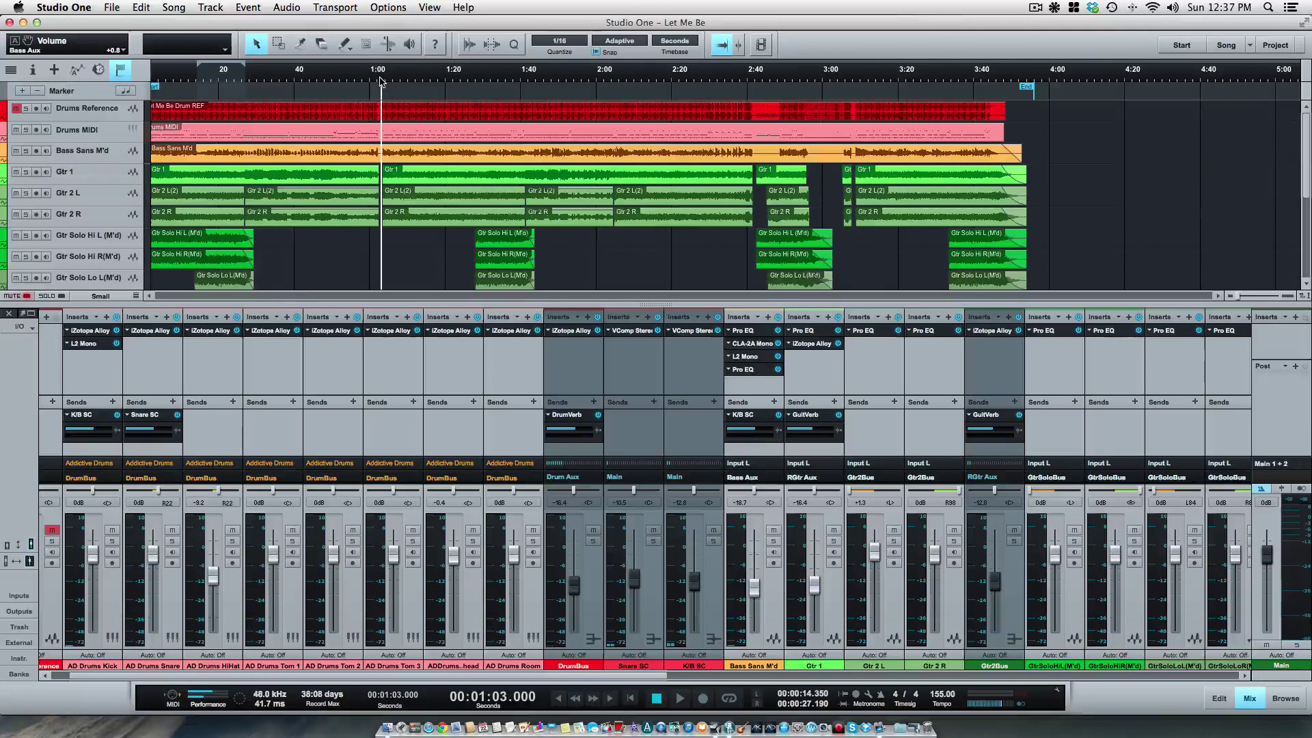
# Play the full mix from the 1:03 mark to about 1:44
pyautogui.press('space')
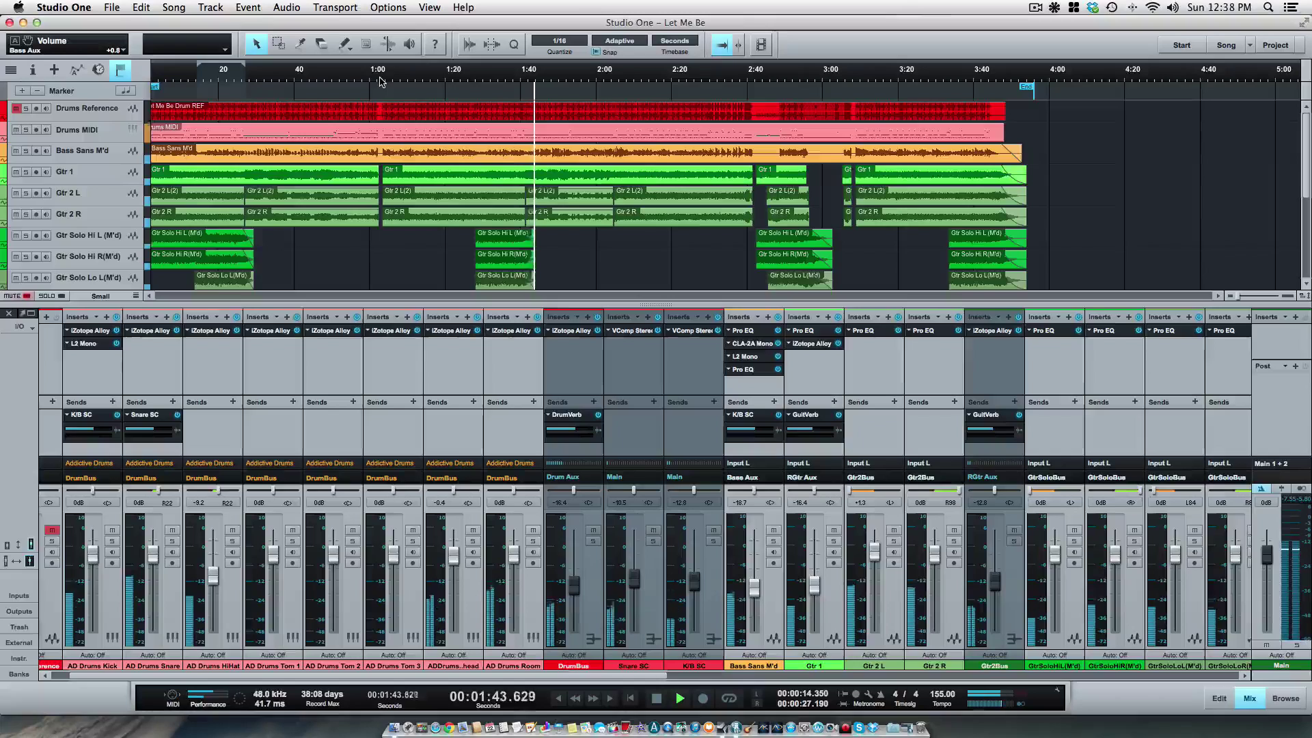
pyautogui.press('space')
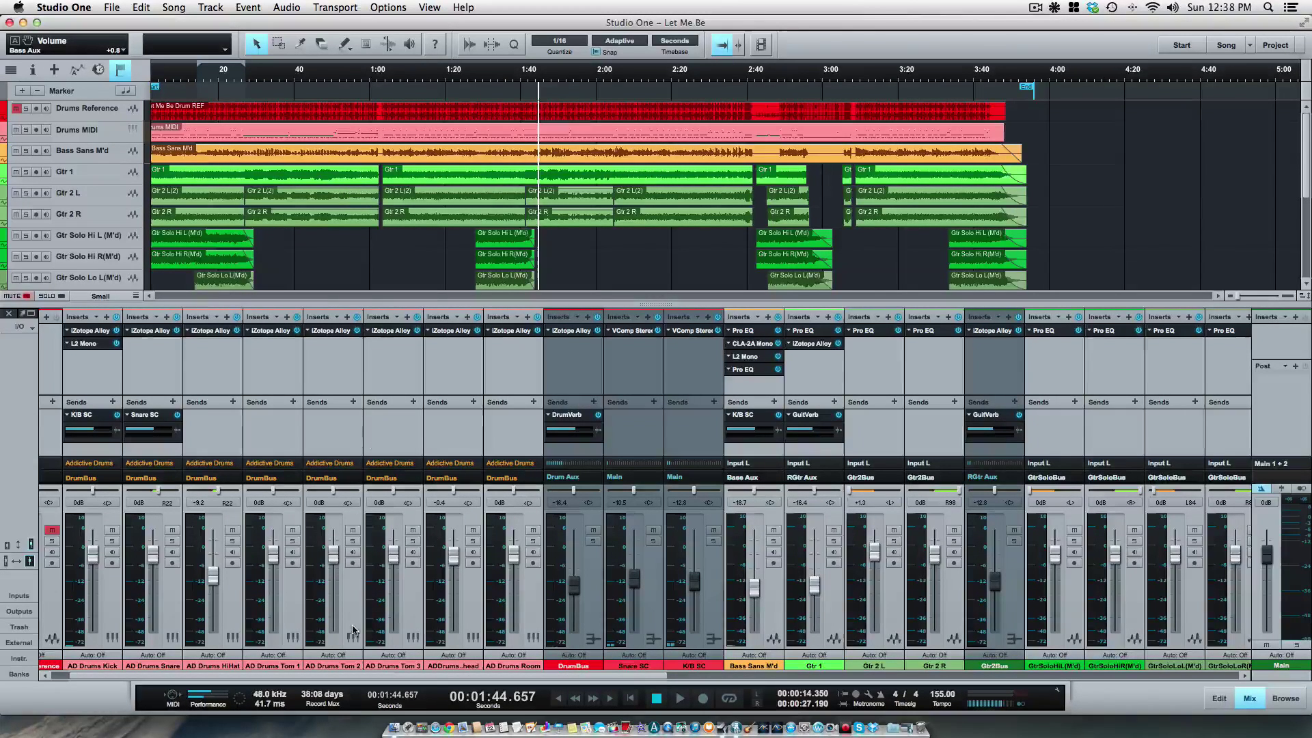
# Solo the Bass Sans M'd channel and start playback from about 1:03
pyautogui.moveTo(321, 682); pyautogui.dragTo(356, 682)
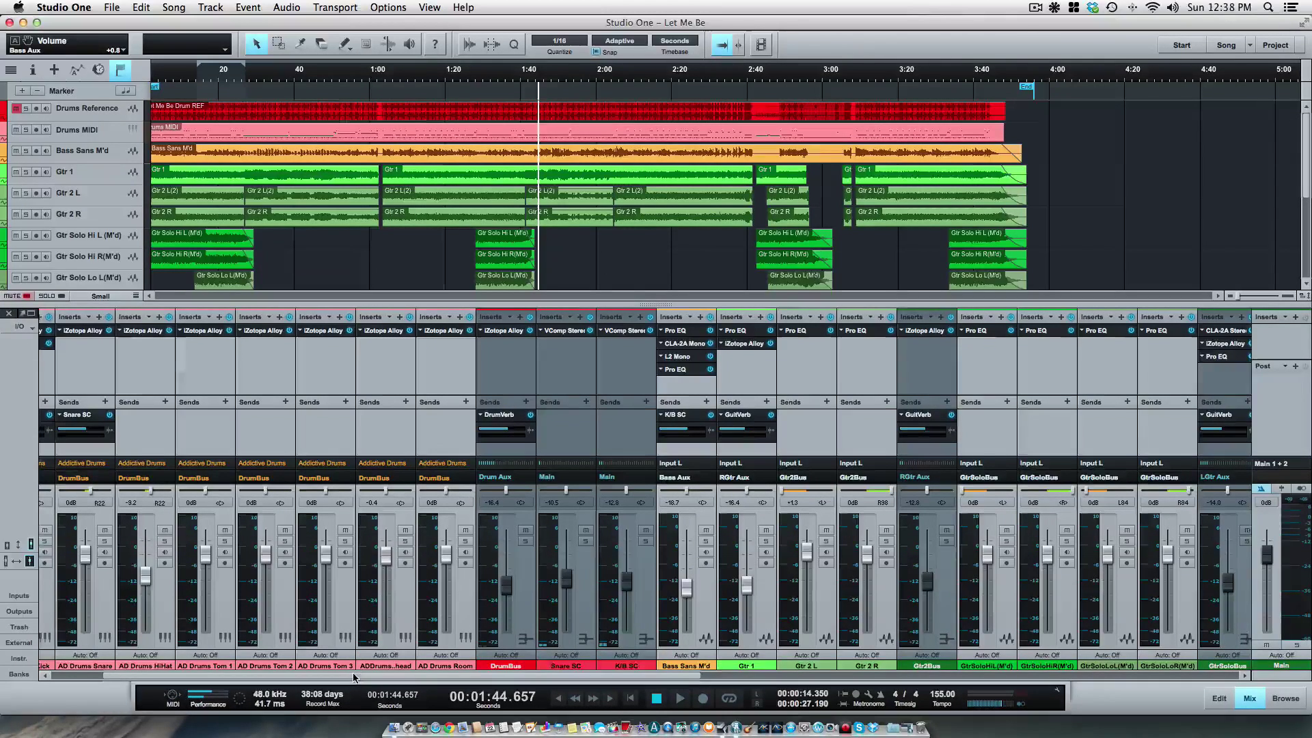
pyautogui.moveTo(355, 677); pyautogui.dragTo(462, 681)
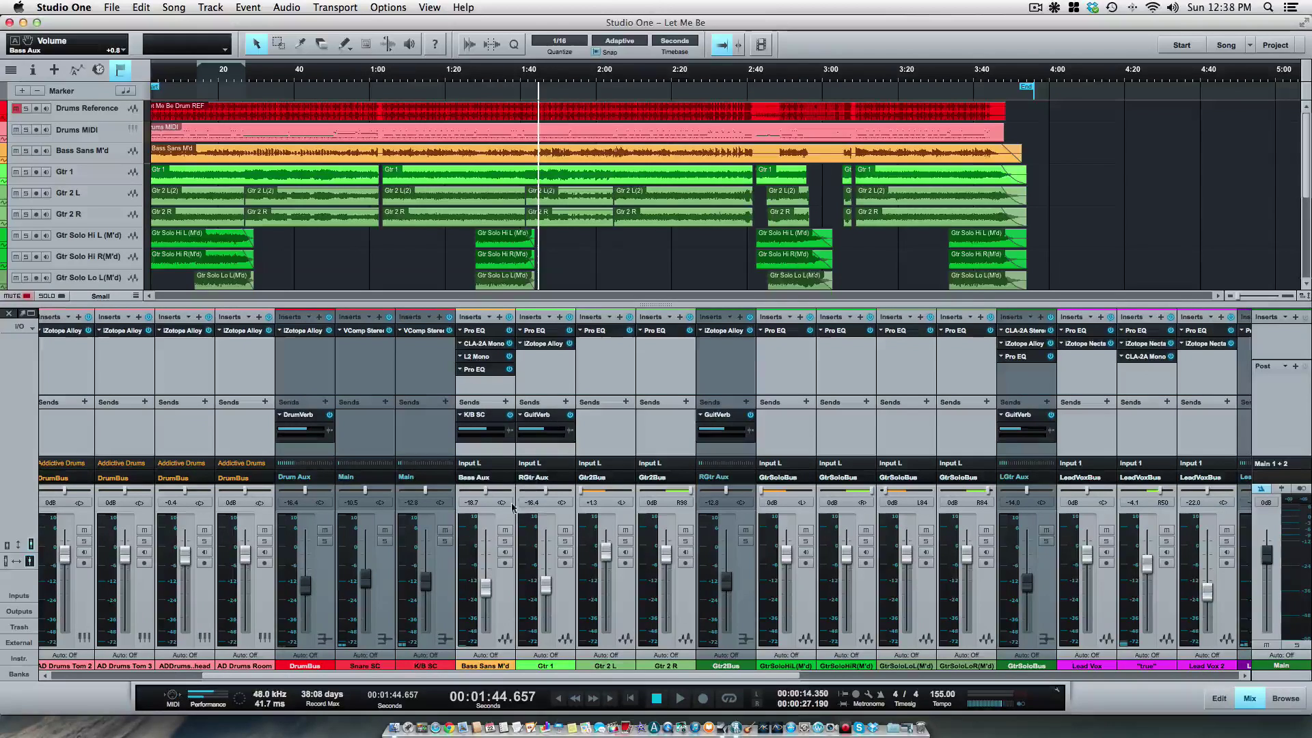
pyautogui.click(506, 542)
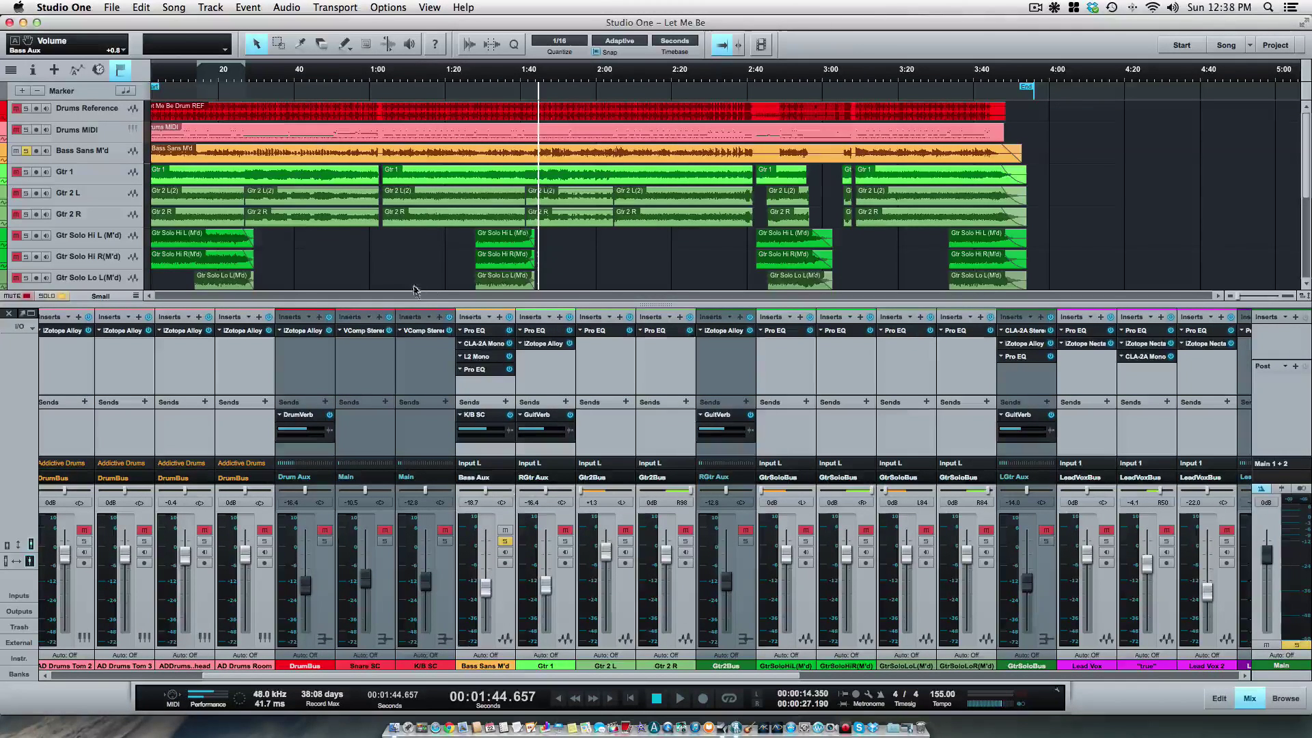
pyautogui.click(383, 75)
pyautogui.press('space')
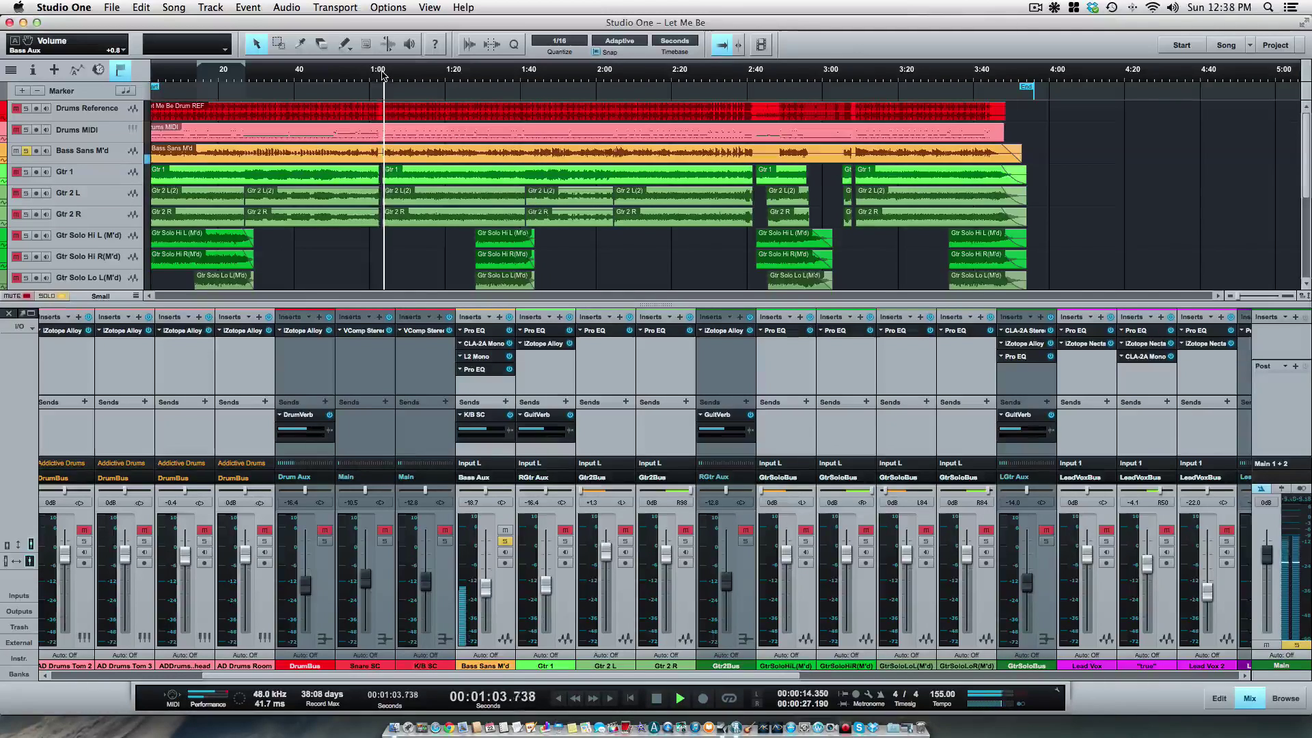
# Examine the curves of the first and last Pro EQ inserts on the bass channel during playback, and stop playback
pyautogui.click(482, 332)
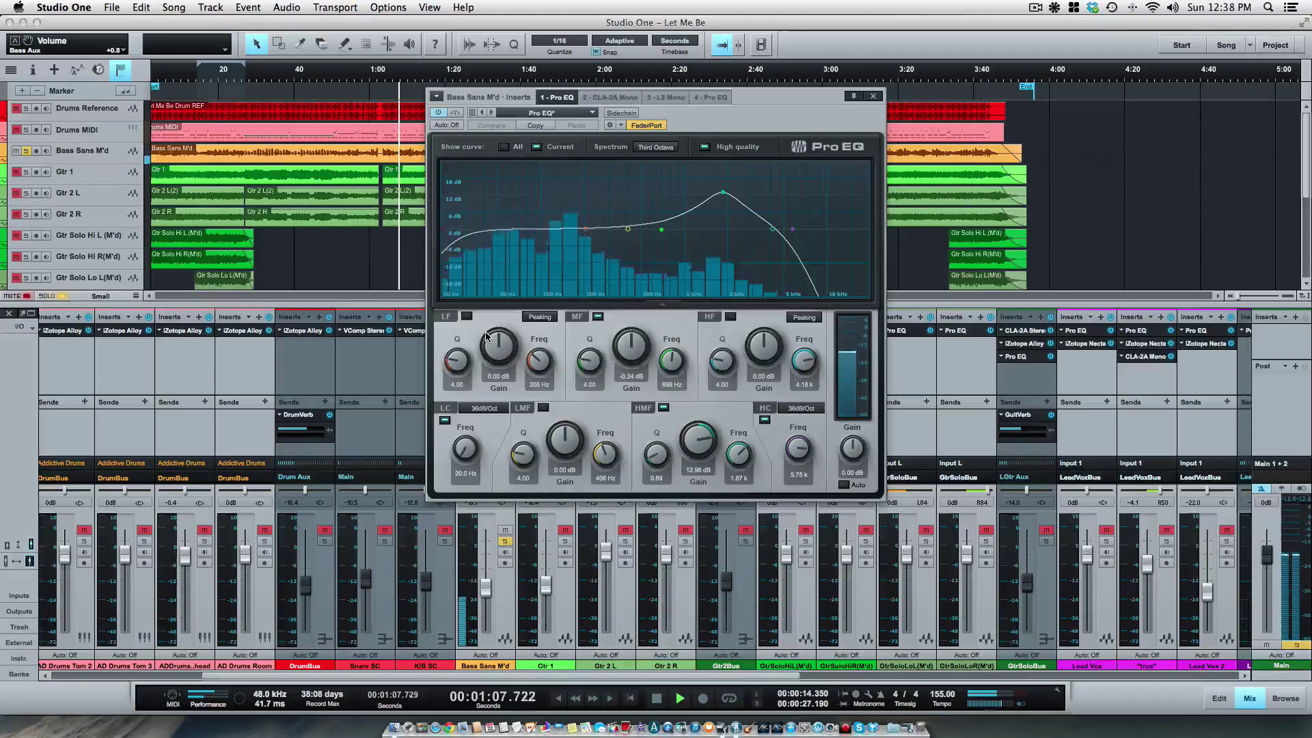
pyautogui.click(873, 99)
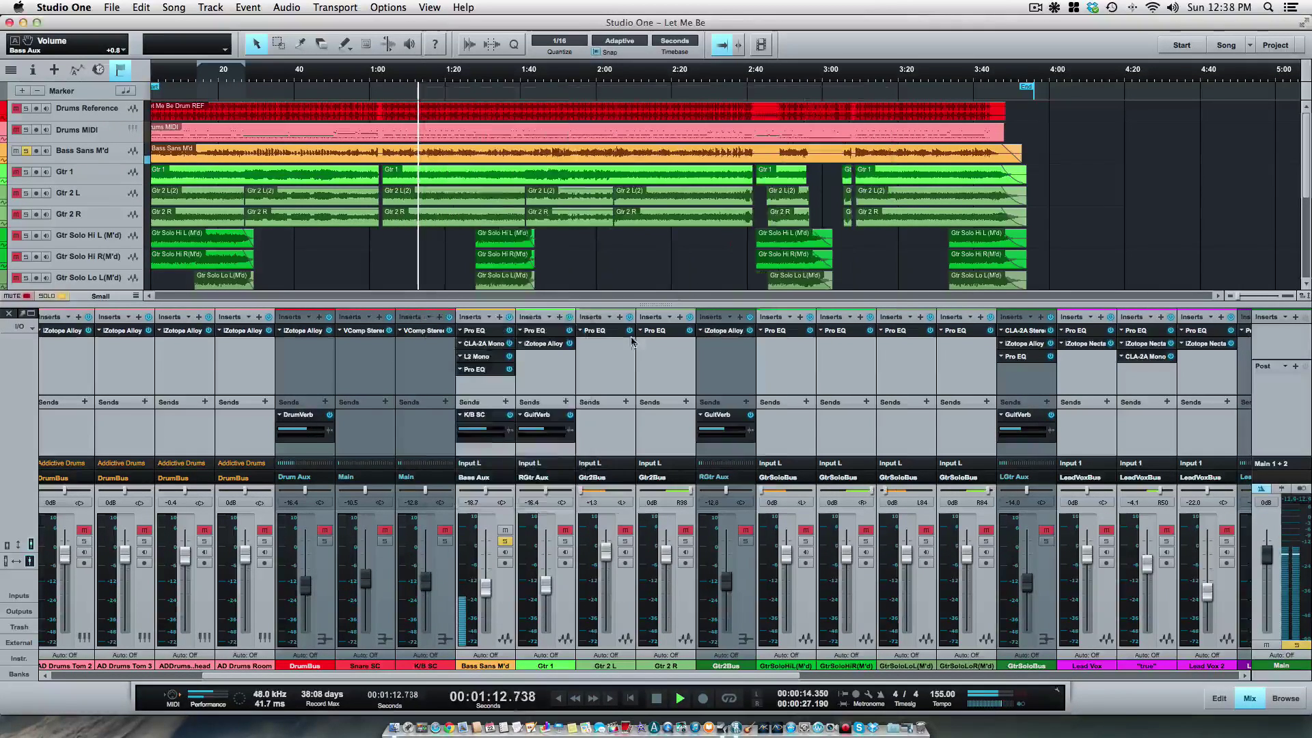
pyautogui.click(478, 372)
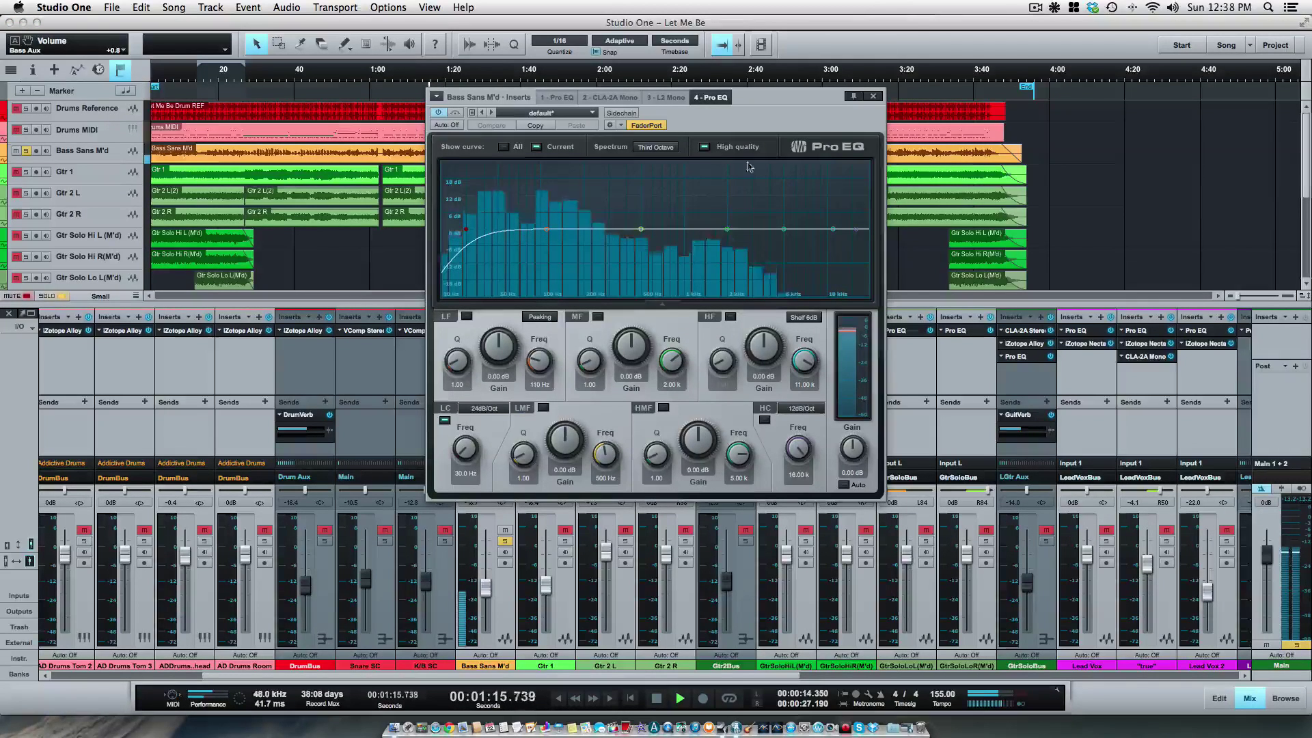
pyautogui.click(874, 97)
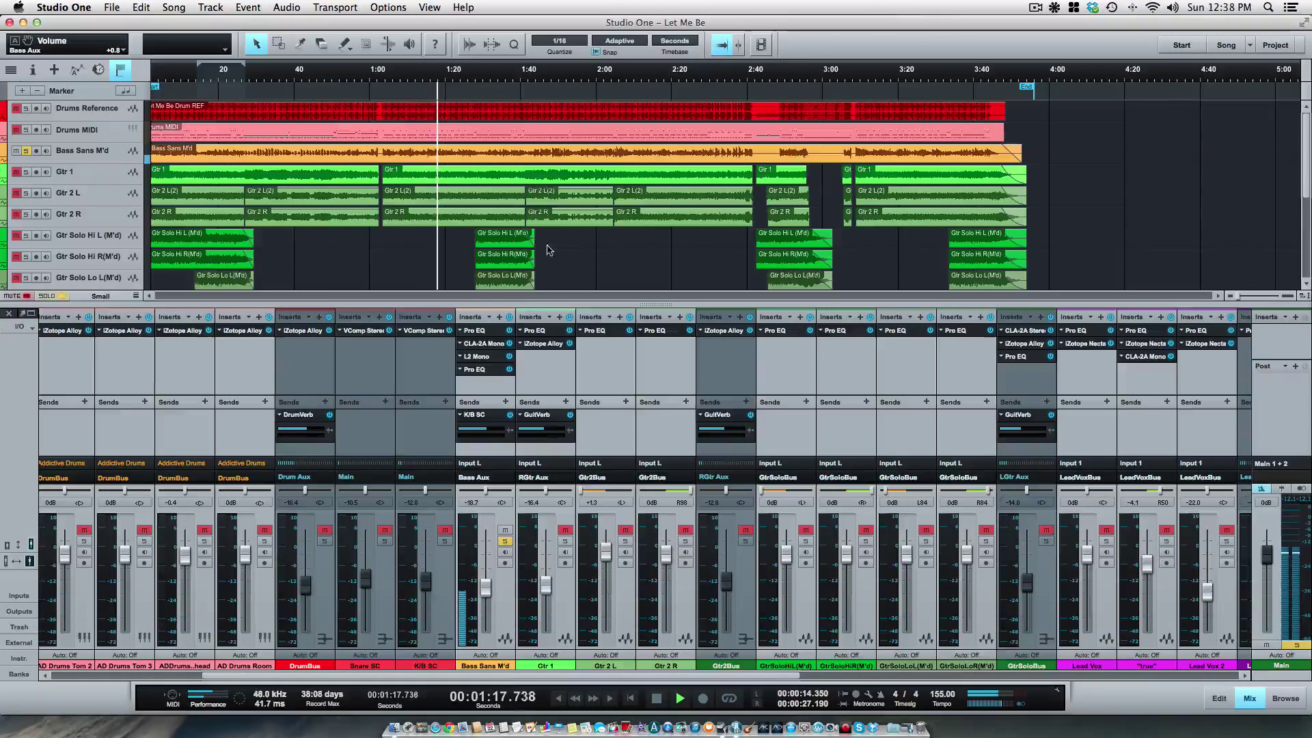
pyautogui.press('space')
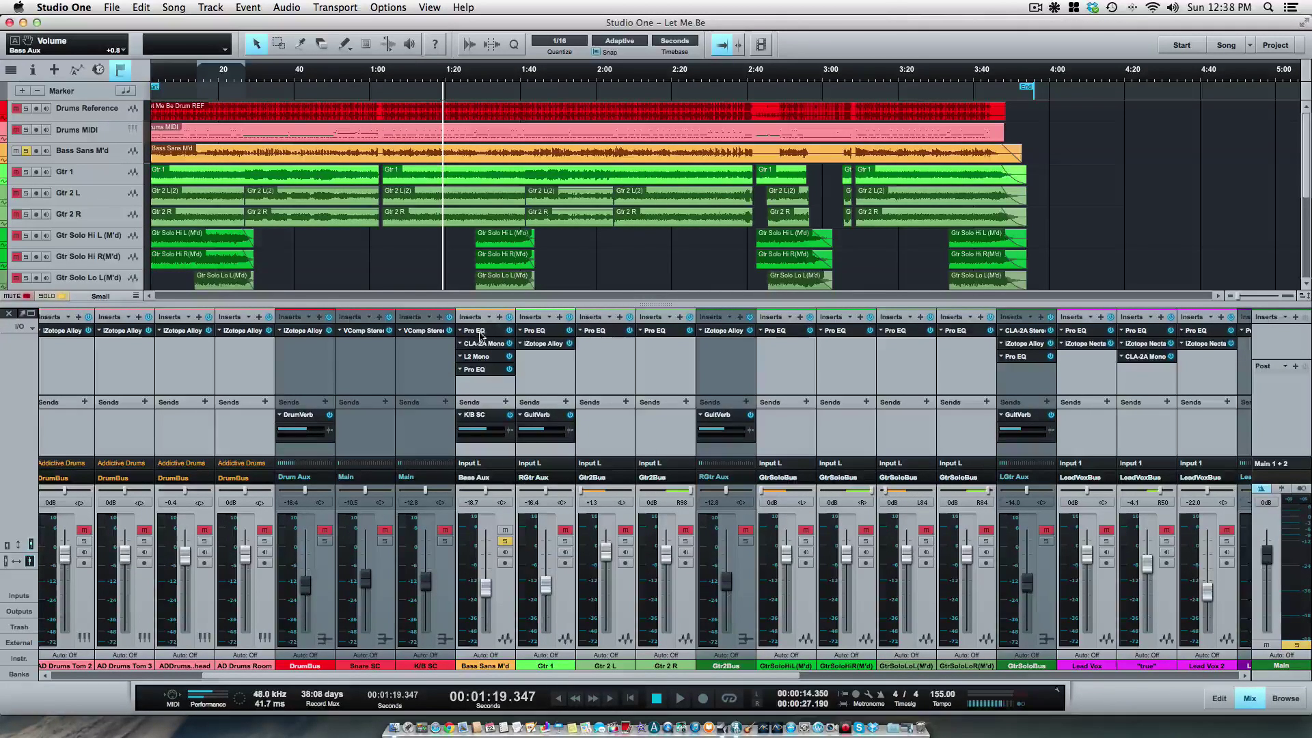
# Add a new Pro EQ to the Bass Sans M'd inserts and move it to the first slot of the chain
pyautogui.click(498, 318)
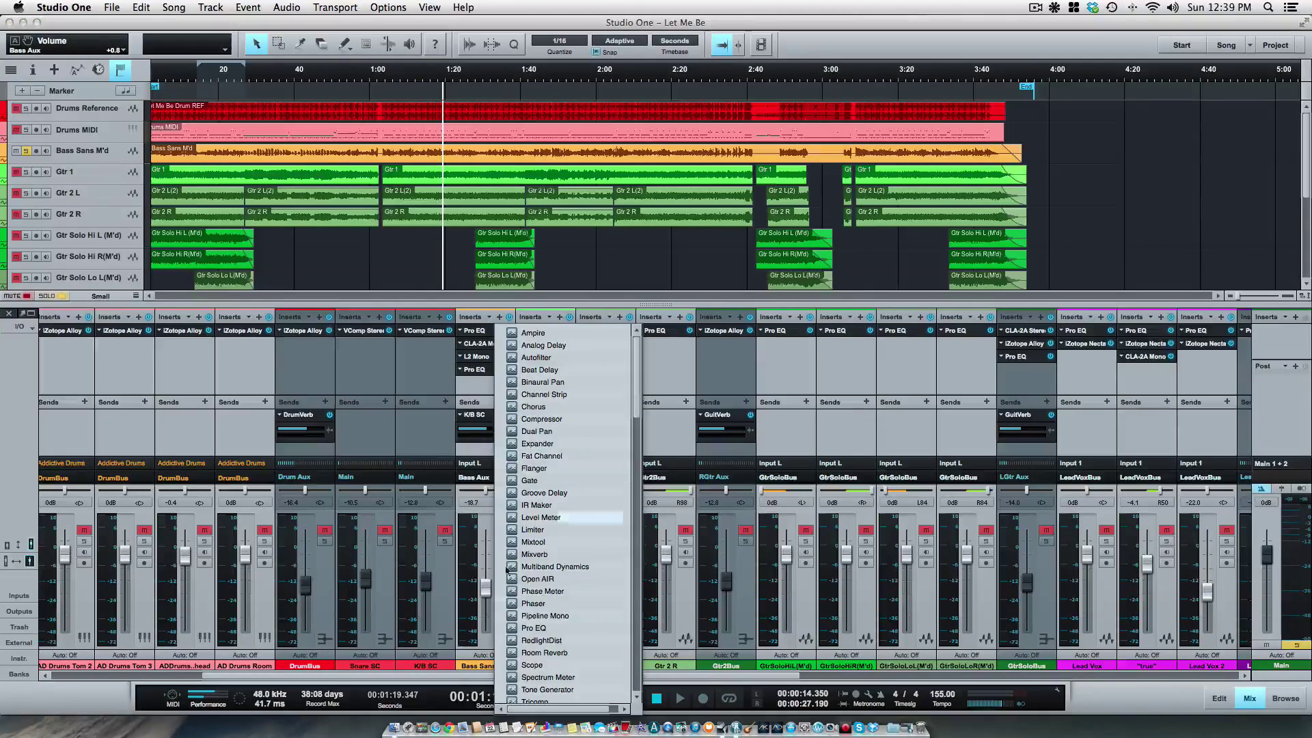
pyautogui.click(527, 628)
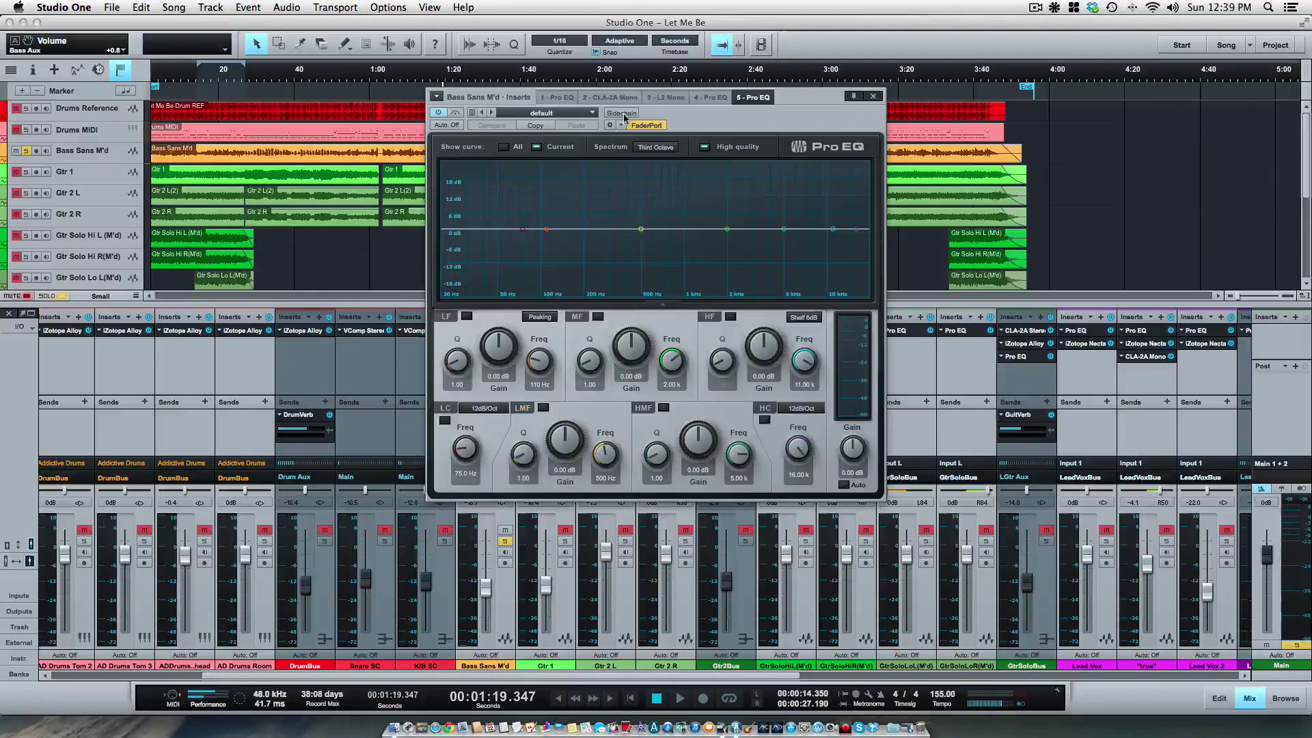
pyautogui.moveTo(703, 103); pyautogui.dragTo(850, 160)
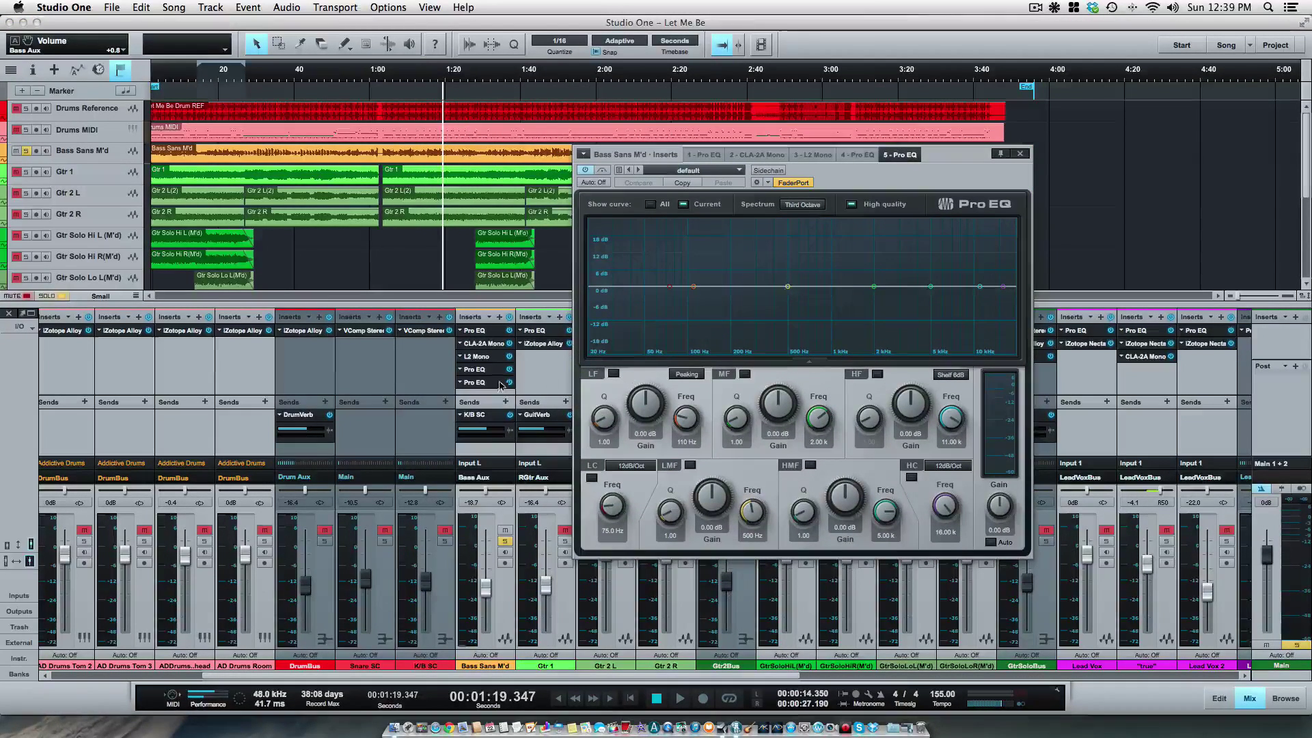
pyautogui.moveTo(500, 382); pyautogui.dragTo(498, 328)
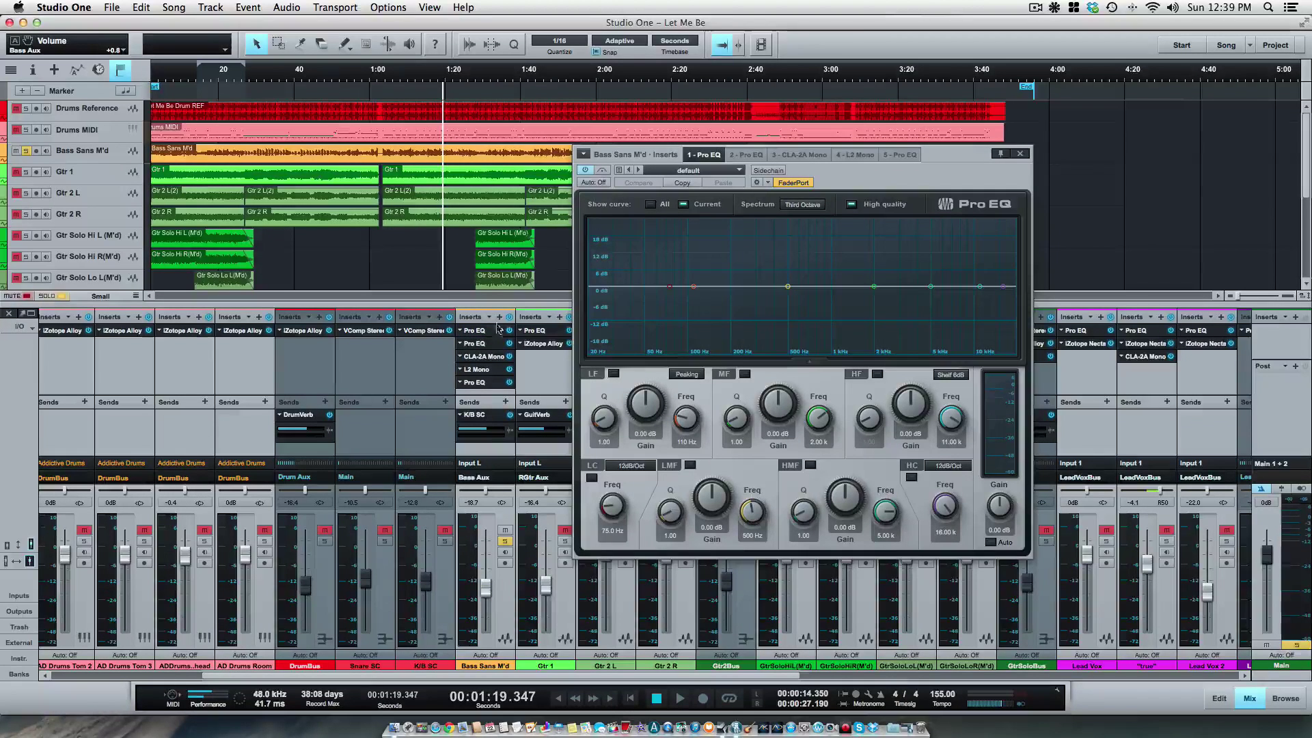
# Enable the new Pro EQ's low cut filter with a 24dB/Oct slope at 20 Hz
pyautogui.click(592, 481)
pyautogui.click(634, 466)
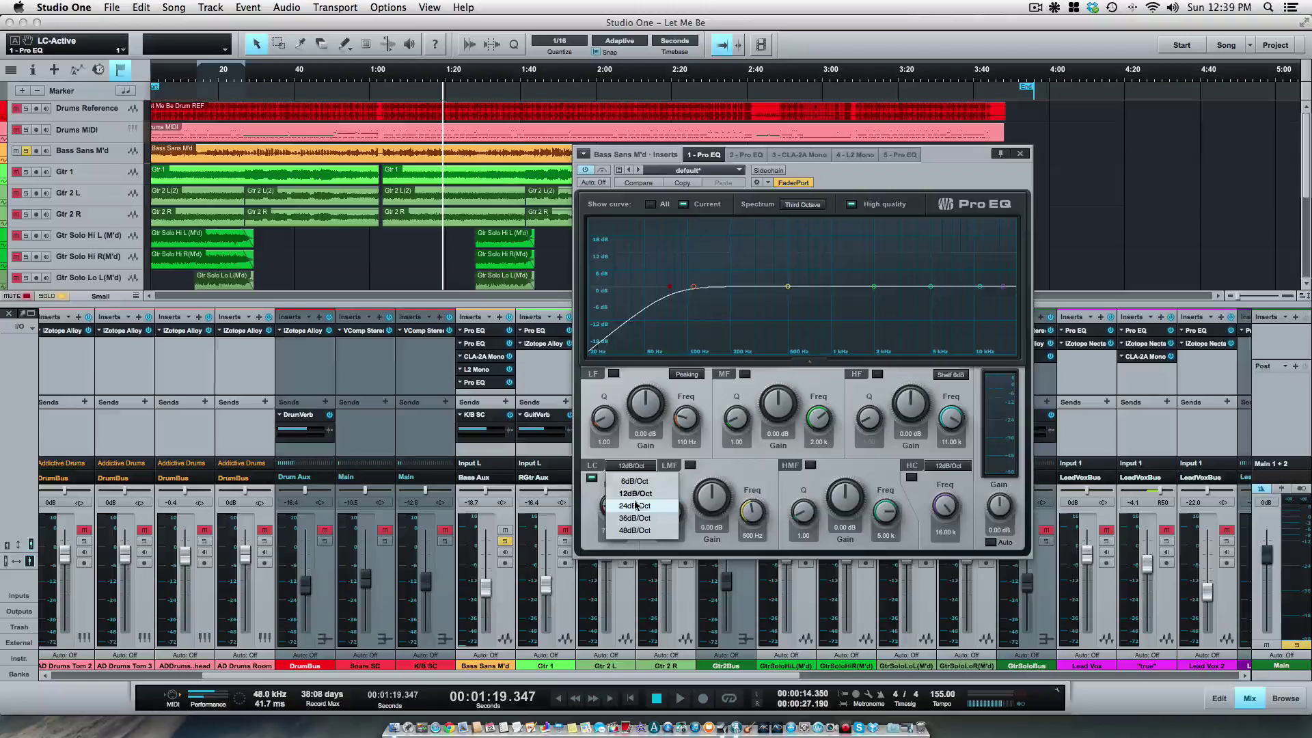
pyautogui.click(635, 506)
pyautogui.click(605, 531)
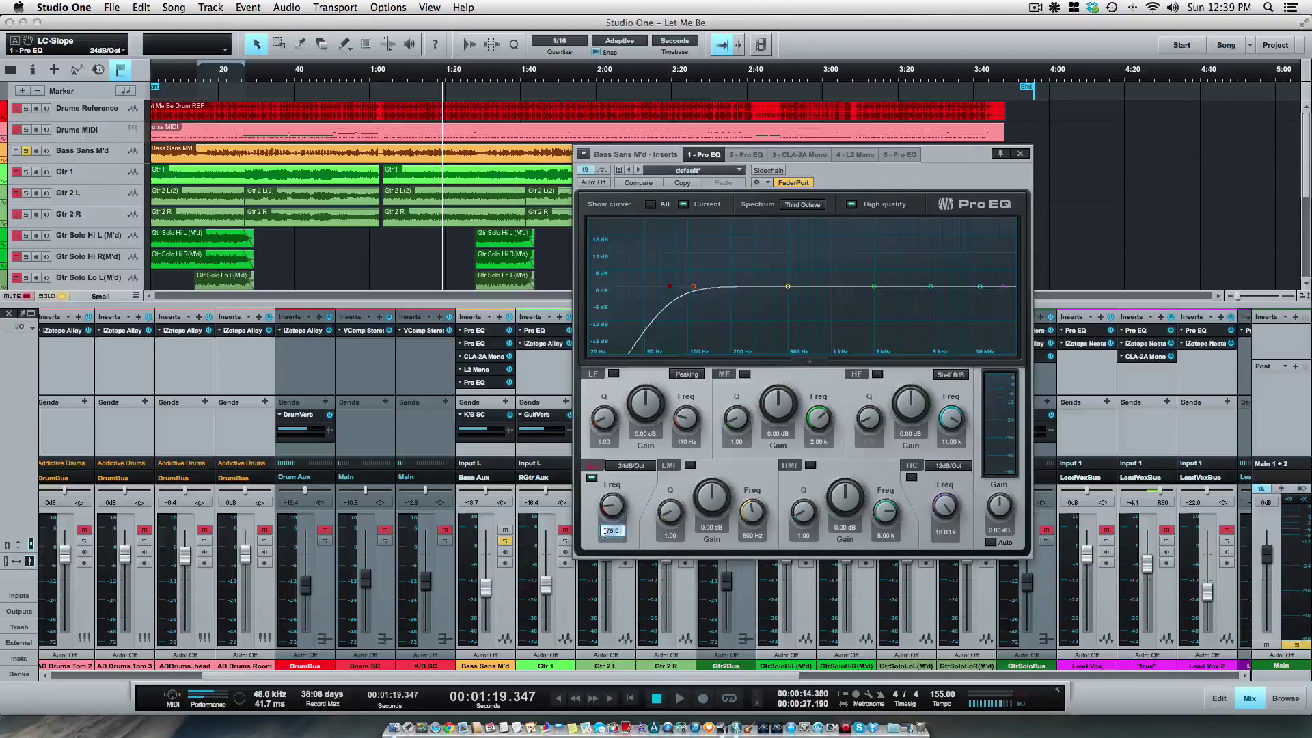
pyautogui.write('20')
pyautogui.press('Return')
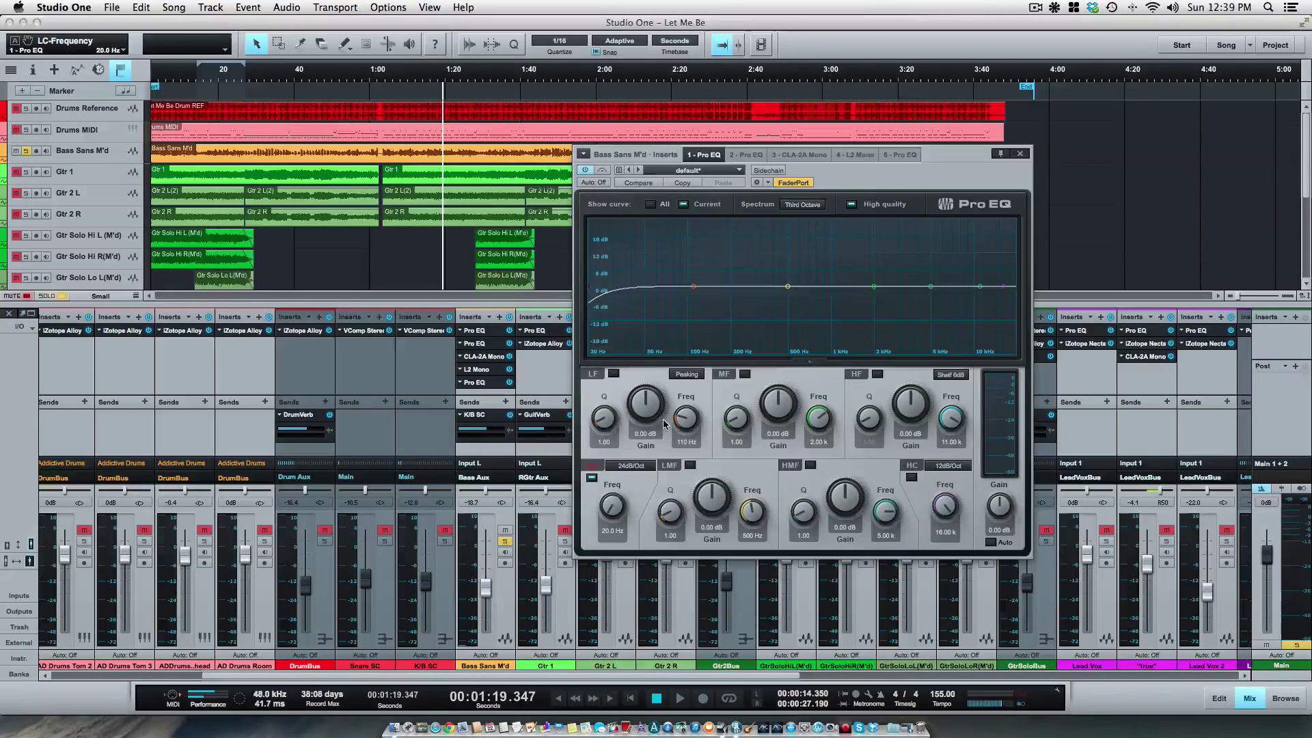
# Set the Q of the LF, LMF, MF and HMF bands to 20
pyautogui.click(605, 443)
pyautogui.write('2')
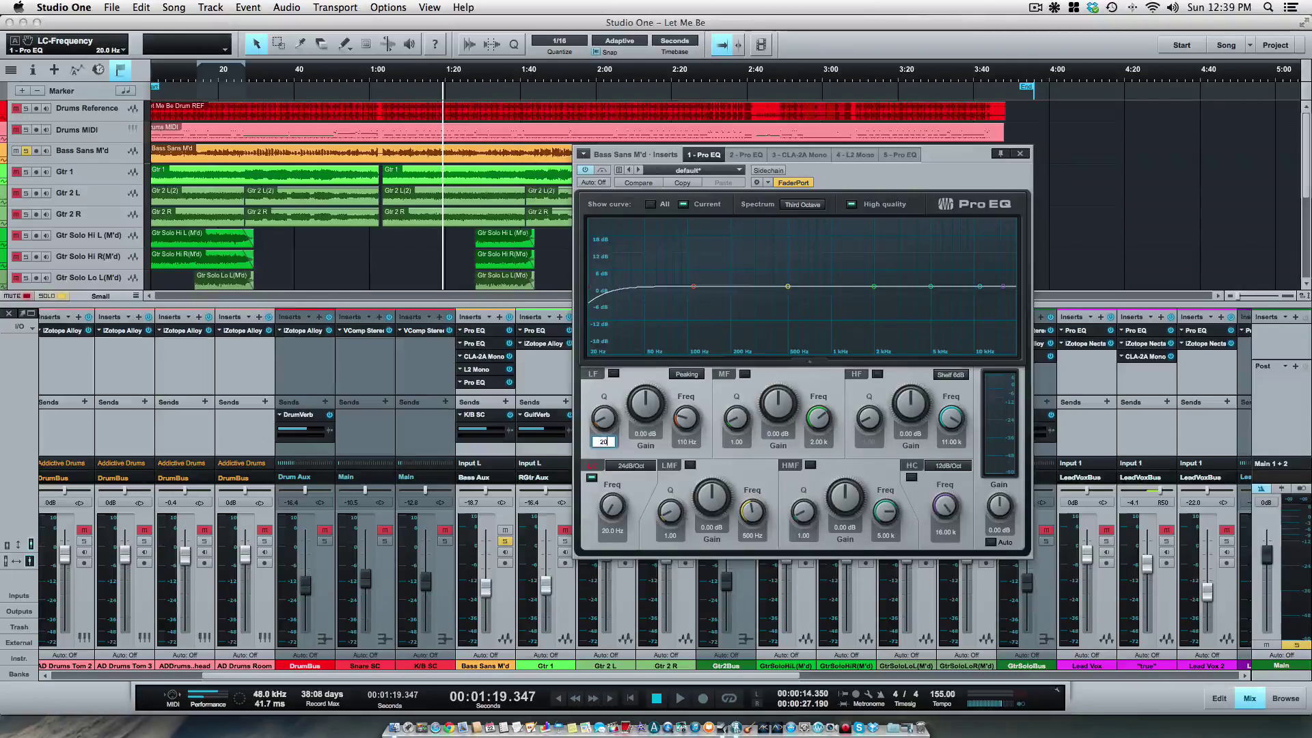
pyautogui.write('0')
pyautogui.click(670, 535)
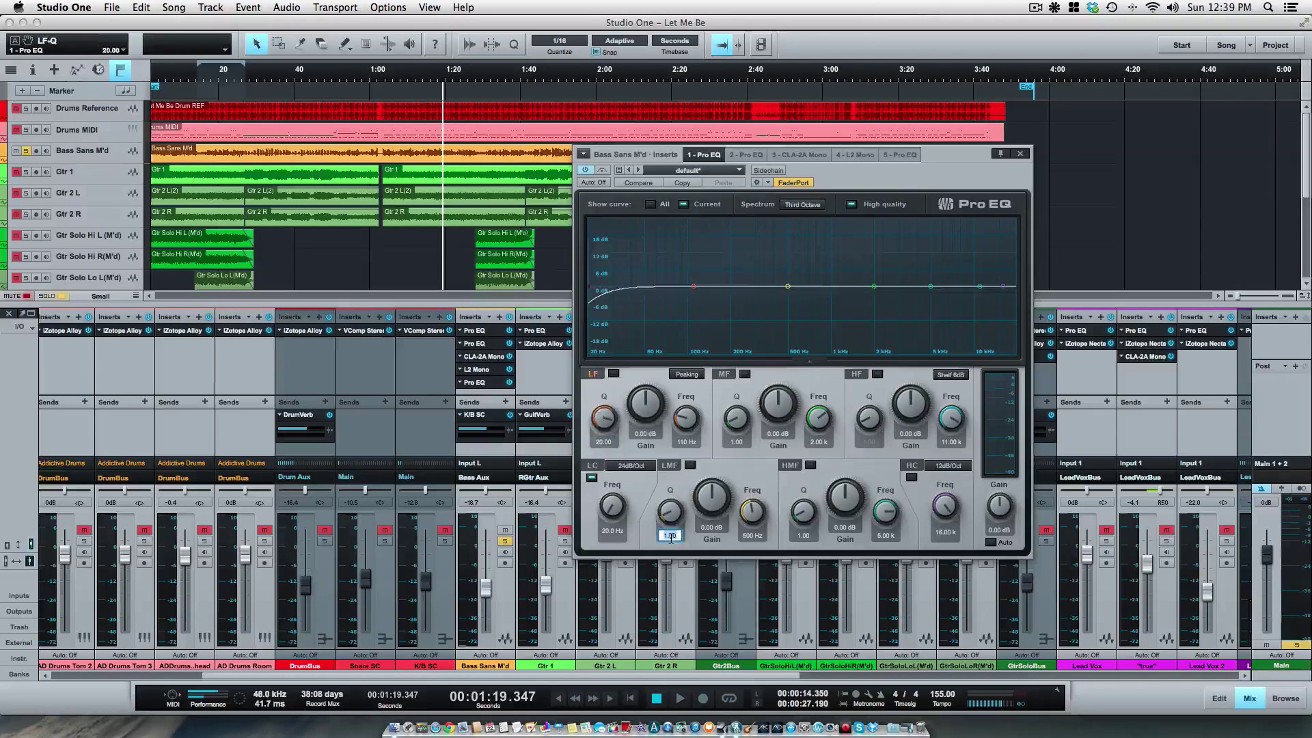
pyautogui.write('20')
pyautogui.press('Return')
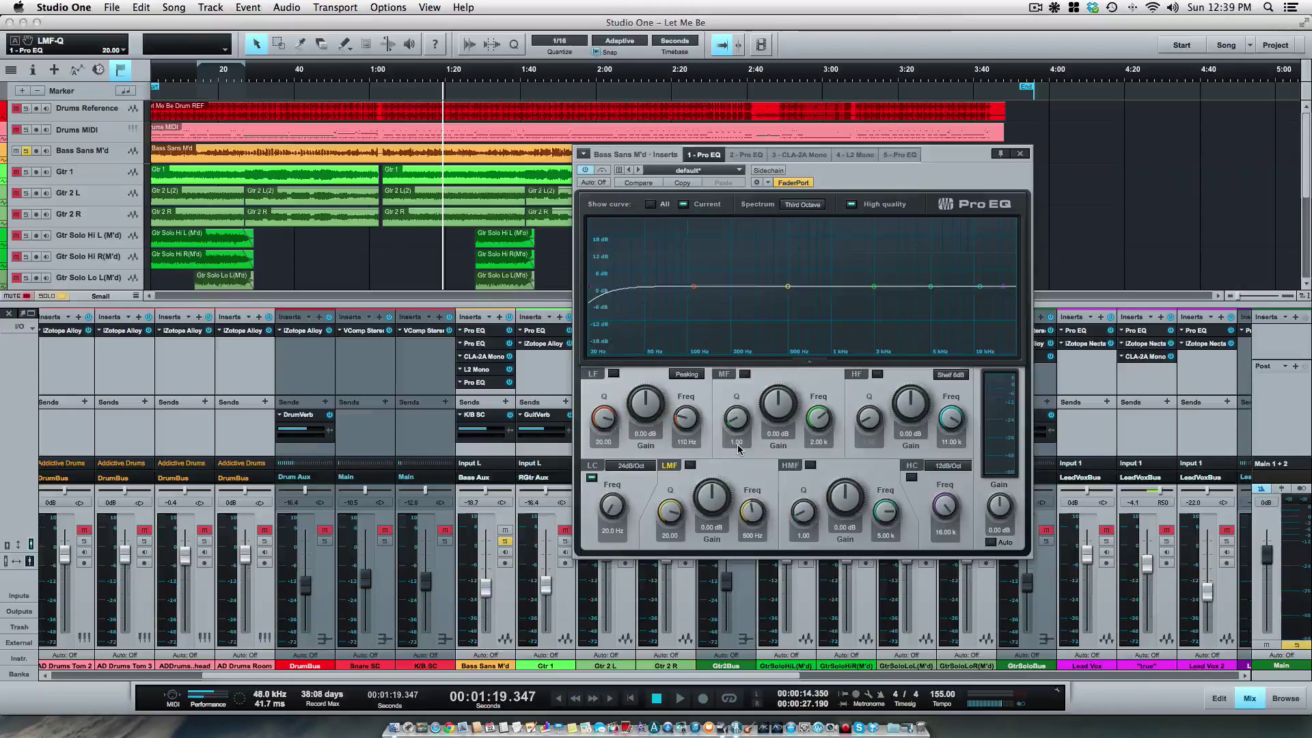
pyautogui.click(737, 442)
pyautogui.write('20')
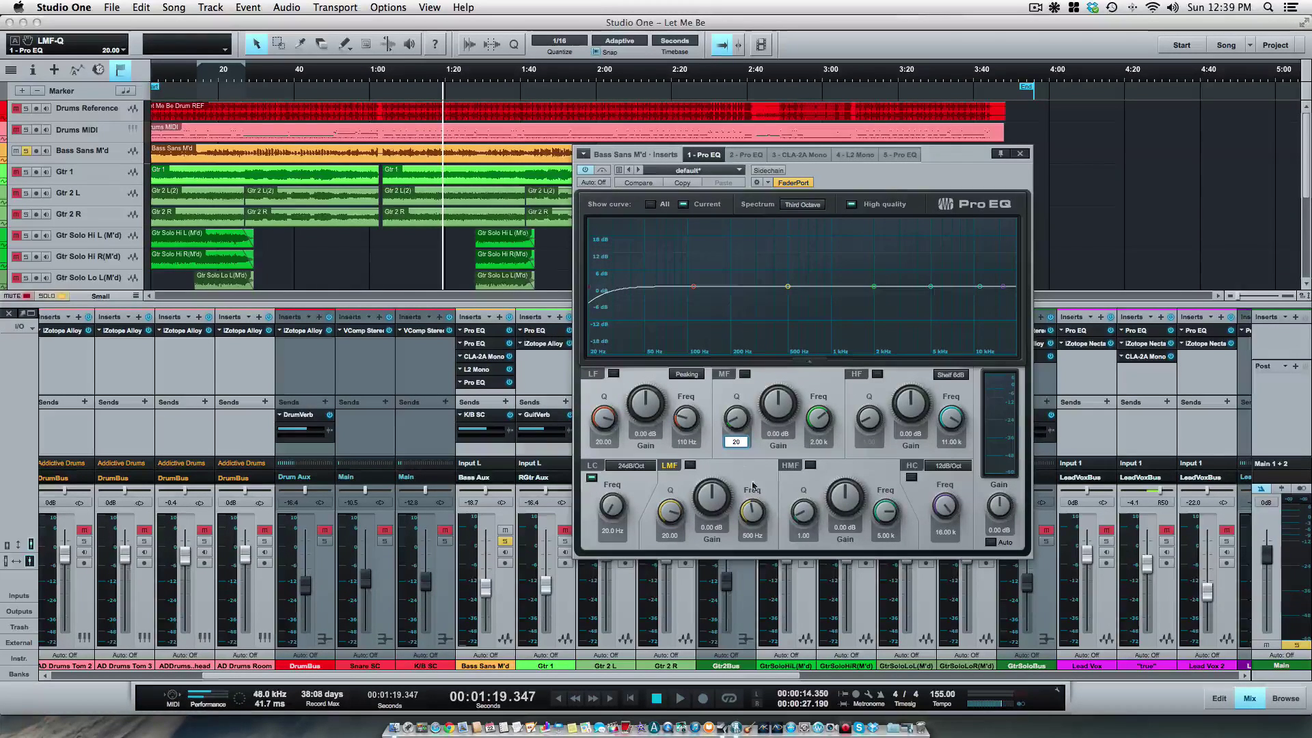
pyautogui.click(805, 536)
pyautogui.write('20')
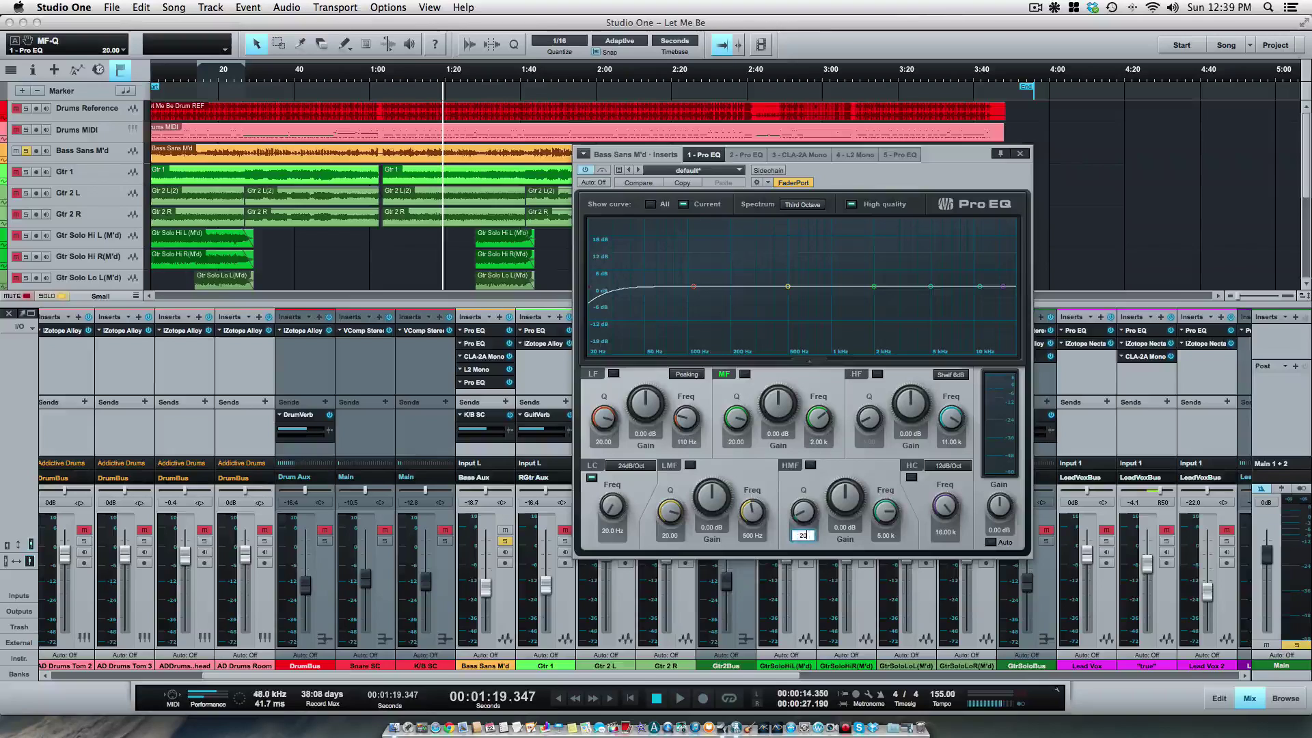
pyautogui.press('Return')
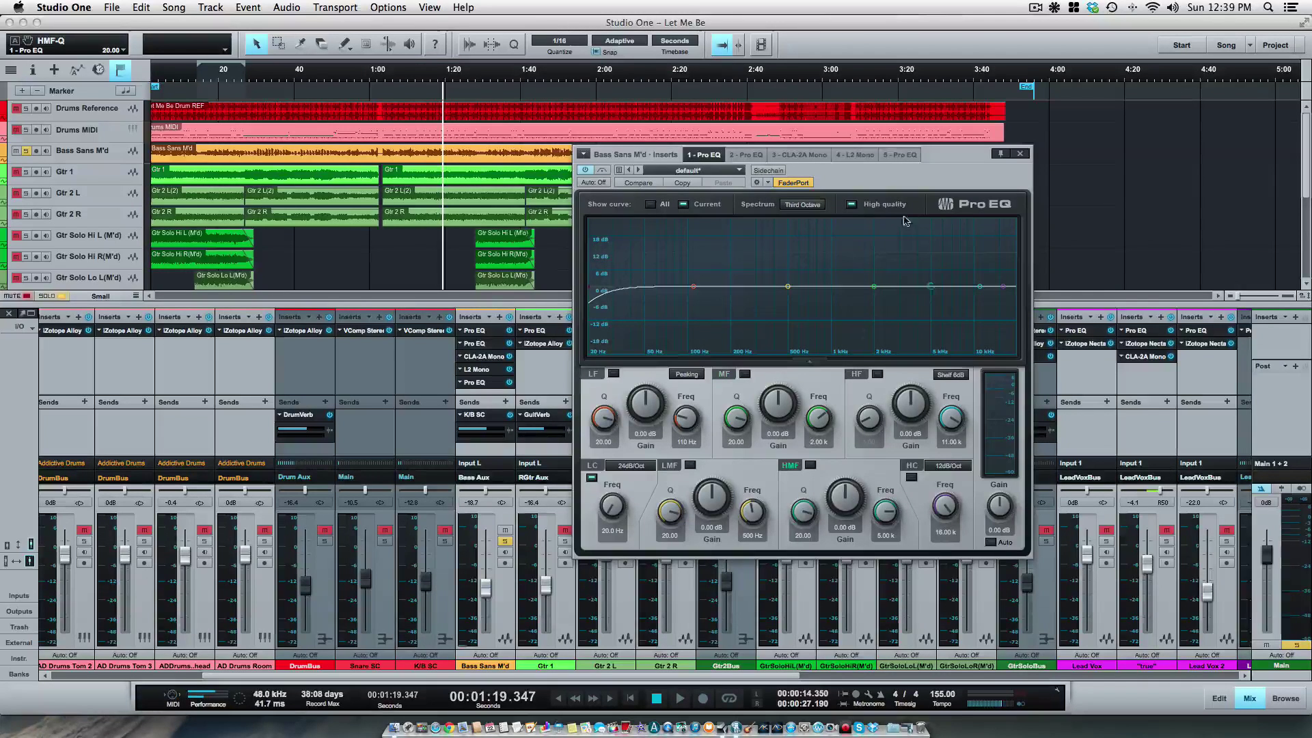
# Move the Pro EQ window clear of the bass inserts and enable its high cut filter with a 24dB/Oct slope
pyautogui.moveTo(908, 185); pyautogui.dragTo(890, 162)
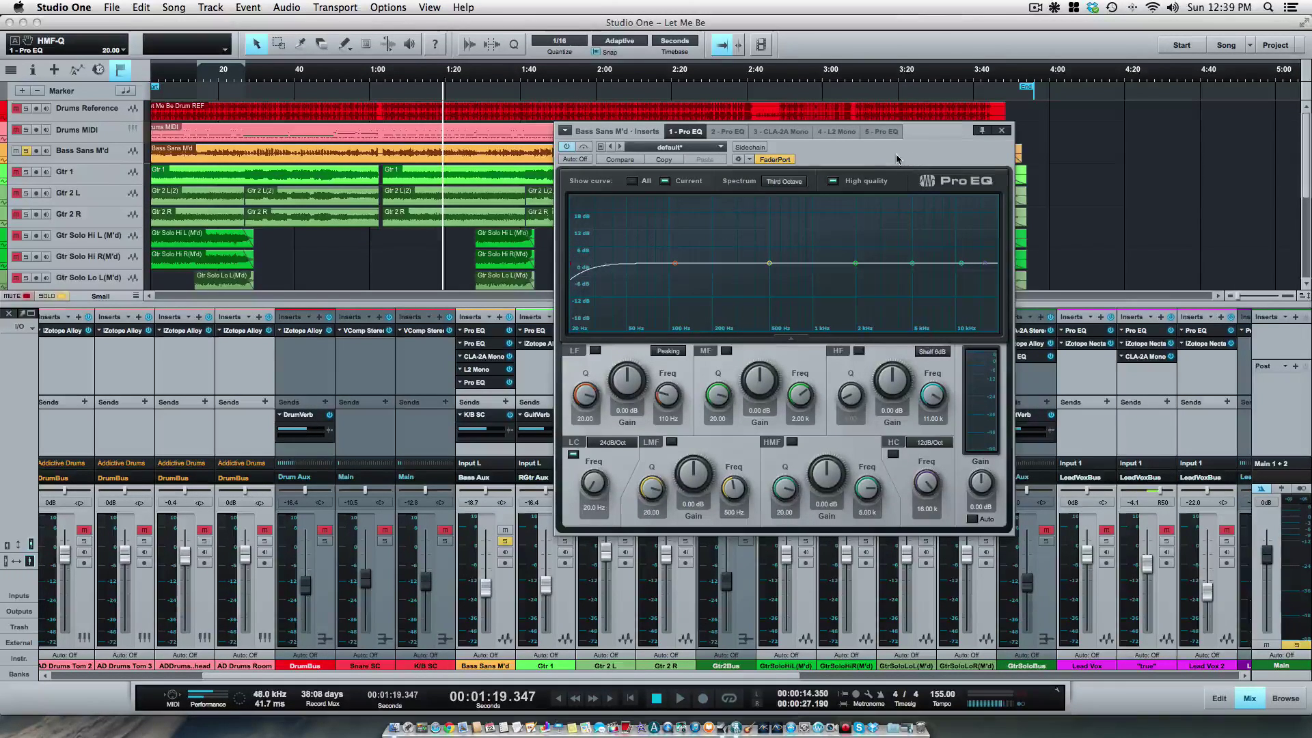
pyautogui.moveTo(897, 159); pyautogui.dragTo(1003, 162)
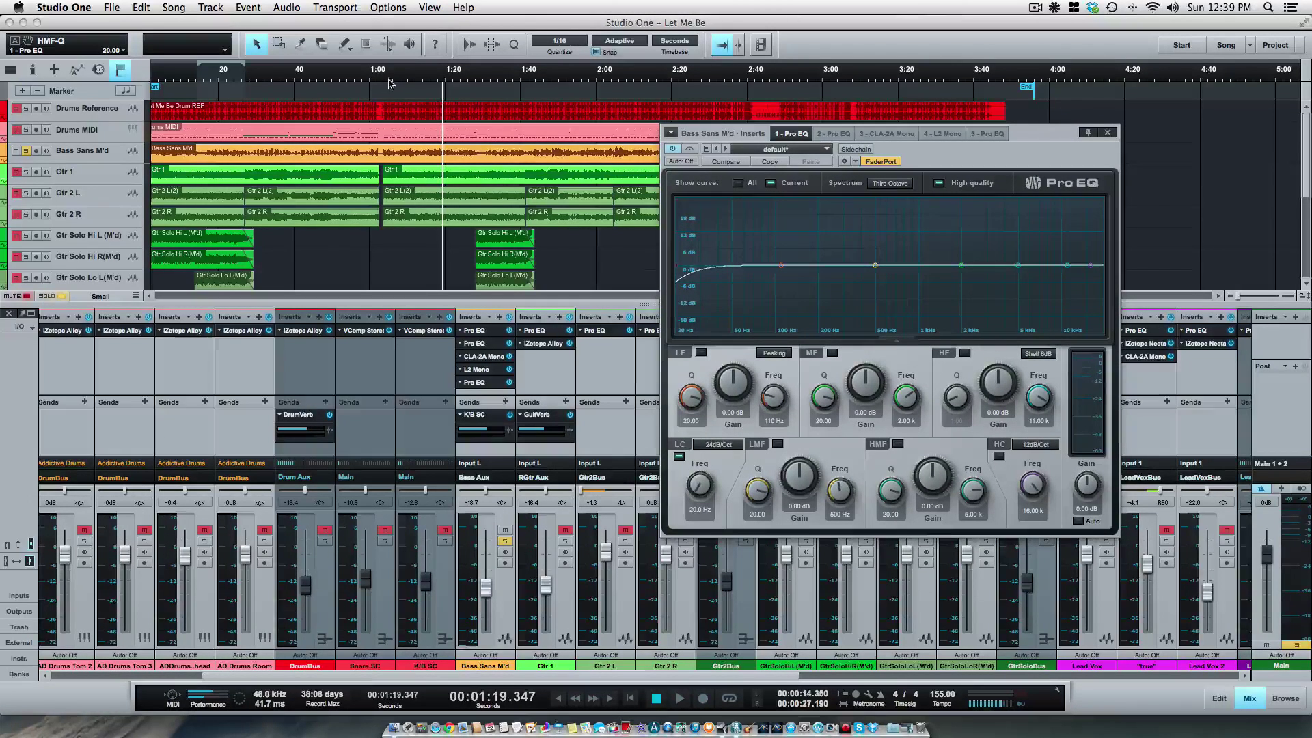
pyautogui.click(1033, 446)
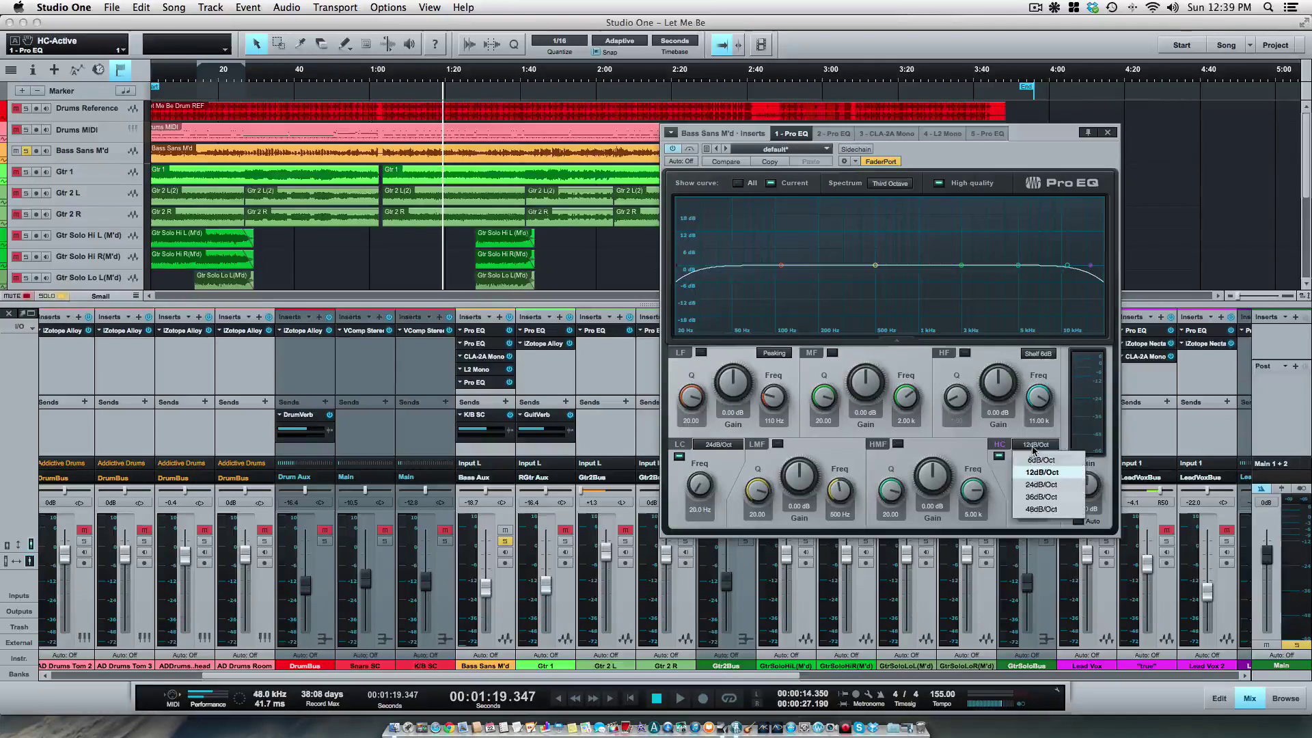
pyautogui.click(1037, 485)
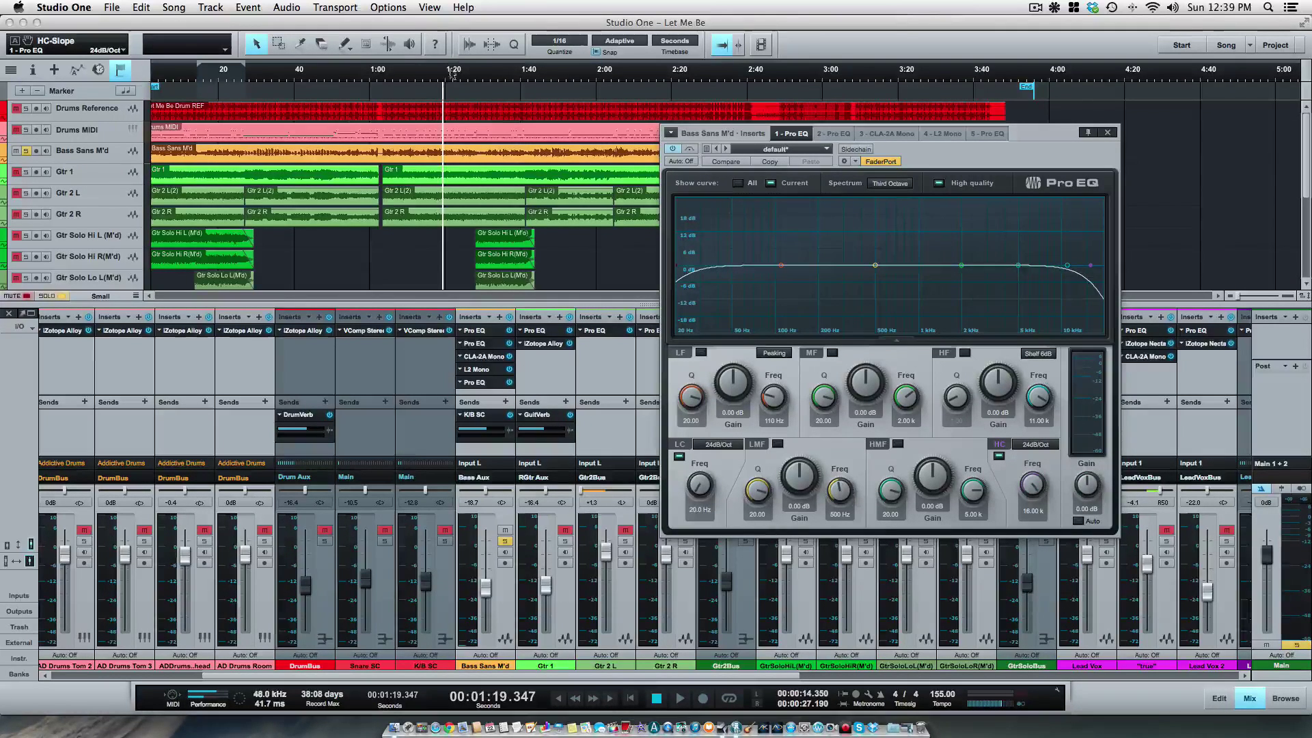
# Lower the high cut frequency to about 4.02 kHz while playing the soloed bass from about 1:03
pyautogui.click(381, 74)
pyautogui.press('space')
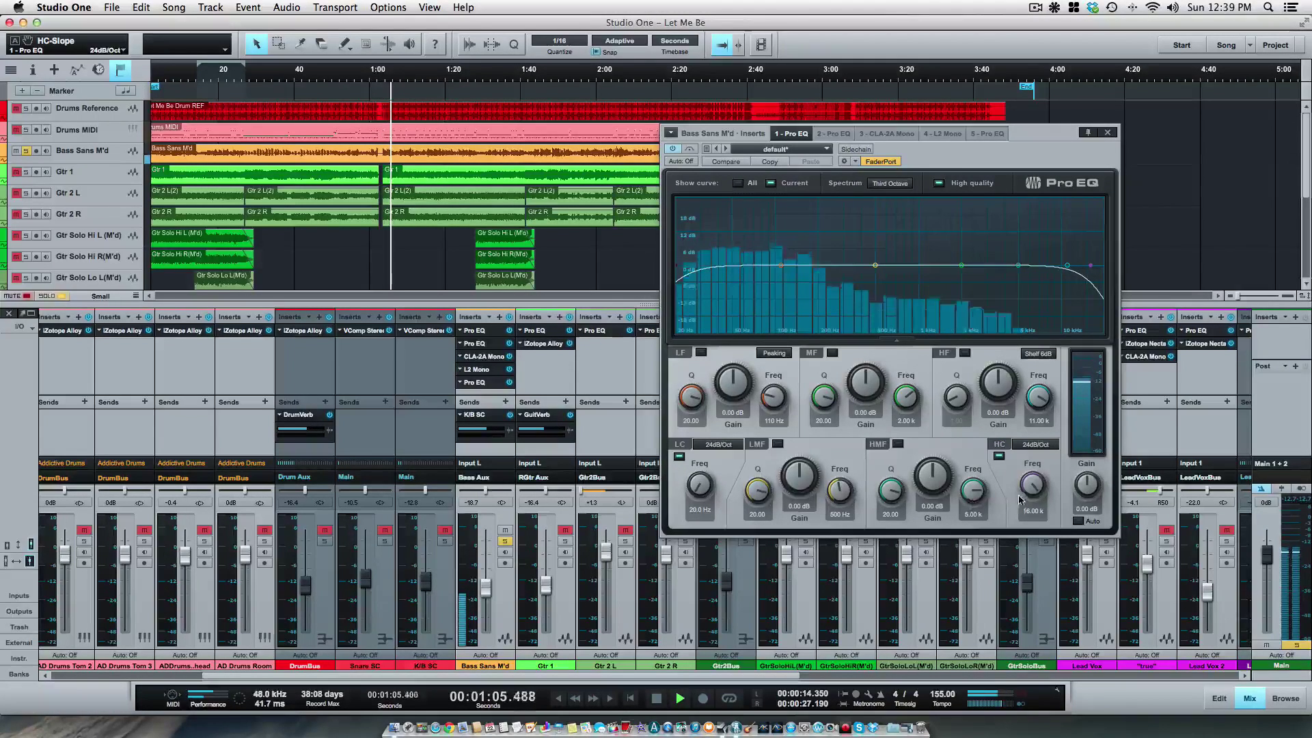
pyautogui.moveTo(1032, 487); pyautogui.dragTo(1029, 502)
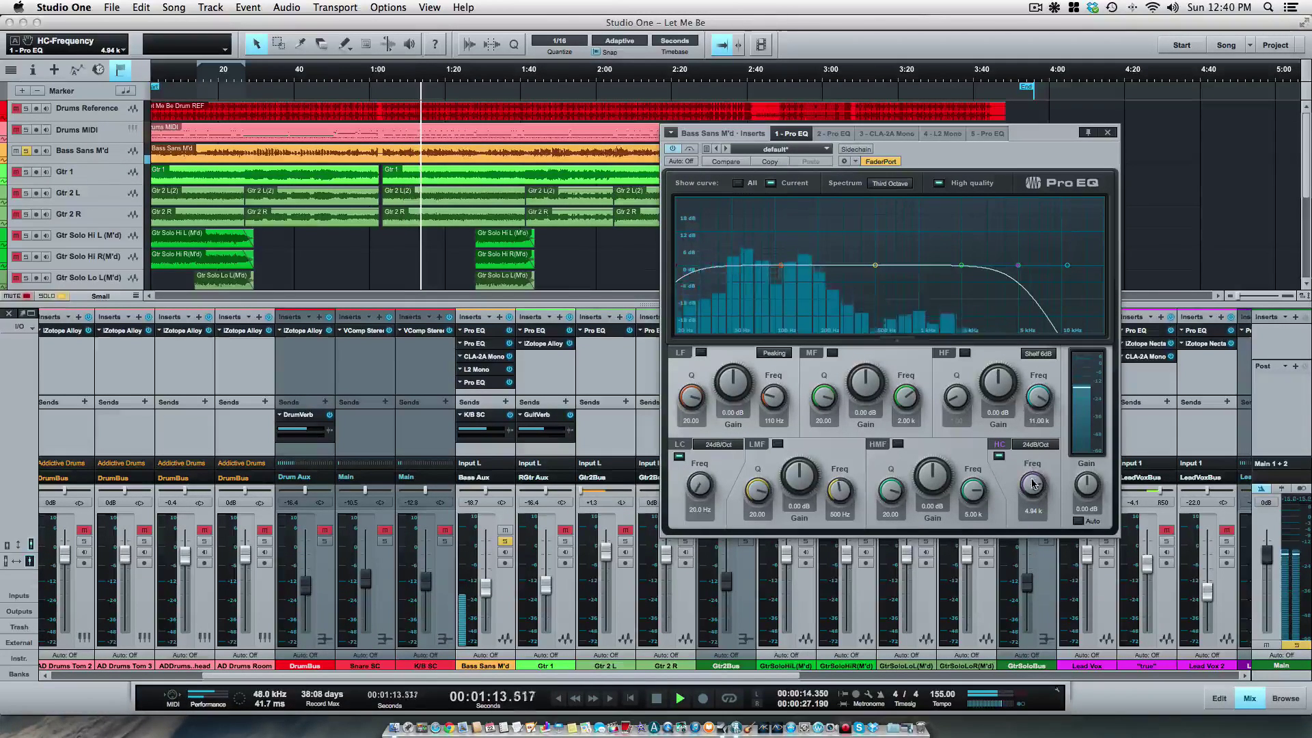
pyautogui.moveTo(1034, 481)
pyautogui.mouseDown()
pyautogui.moveTo(1025, 509)
pyautogui.moveTo(1034, 488)
pyautogui.mouseUp()
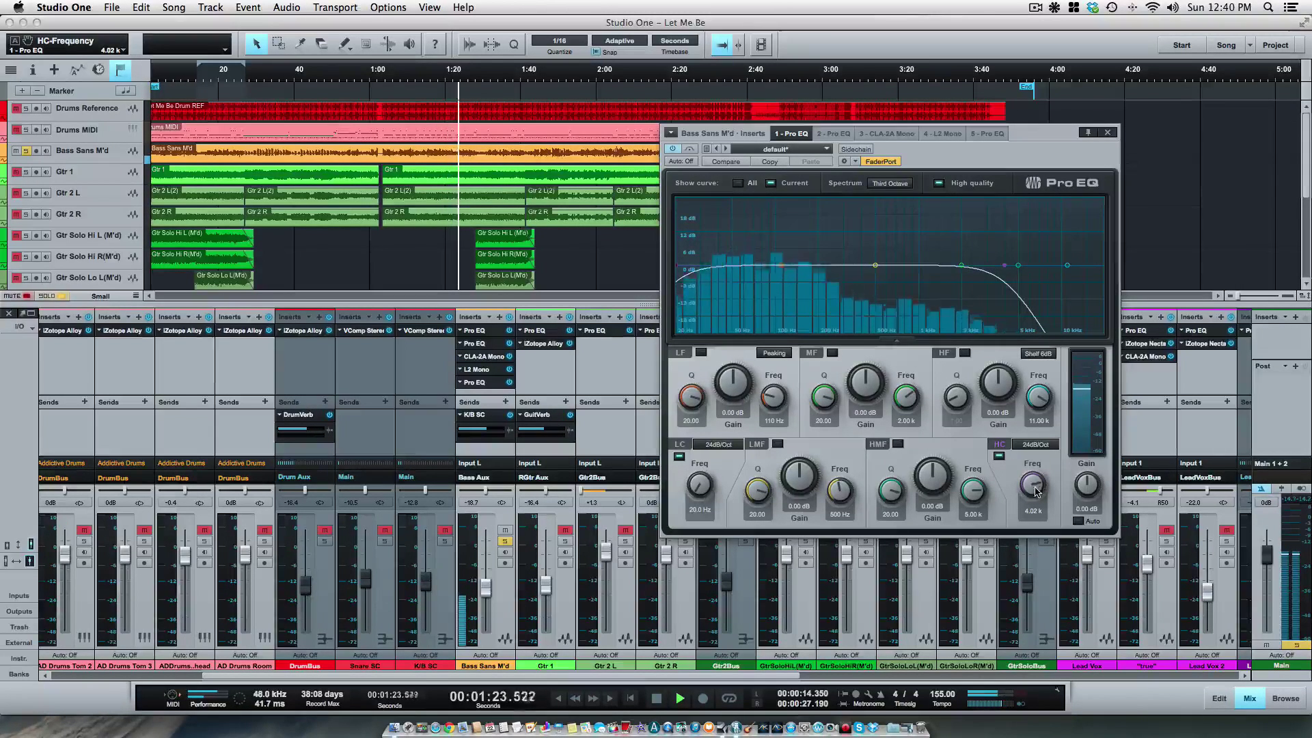
pyautogui.press('space')
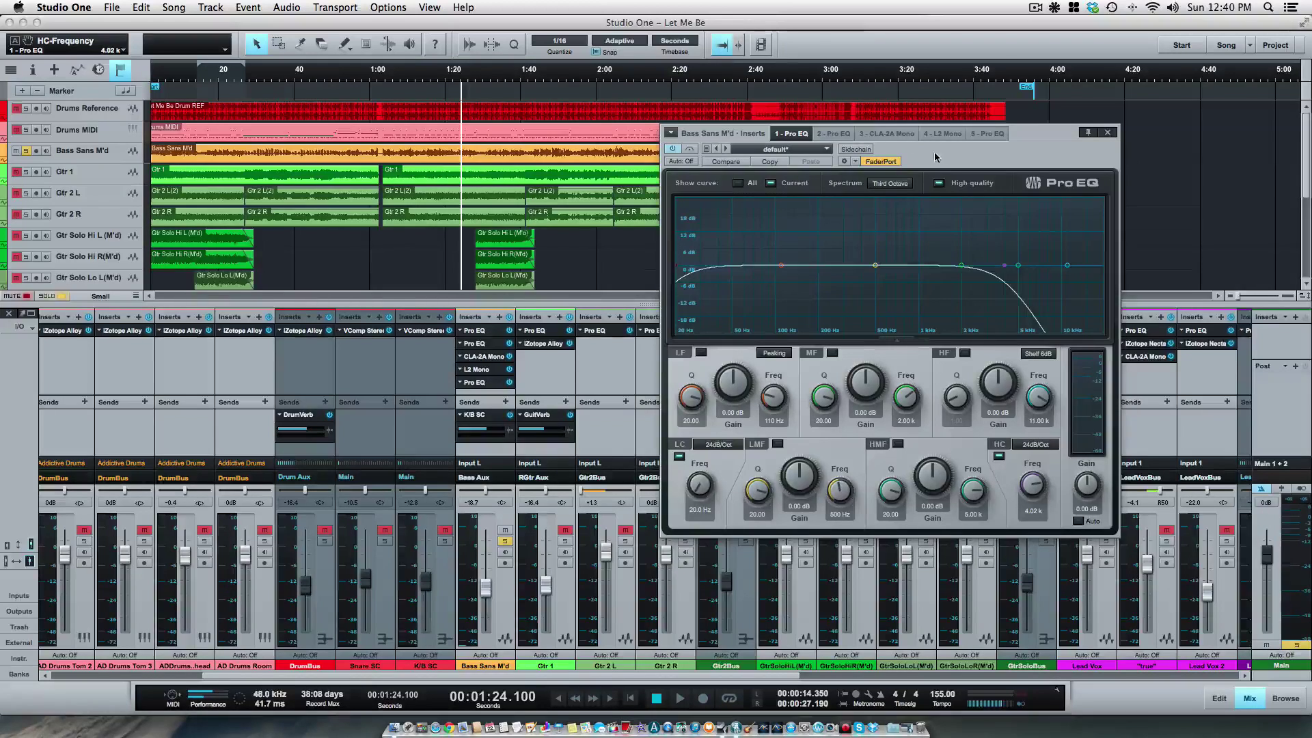
# Set a playback loop from 1:03 to 1:46, turn looping on and start playing the soloed bass
pyautogui.moveTo(935, 157); pyautogui.dragTo(852, 100)
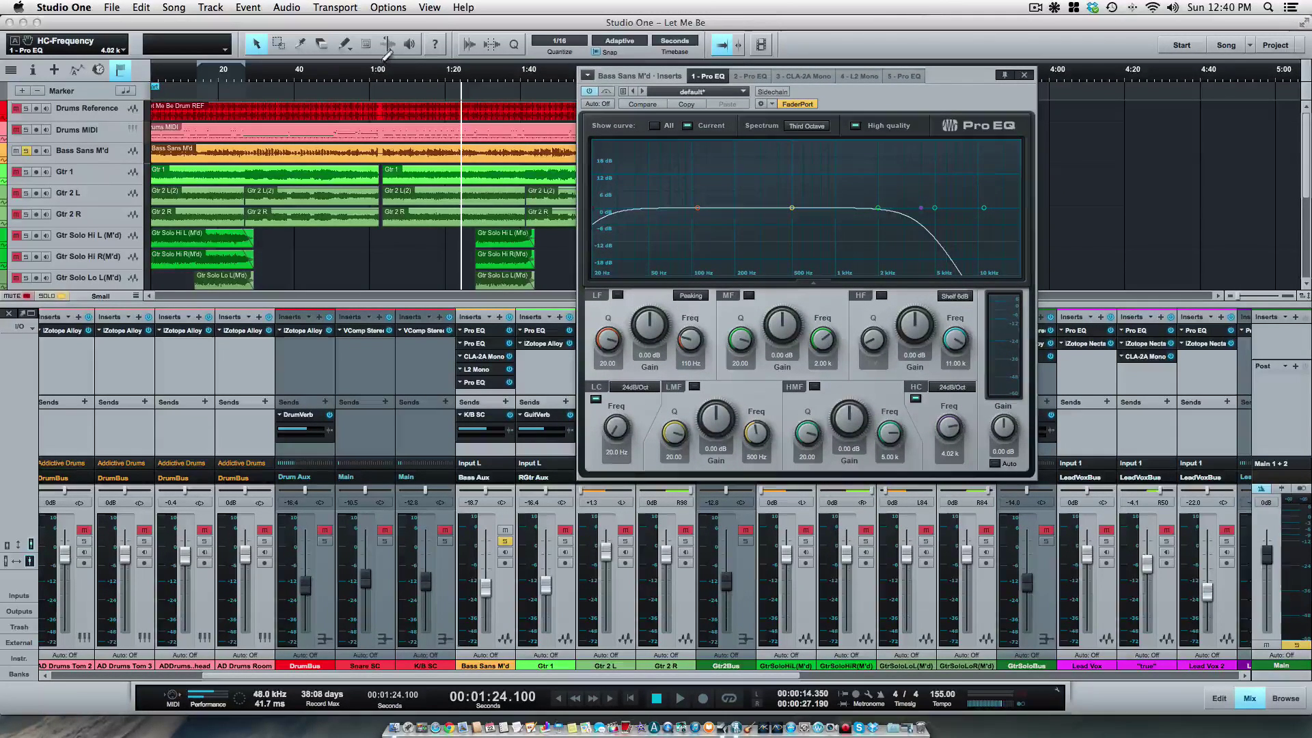
pyautogui.moveTo(382, 65); pyautogui.dragTo(550, 65)
pyautogui.click(729, 697)
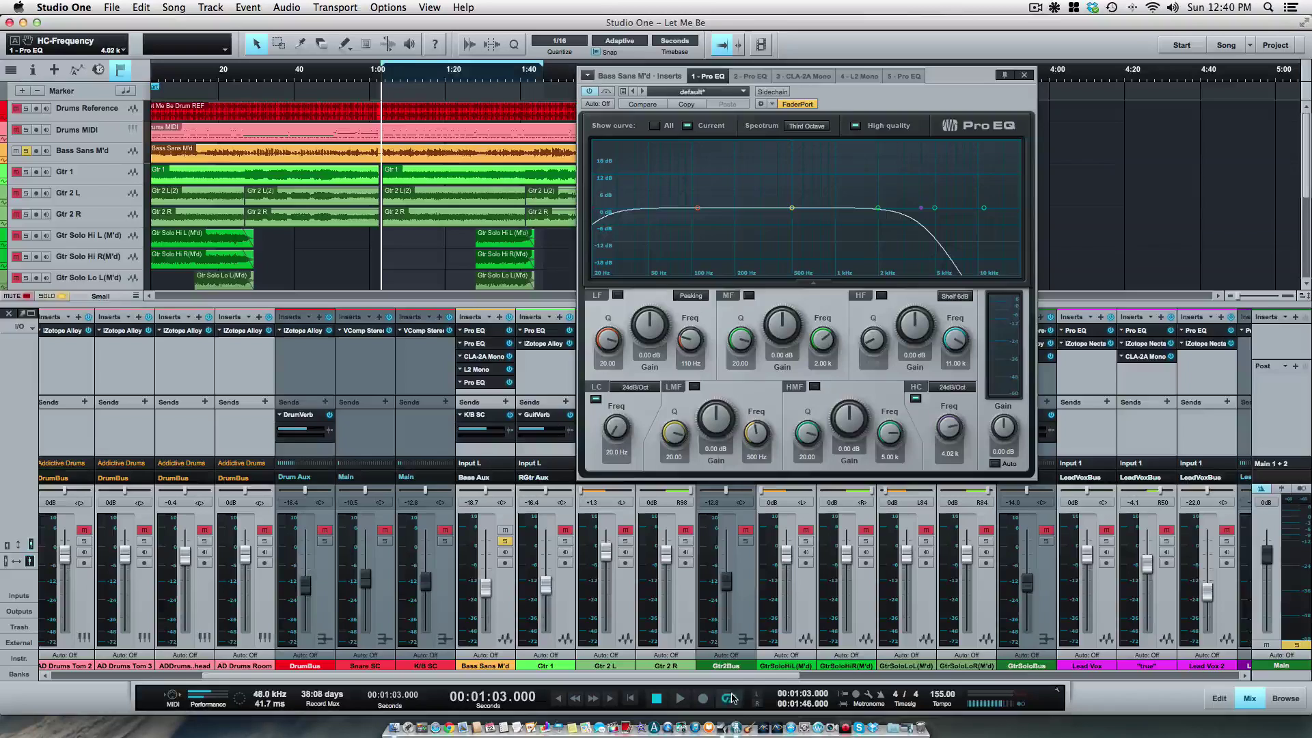
pyautogui.press('space')
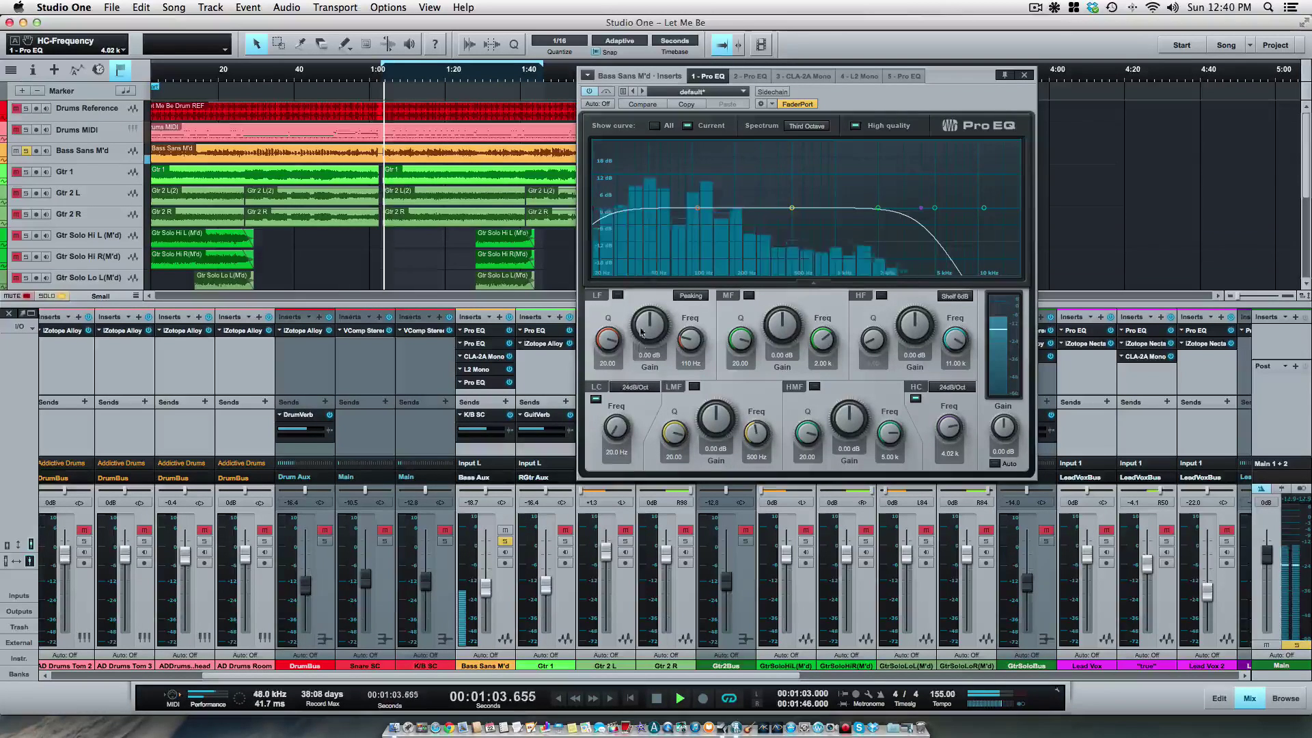
# Sweep the boosted LF band to about 97.5 Hz while the bass plays and cut its gain to about -17.76 dB
pyautogui.moveTo(697, 207); pyautogui.dragTo(692, 125)
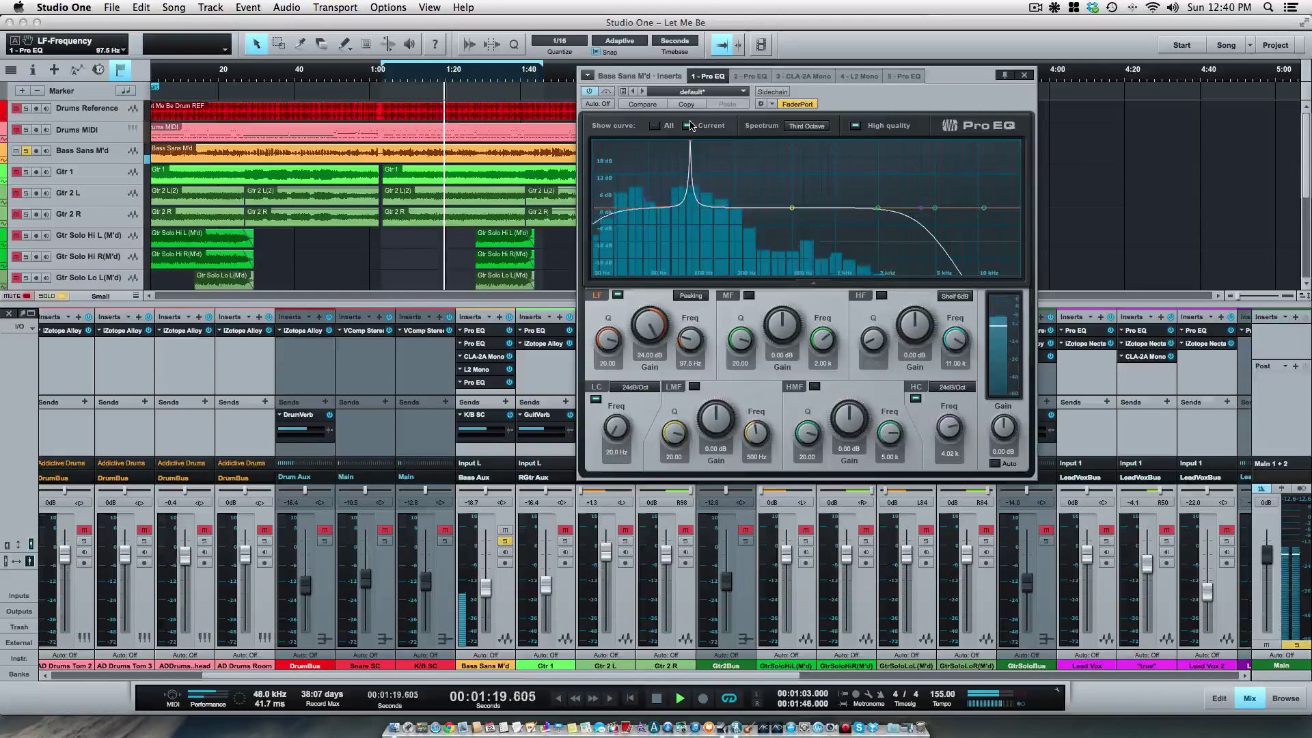
pyautogui.press('space')
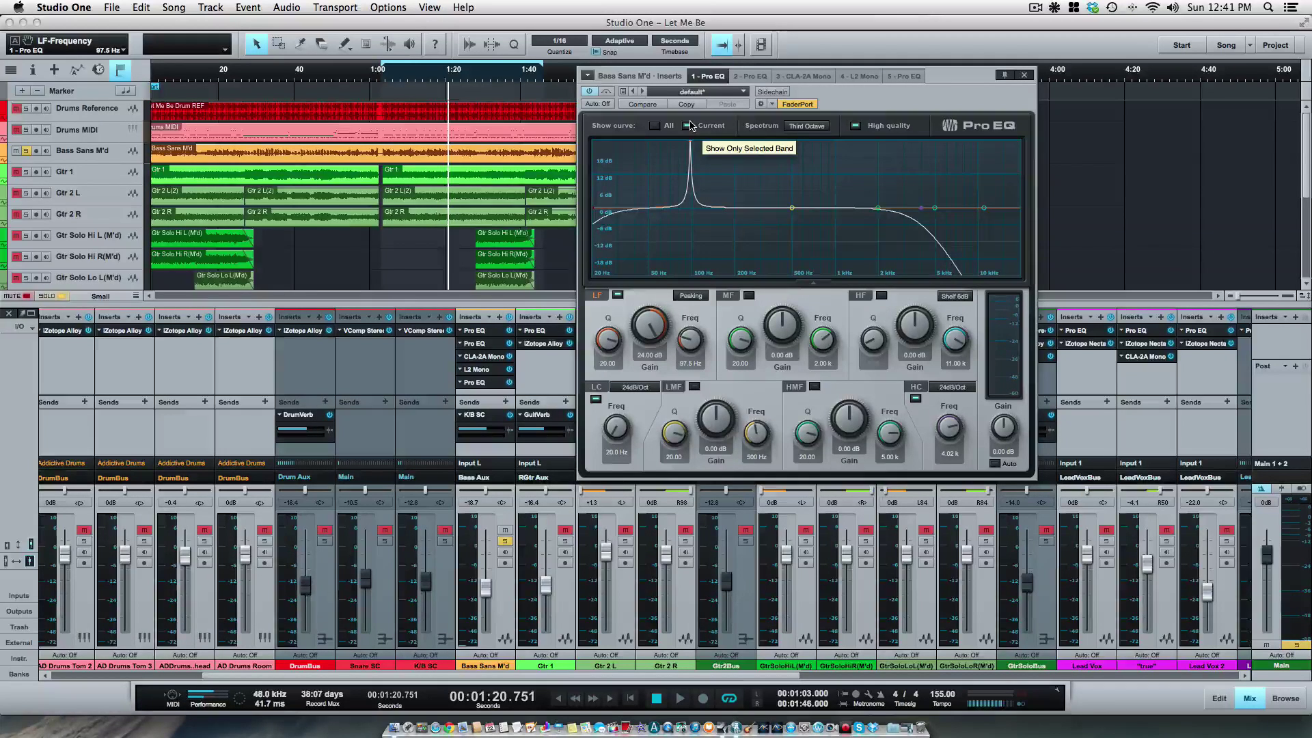
pyautogui.press('space')
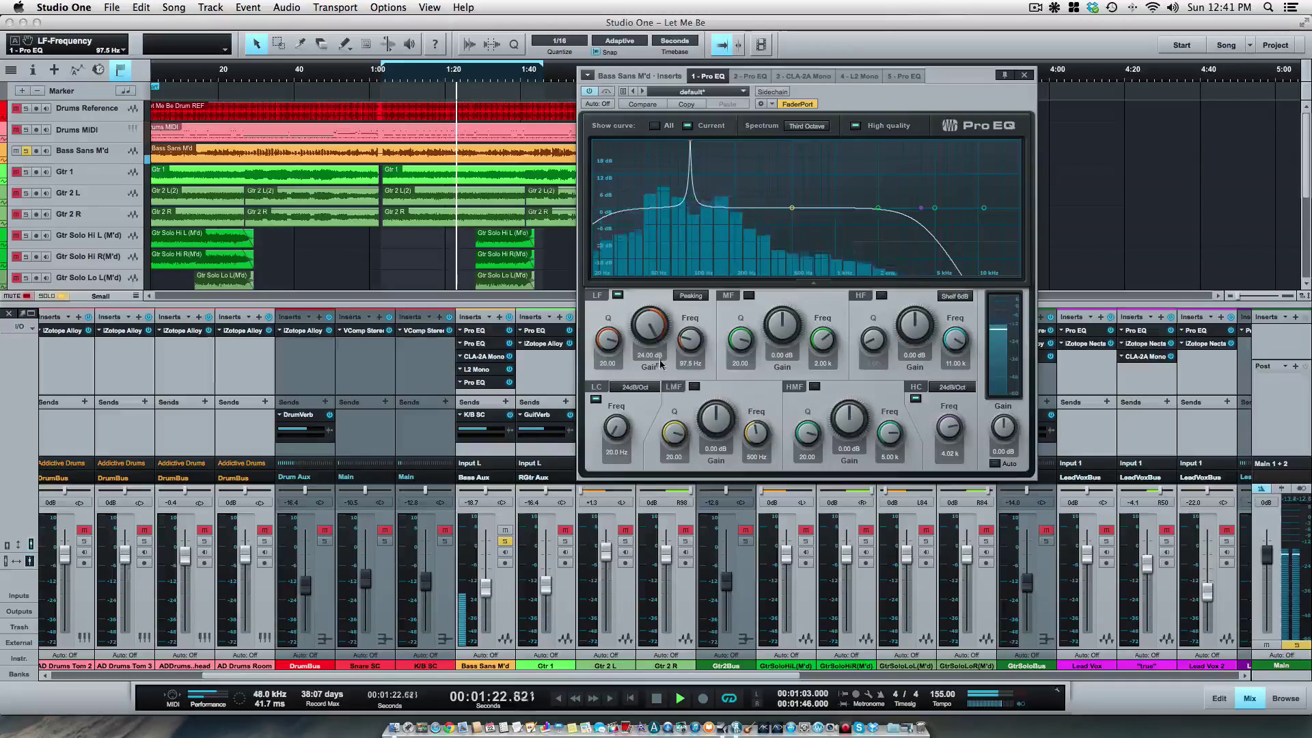
pyautogui.moveTo(648, 329); pyautogui.dragTo(645, 436)
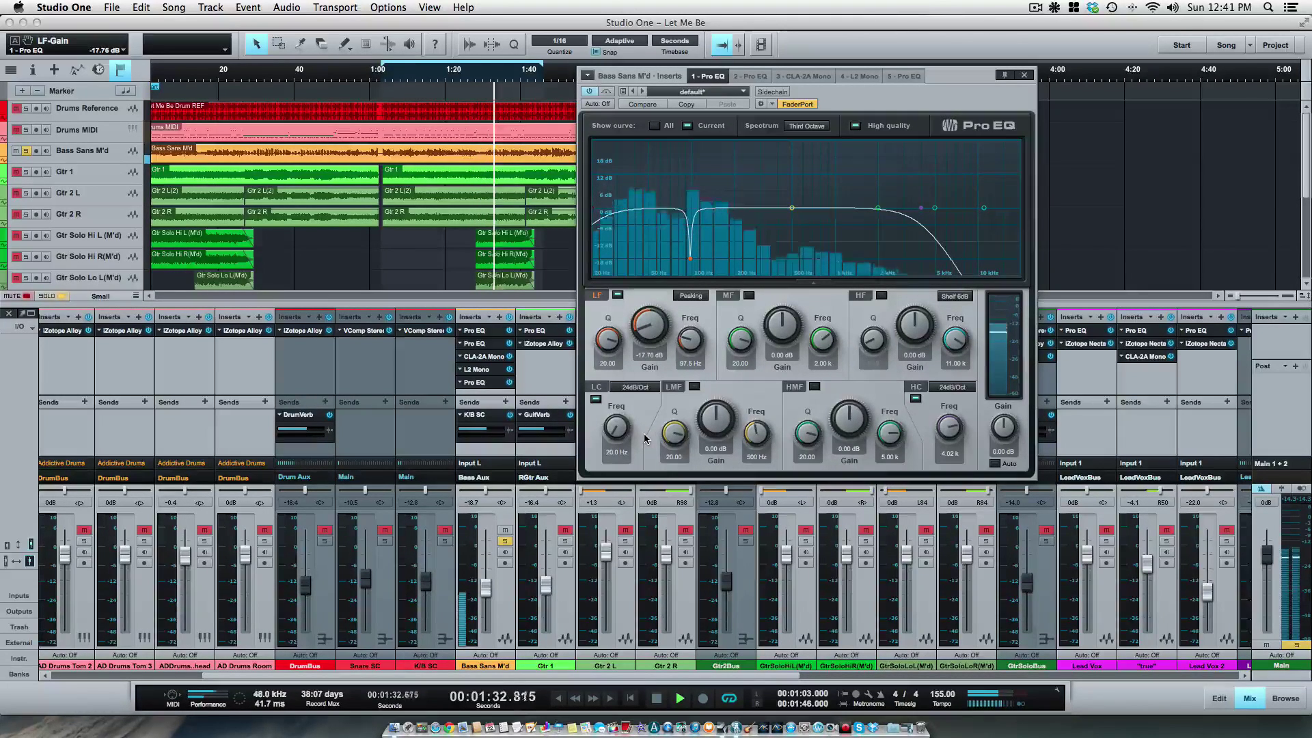
pyautogui.press('space')
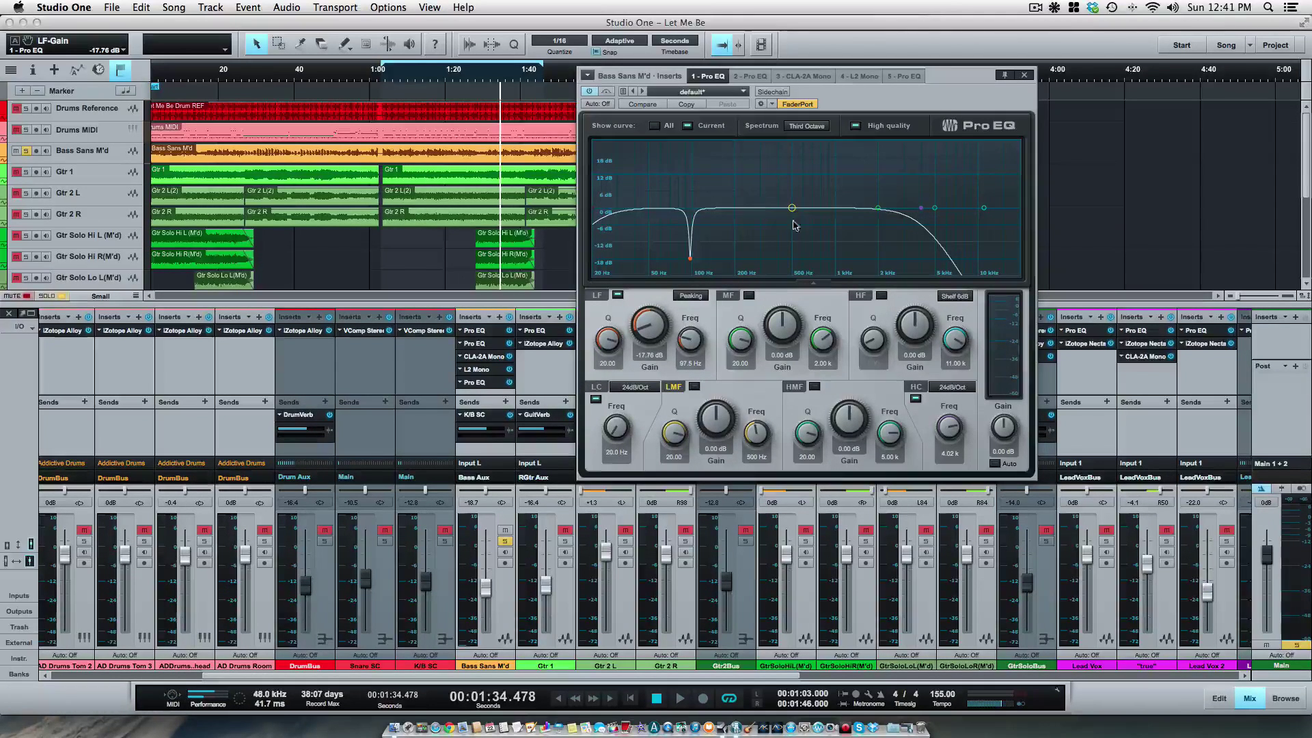
# Sweep the boosted LMF band to about 211 Hz while the bass plays and cut its gain to about -17.76 dB
pyautogui.press('space')
pyautogui.moveTo(791, 207); pyautogui.dragTo(739, 137)
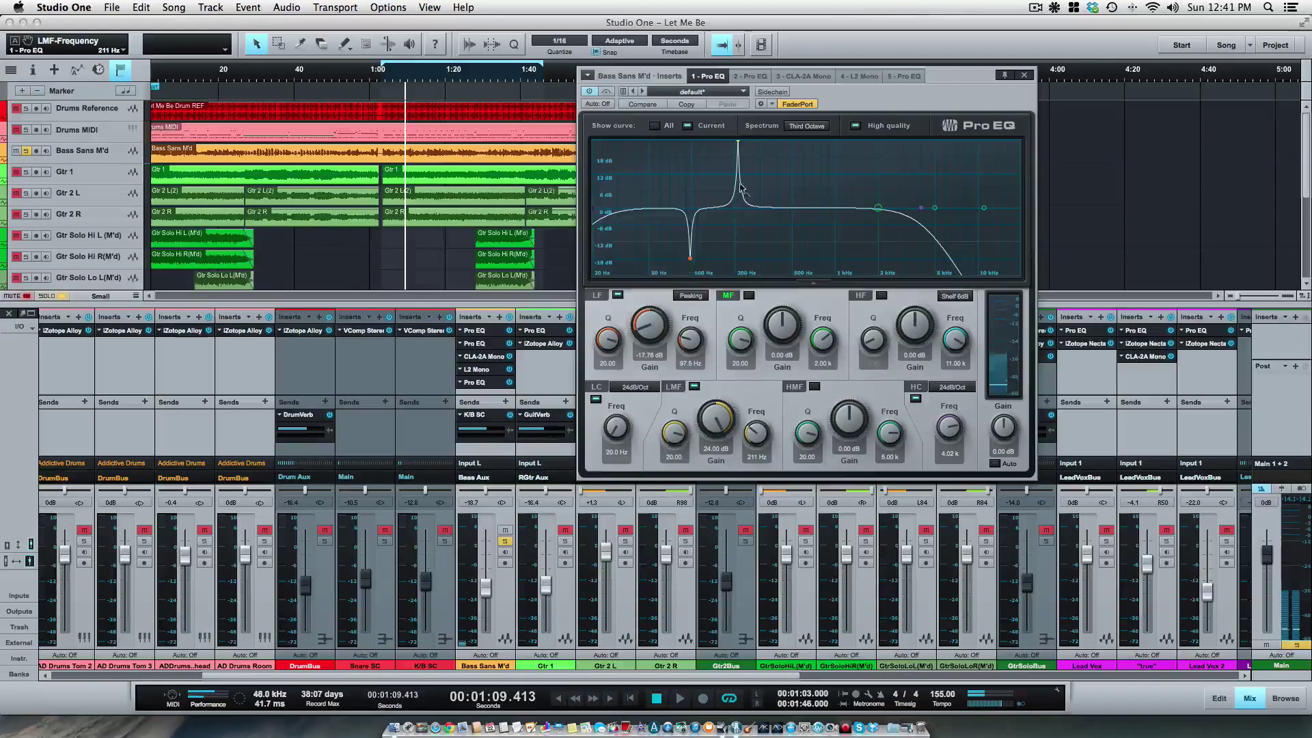
pyautogui.press('space')
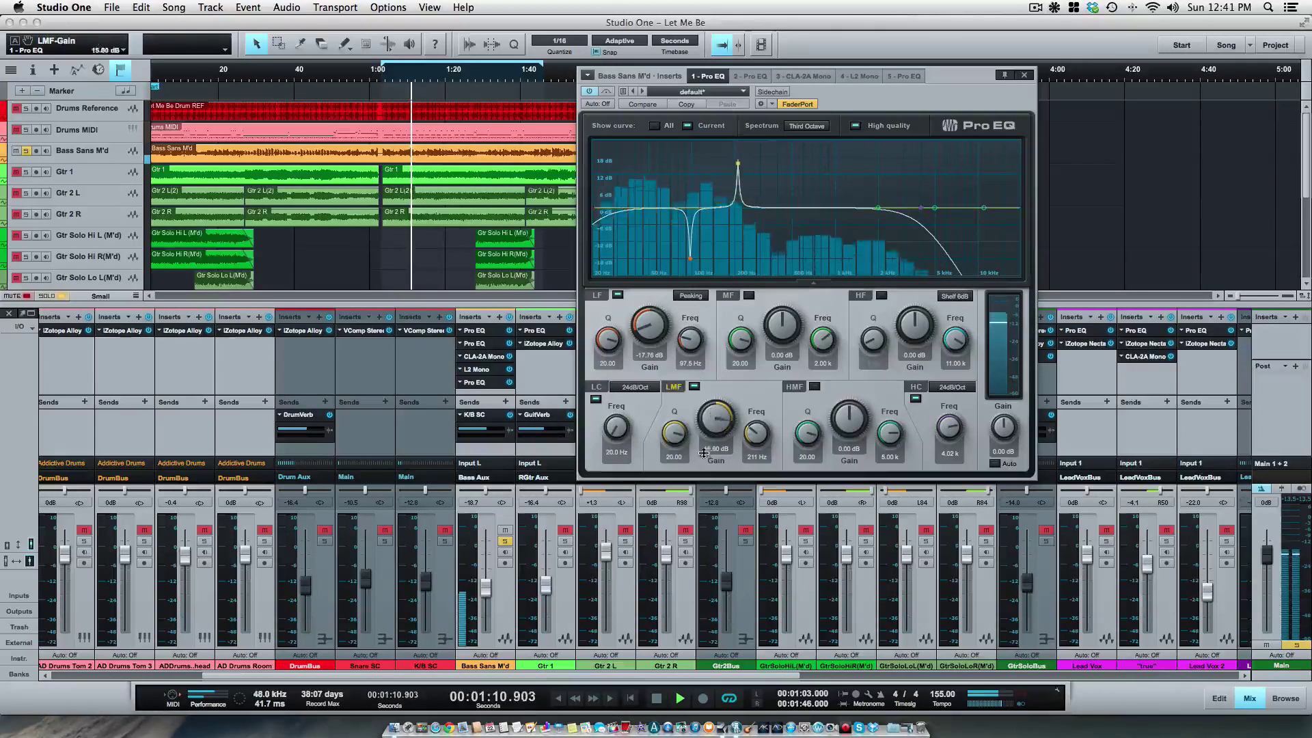
pyautogui.moveTo(712, 413); pyautogui.dragTo(704, 520)
pyautogui.press('space')
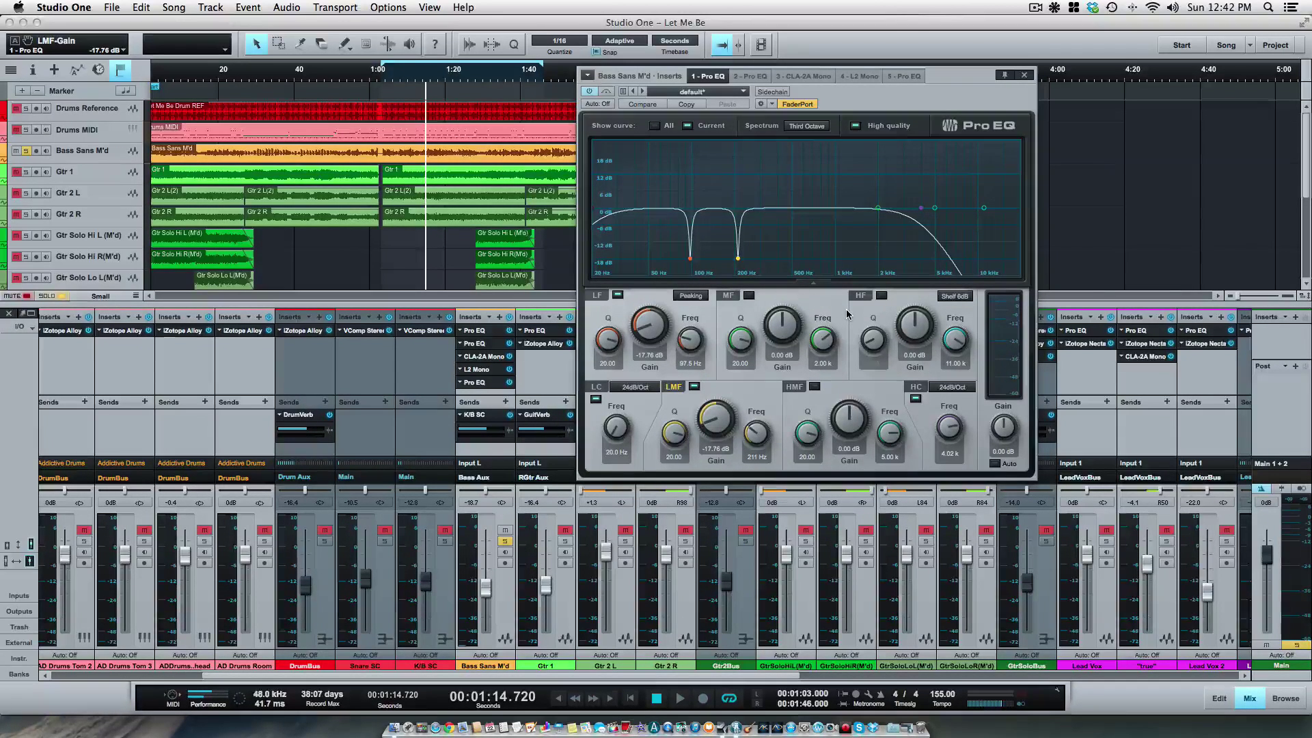
# Try the MF band down to about 365 Hz on the playing bass and switch the band off again
pyautogui.press('space')
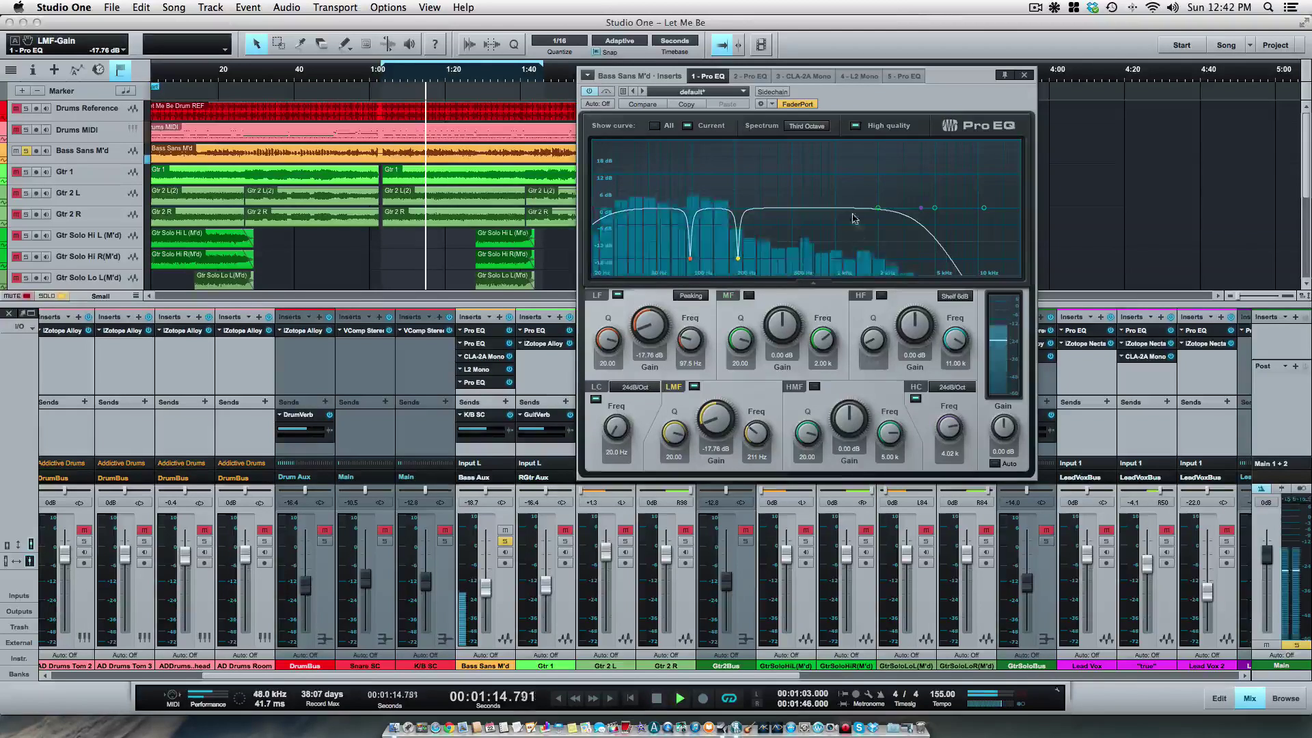
pyautogui.click(874, 208)
pyautogui.moveTo(876, 208); pyautogui.dragTo(773, 211)
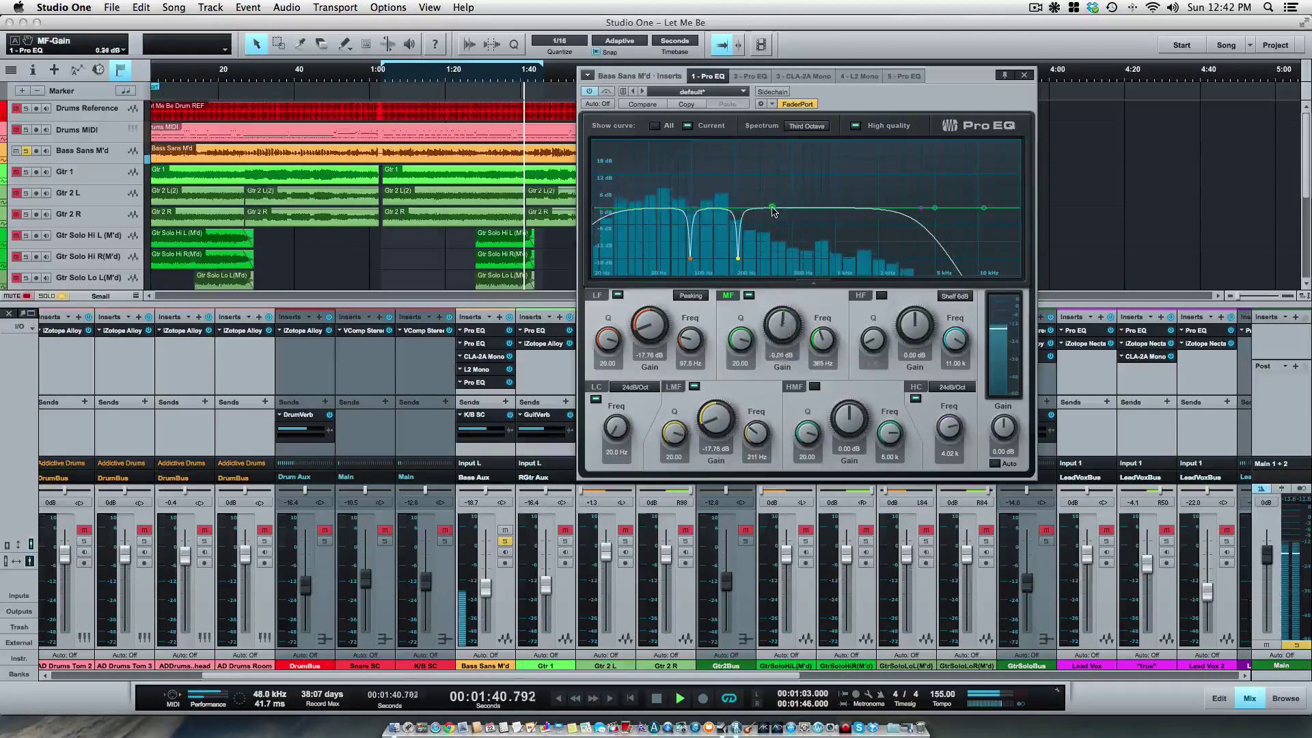
pyautogui.doubleClick(773, 211)
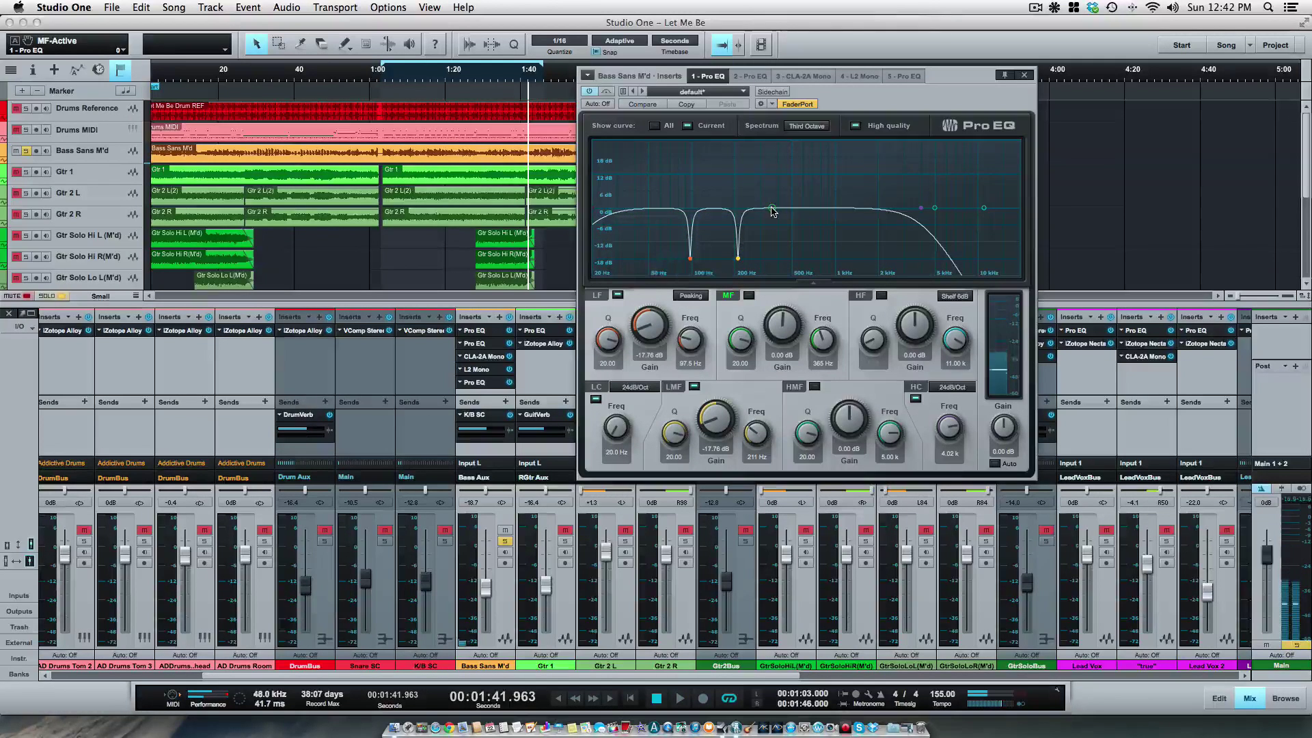
# Play the bass from about 1:03 and compare its sound with the Pro EQ bypassed and active
pyautogui.click(381, 79)
pyautogui.press('space')
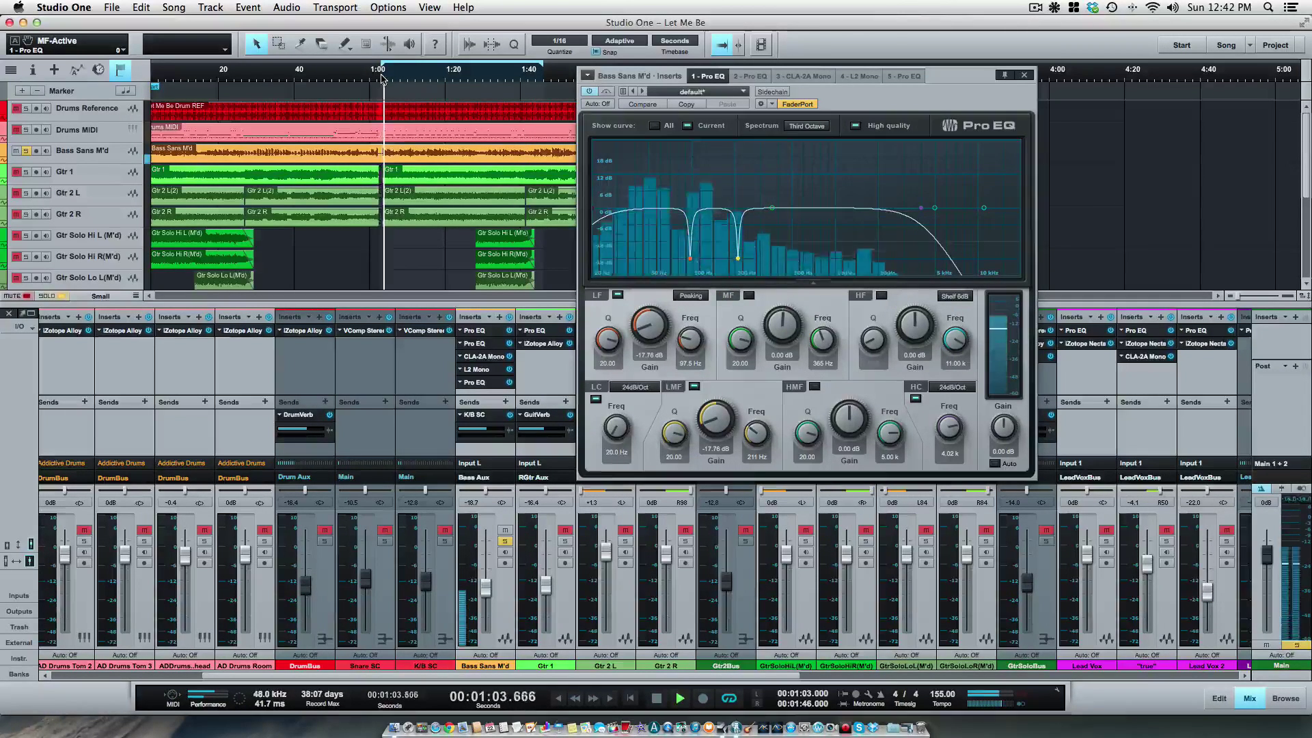
pyautogui.click(606, 93)
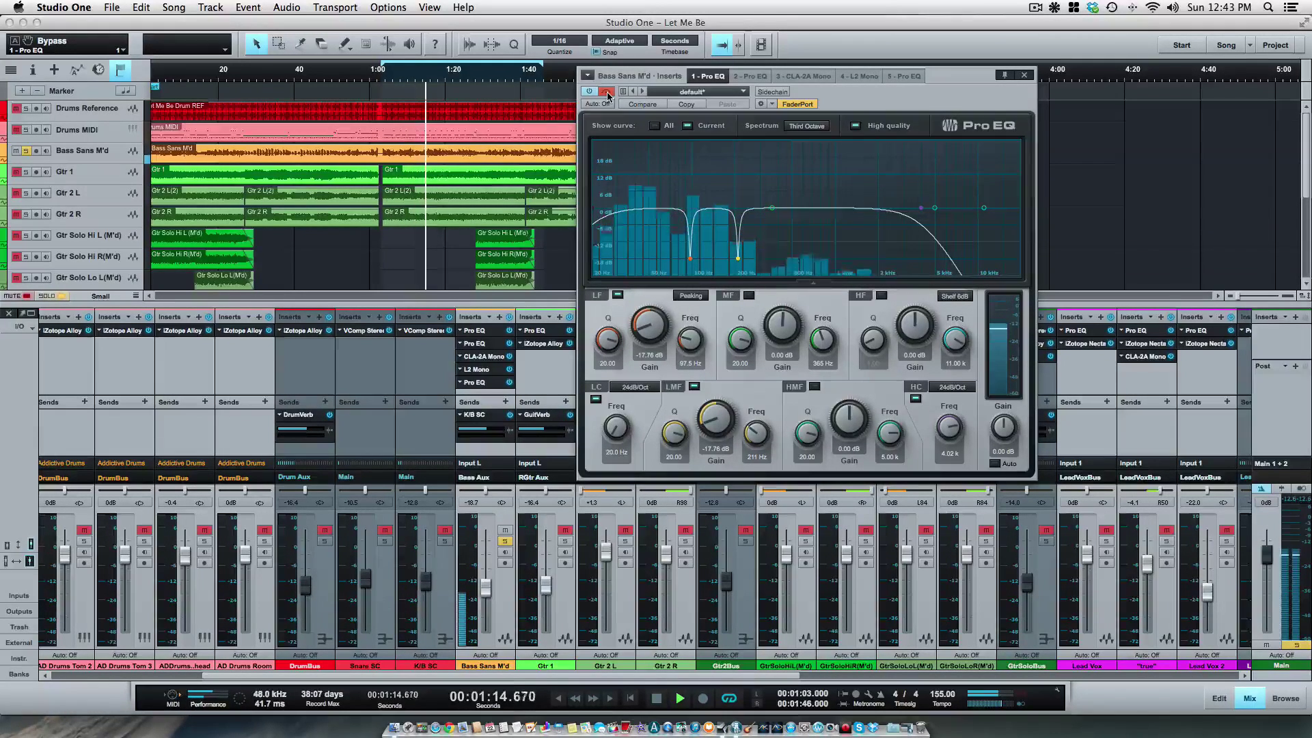
pyautogui.click(606, 92)
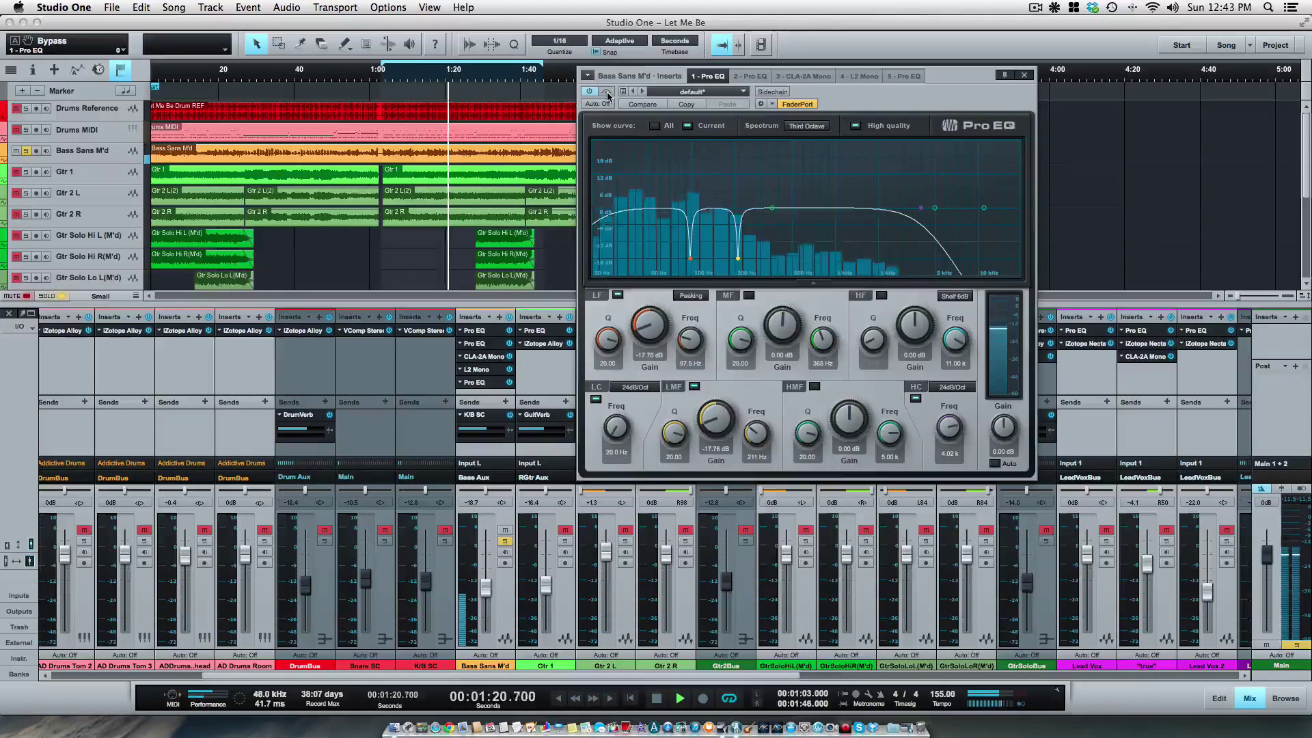
pyautogui.press('space')
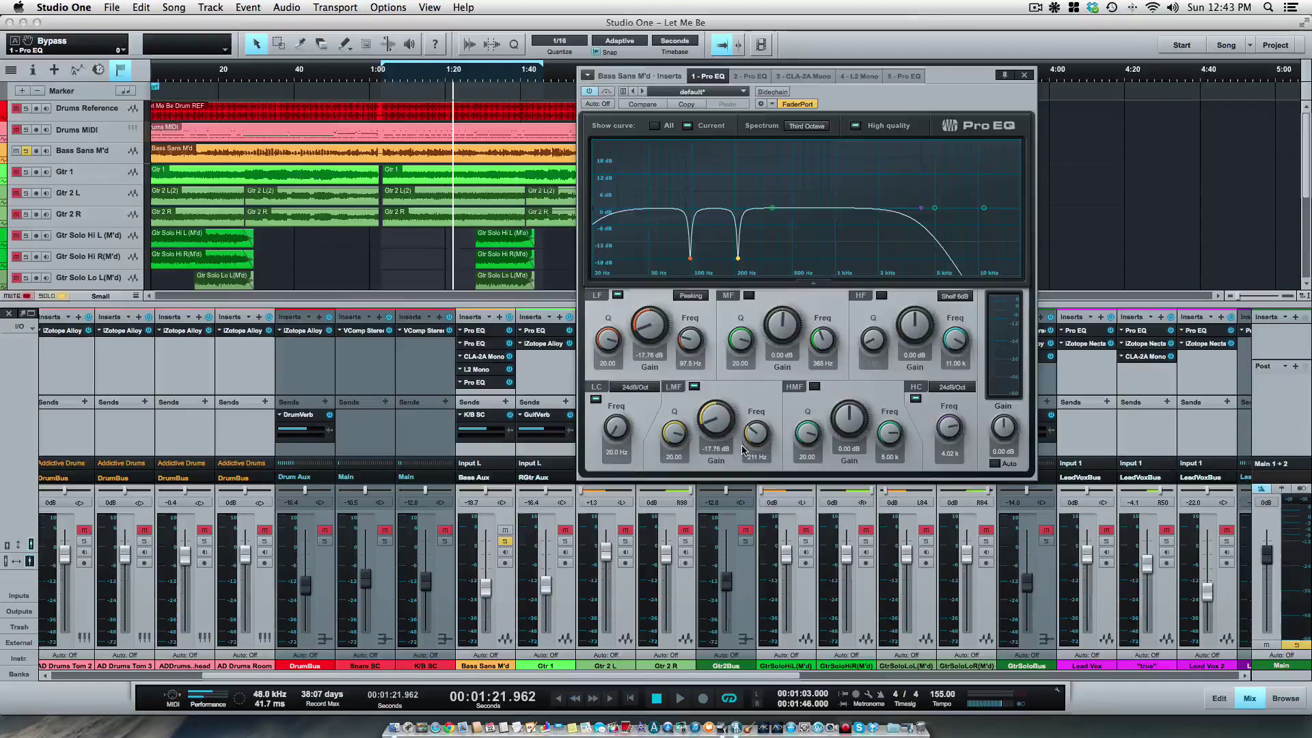
# Close the bass Pro EQ, open the Pro EQ on Gtr 1 and move its window clear of the track's channel
pyautogui.click(1026, 75)
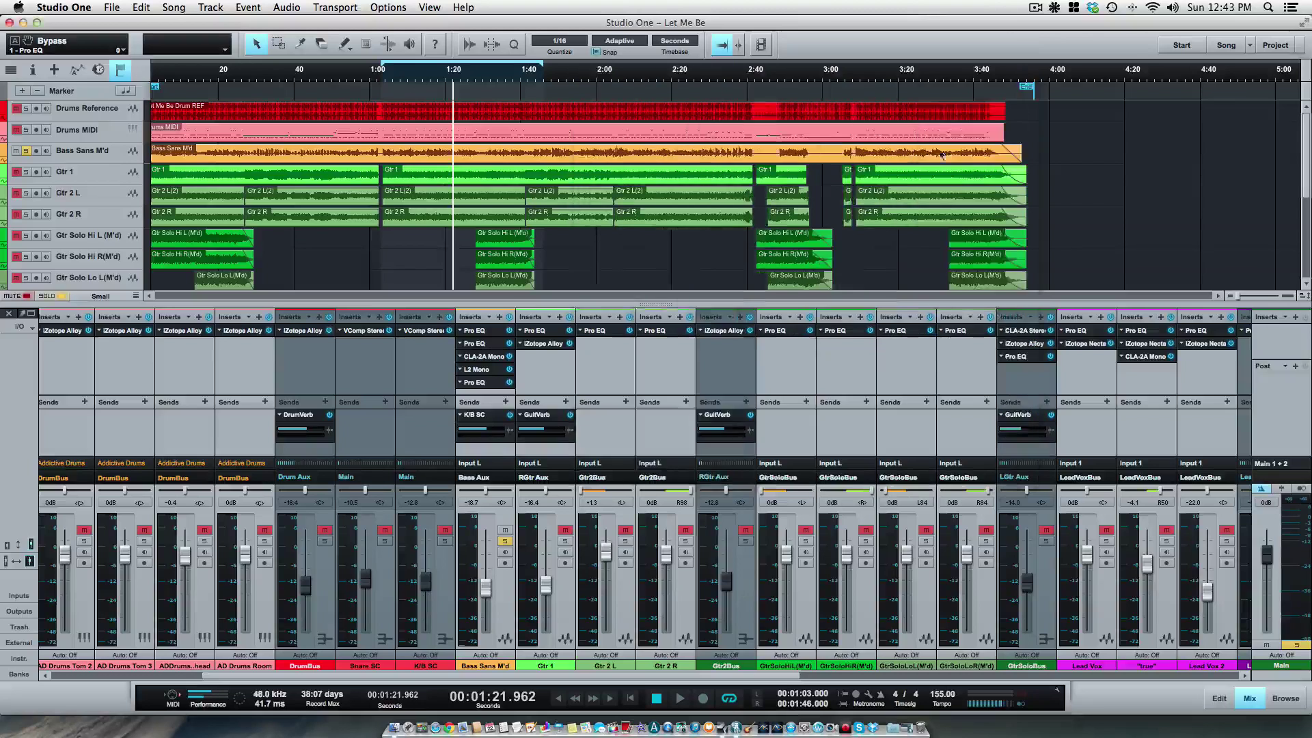
pyautogui.moveTo(526, 675); pyautogui.dragTo(564, 678)
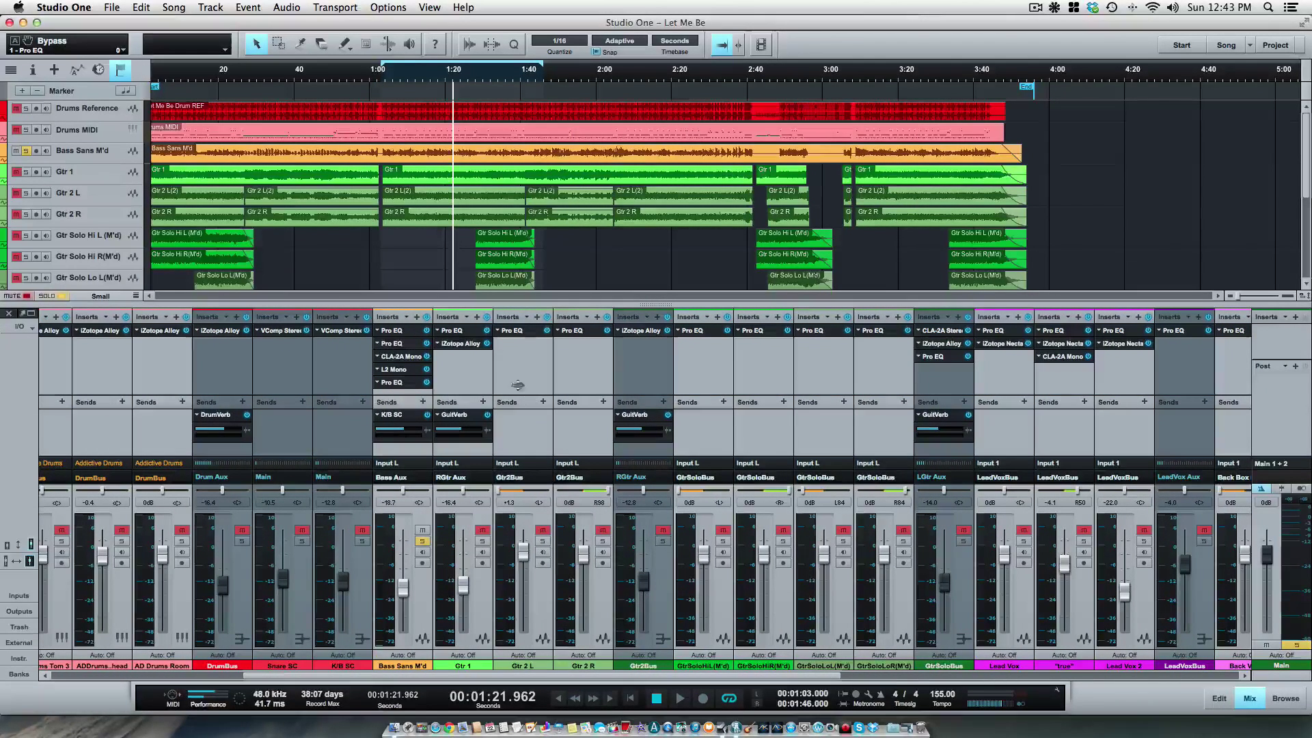
pyautogui.click(456, 331)
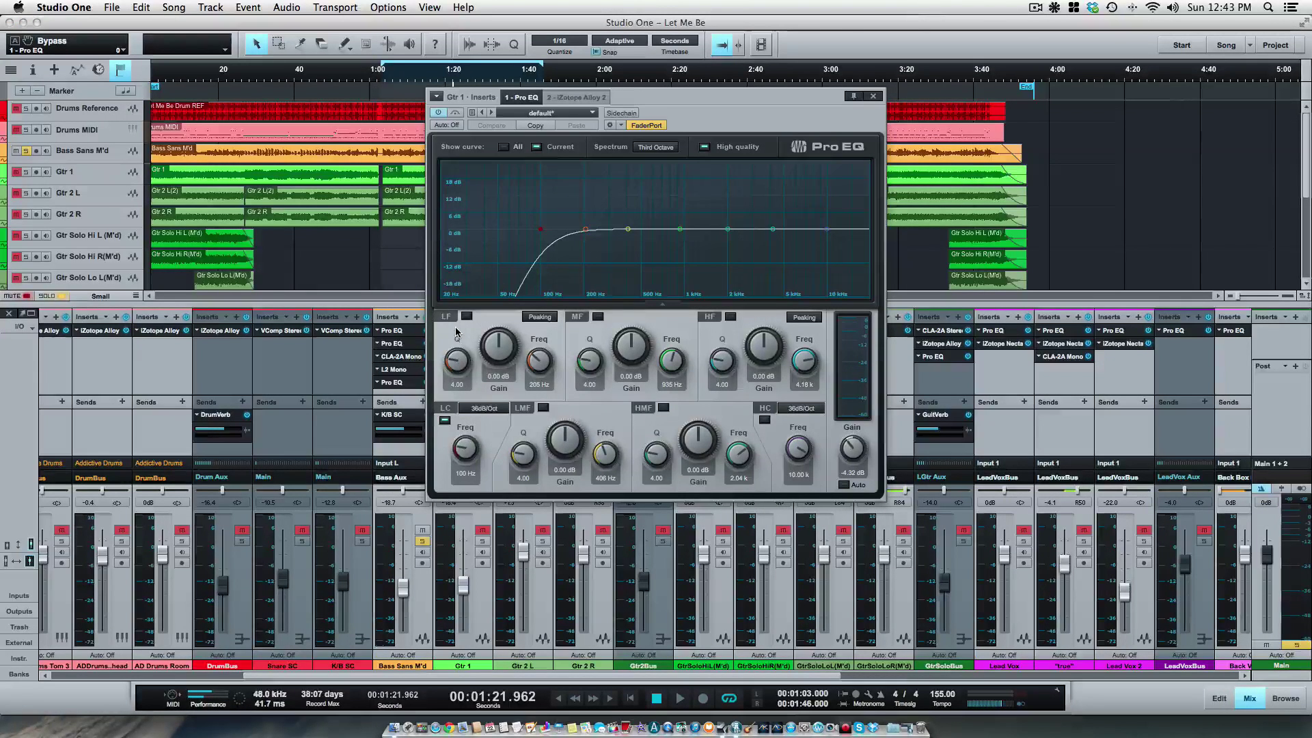
pyautogui.moveTo(727, 100); pyautogui.dragTo(909, 115)
# Set the Q of the LF, LMF, MF, HMF and HF bands to 20 on the Gtr 1 Pro EQ
pyautogui.click(641, 401)
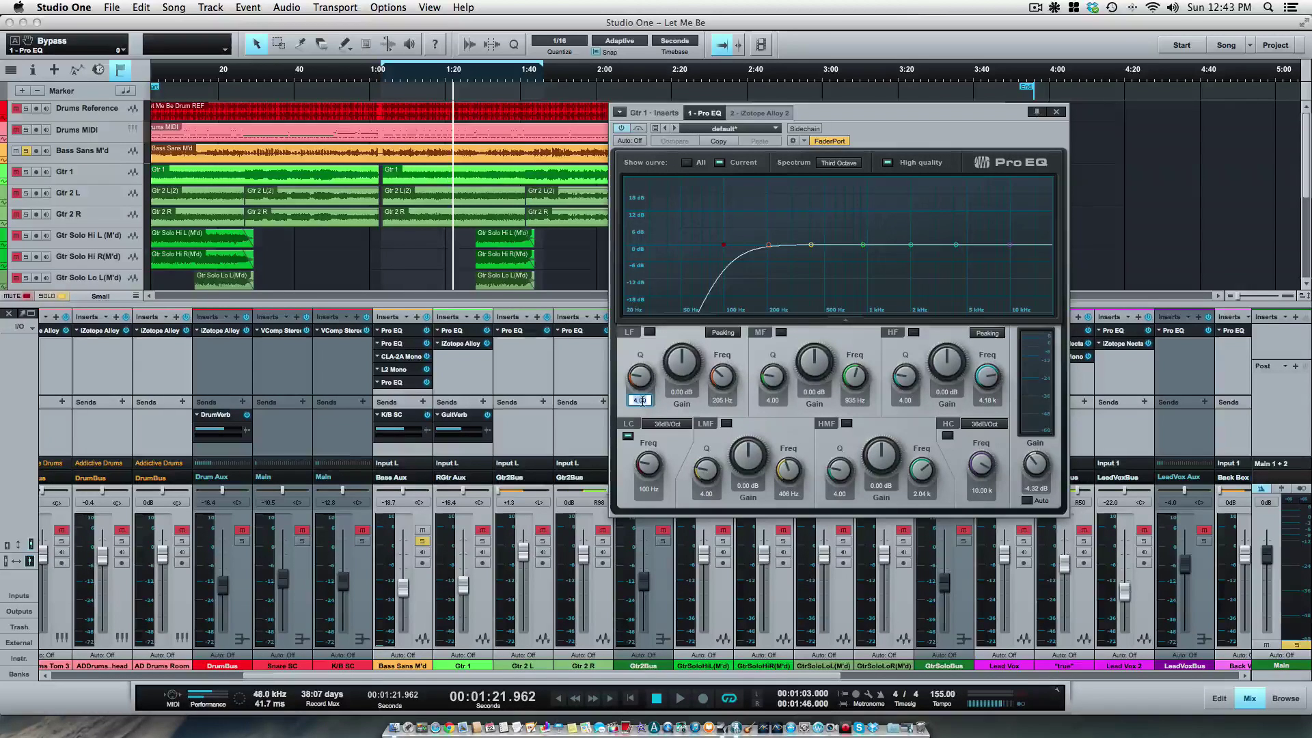
pyautogui.write('20')
pyautogui.click(707, 494)
pyautogui.write('20')
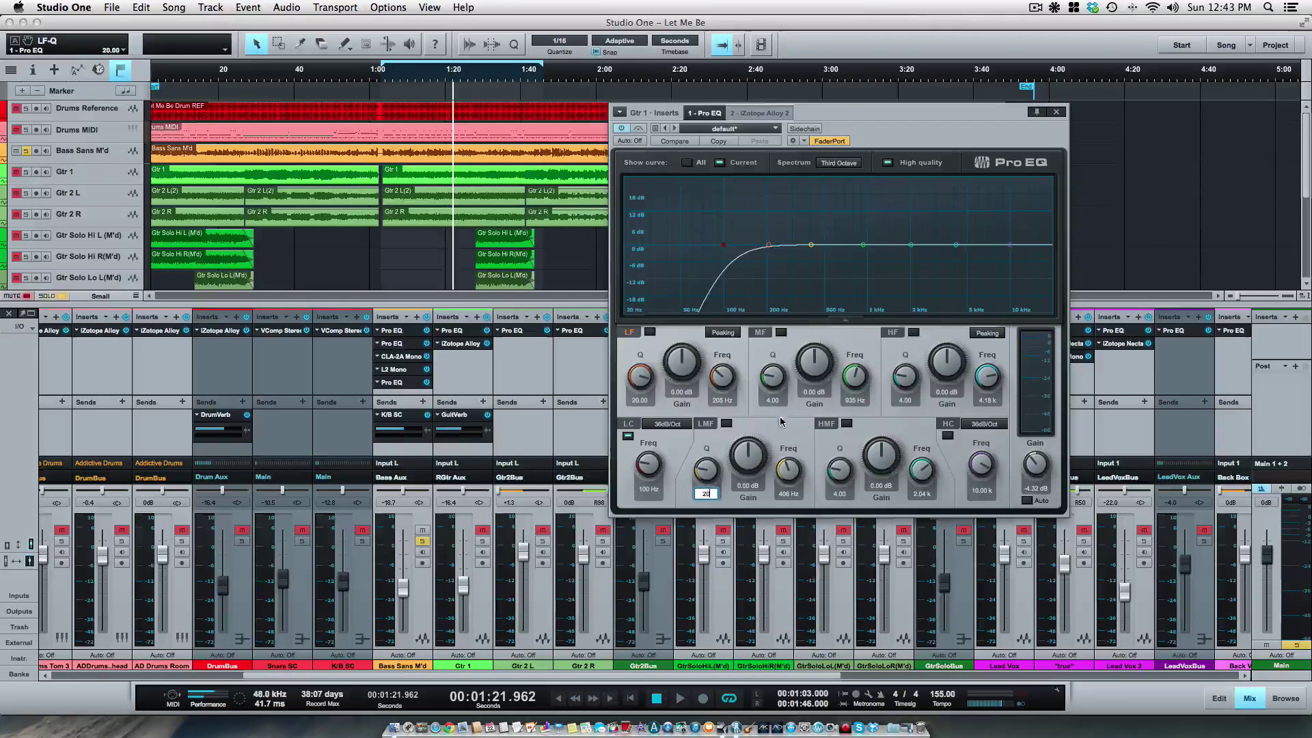
pyautogui.write('20')
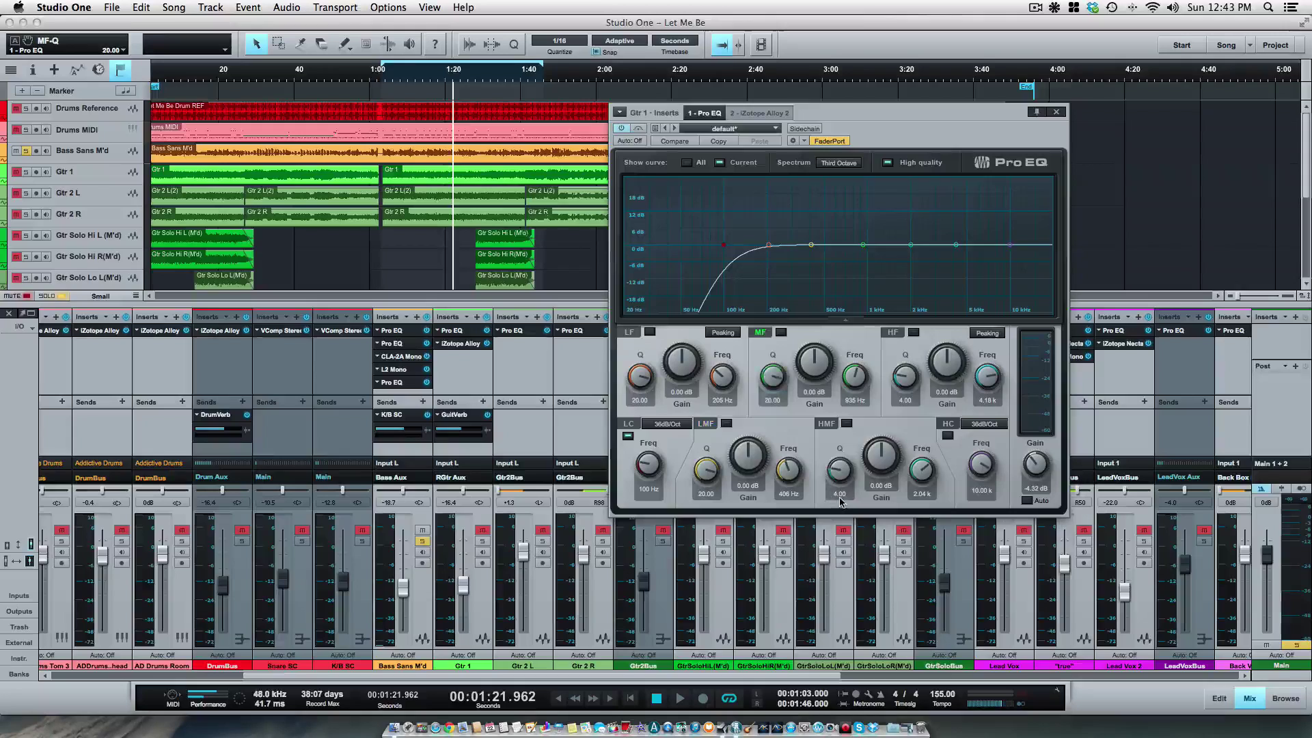
pyautogui.click(839, 494)
pyautogui.write('20')
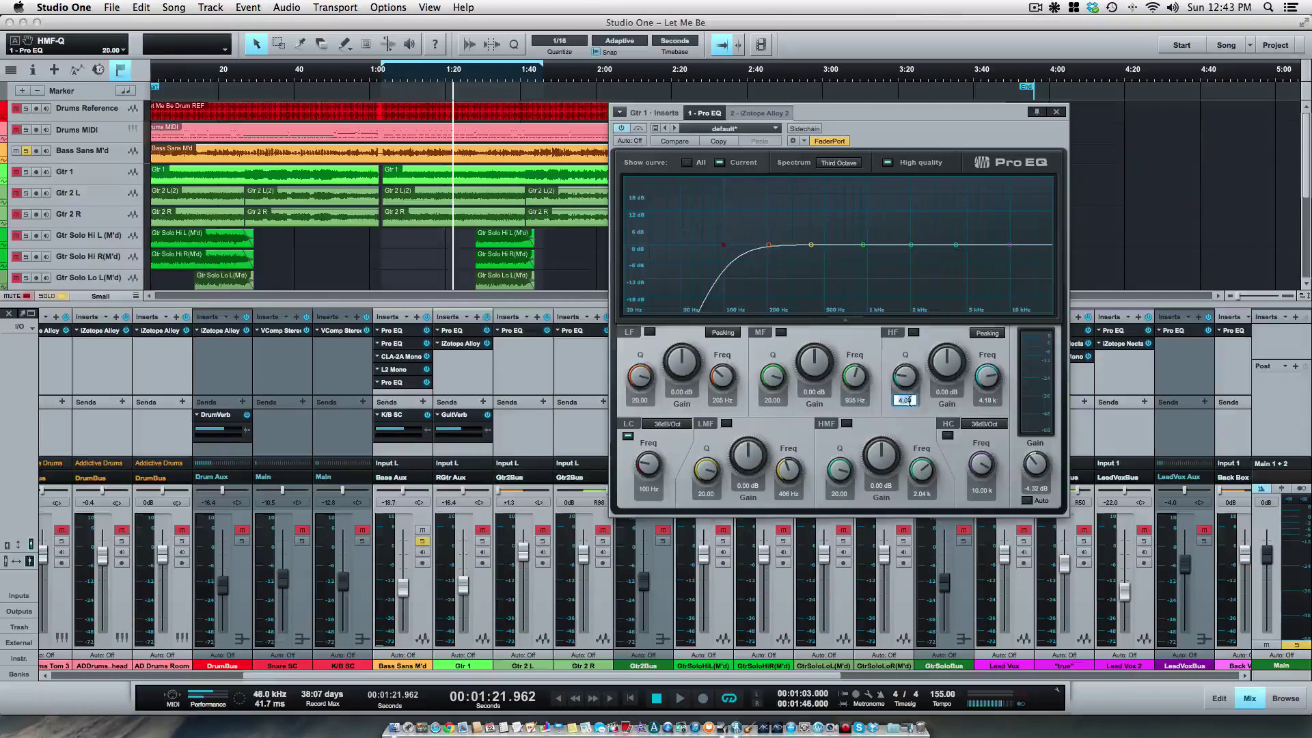
pyautogui.write('20')
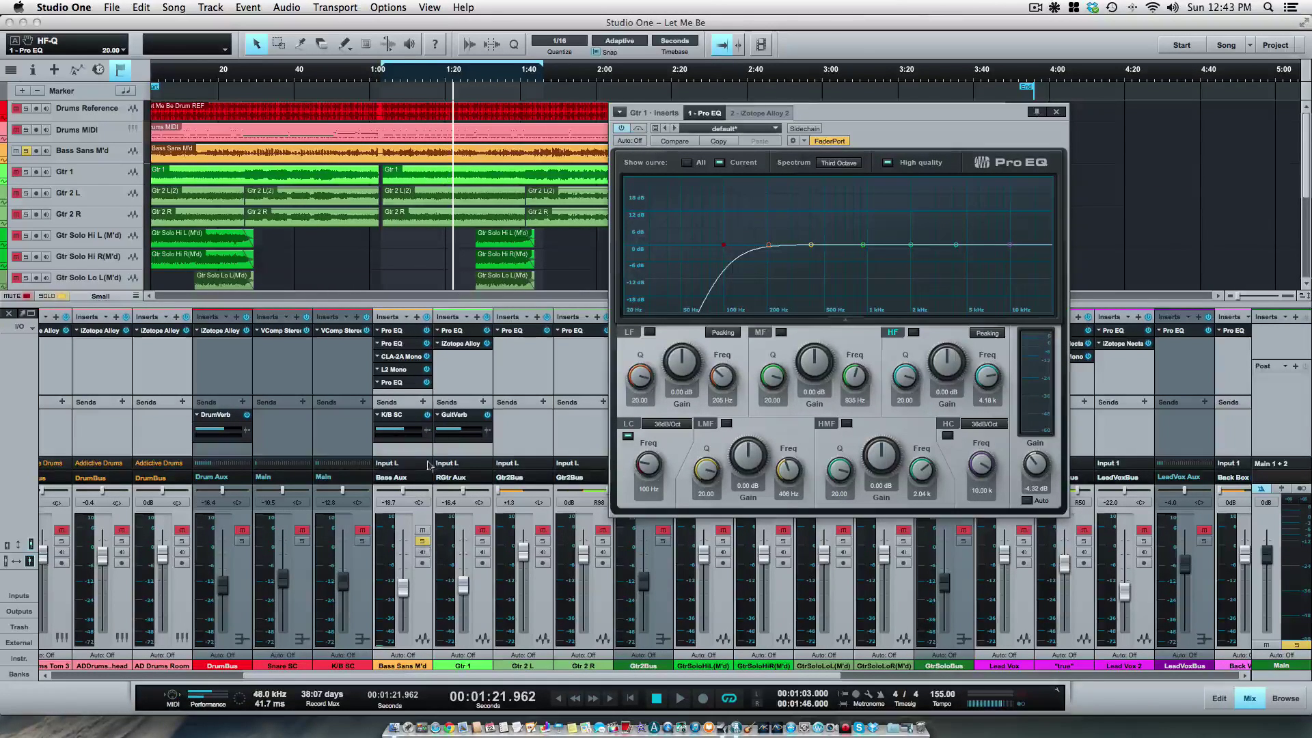
# Unsolo the bass, solo Gtr 1 and start playback
pyautogui.click(422, 541)
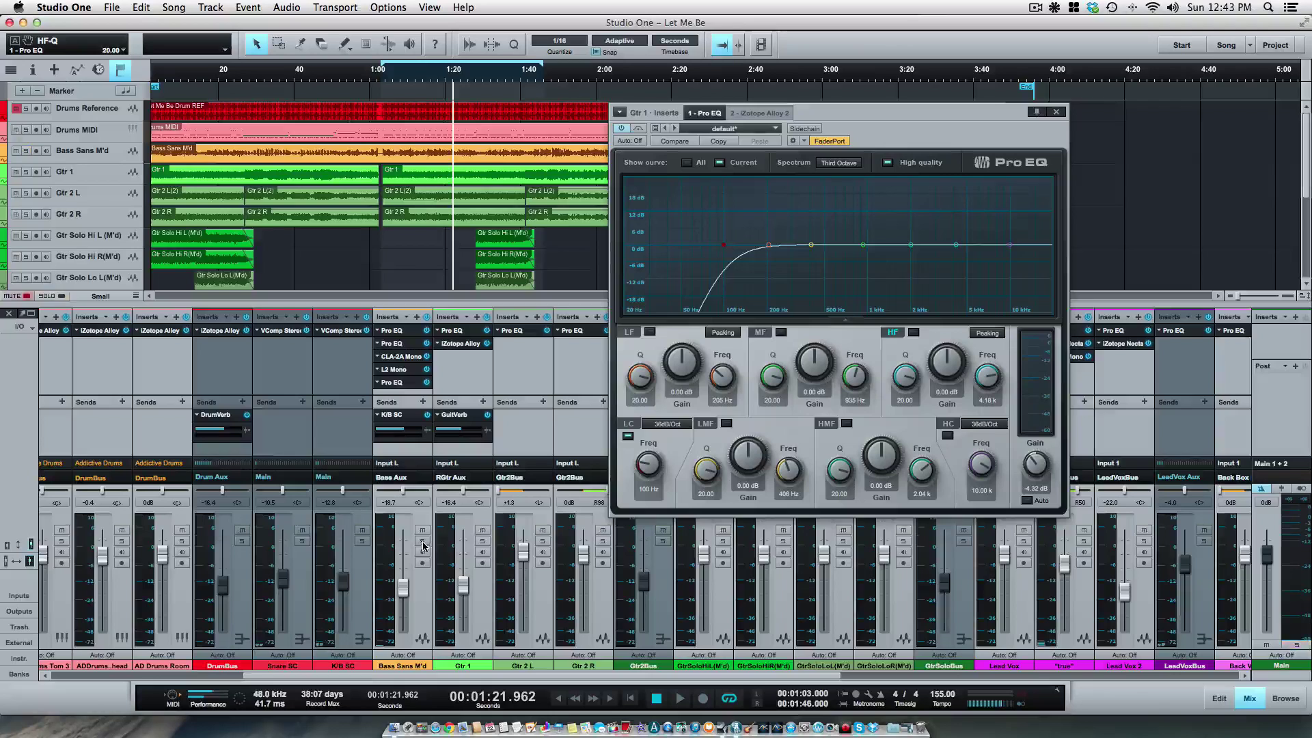
pyautogui.click(483, 541)
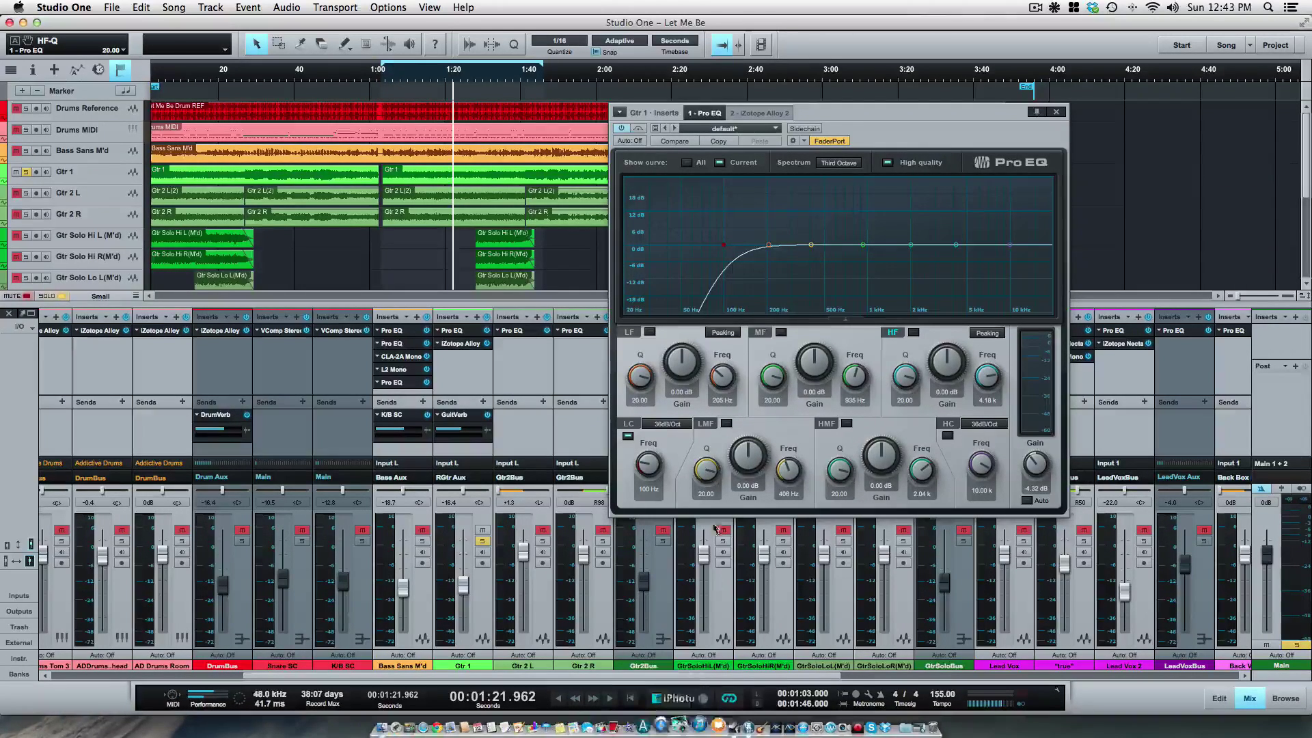
pyautogui.click(679, 698)
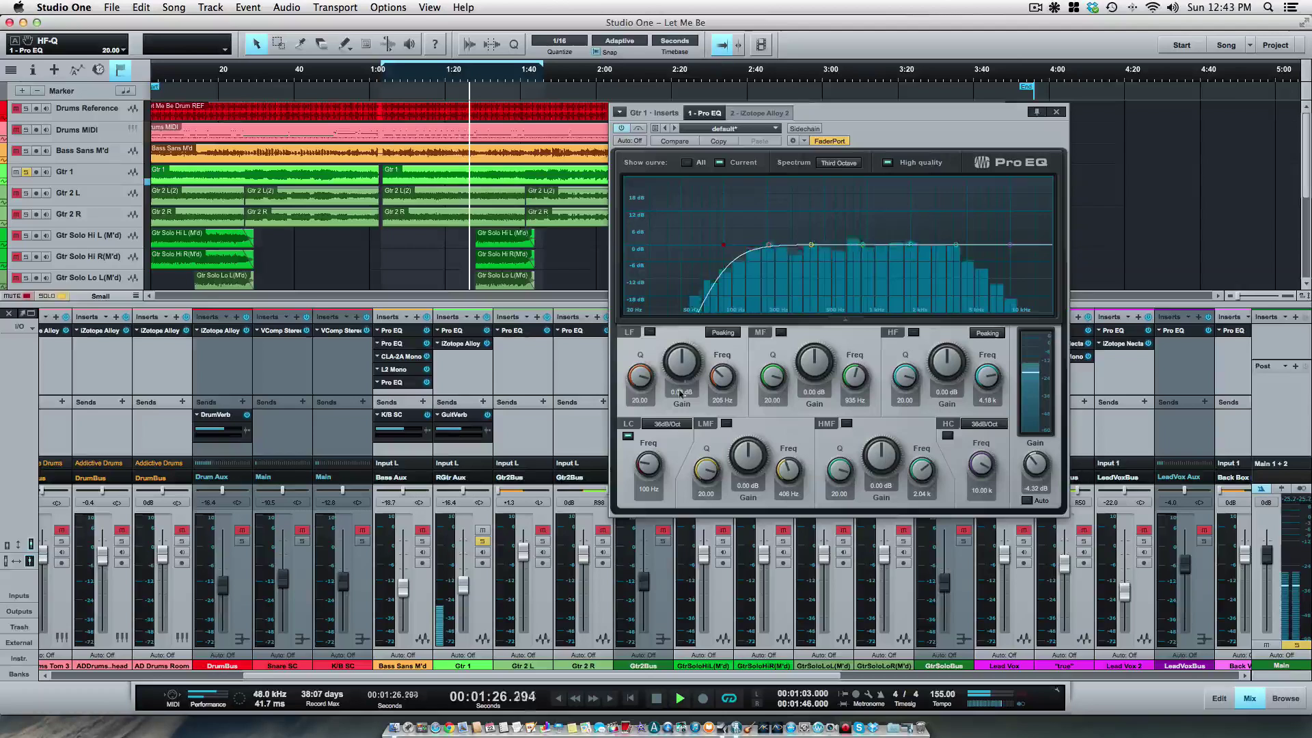
# Try the guitar's low cut at about 75.9 Hz and return its frequency to 100 Hz
pyautogui.moveTo(647, 465); pyautogui.dragTo(648, 466)
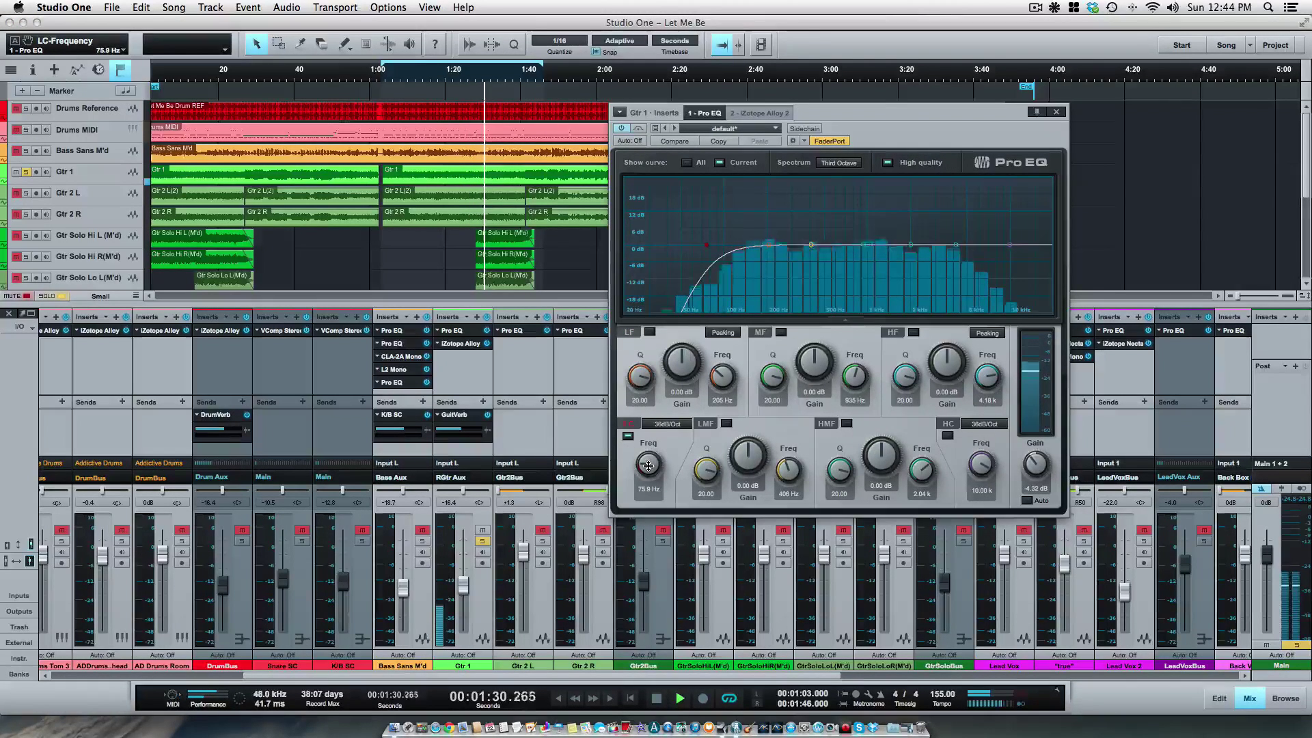
pyautogui.click(637, 490)
pyautogui.write('100')
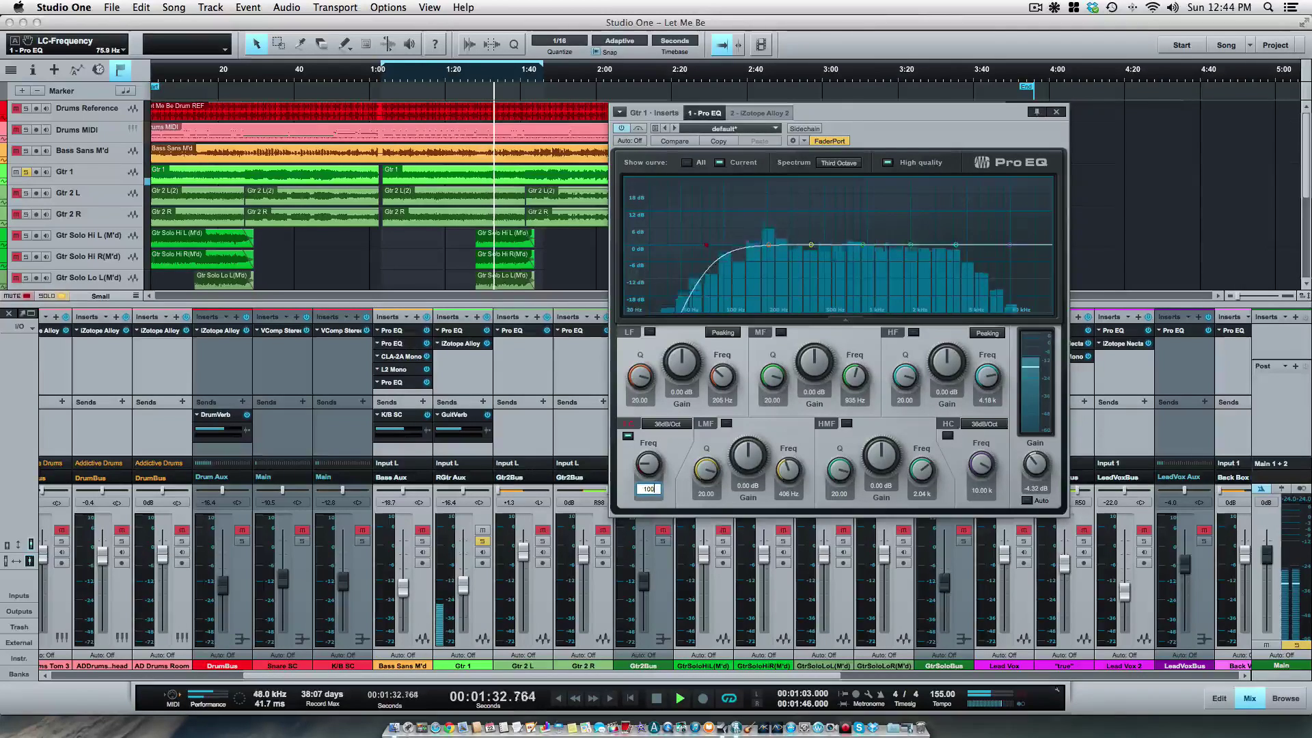
pyautogui.press('Return')
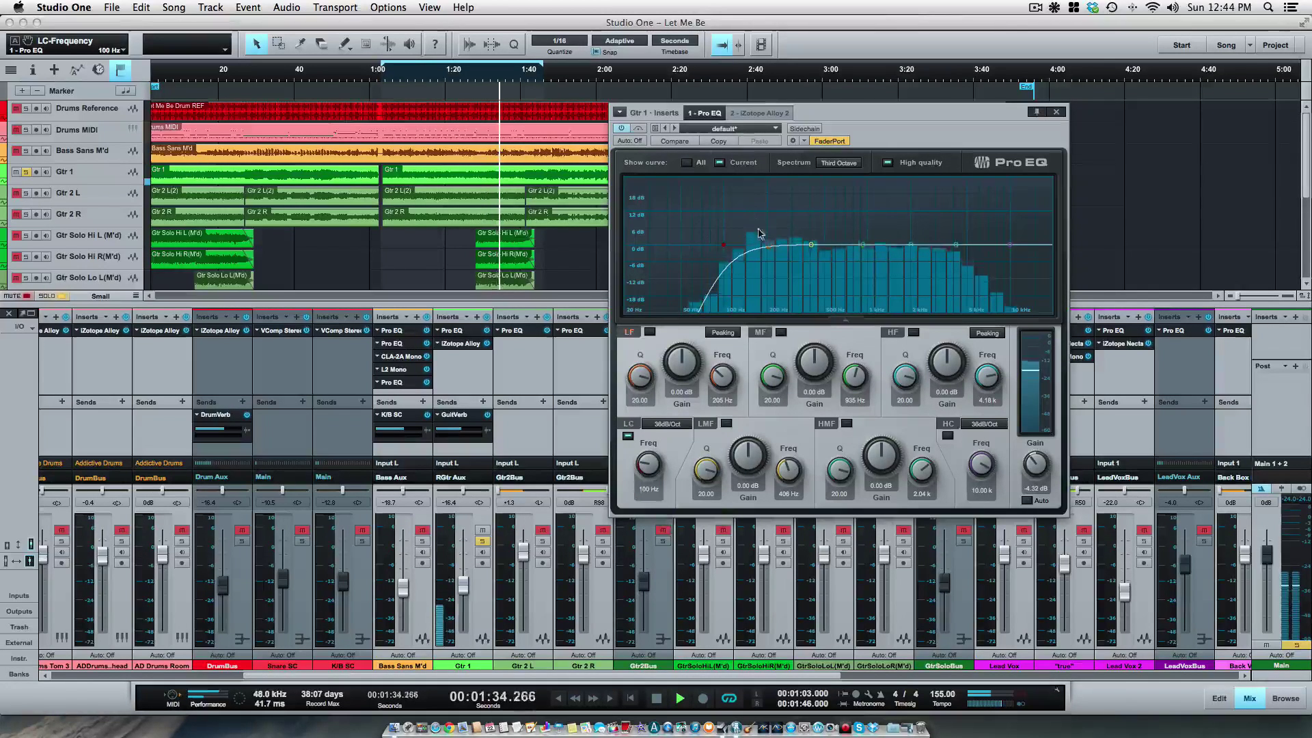
# Sweep the guitar's LF band to about 235 Hz and LMF band to about 416 Hz, cutting each to about -17.76 dB
pyautogui.moveTo(760, 233); pyautogui.dragTo(778, 174)
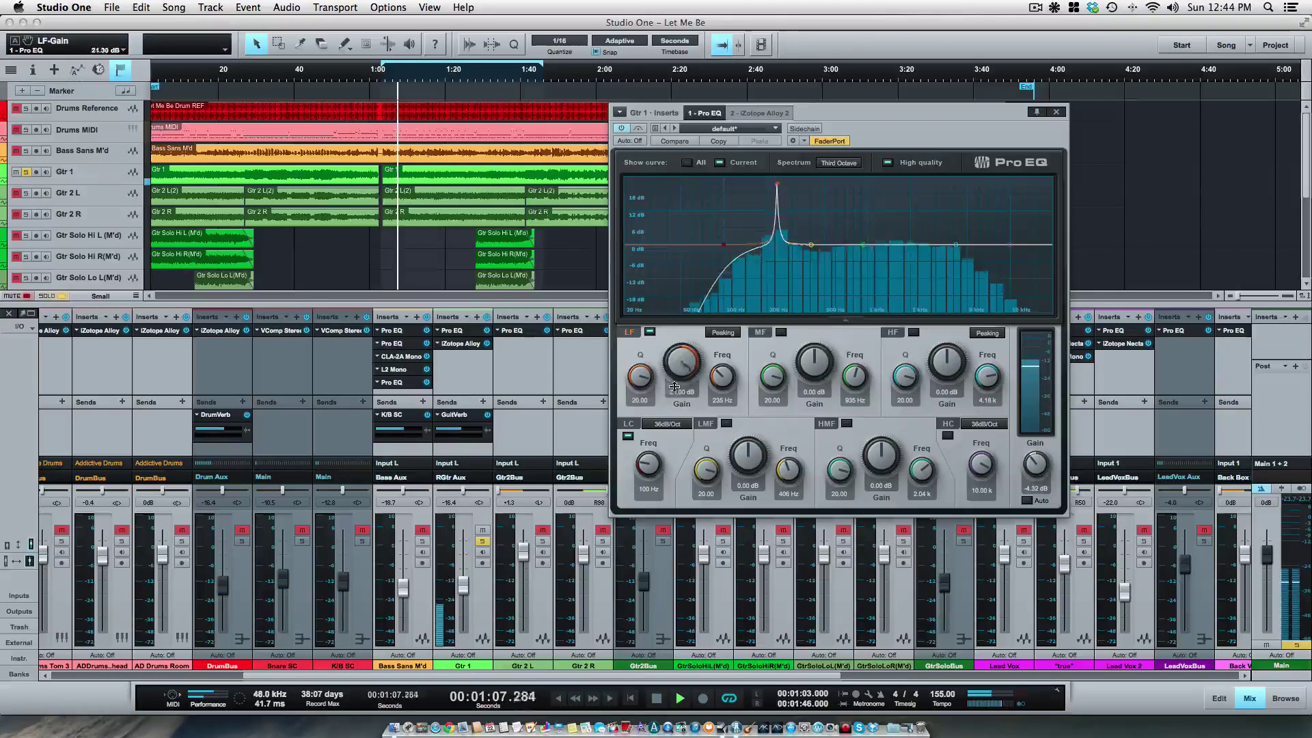
pyautogui.moveTo(682, 358); pyautogui.dragTo(675, 456)
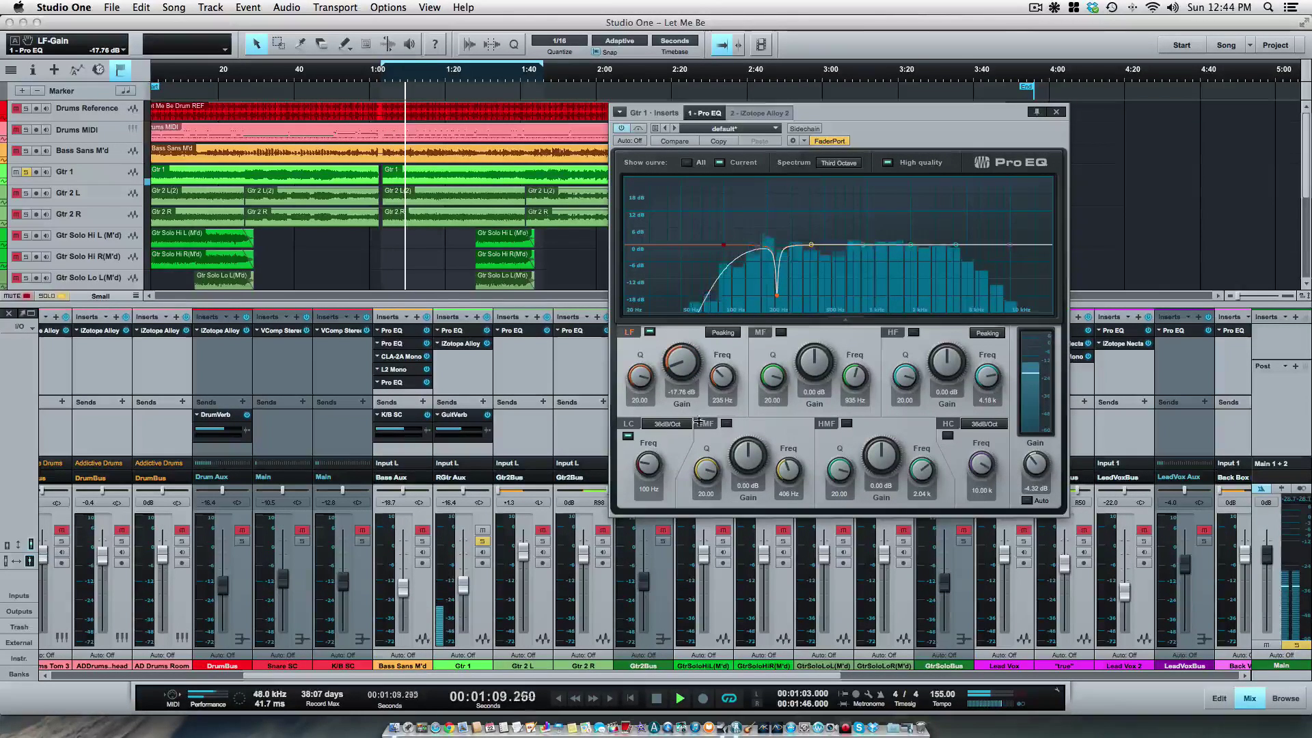
pyautogui.moveTo(813, 248); pyautogui.dragTo(813, 162)
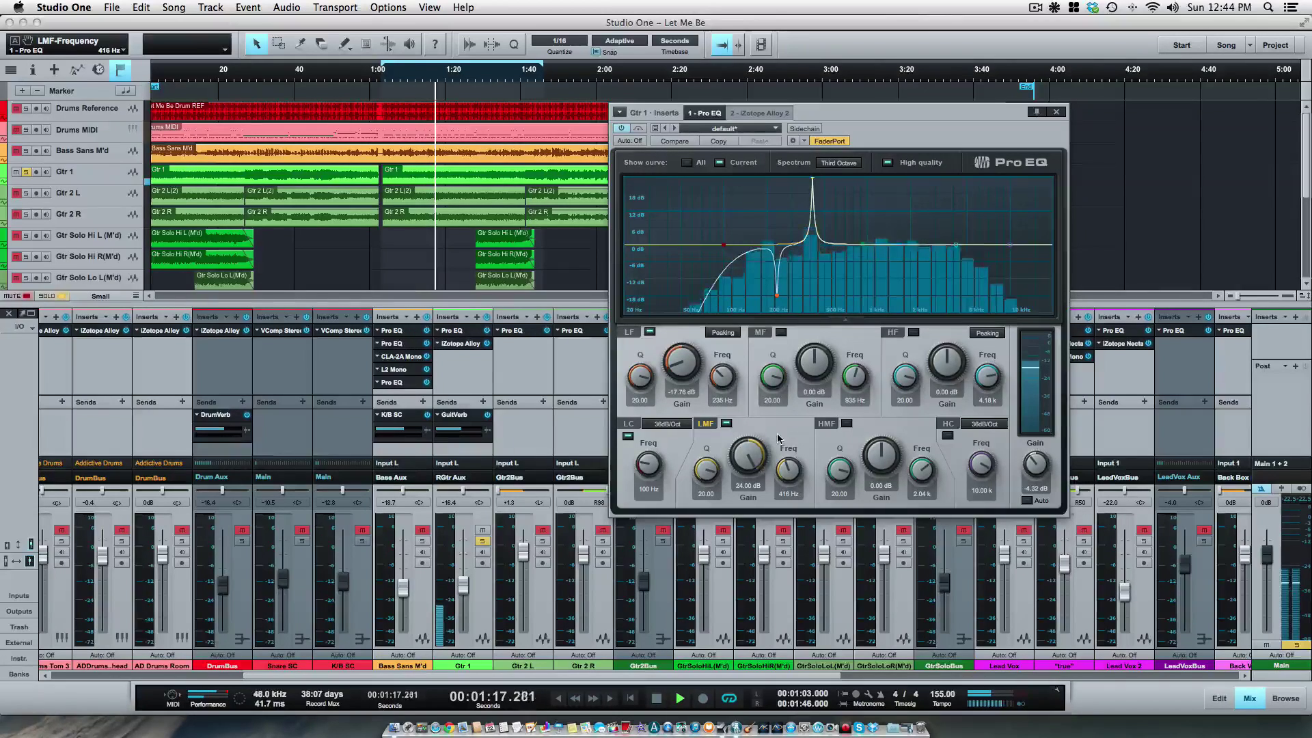
pyautogui.moveTo(752, 457); pyautogui.dragTo(734, 551)
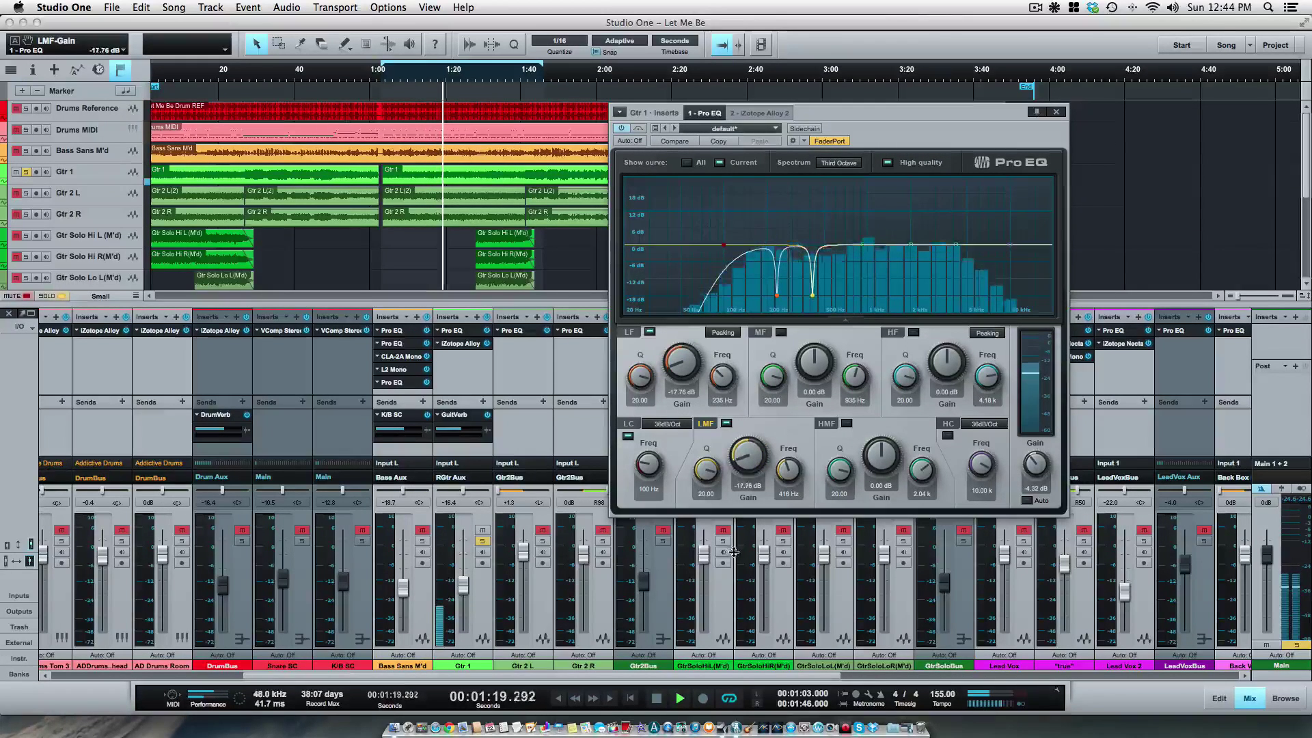
# Sweep the guitar's boosted MF band through the mids, settle it at about 525 Hz and cut it to about -17.76 dB
pyautogui.moveTo(865, 250); pyautogui.dragTo(844, 170)
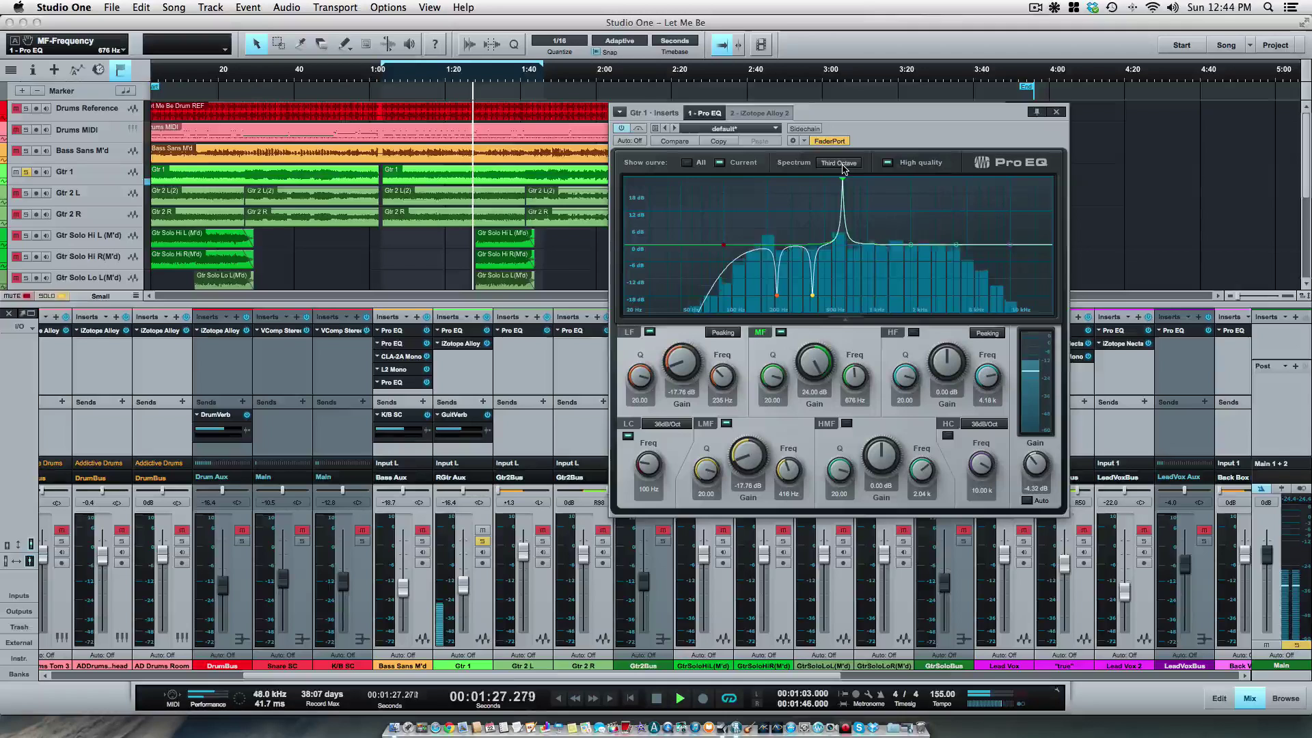
pyautogui.moveTo(843, 170); pyautogui.dragTo(864, 168)
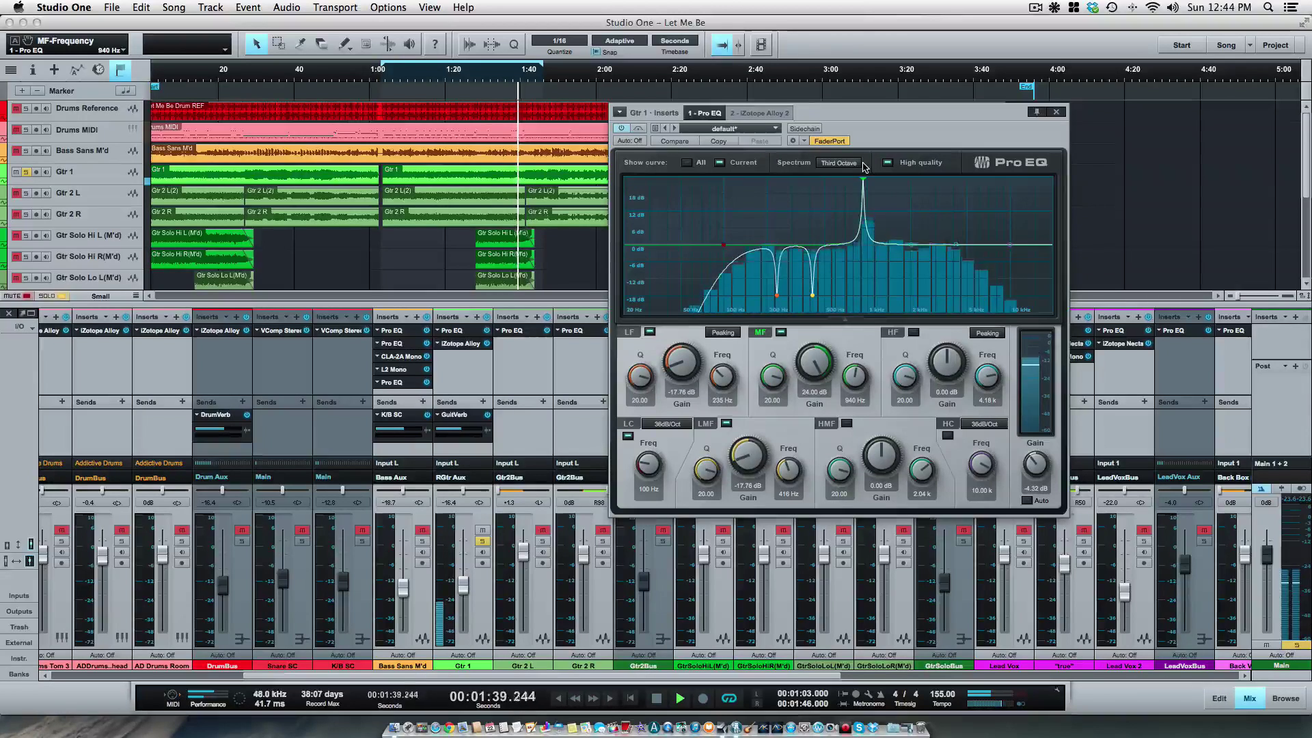
pyautogui.moveTo(856, 164); pyautogui.dragTo(826, 165)
pyautogui.moveTo(817, 368); pyautogui.dragTo(804, 462)
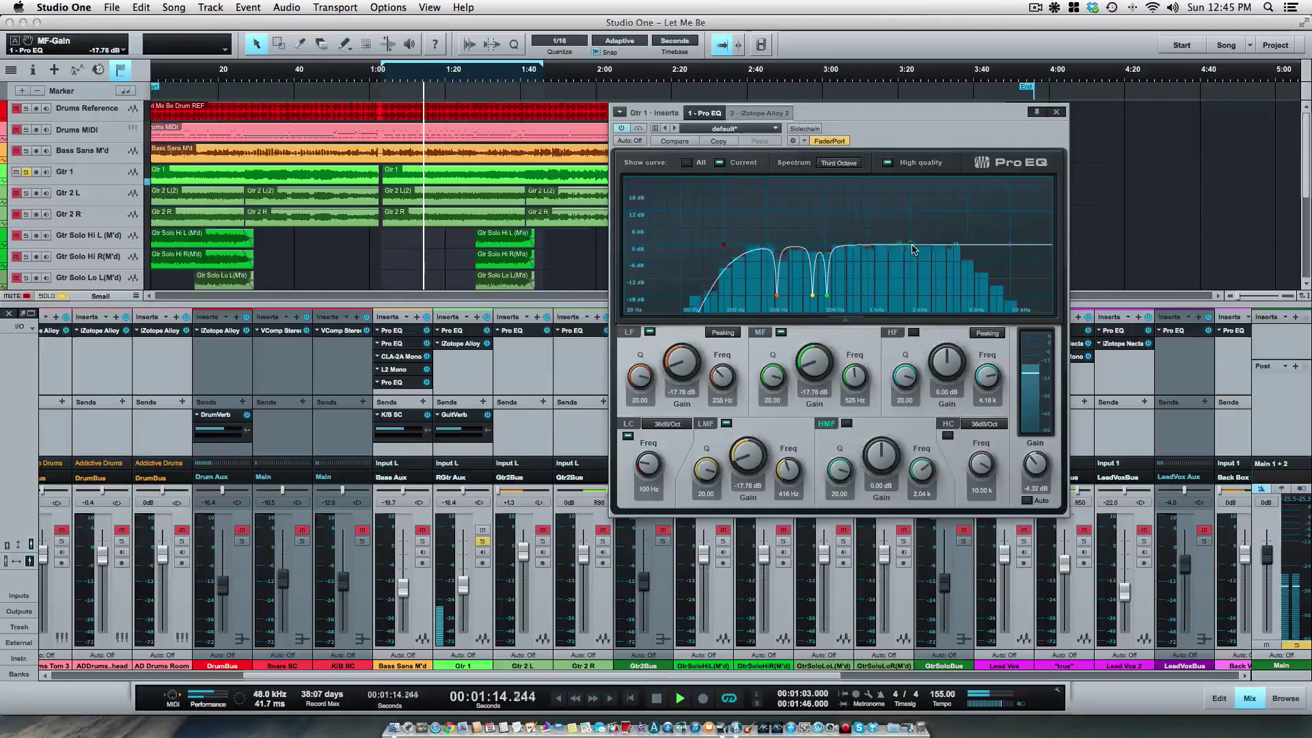
# Sweep the guitar's HMF band to about 1.68 kHz and cut it to about -17.76 dB, then sweep the HF band and leave it at about -0.24 dB
pyautogui.moveTo(911, 244); pyautogui.dragTo(899, 165)
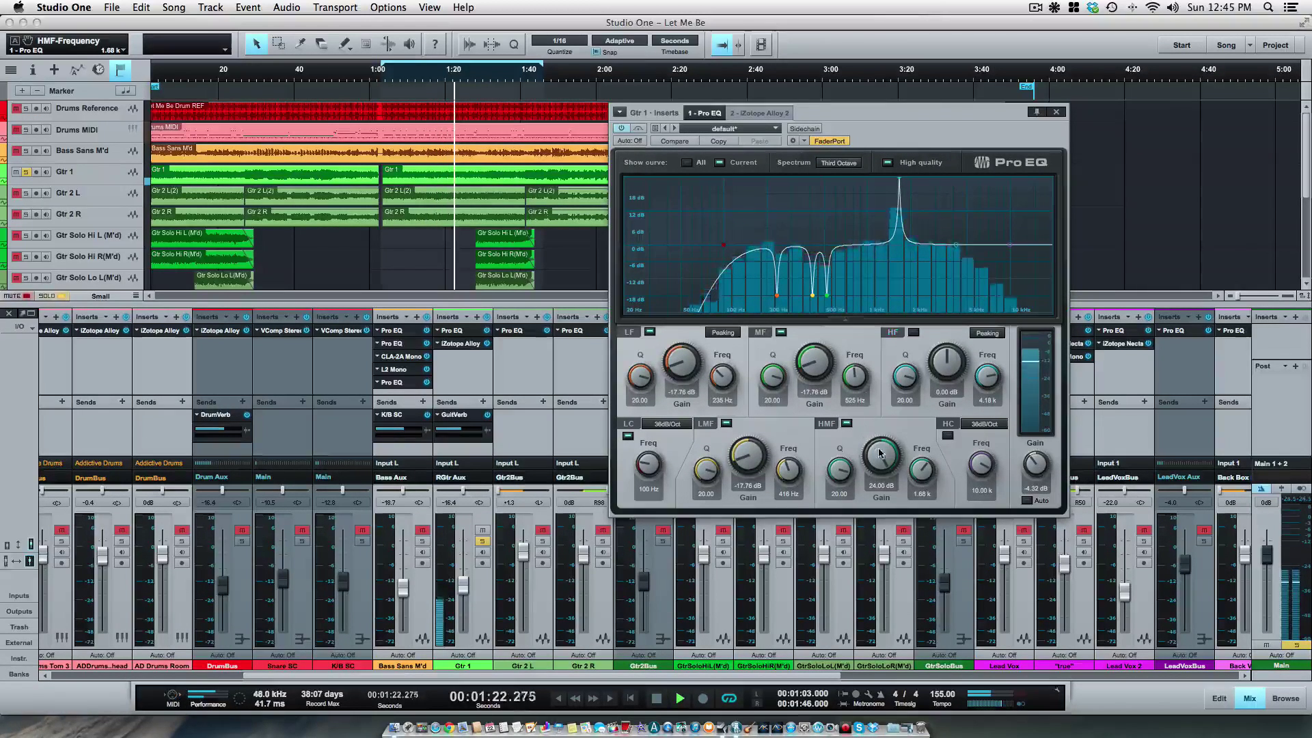
pyautogui.moveTo(881, 458); pyautogui.dragTo(875, 581)
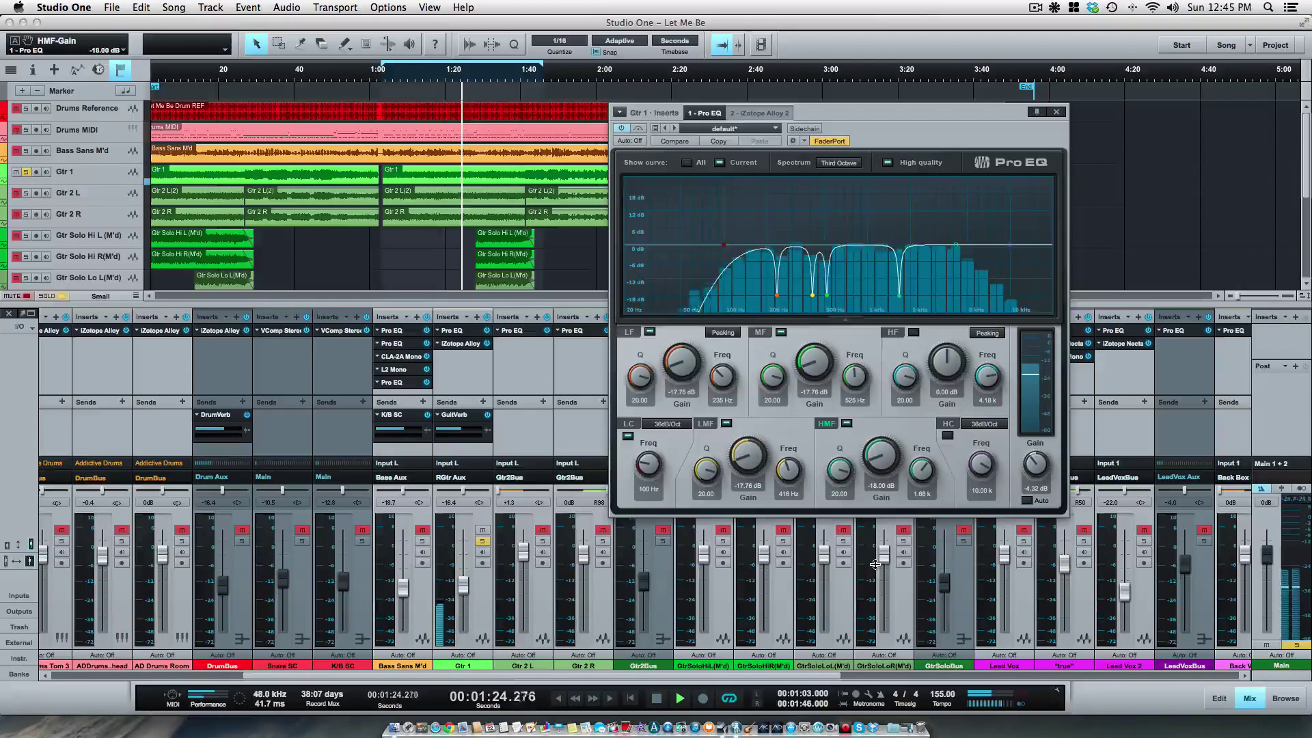
pyautogui.moveTo(956, 245)
pyautogui.mouseDown()
pyautogui.moveTo(933, 235)
pyautogui.moveTo(923, 149)
pyautogui.moveTo(973, 149)
pyautogui.moveTo(967, 299)
pyautogui.moveTo(969, 252)
pyautogui.mouseUp()
pyautogui.moveTo(963, 281); pyautogui.dragTo(949, 250)
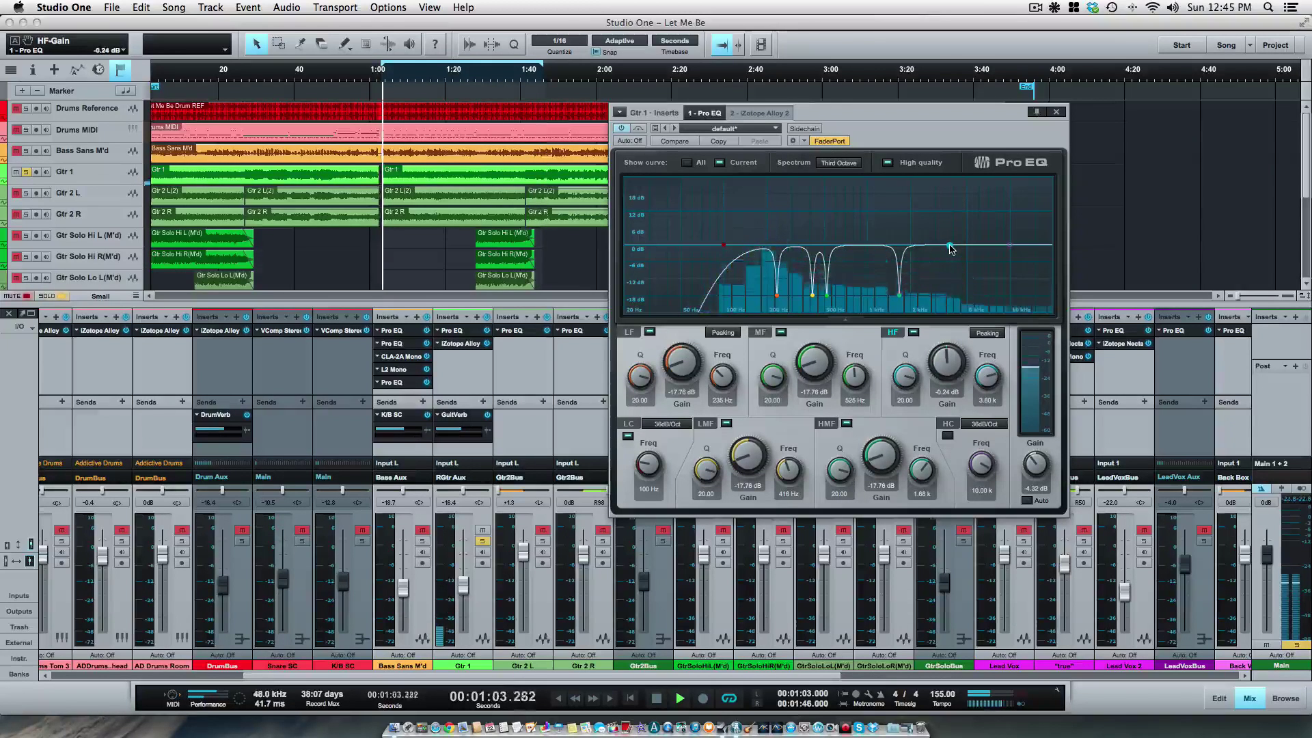
# Compare the guitar with and without its cuts by toggling the Gtr 1 Pro EQ bypass during playback
pyautogui.click(639, 129)
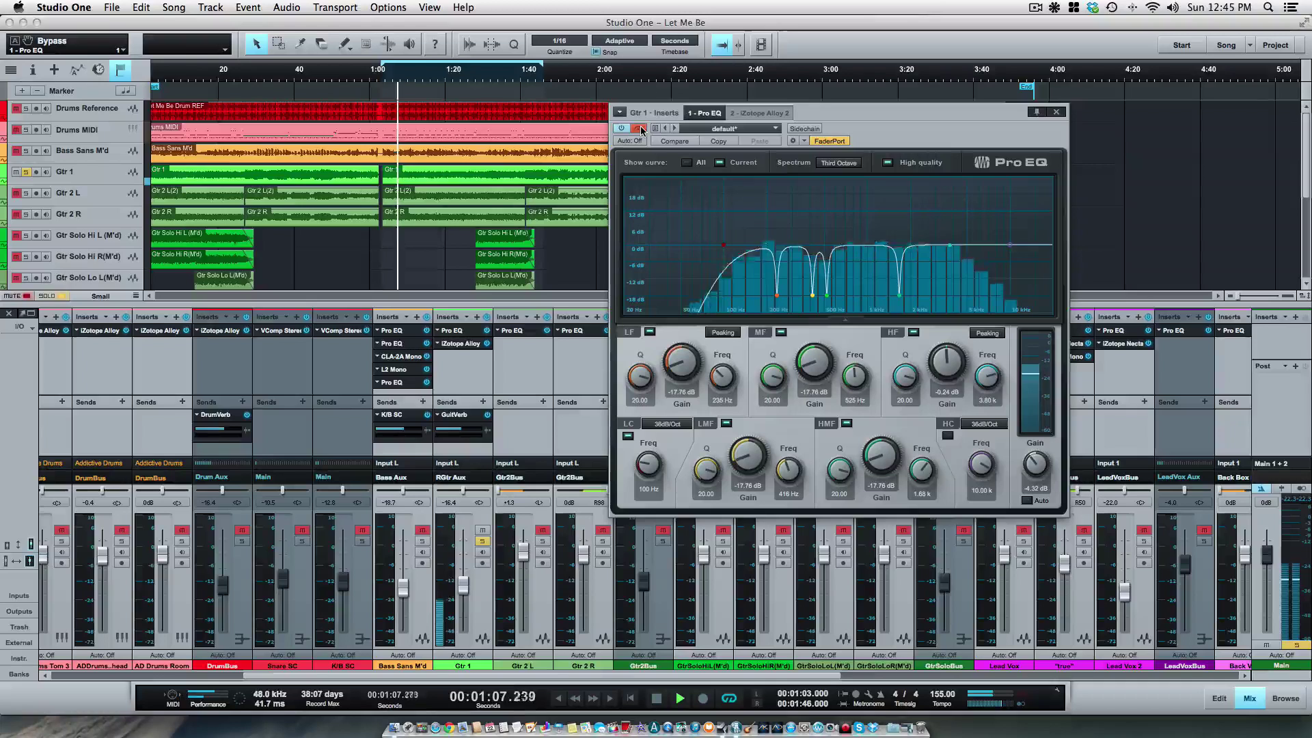
pyautogui.click(639, 130)
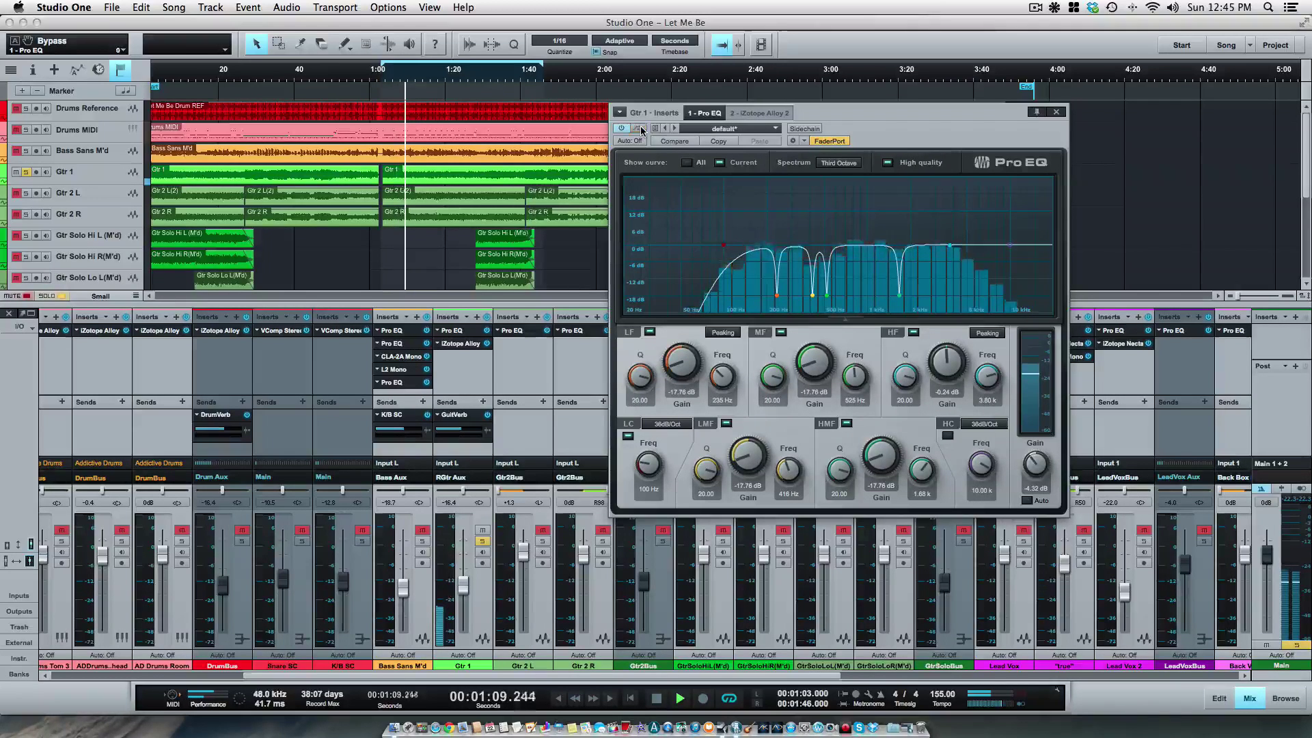
pyautogui.press('space')
pyautogui.press('space')
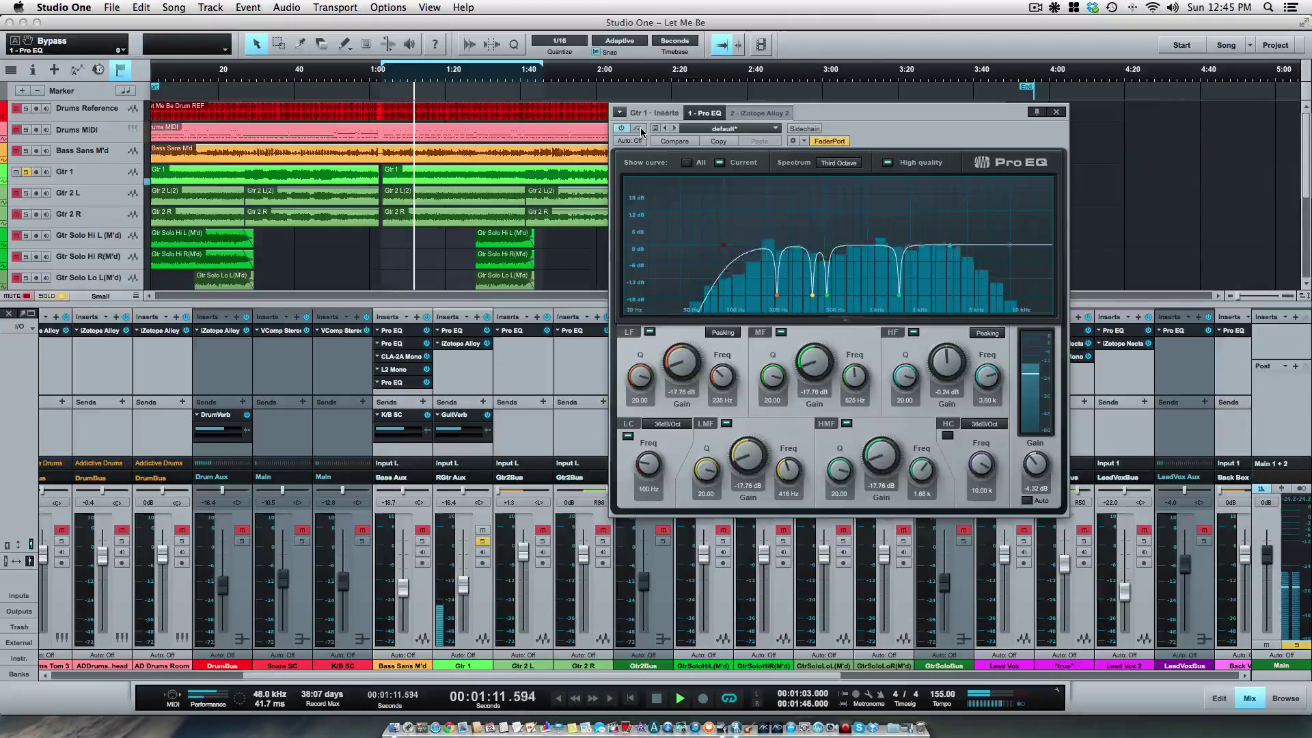
pyautogui.click(640, 129)
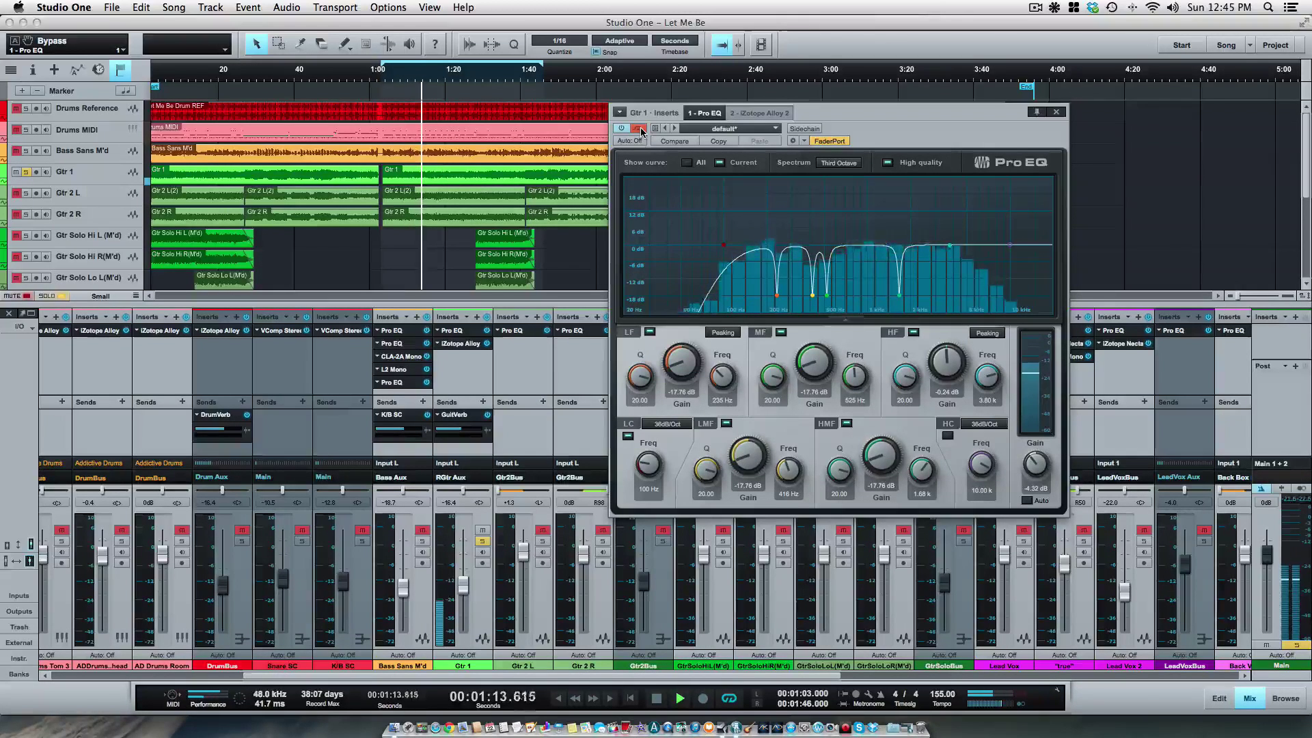
pyautogui.click(641, 130)
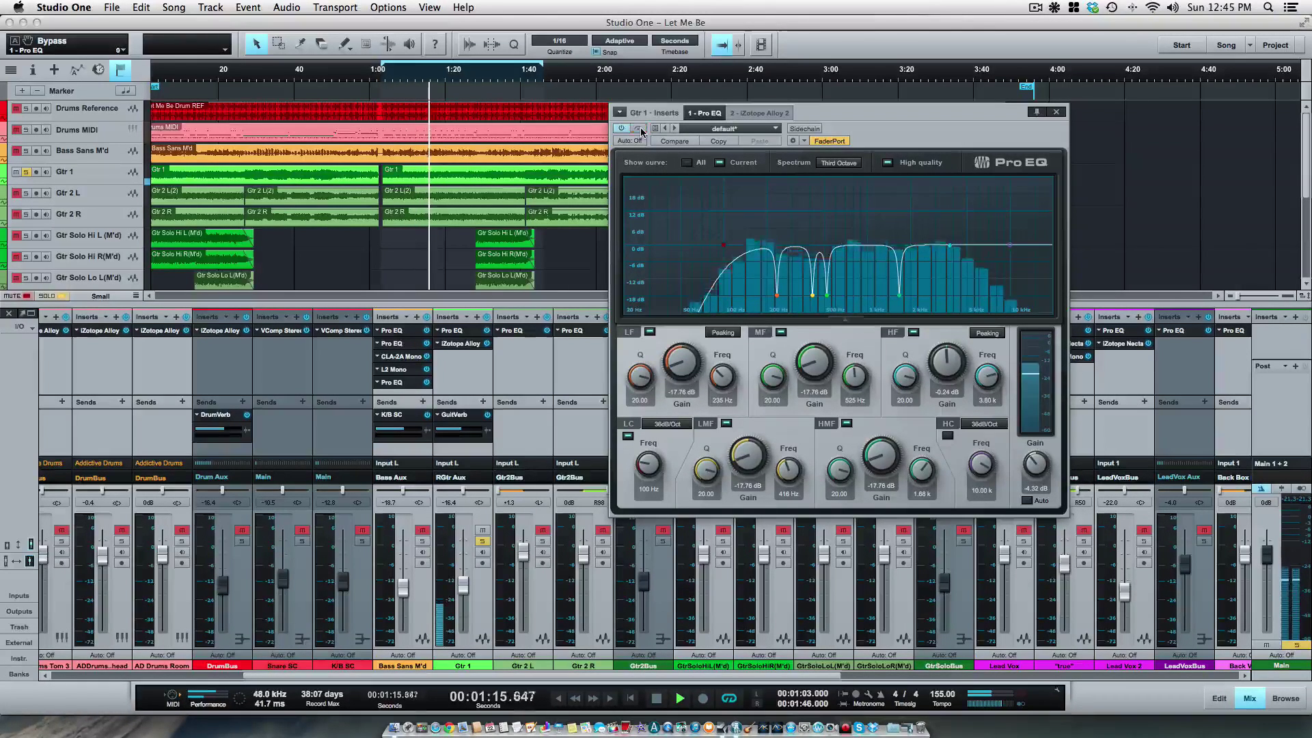
pyautogui.click(641, 130)
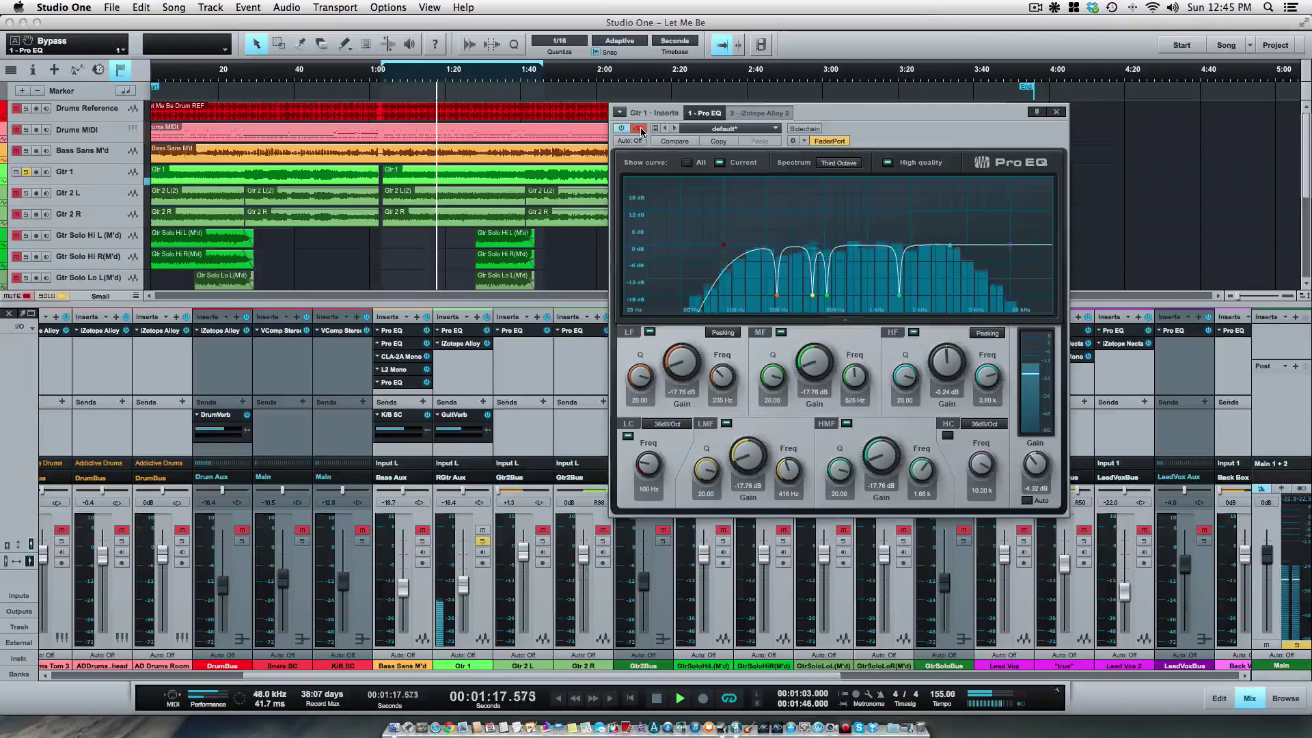
pyautogui.press('space')
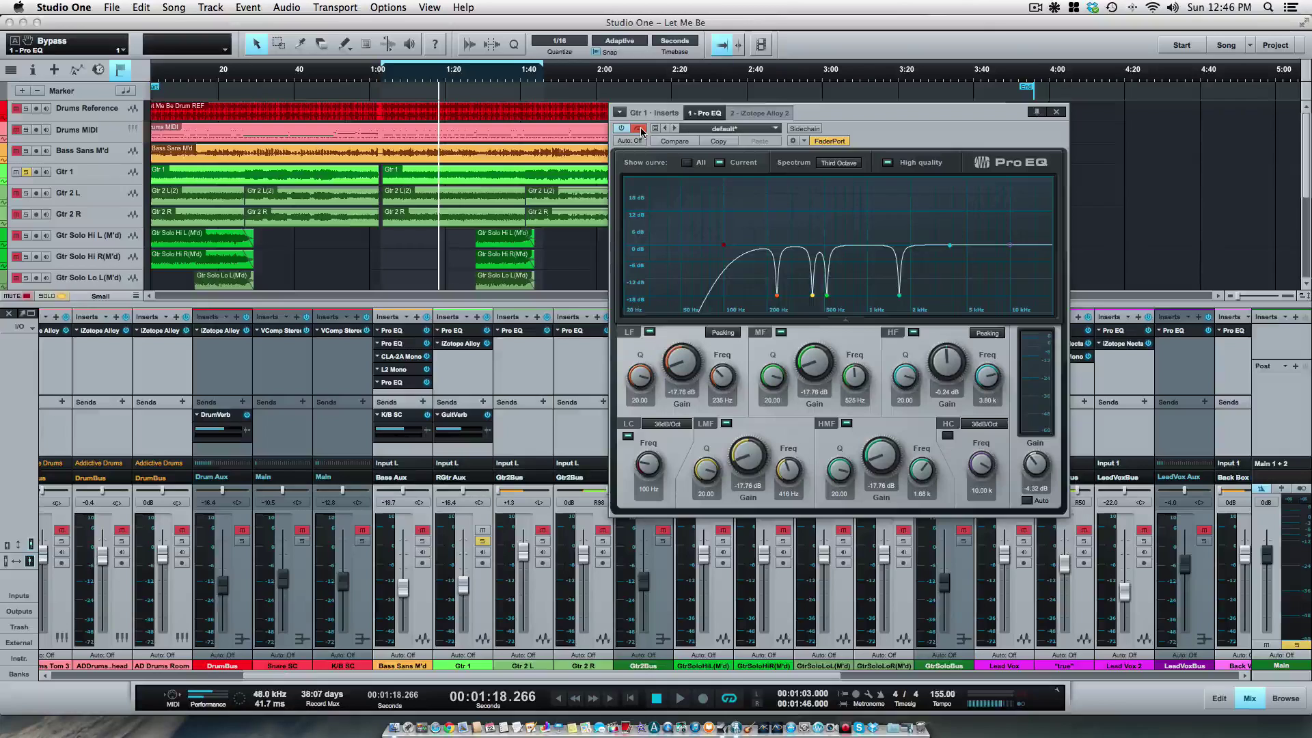
pyautogui.press('space')
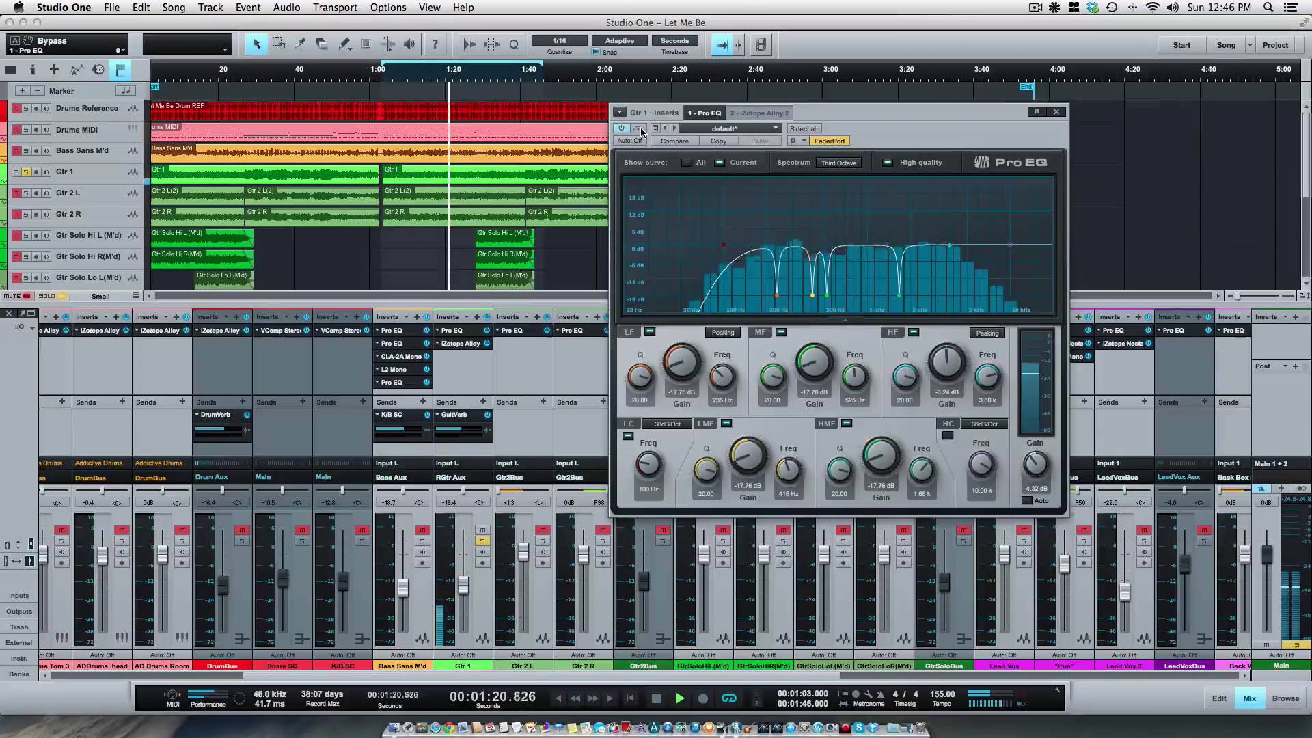
pyautogui.press('space')
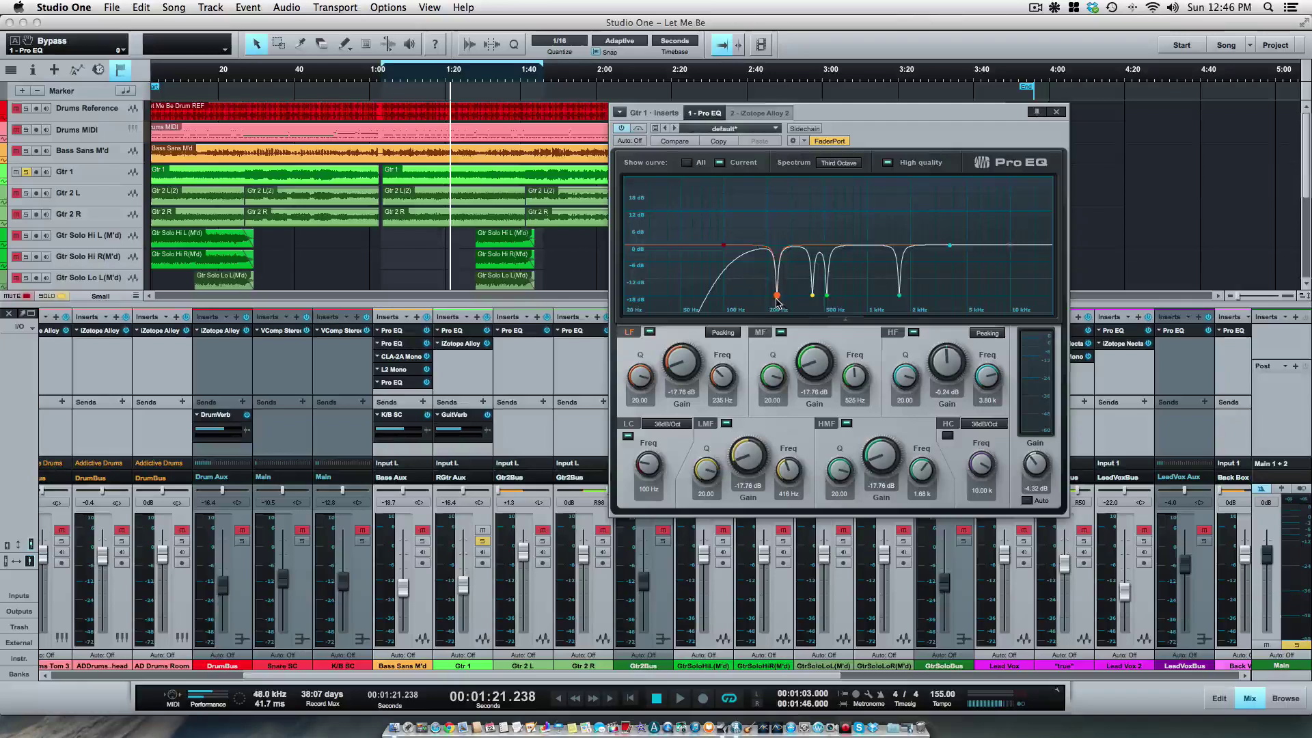
# Move the Gtr 1 EQ window aside and check the bypassed and active guitar sound once more, stopping playback
pyautogui.moveTo(867, 118); pyautogui.dragTo(734, 114)
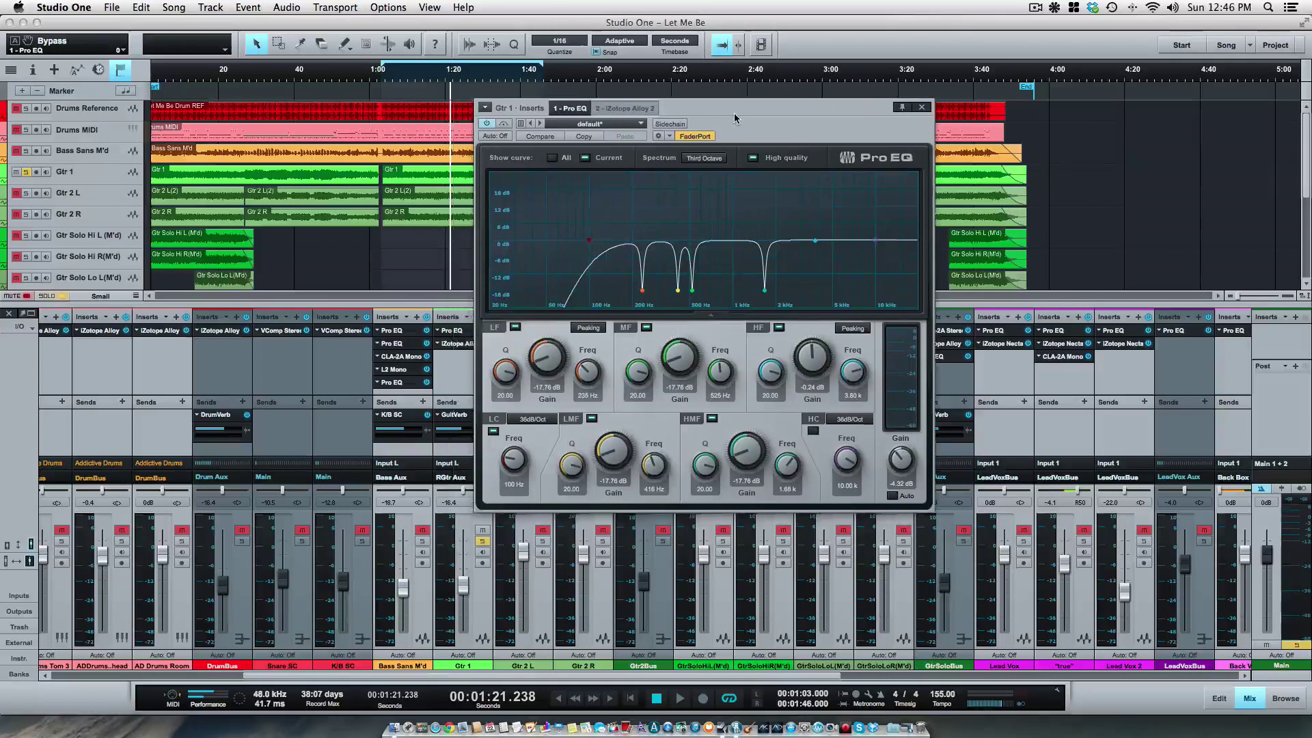
pyautogui.click(504, 124)
pyautogui.press('space')
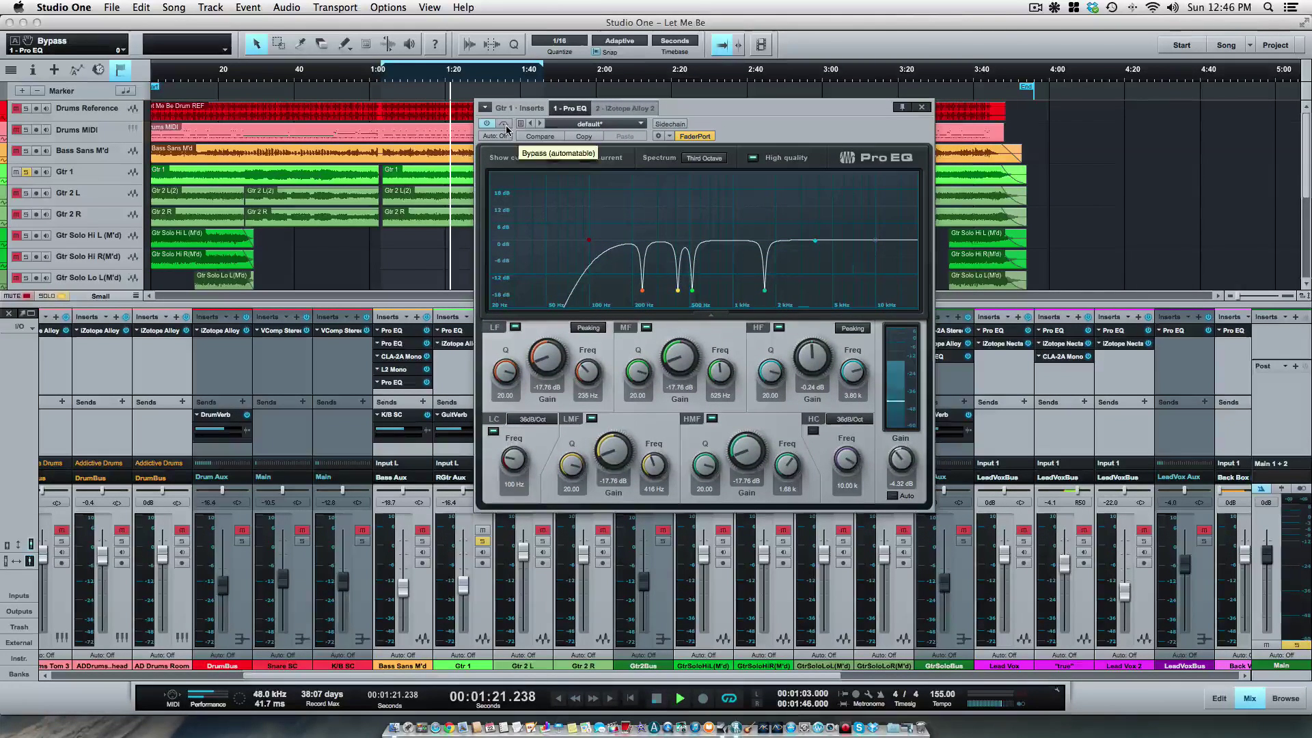
pyautogui.click(505, 126)
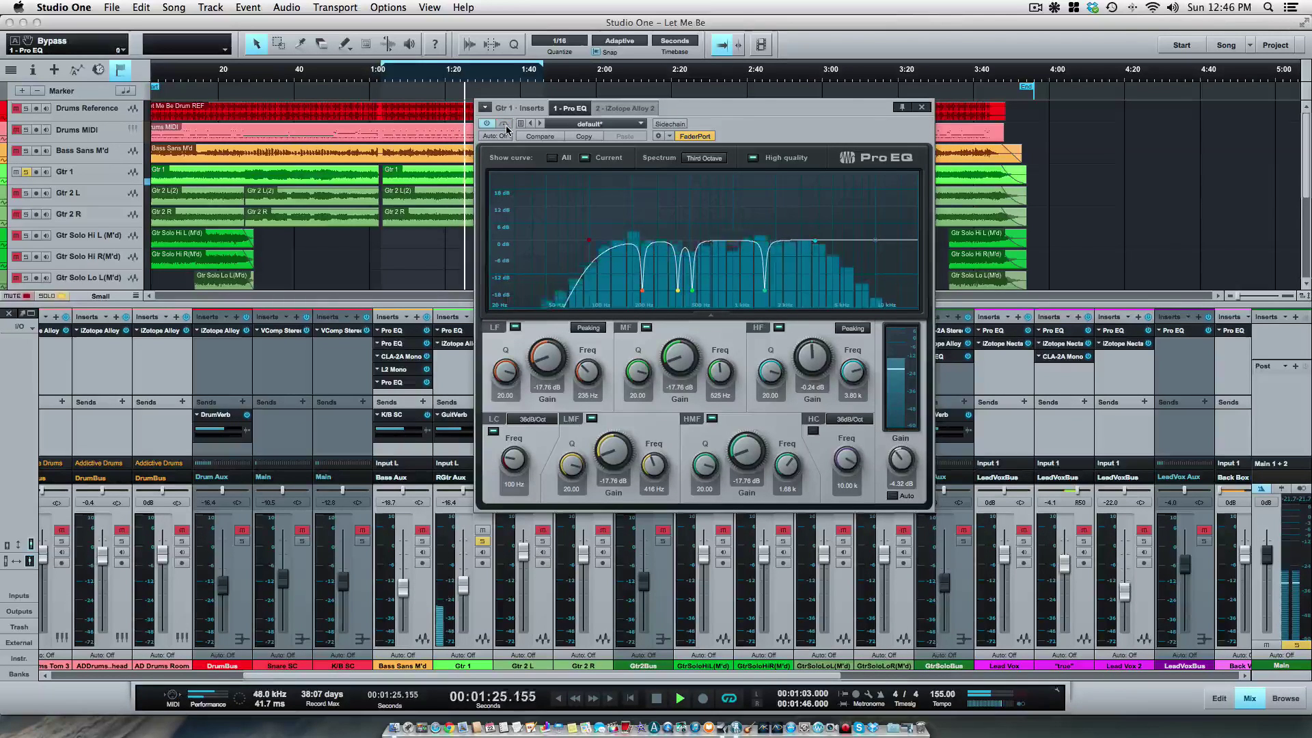
pyautogui.press('space')
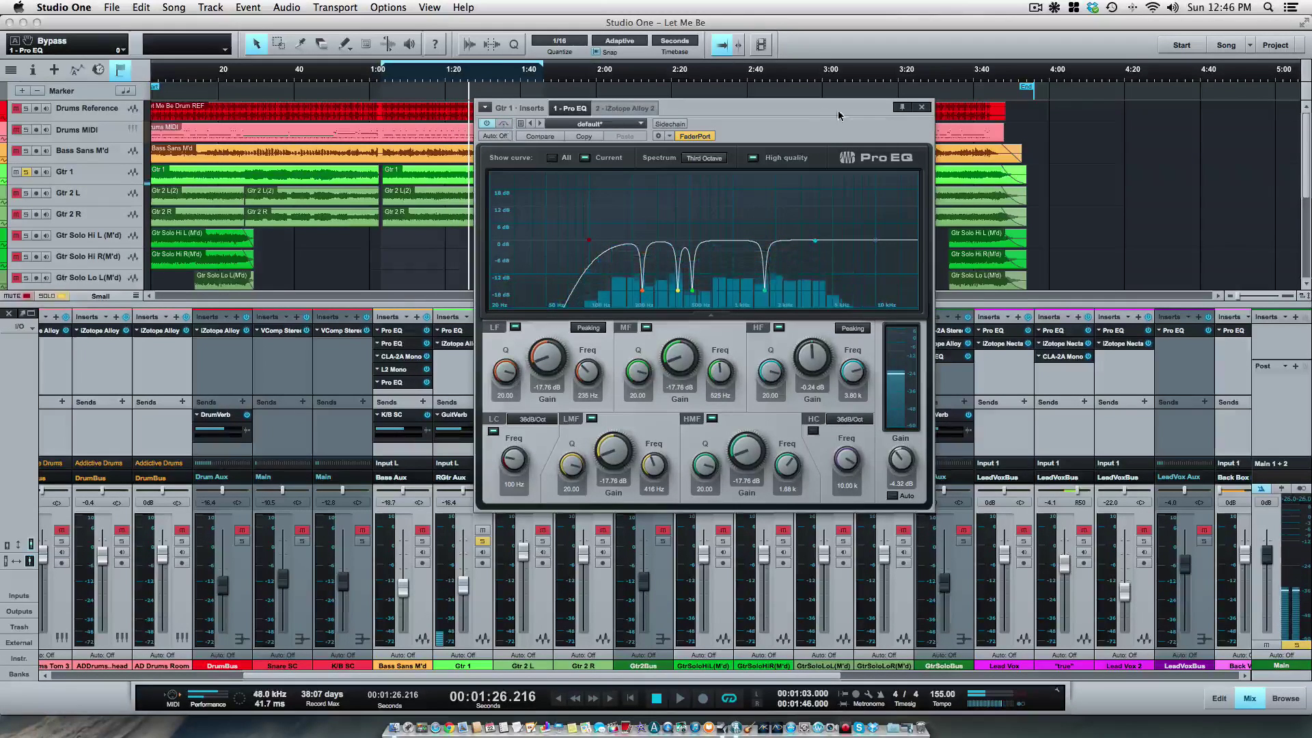
# Close the Gtr 1 EQ, unsolo Gtr 1 and play the full mix briefly from the start of the loop
pyautogui.click(922, 110)
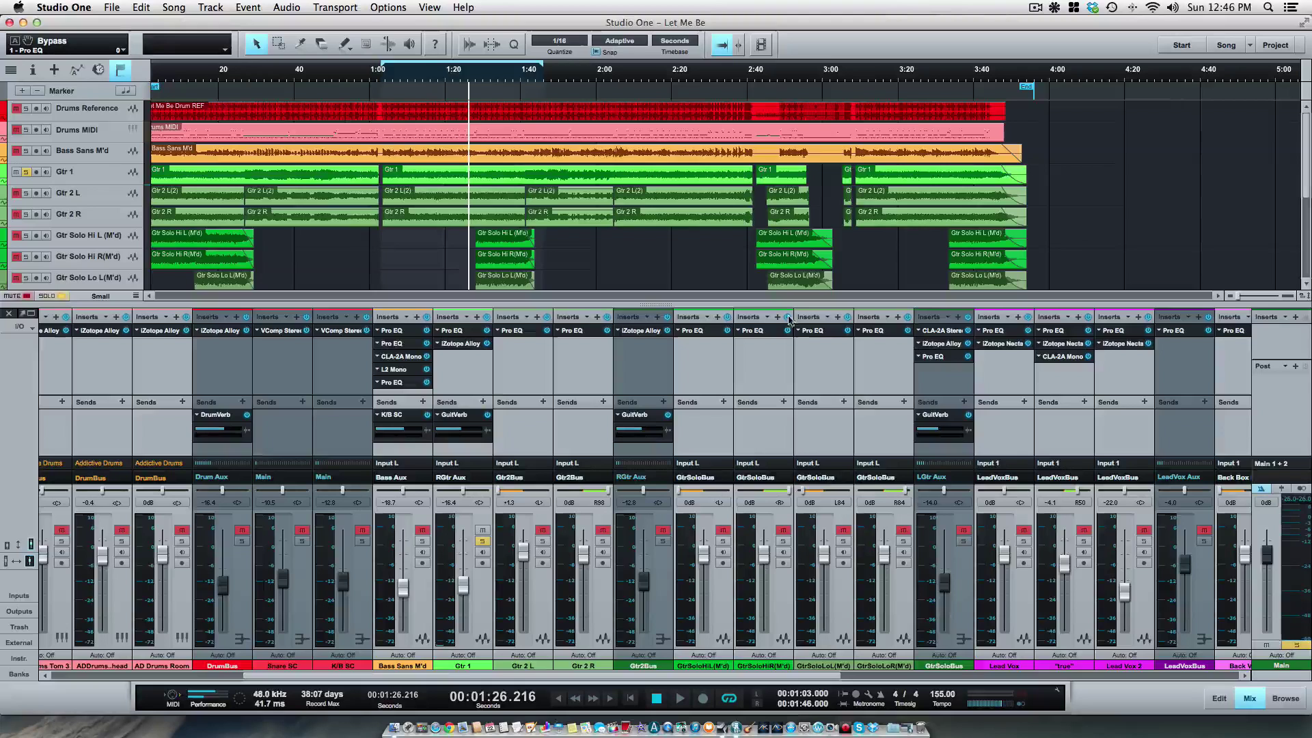
pyautogui.click(482, 541)
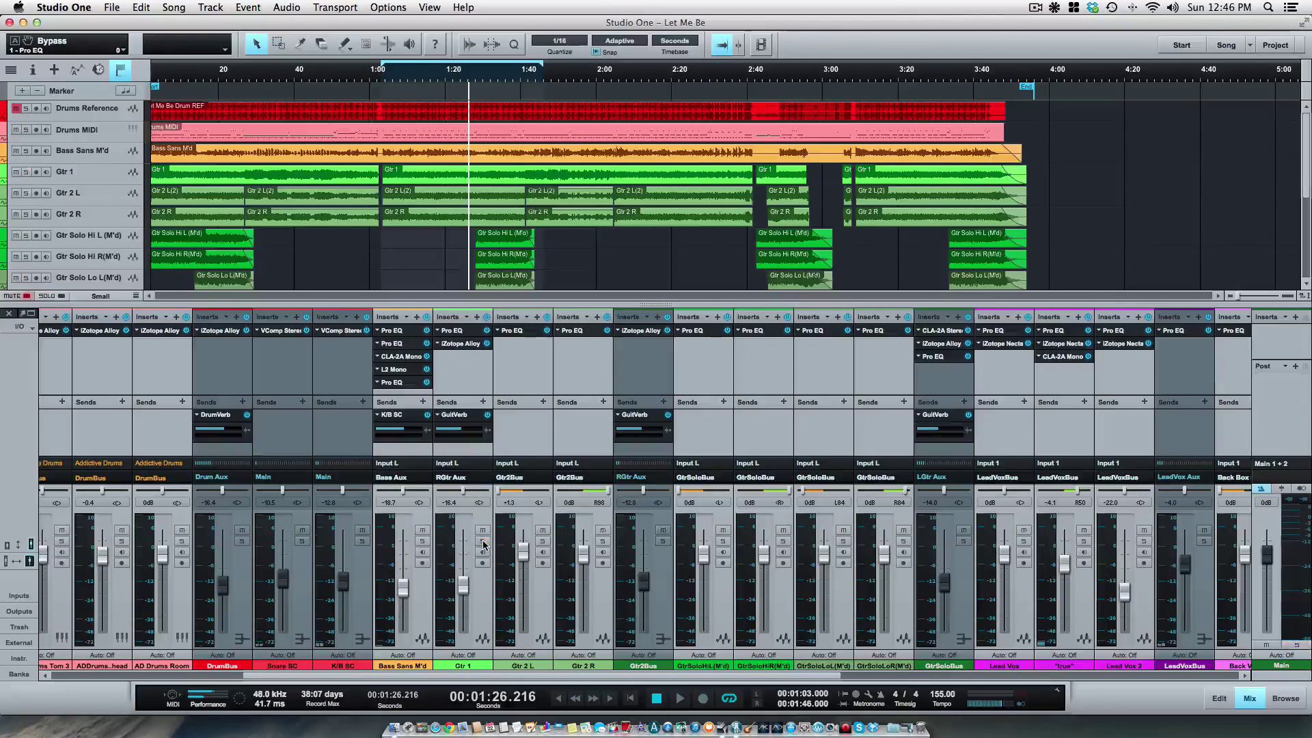
pyautogui.click(381, 80)
pyautogui.press('space')
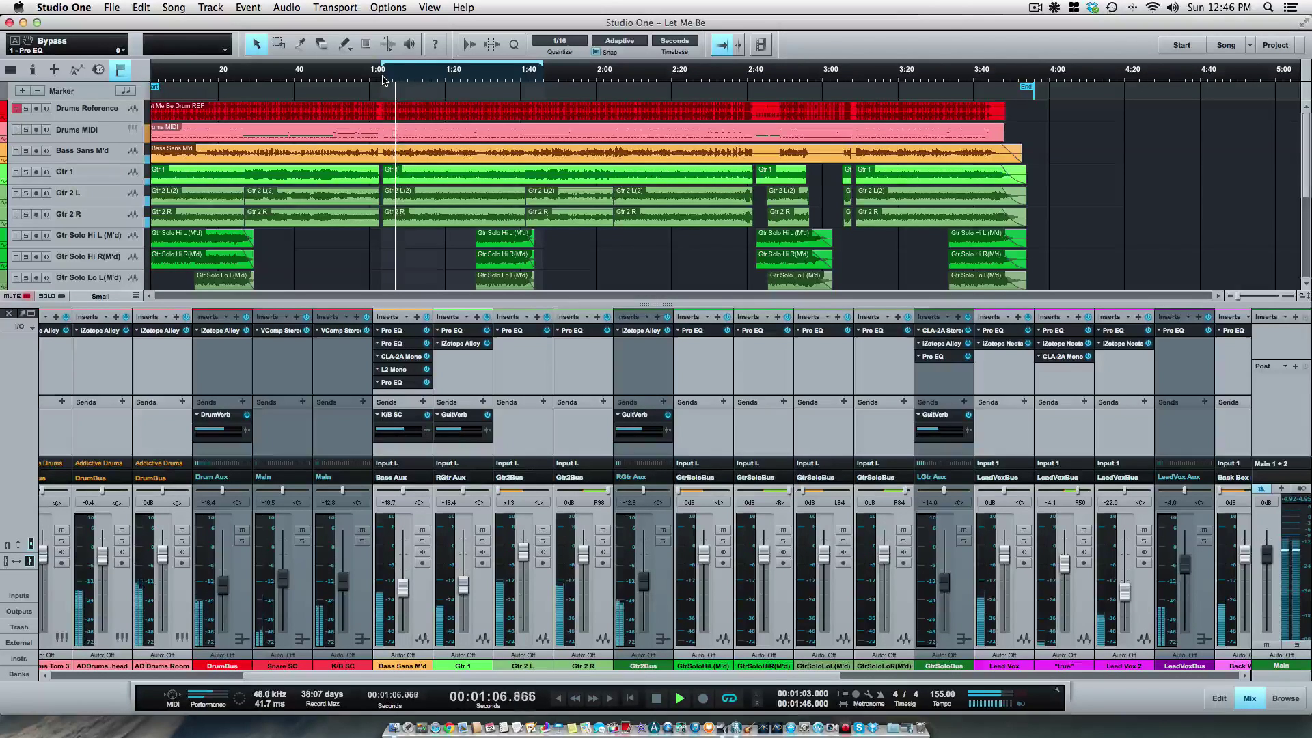
pyautogui.press('space')
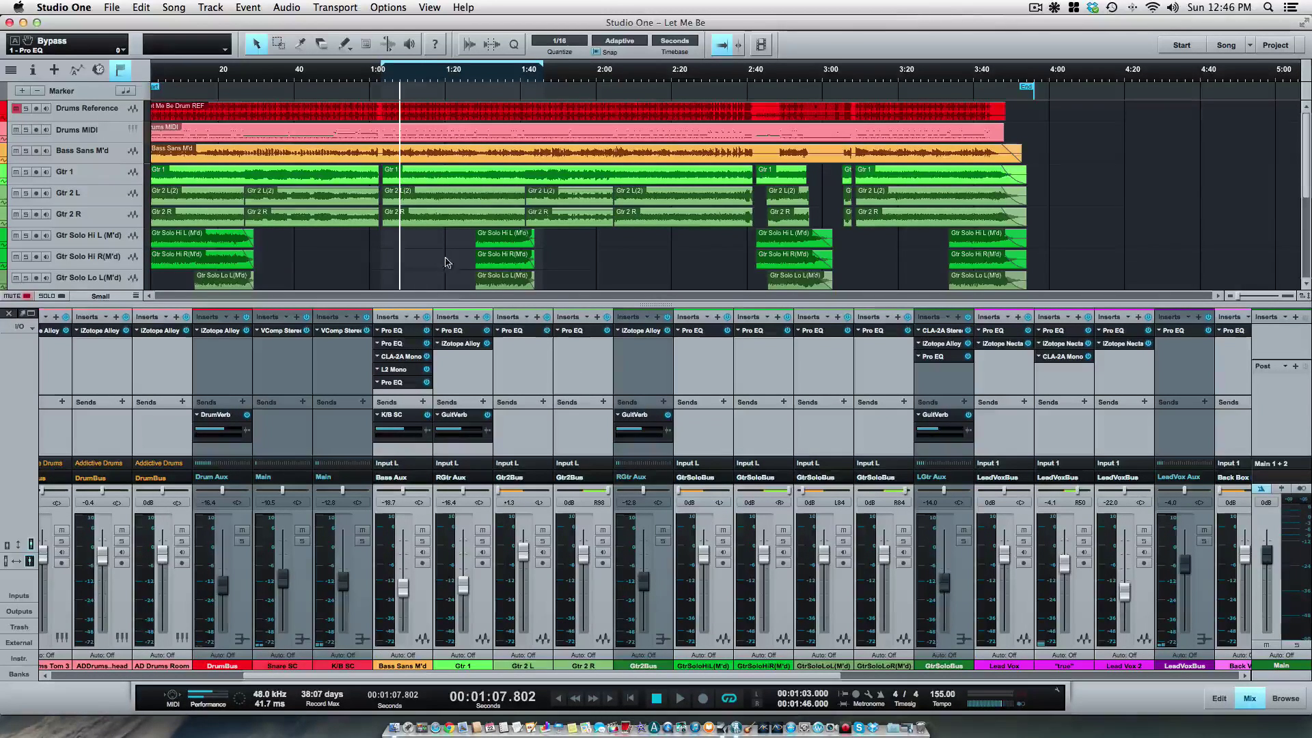
# Inspect the Pro EQ settings on Gtr 2 L and Gtr 2 R, closing each EQ window
pyautogui.click(524, 332)
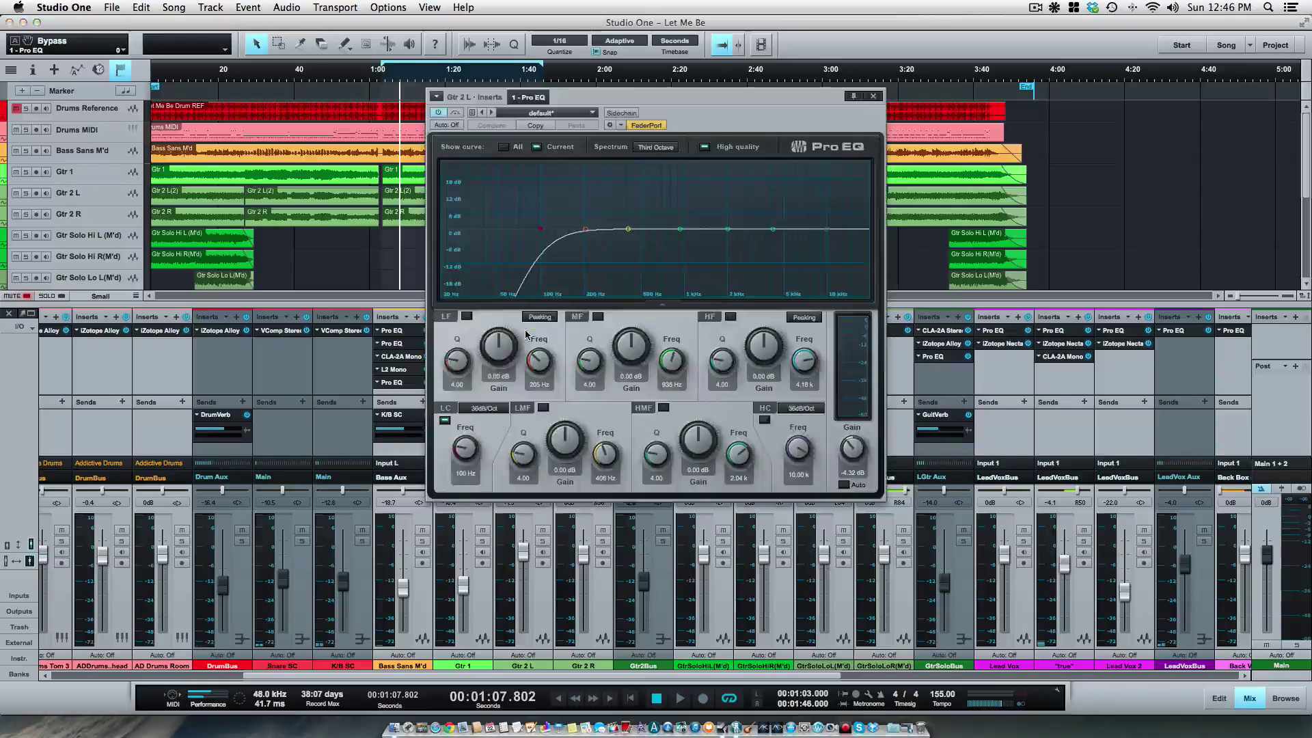
pyautogui.click(872, 95)
pyautogui.click(582, 332)
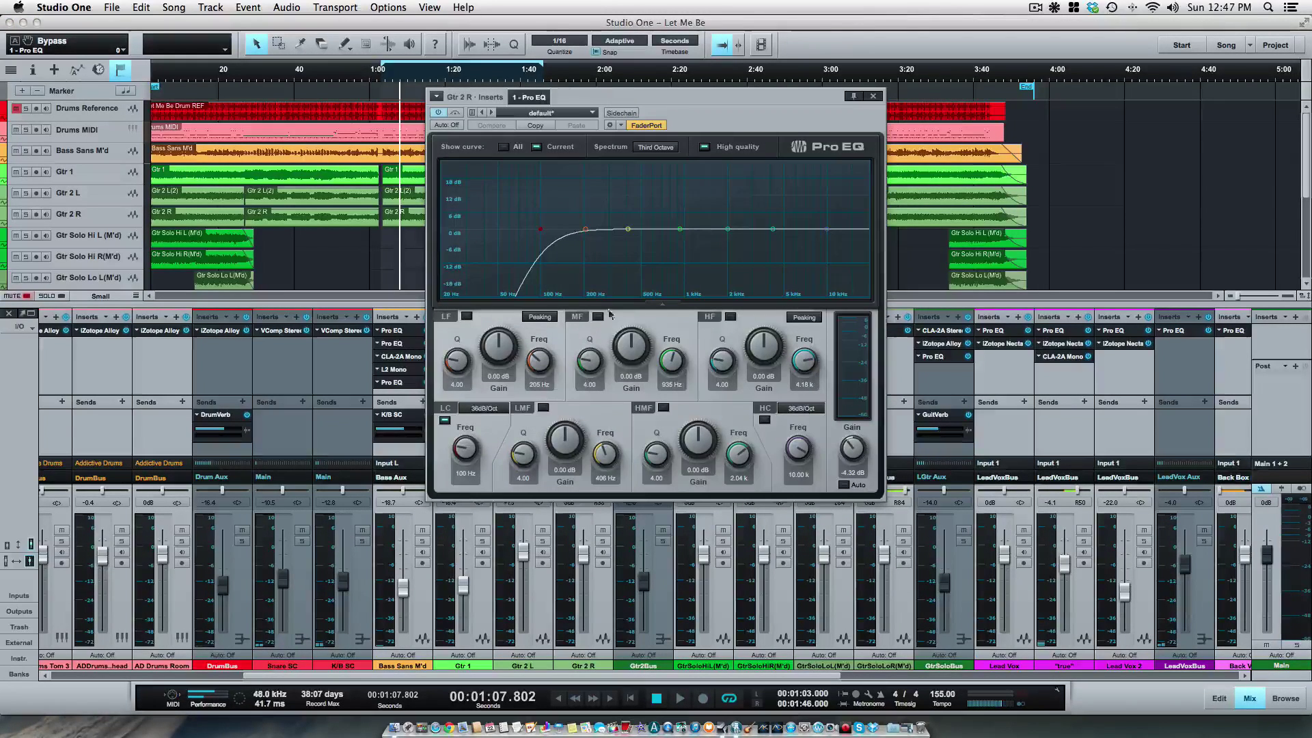
pyautogui.click(873, 96)
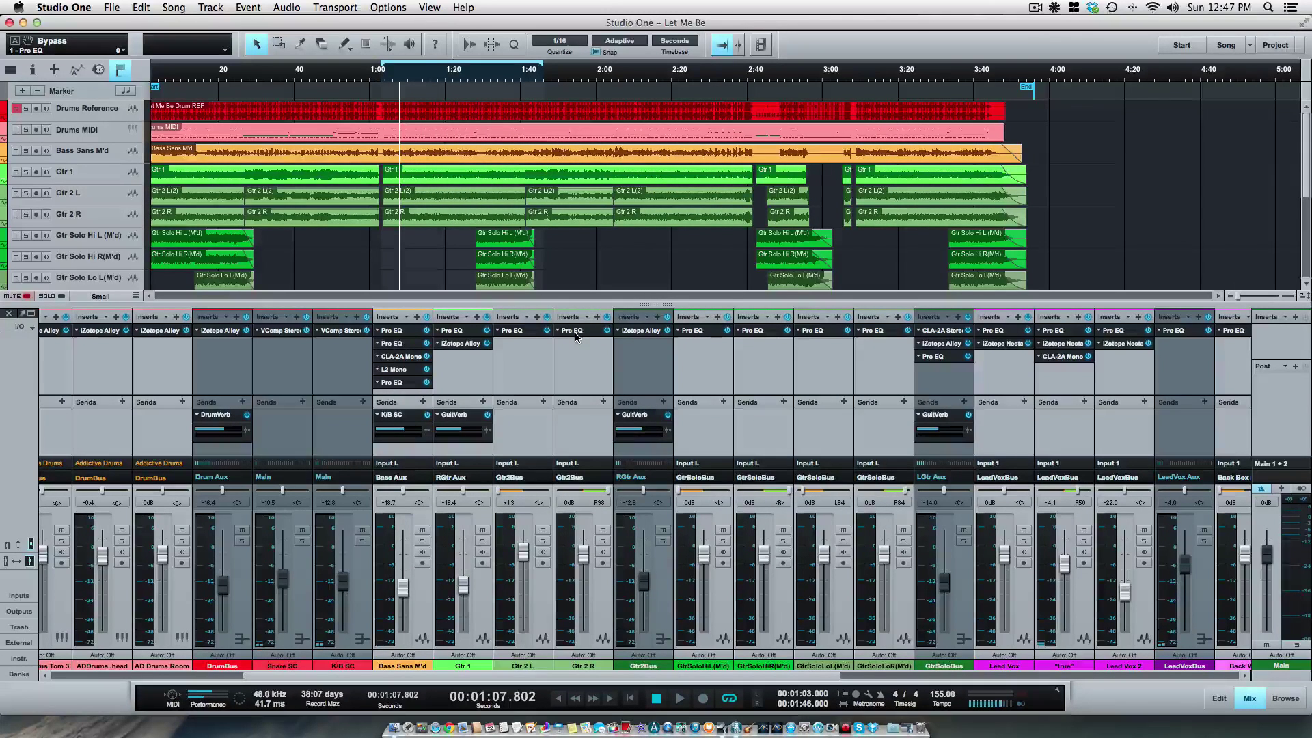
# Copy the Pro EQ from Gtr 2 R onto Gtr2Bus ahead of iZotope Alloy and remove it from Gtr 2 L and Gtr 2 R
pyautogui.moveTo(576, 333); pyautogui.dragTo(637, 331)
pyautogui.moveTo(781, 107); pyautogui.dragTo(1016, 145)
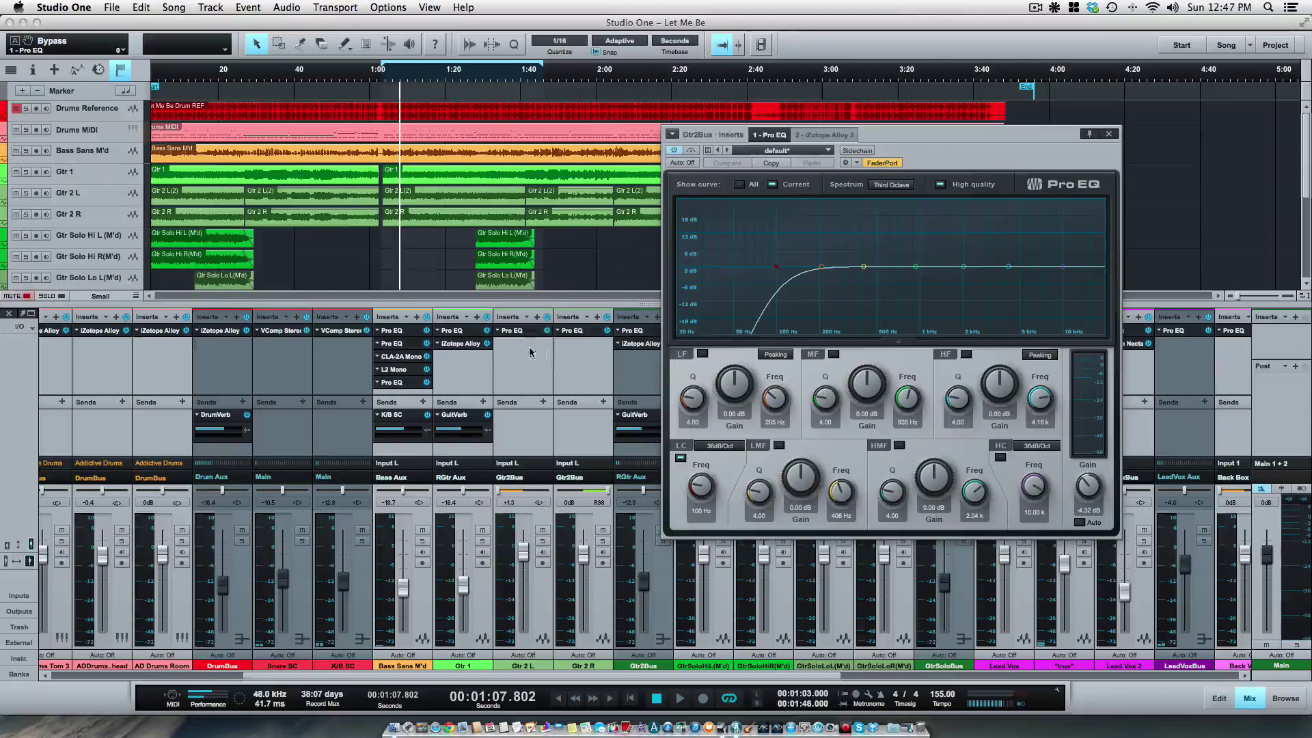
pyautogui.rightClick(502, 334)
pyautogui.click(516, 418)
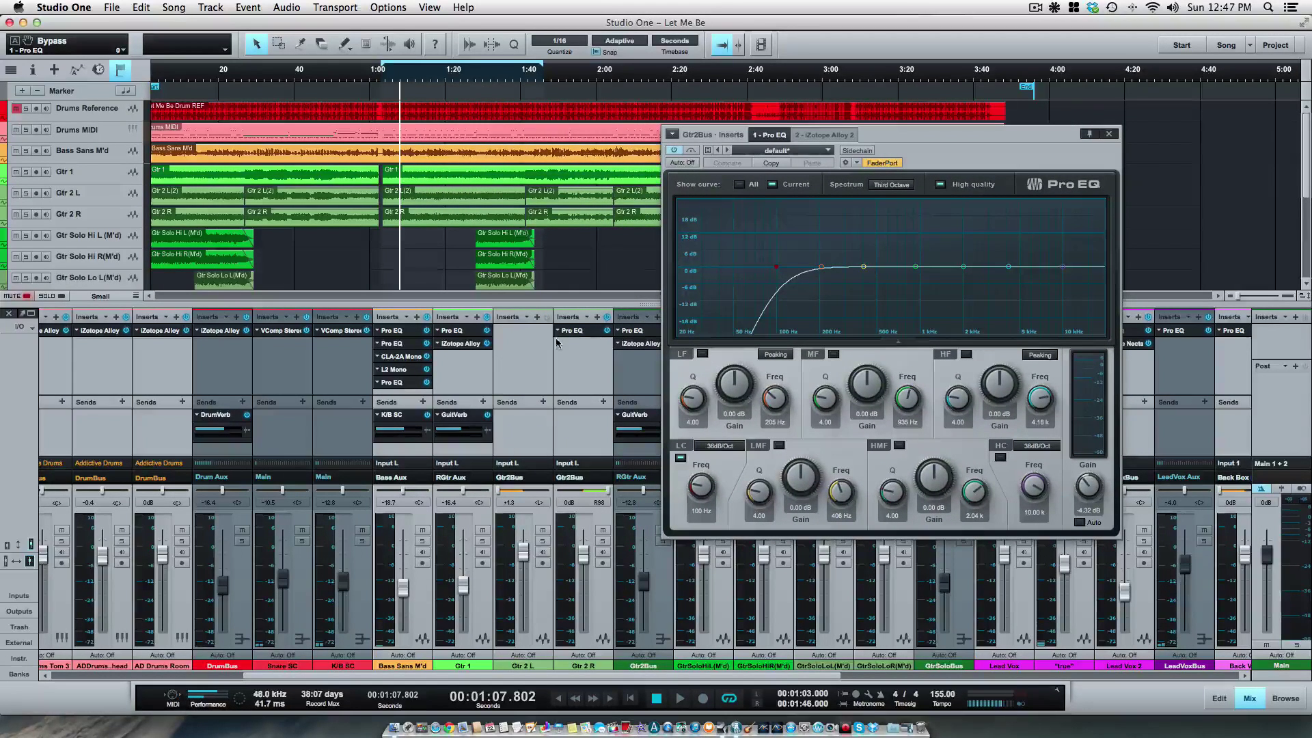
pyautogui.rightClick(559, 334)
pyautogui.click(582, 418)
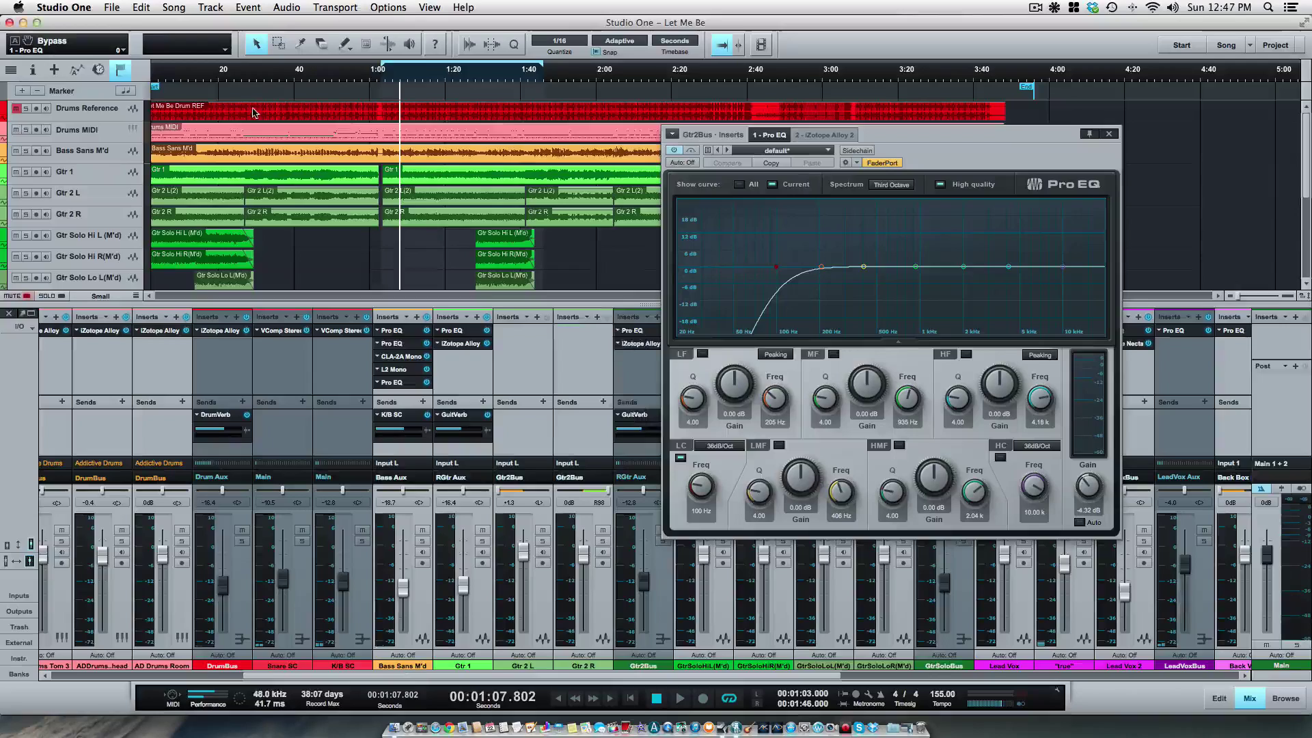
# Start playback, move the Gtr2Bus EQ window aside, solo Gtr2Bus and stop playback
pyautogui.press('space')
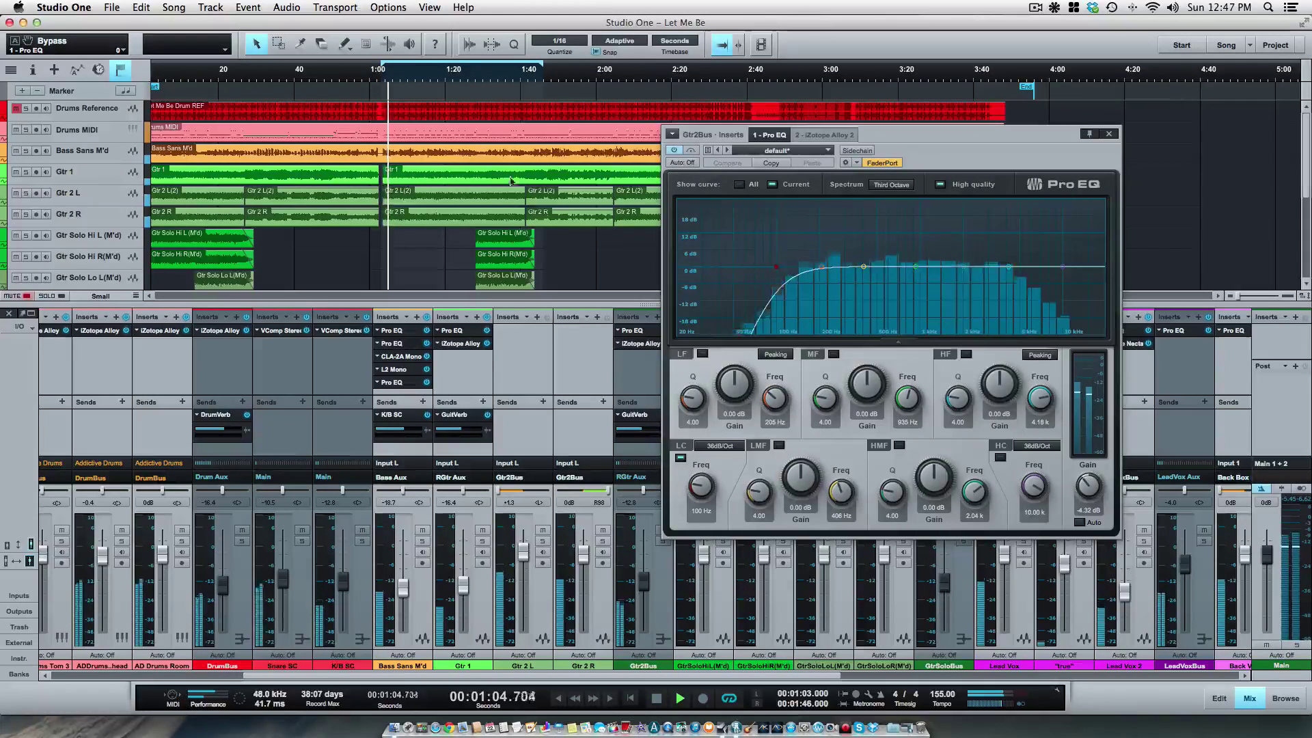
pyautogui.moveTo(711, 135); pyautogui.dragTo(806, 122)
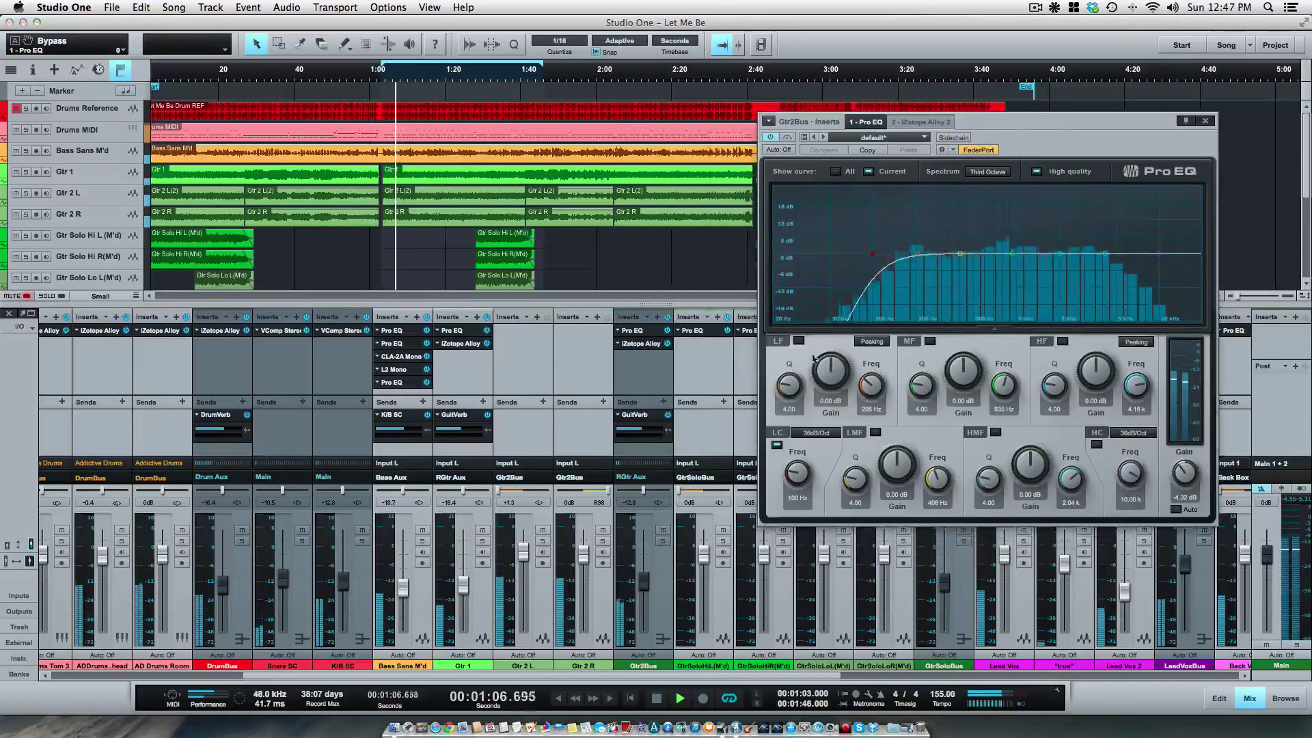
pyautogui.press('s')
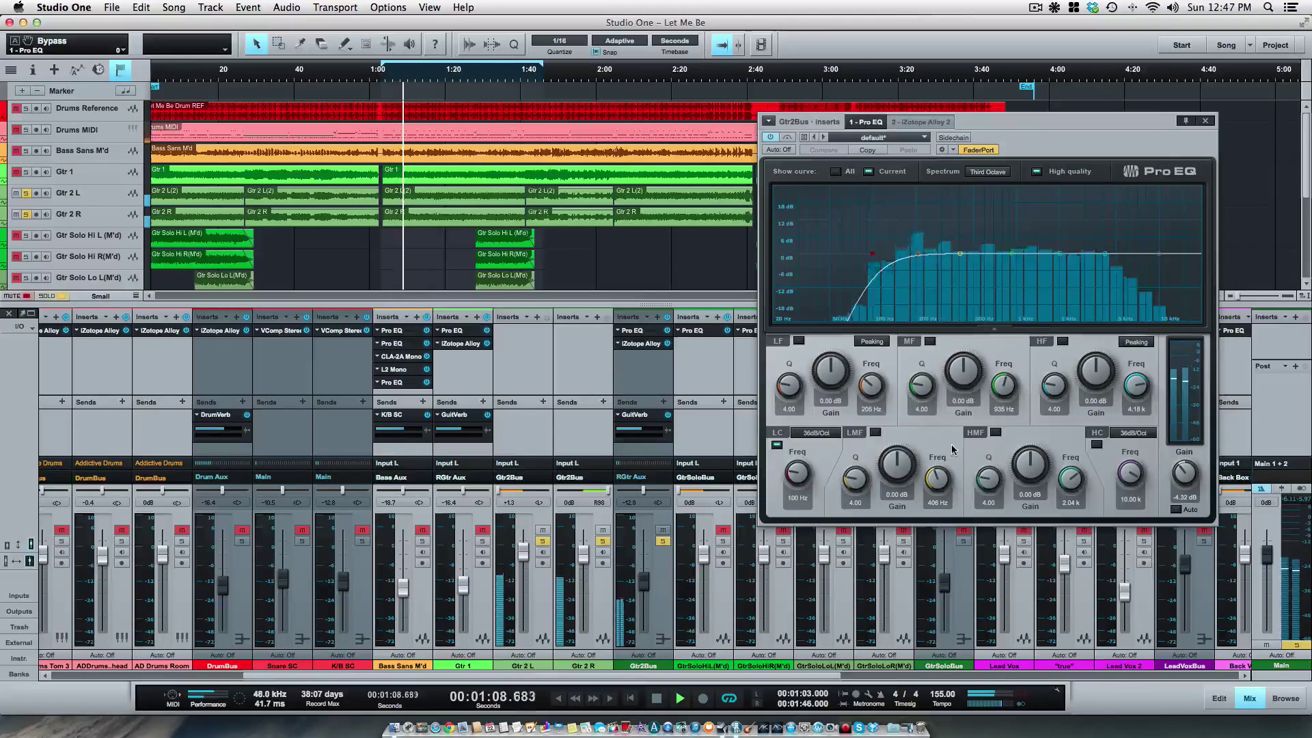
pyautogui.press('space')
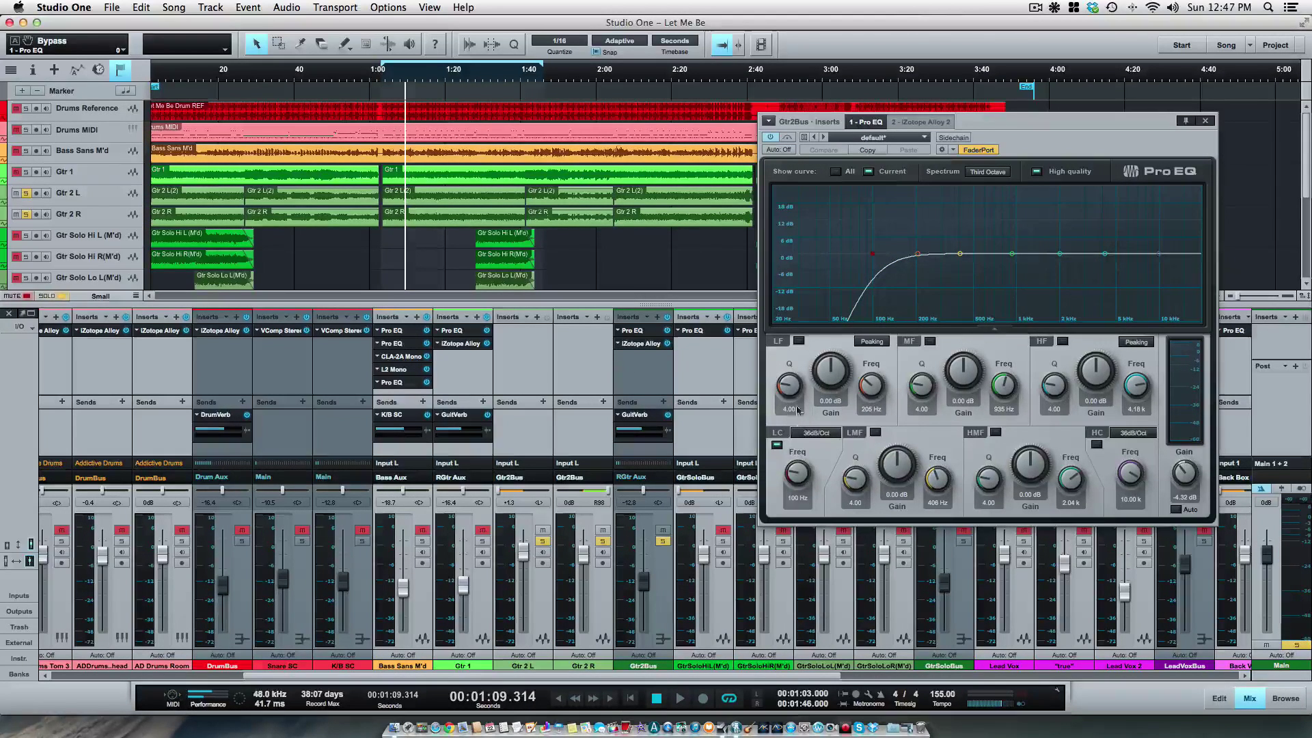
# Audition Gtr2Bus with the Pro EQ low cut switched off and back on, then stop playback
pyautogui.press('space')
pyautogui.click(779, 445)
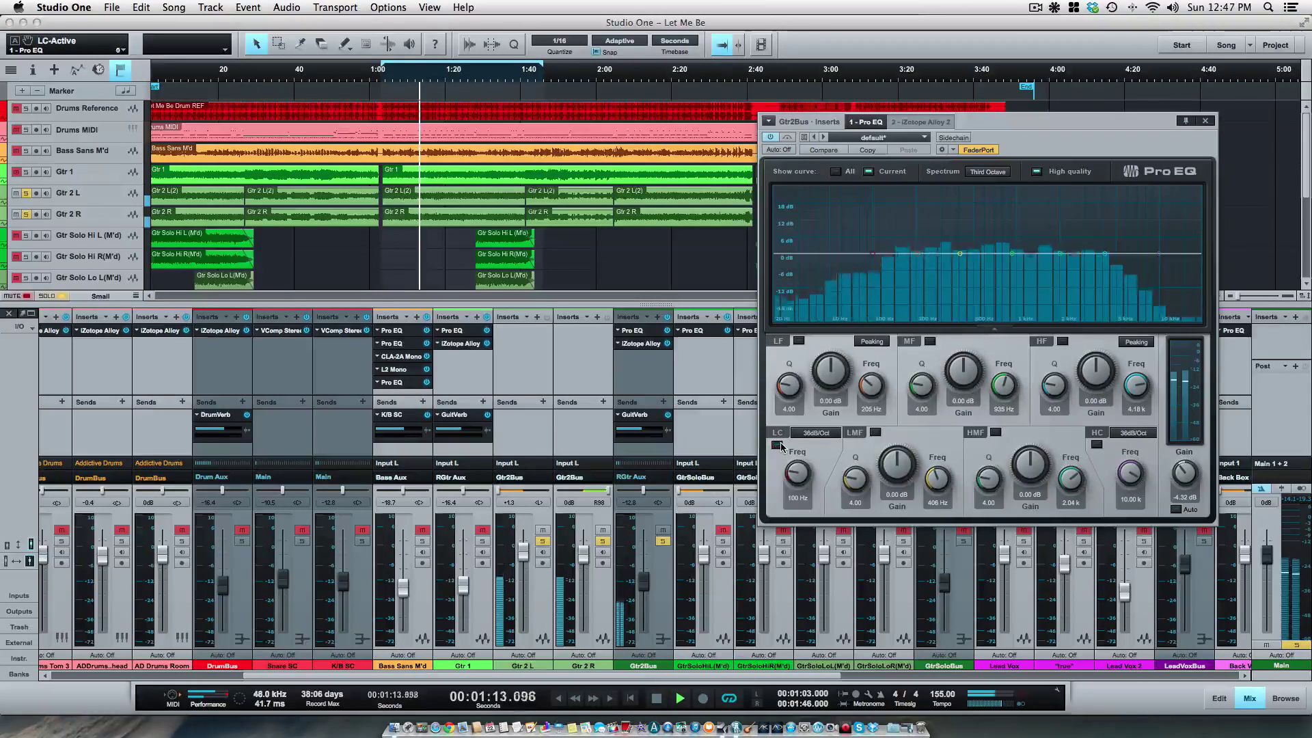
pyautogui.press('space')
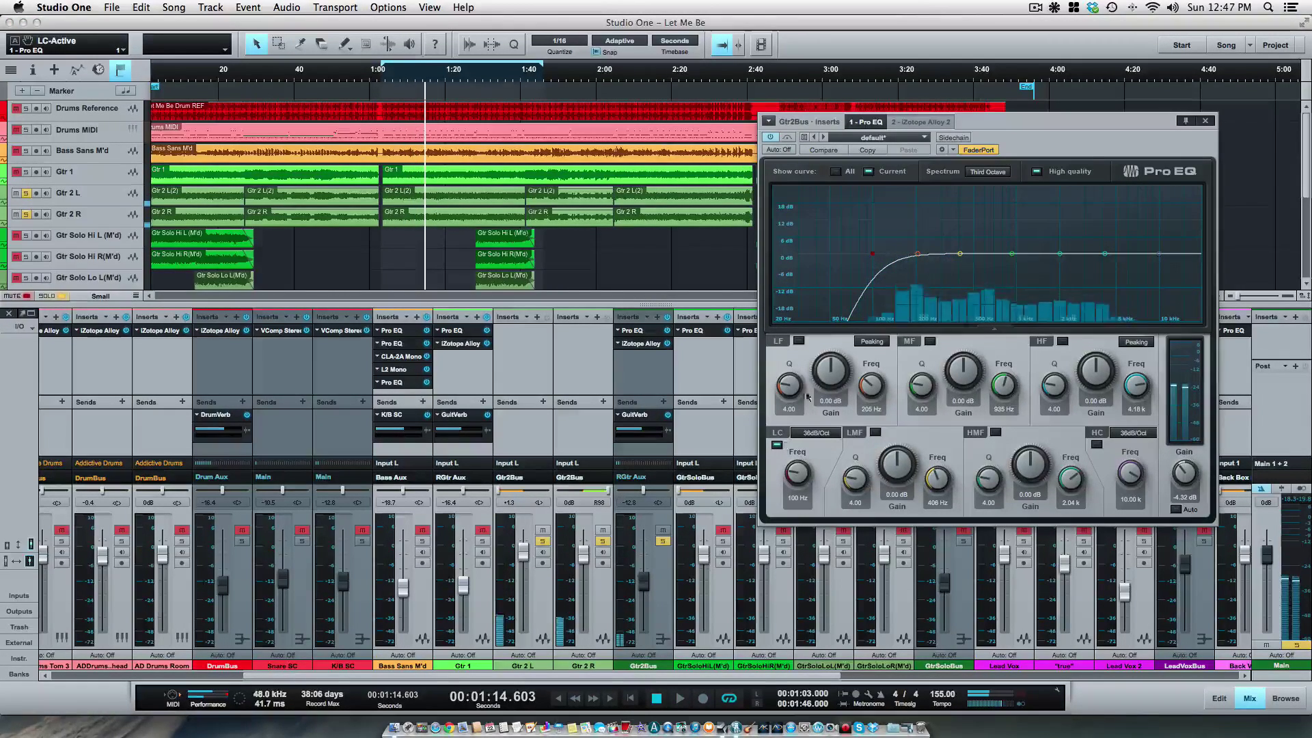
# Move the Gtr2Bus Pro EQ window clear and set the Q of the LF, LMF and MF bands to 20
pyautogui.moveTo(1004, 131); pyautogui.dragTo(942, 158)
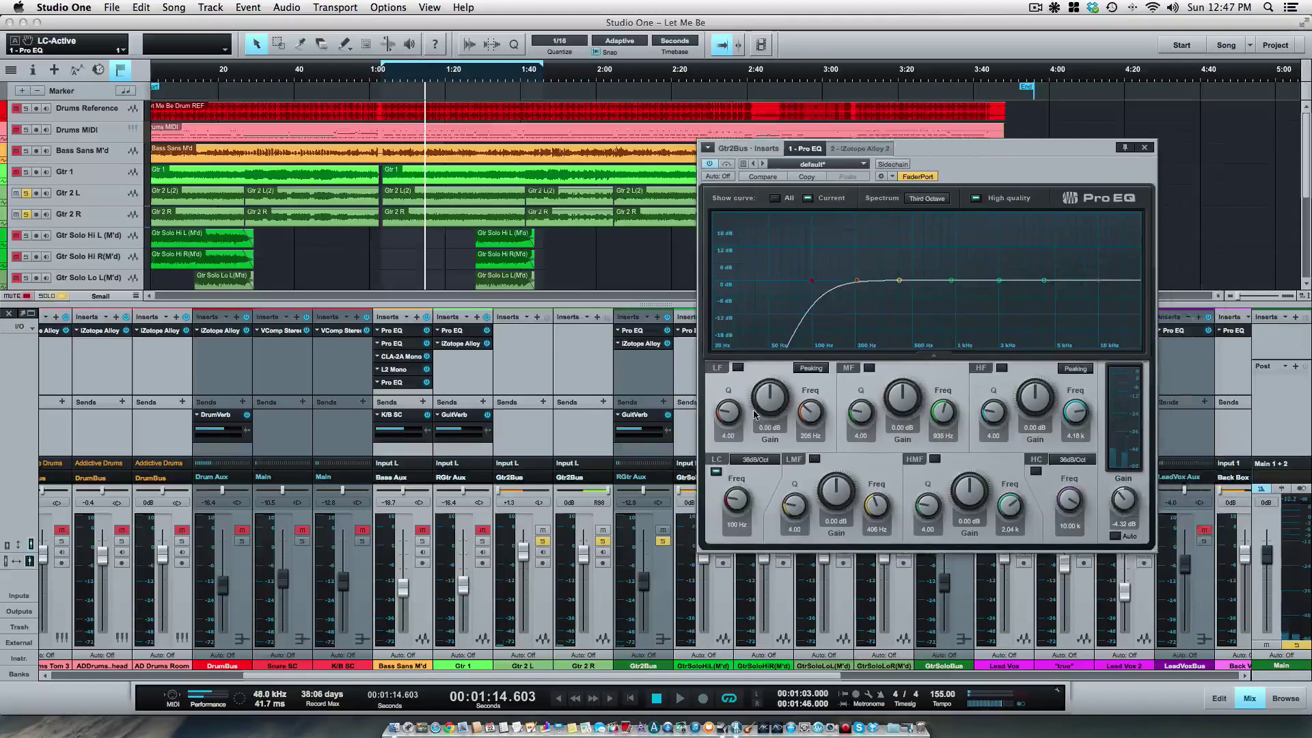
pyautogui.click(729, 436)
pyautogui.write('20')
pyautogui.press('Return')
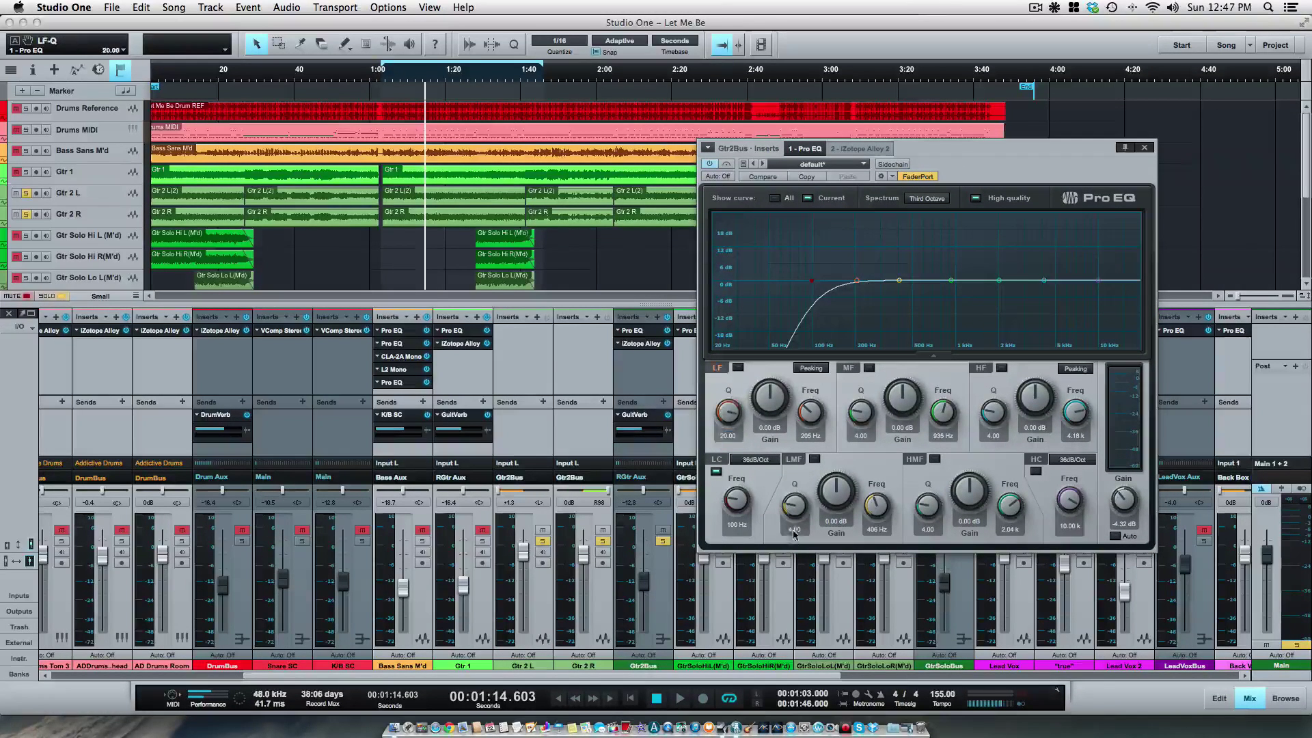
pyautogui.click(794, 529)
pyautogui.write('20')
pyautogui.click(866, 436)
pyautogui.write('2')
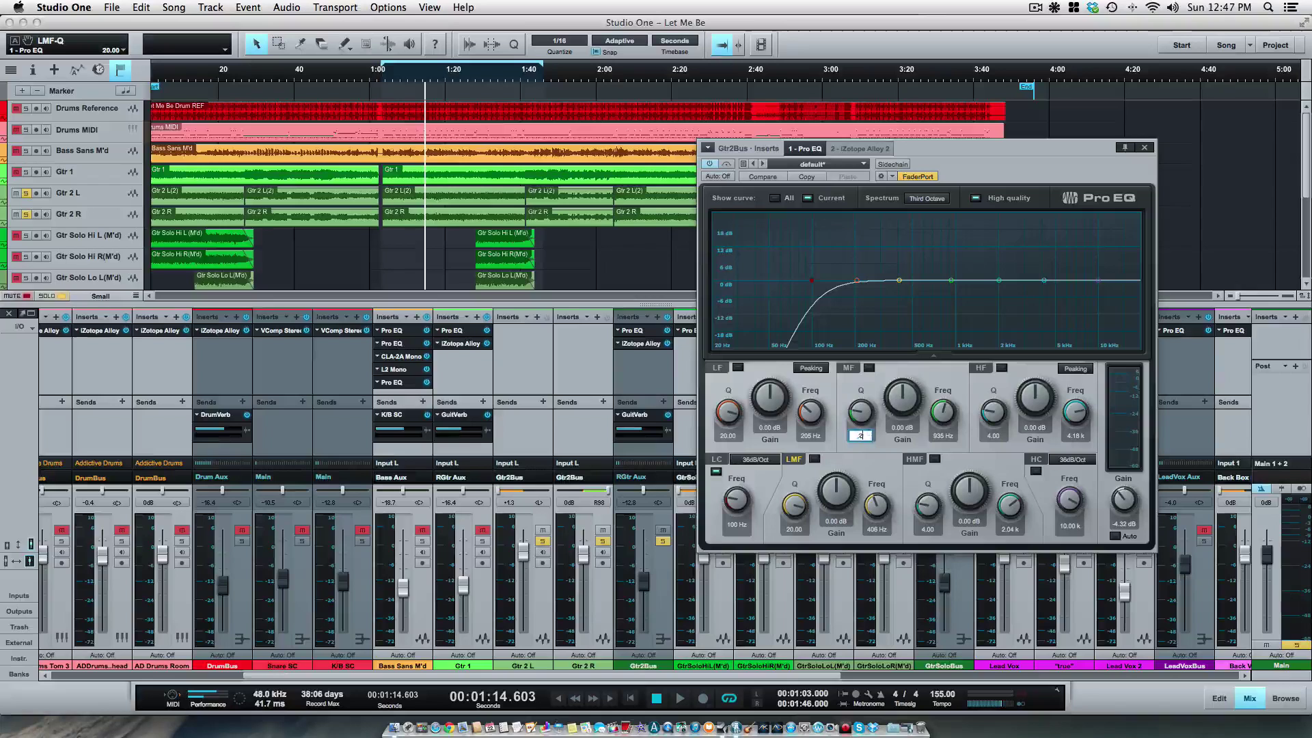
pyautogui.press('Return')
# Set the Q of the HMF and HF bands to 20 in the Gtr2Bus Pro EQ
pyautogui.click(927, 528)
pyautogui.write('2')
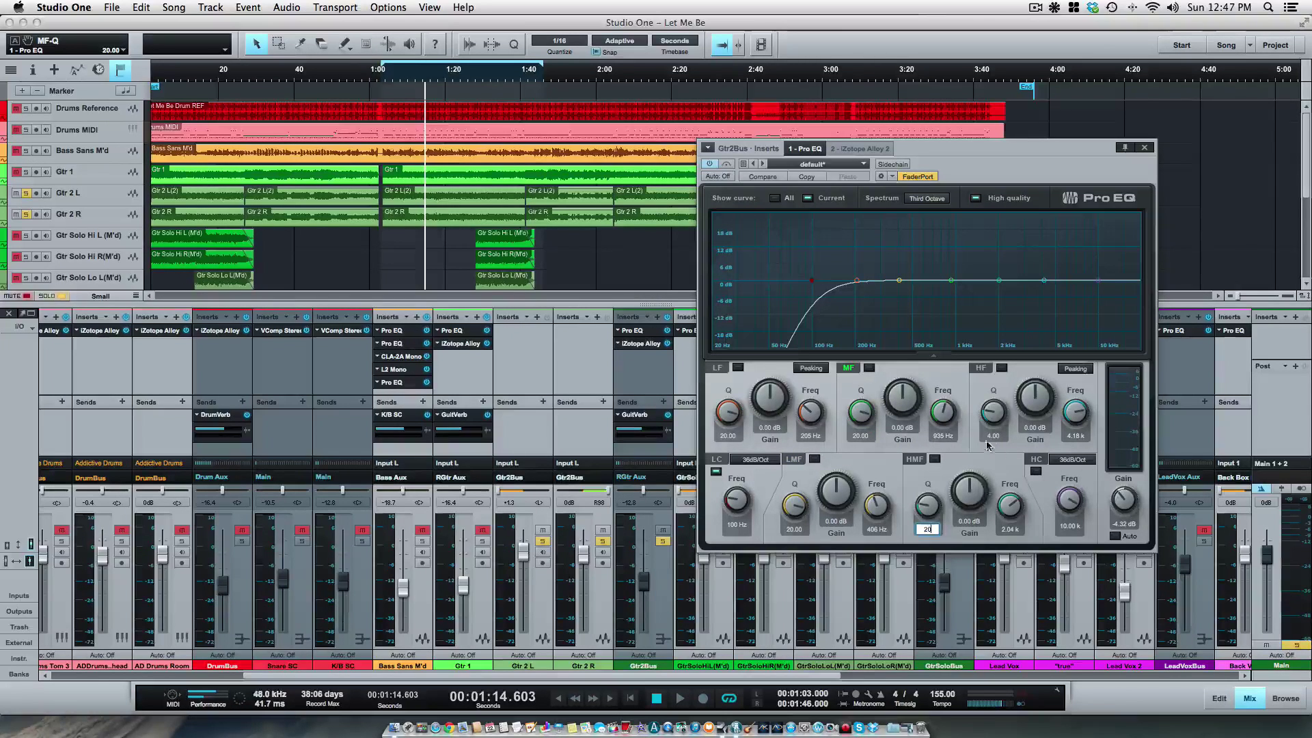
pyautogui.write('0')
pyautogui.press('Return')
pyautogui.click(993, 436)
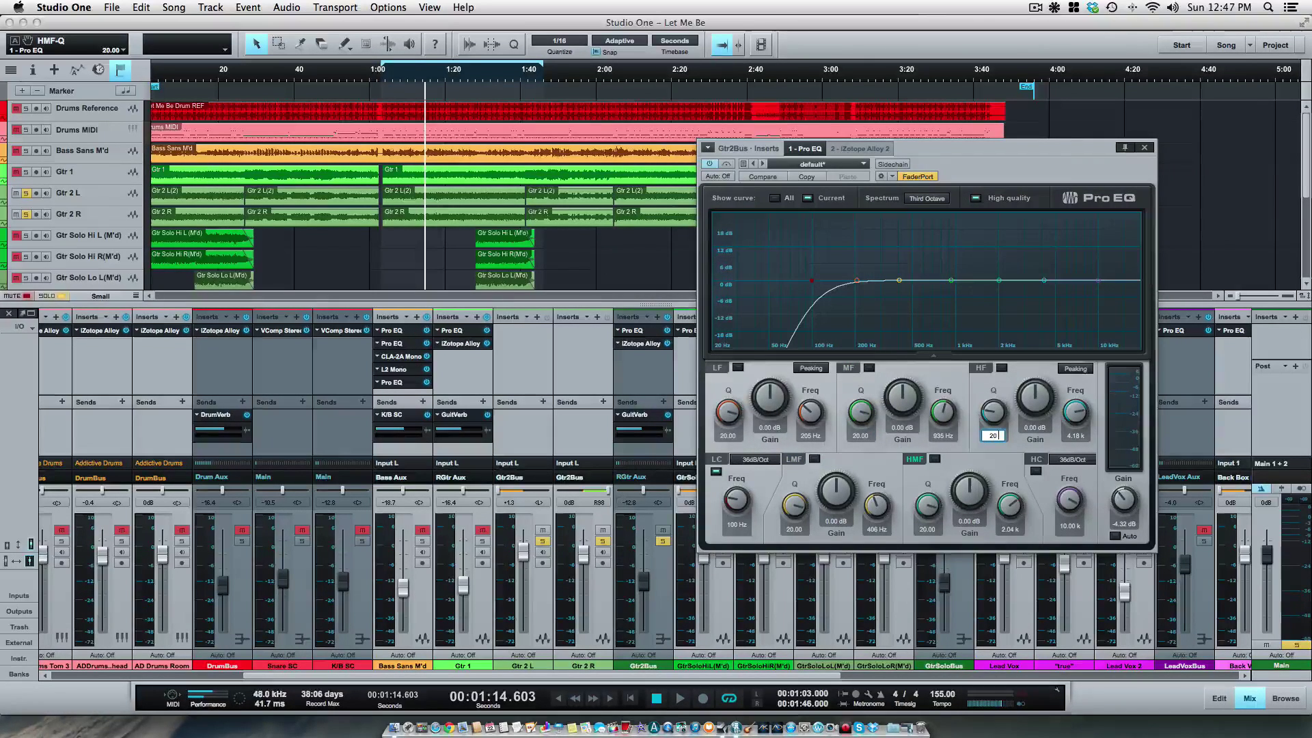
pyautogui.press('Return')
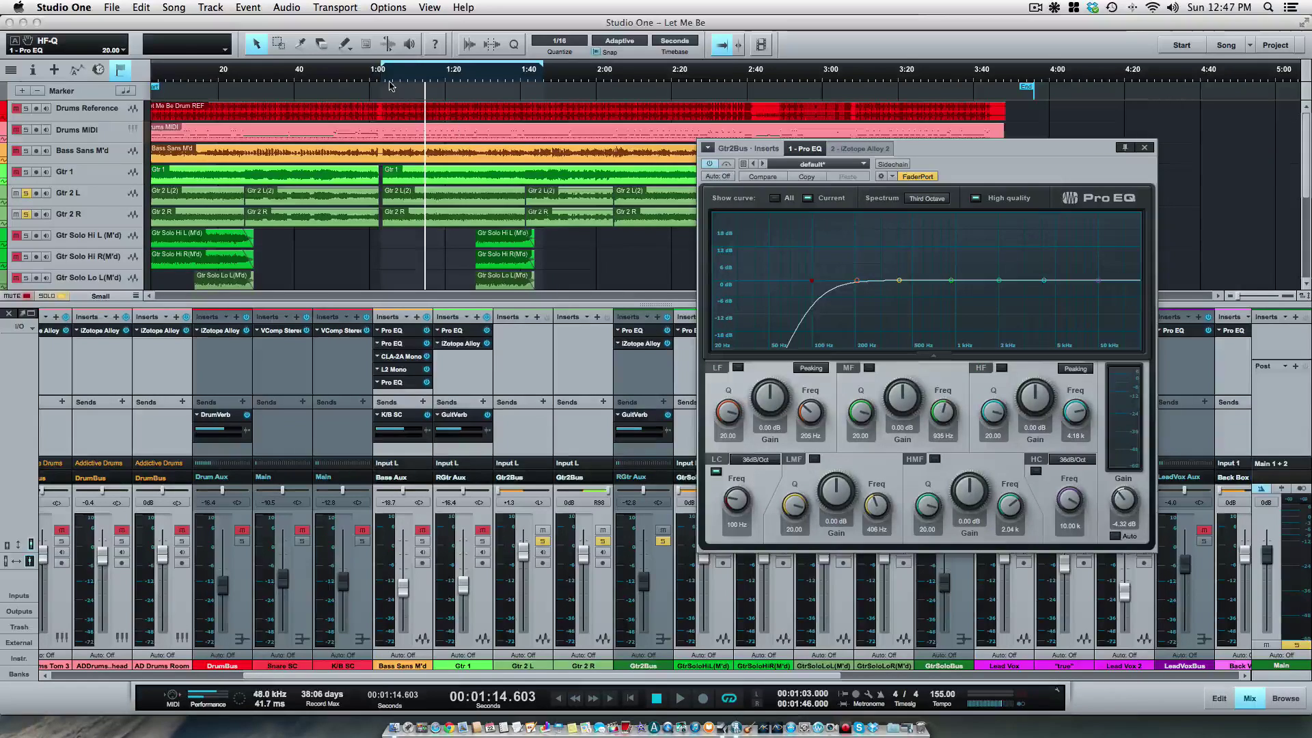
# Play from about 1:00, sweep the LMF band boosted by 24 dB to 491 Hz, and cut it to -16.80 dB
pyautogui.click(386, 81)
pyautogui.click(380, 78)
pyautogui.press('space')
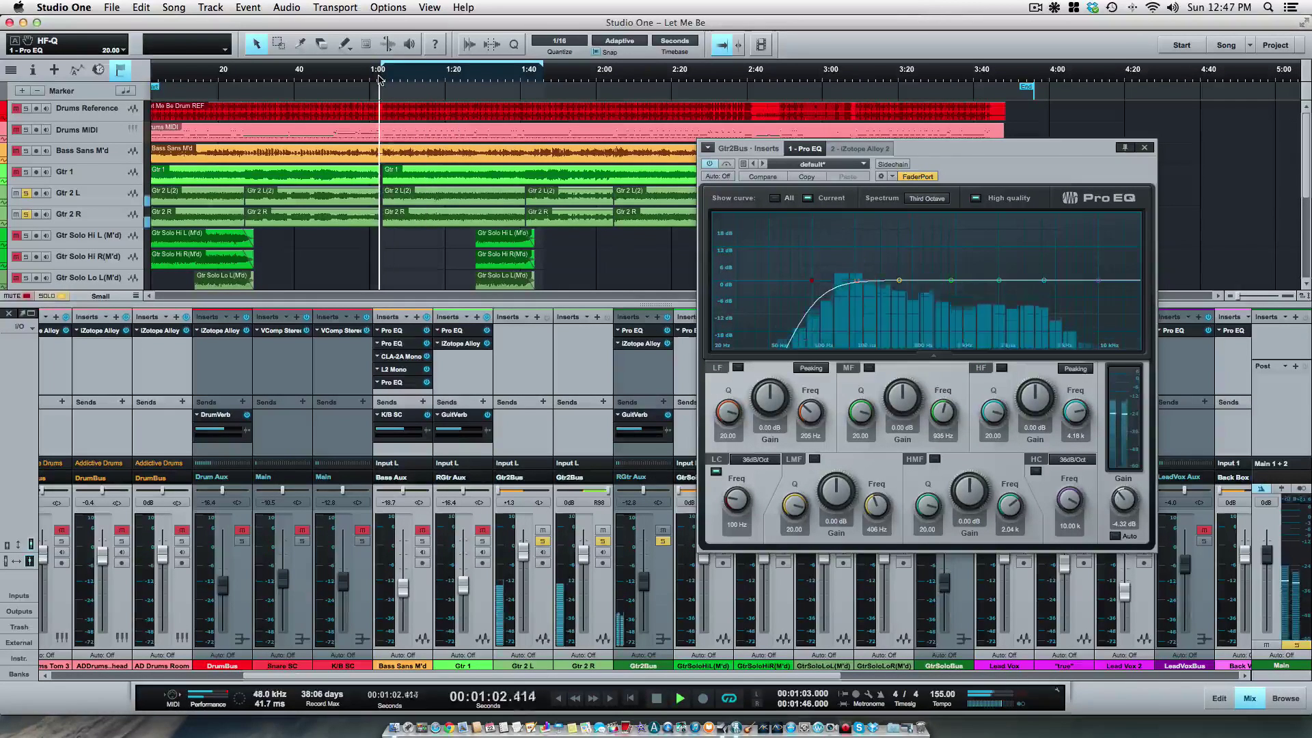
pyautogui.moveTo(858, 285); pyautogui.dragTo(912, 198)
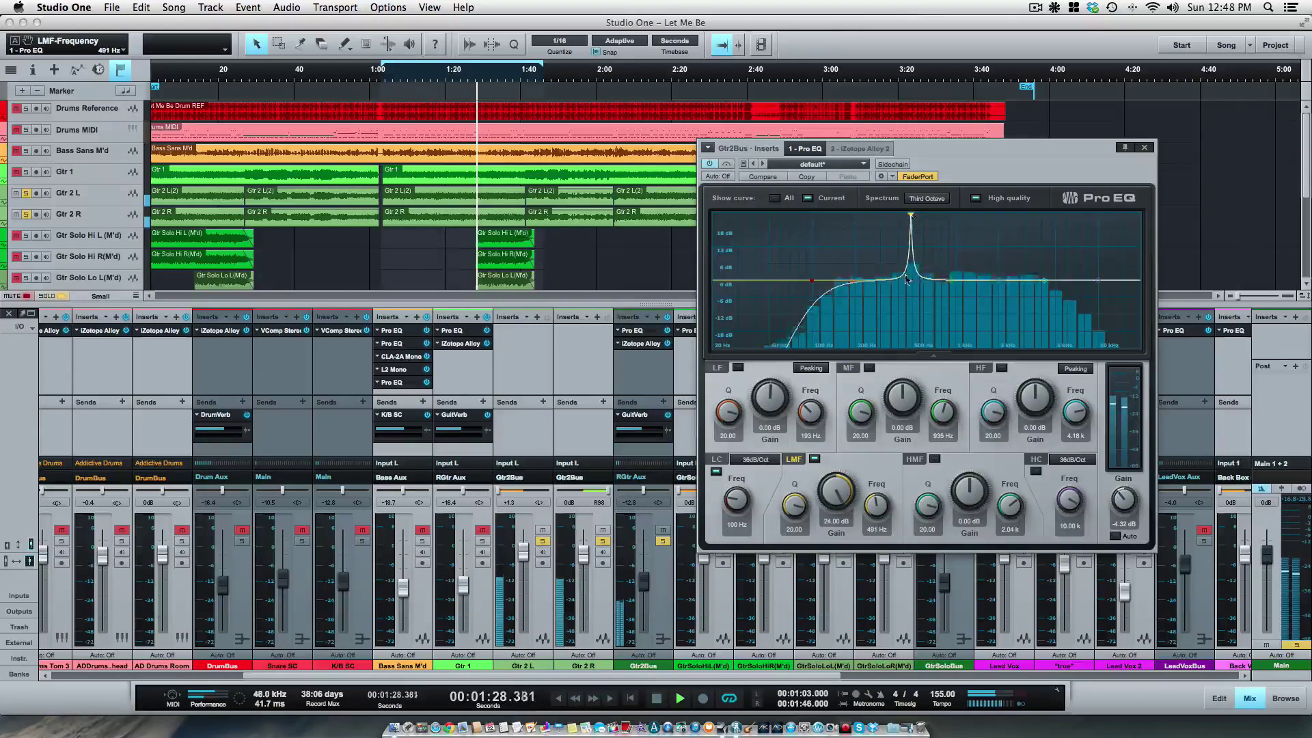
pyautogui.moveTo(833, 477); pyautogui.dragTo(846, 590)
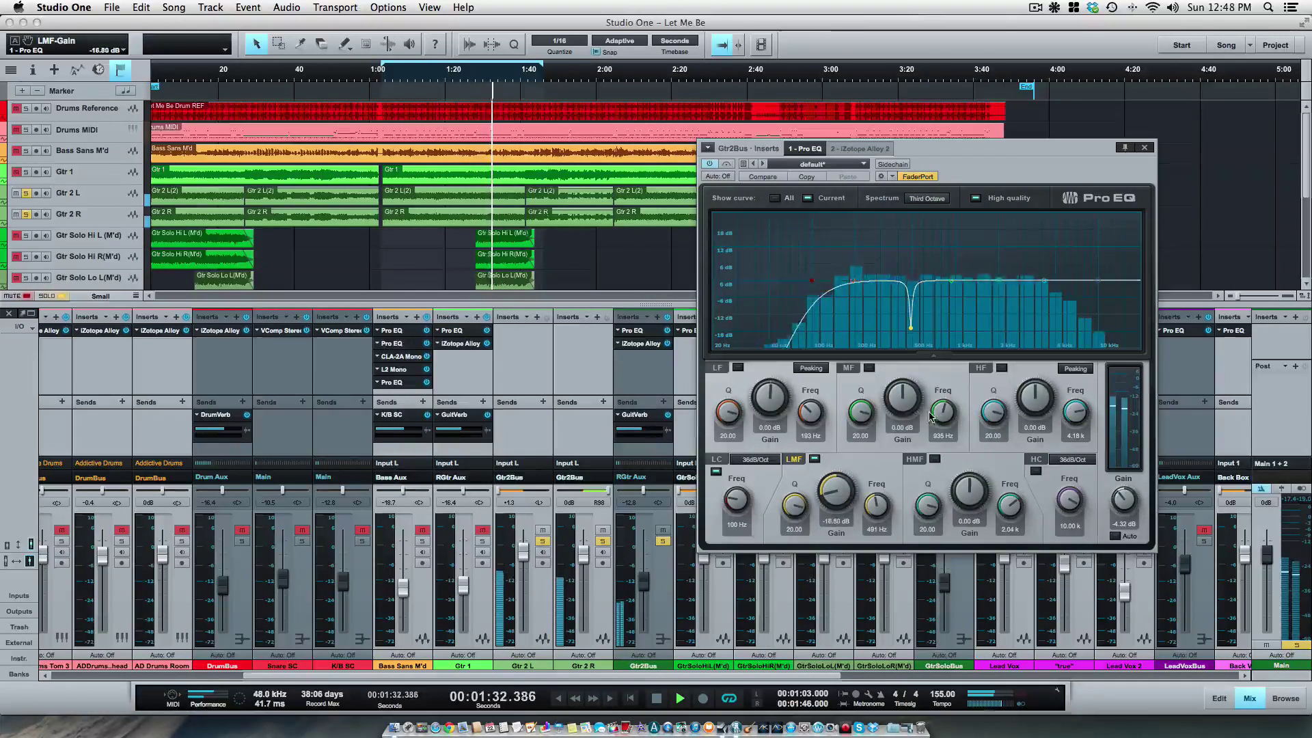
# Sweep the boosted MF band to 754 Hz and cut it to -17.04 dB, try the HMF band at 1.26 kHz, and stop playback
pyautogui.moveTo(951, 281); pyautogui.dragTo(939, 199)
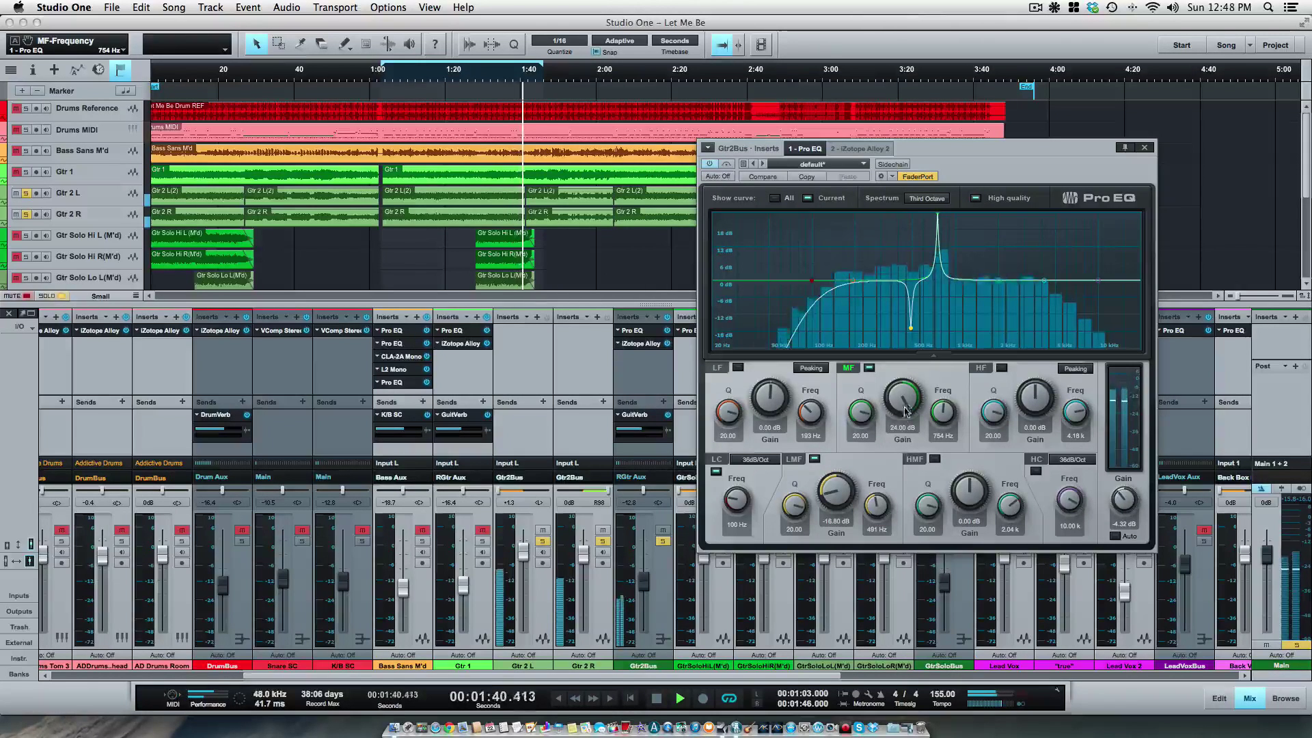
pyautogui.moveTo(902, 400); pyautogui.dragTo(896, 502)
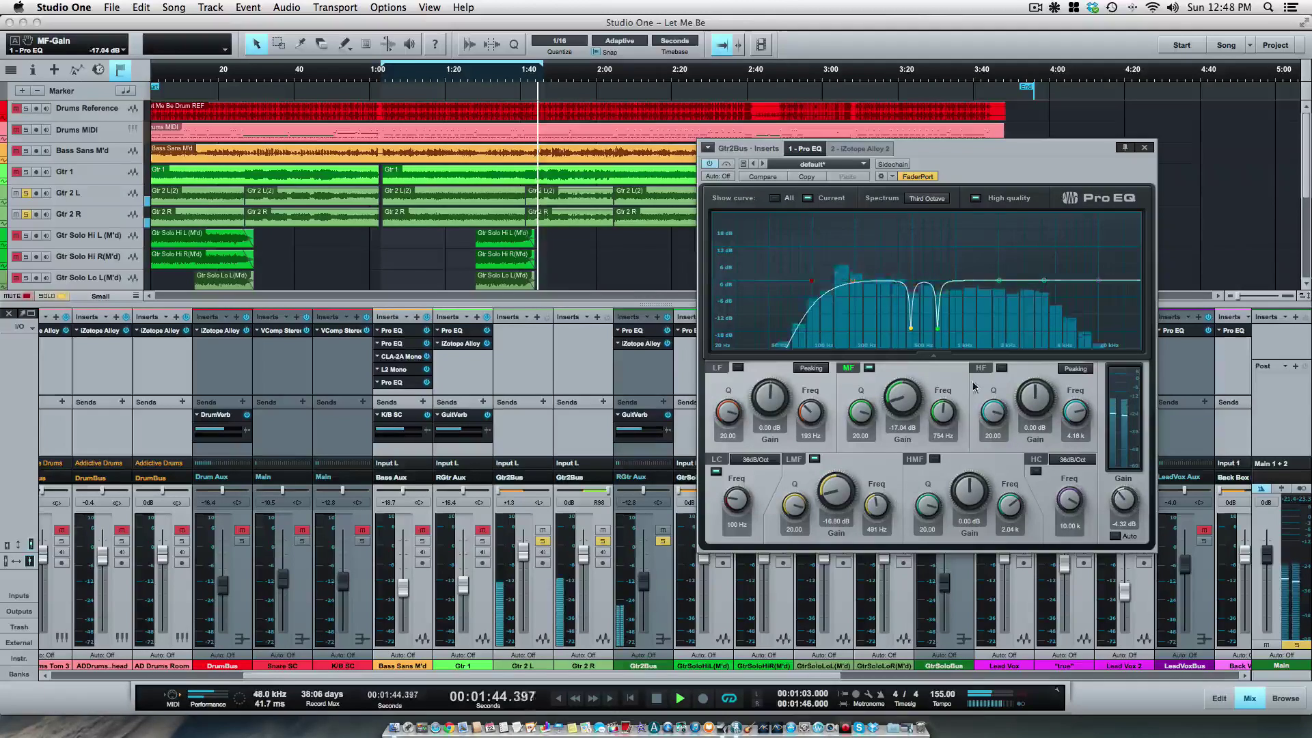
pyautogui.moveTo(999, 280); pyautogui.dragTo(971, 281)
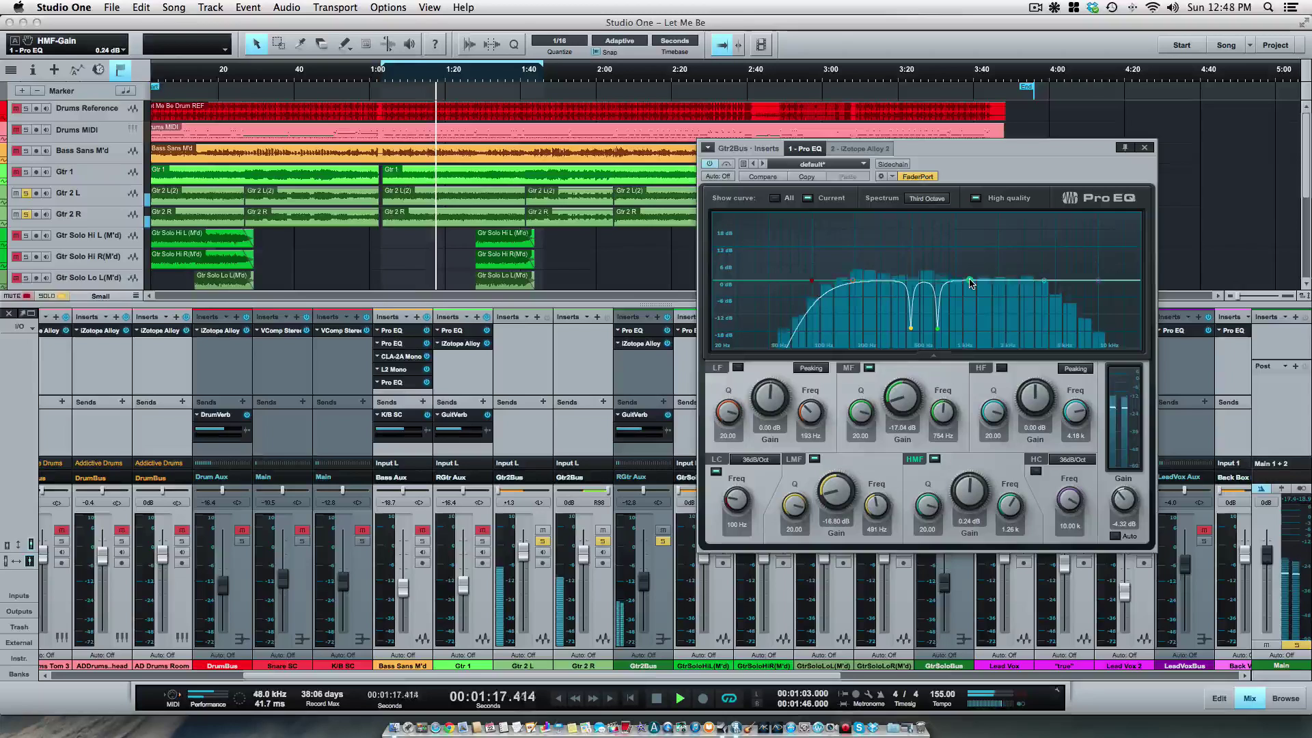
pyautogui.press('space')
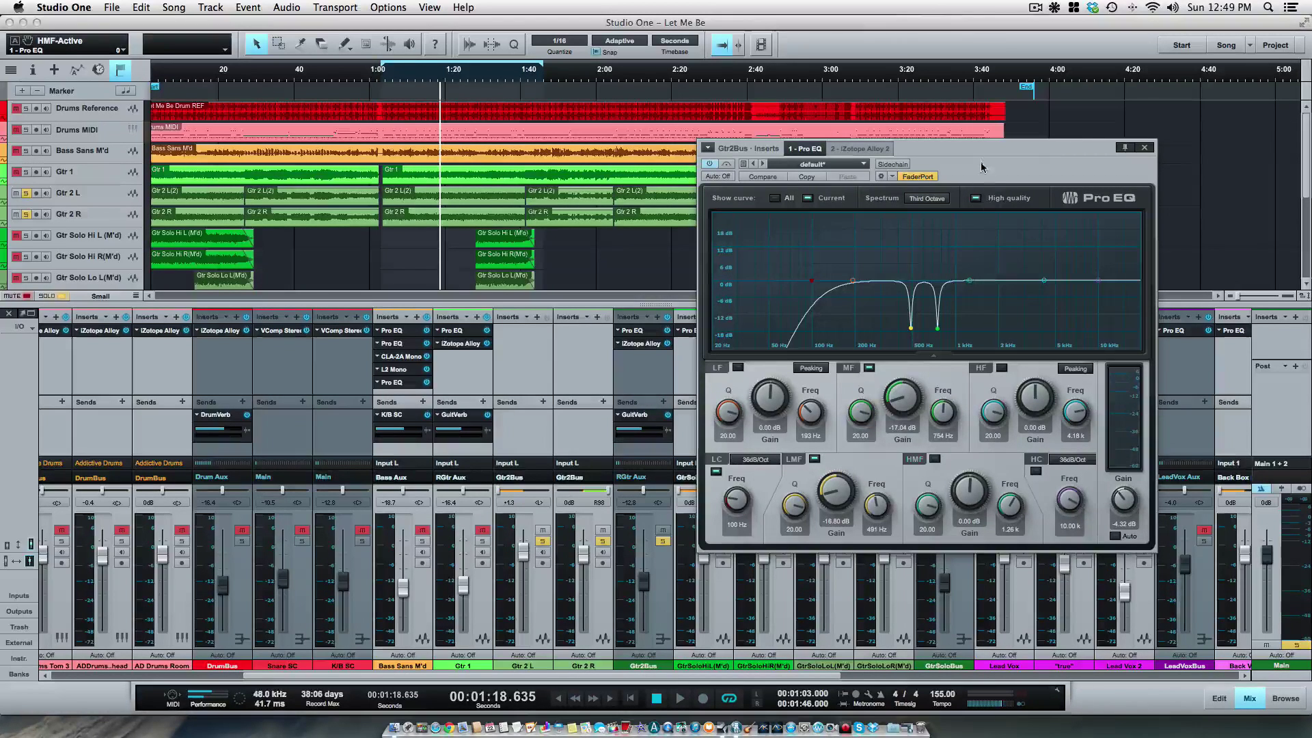
# Move the EQ window up and compare Gtr2Bus with the Pro EQ bypassed and active during playback
pyautogui.moveTo(984, 154); pyautogui.dragTo(936, 114)
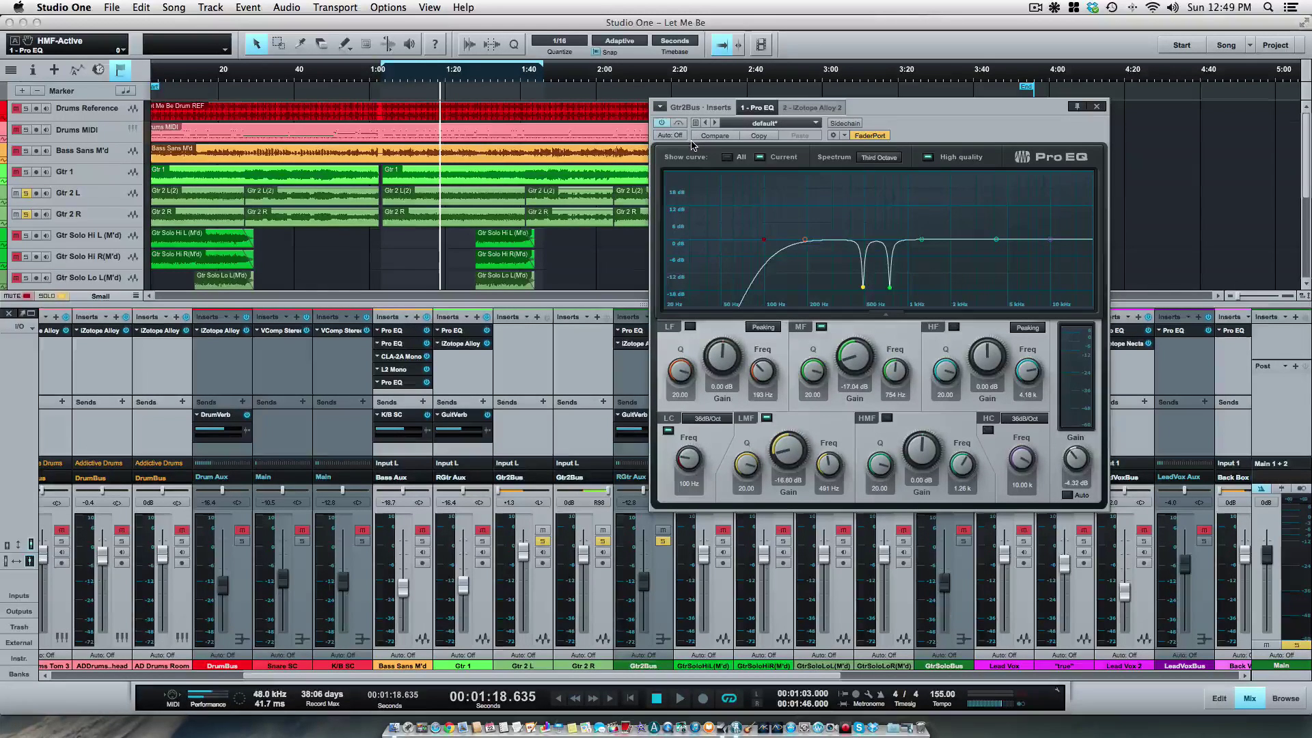
pyautogui.press('space')
pyautogui.click(680, 124)
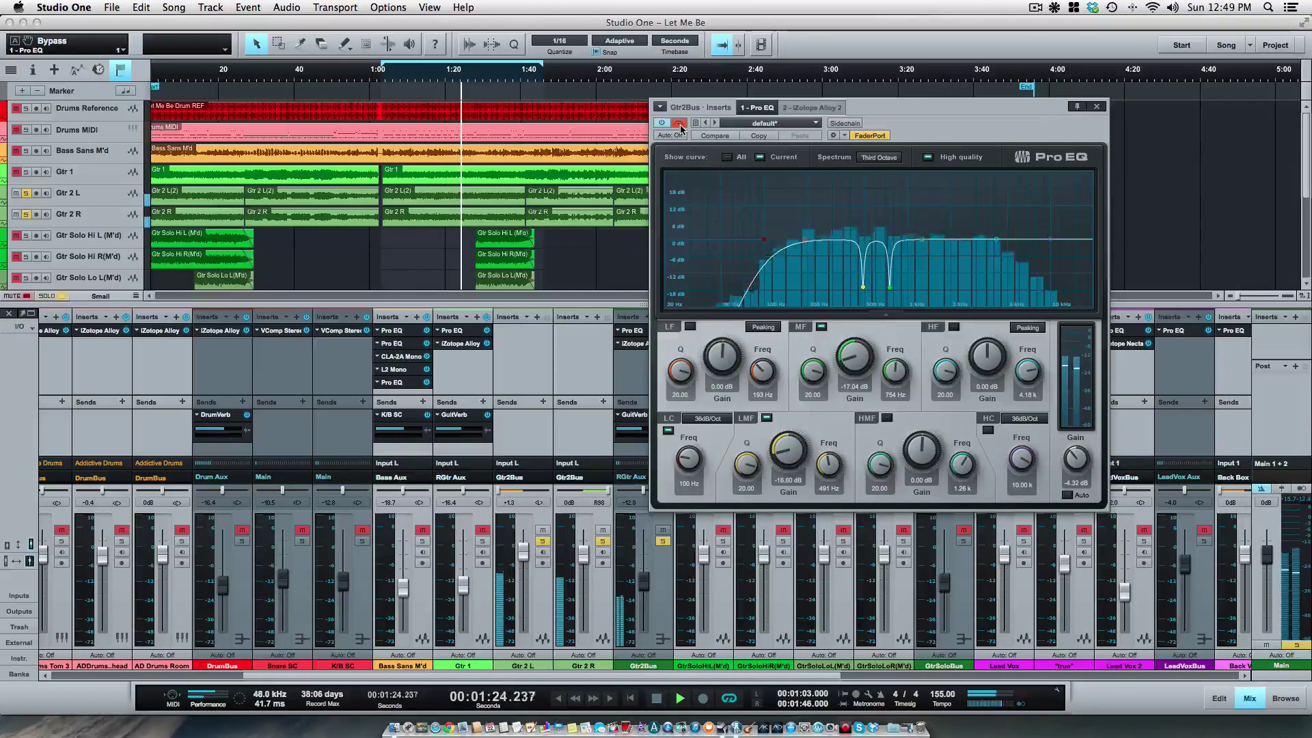
pyautogui.click(680, 123)
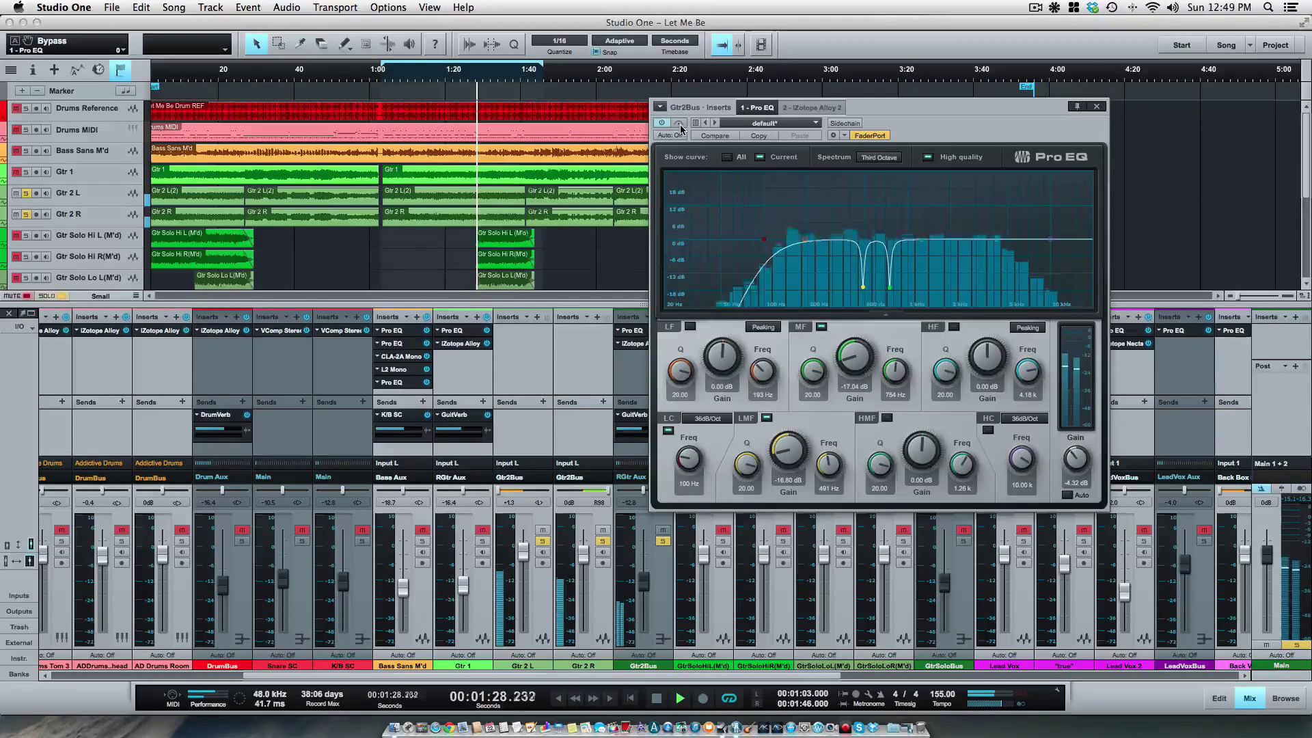
pyautogui.press('space')
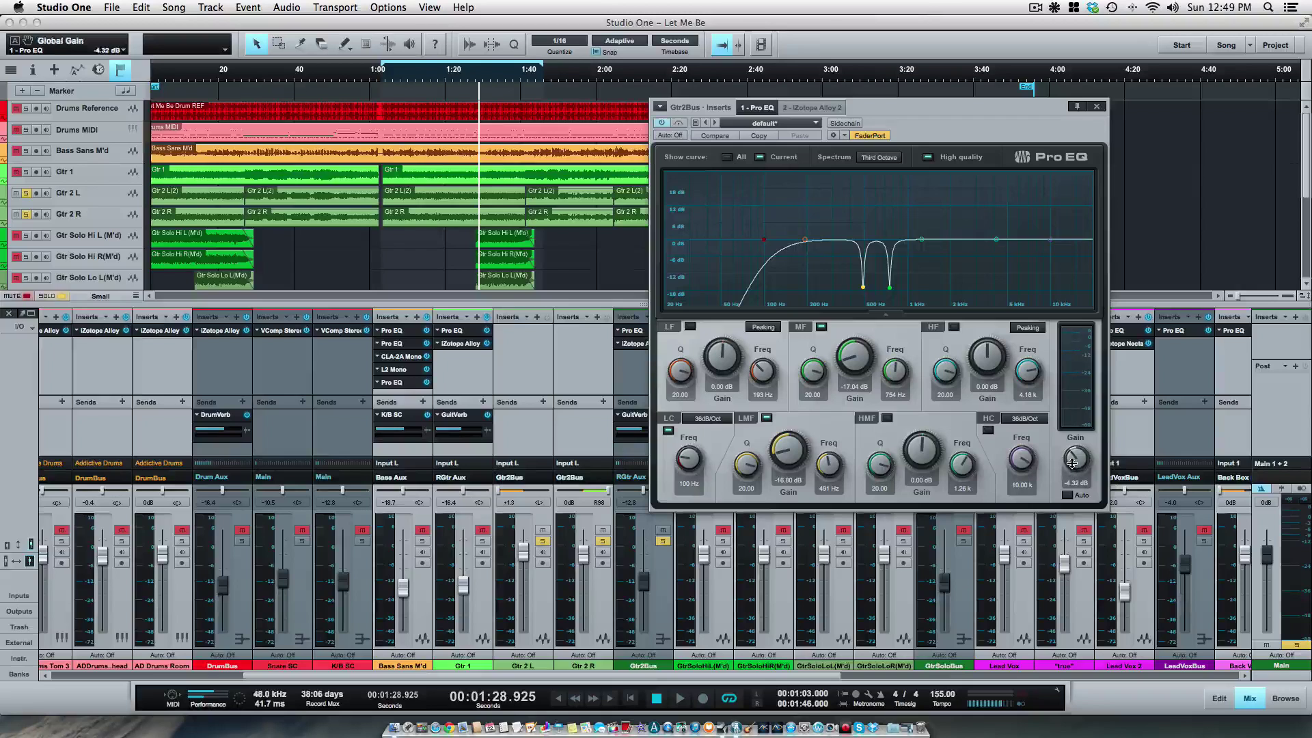
# Set the Gtr2Bus Pro EQ output gain to -3.24 dB, check it in playback, close the EQ and unsolo the bus
pyautogui.moveTo(1073, 467); pyautogui.dragTo(1072, 457)
pyautogui.press('space')
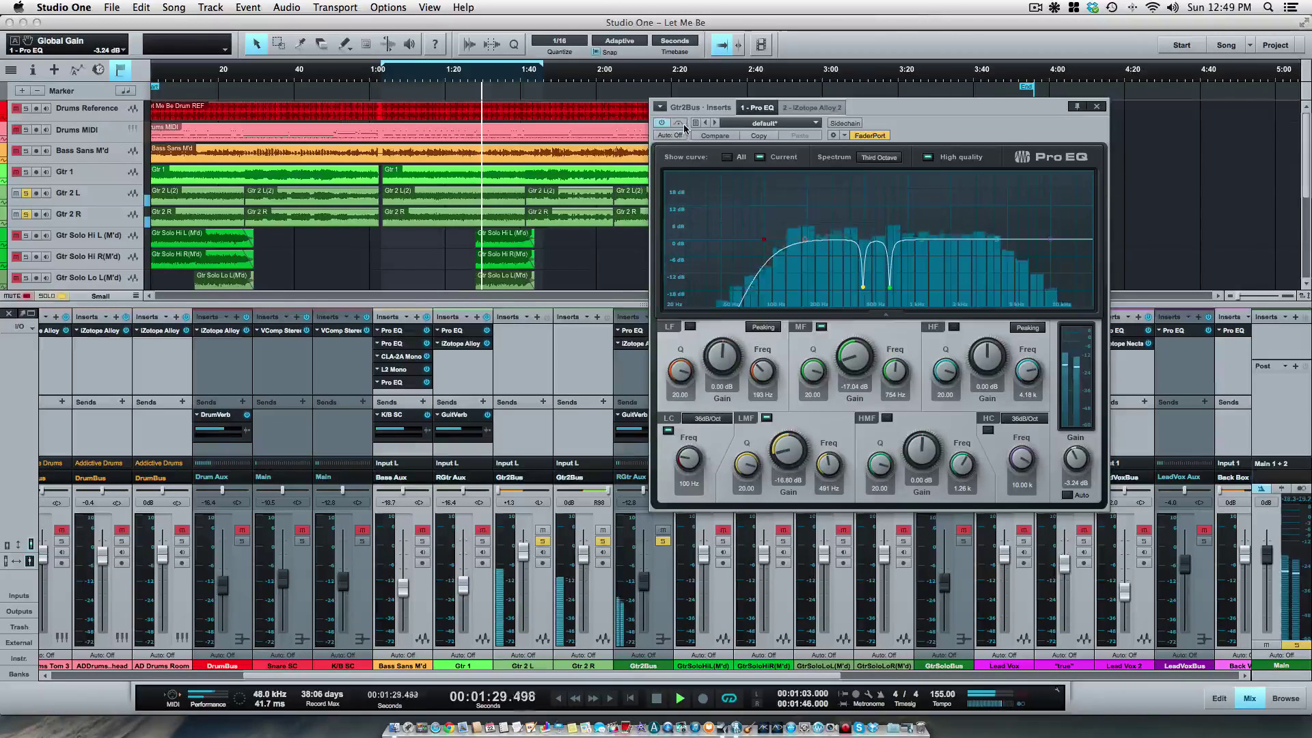
pyautogui.click(1096, 107)
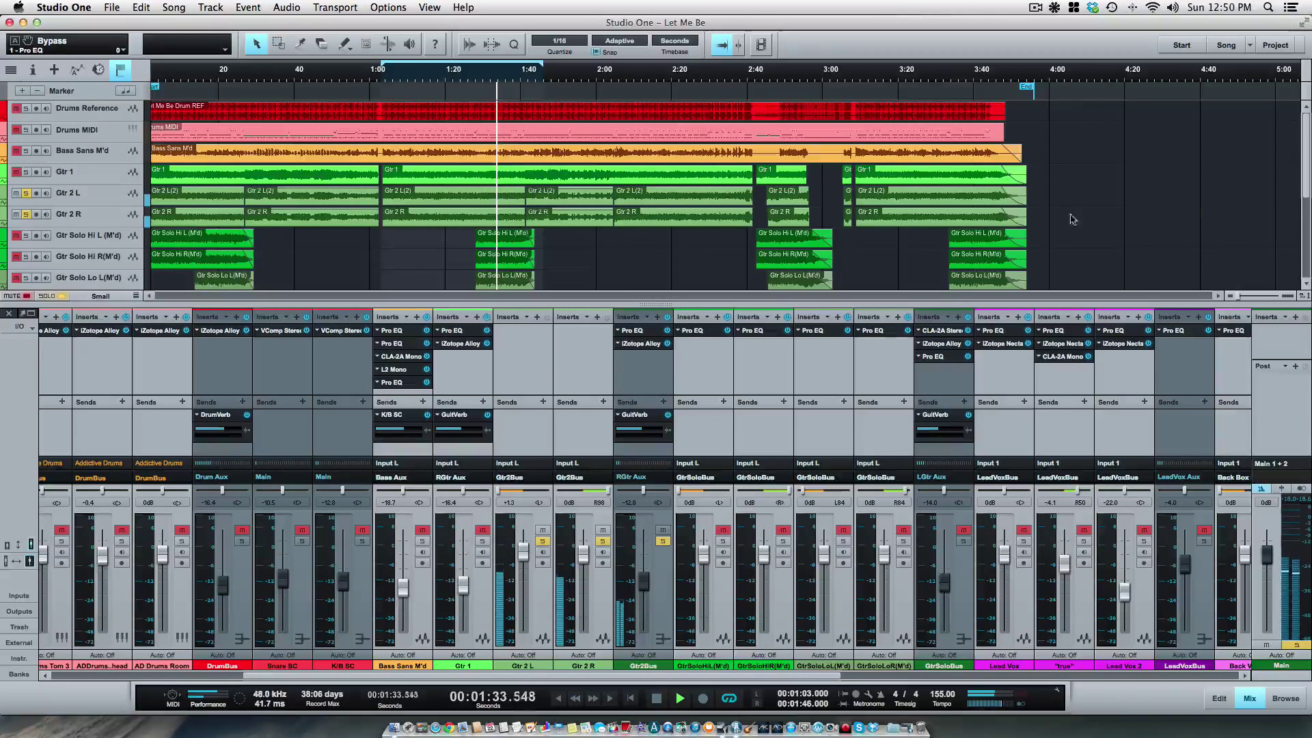
pyautogui.press('space')
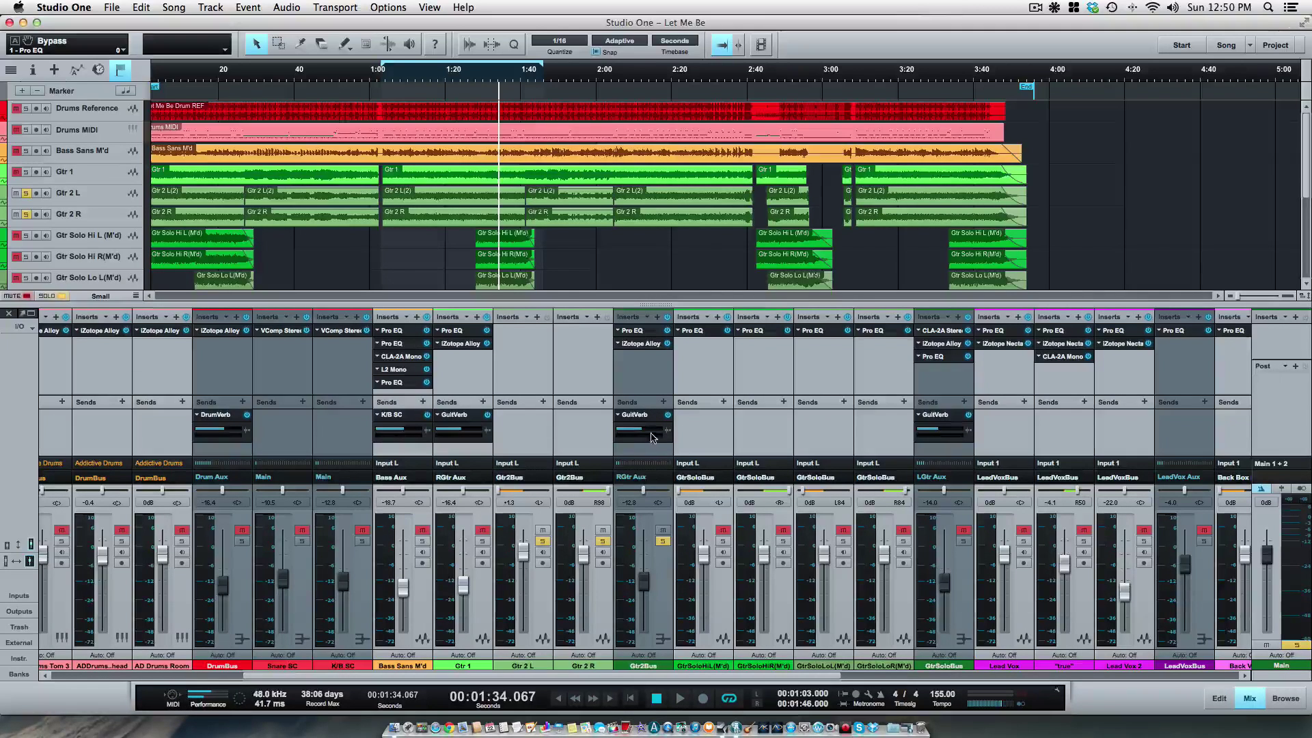
pyautogui.click(663, 542)
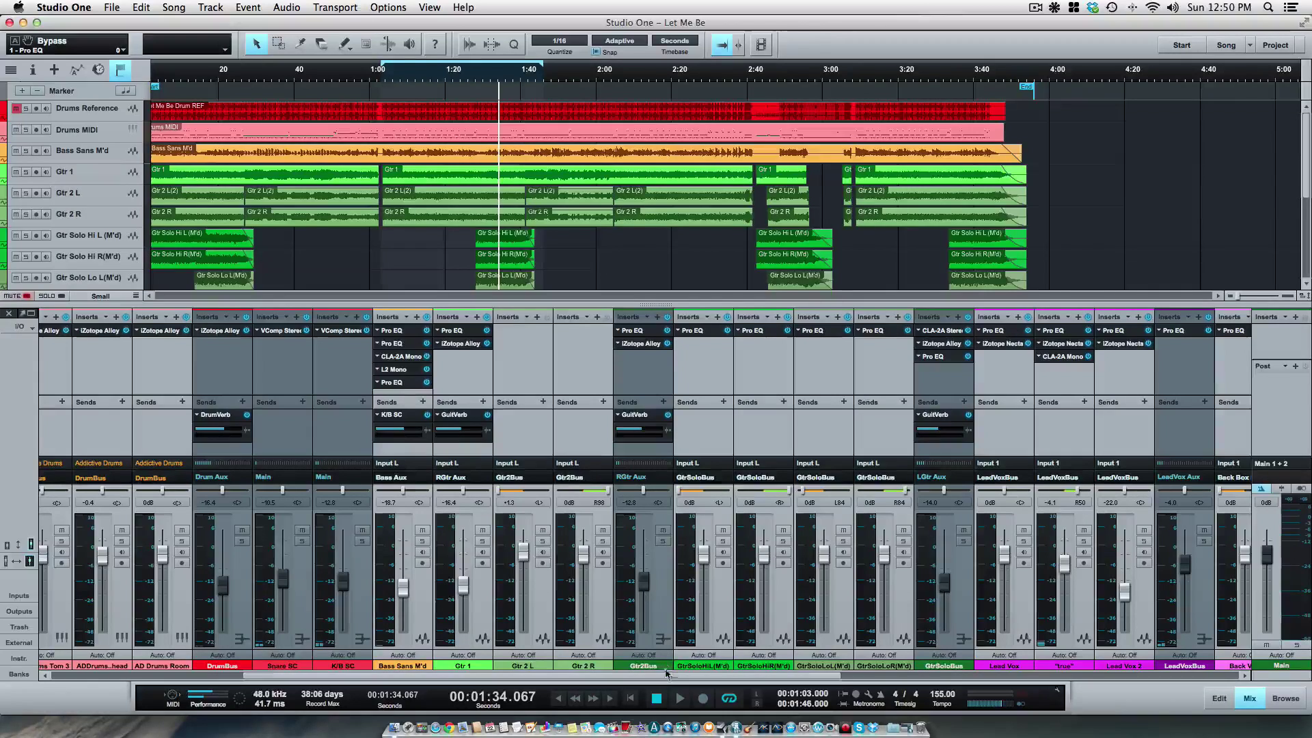
# Copy the Pro EQ from Gtr Solo Lo R onto GtrSoloBus ahead of CLA-2A Stereo and close its window
pyautogui.moveTo(666, 673); pyautogui.dragTo(738, 685)
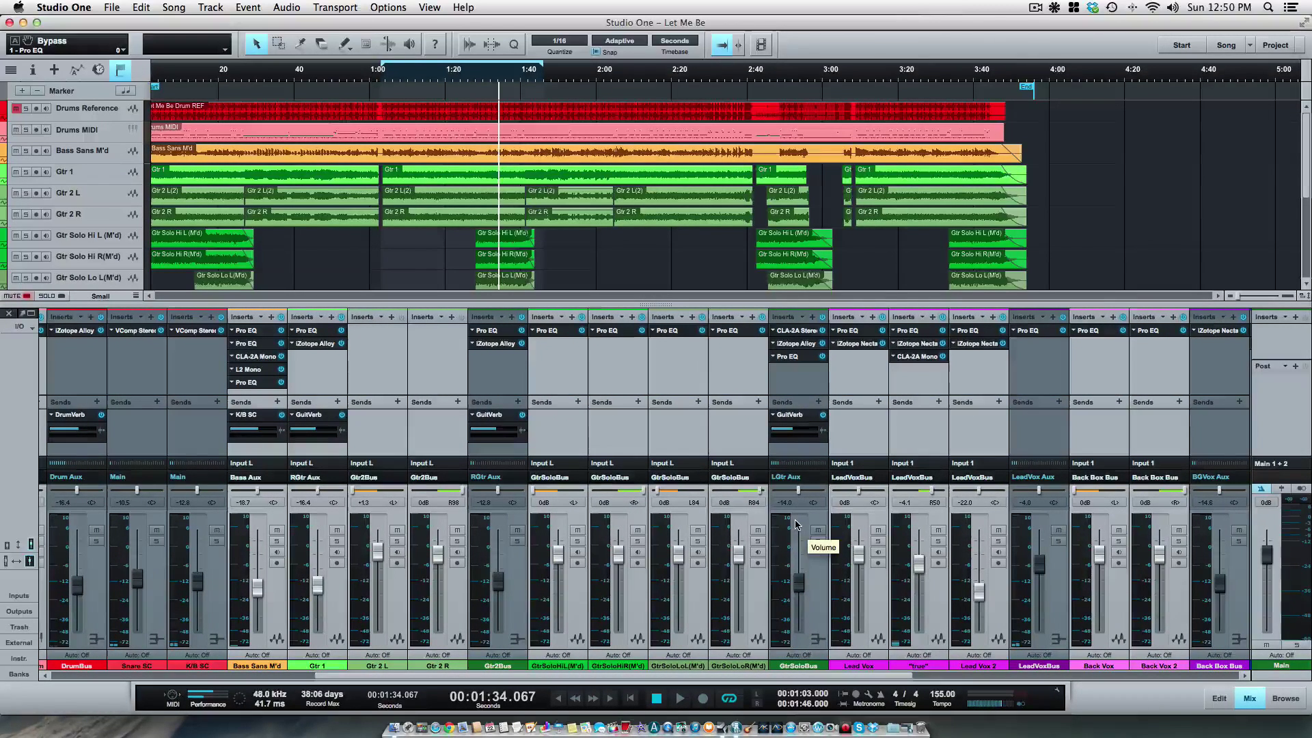
pyautogui.click(722, 333)
pyautogui.click(873, 95)
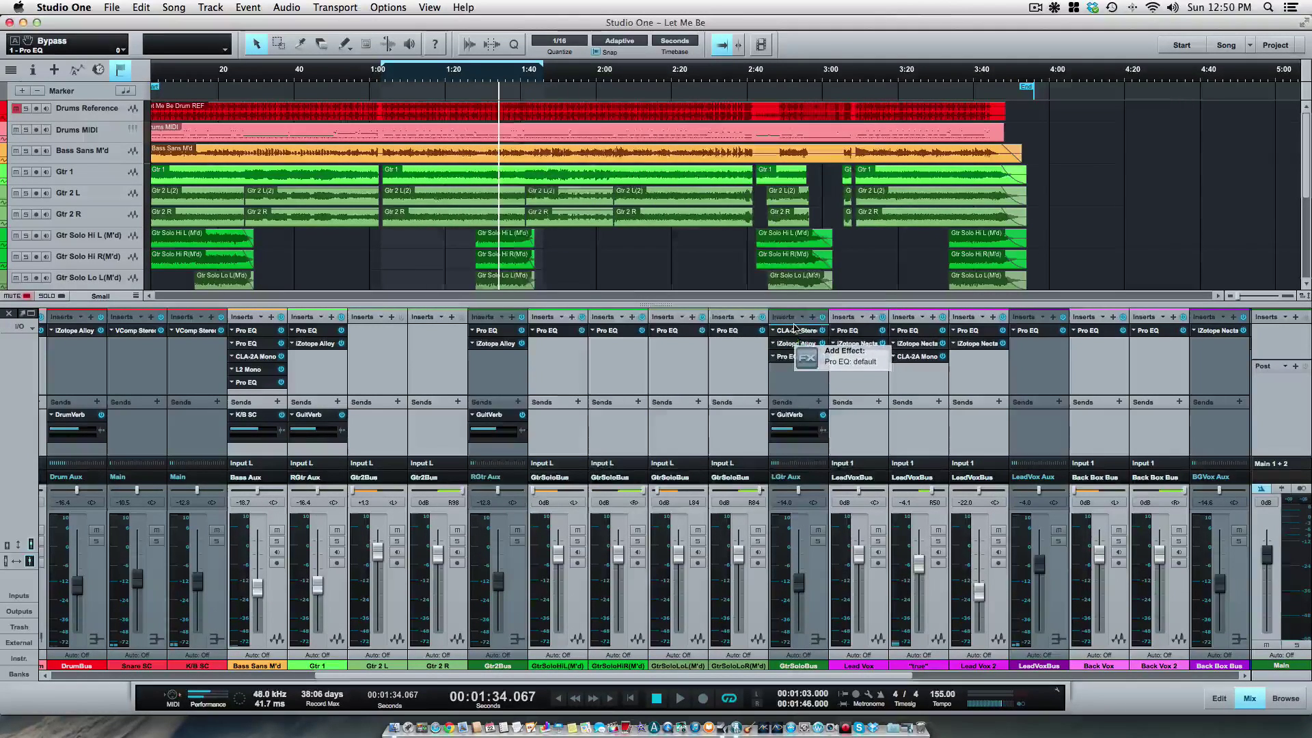
pyautogui.click(789, 356)
pyautogui.moveTo(812, 121); pyautogui.dragTo(1110, 195)
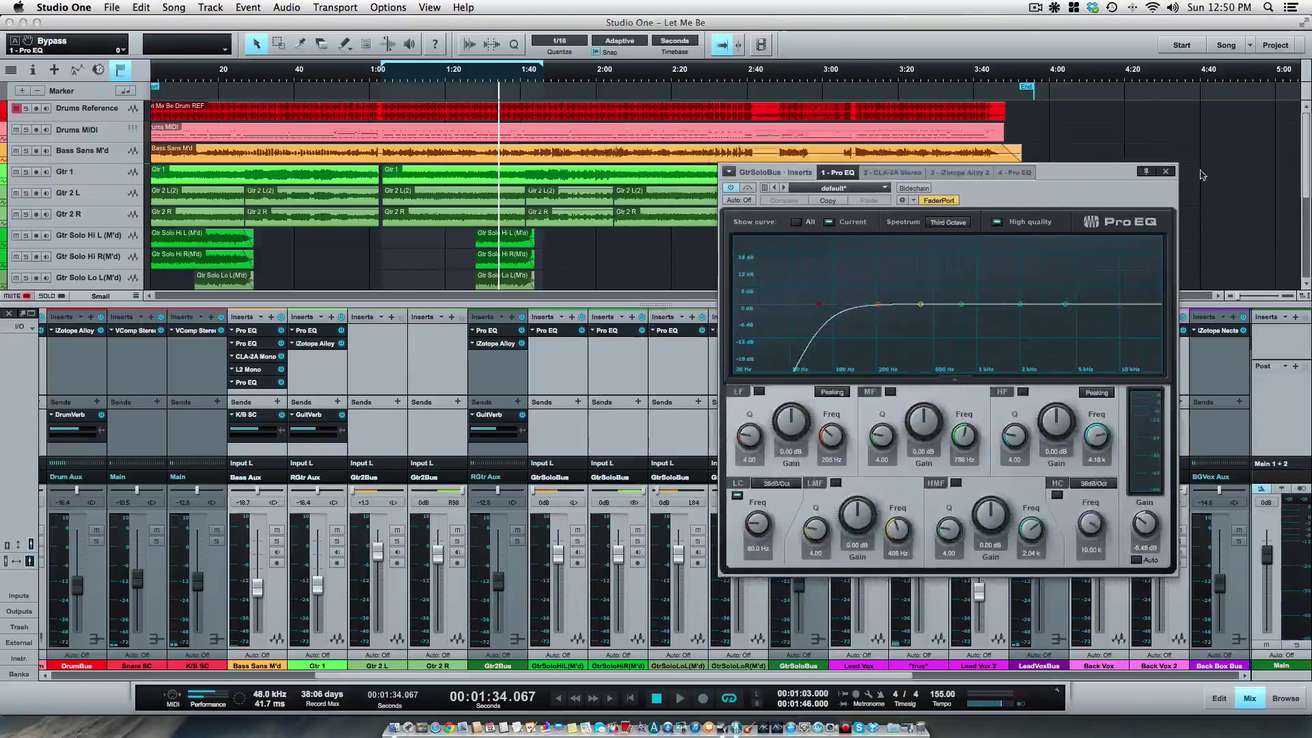
pyautogui.click(1170, 169)
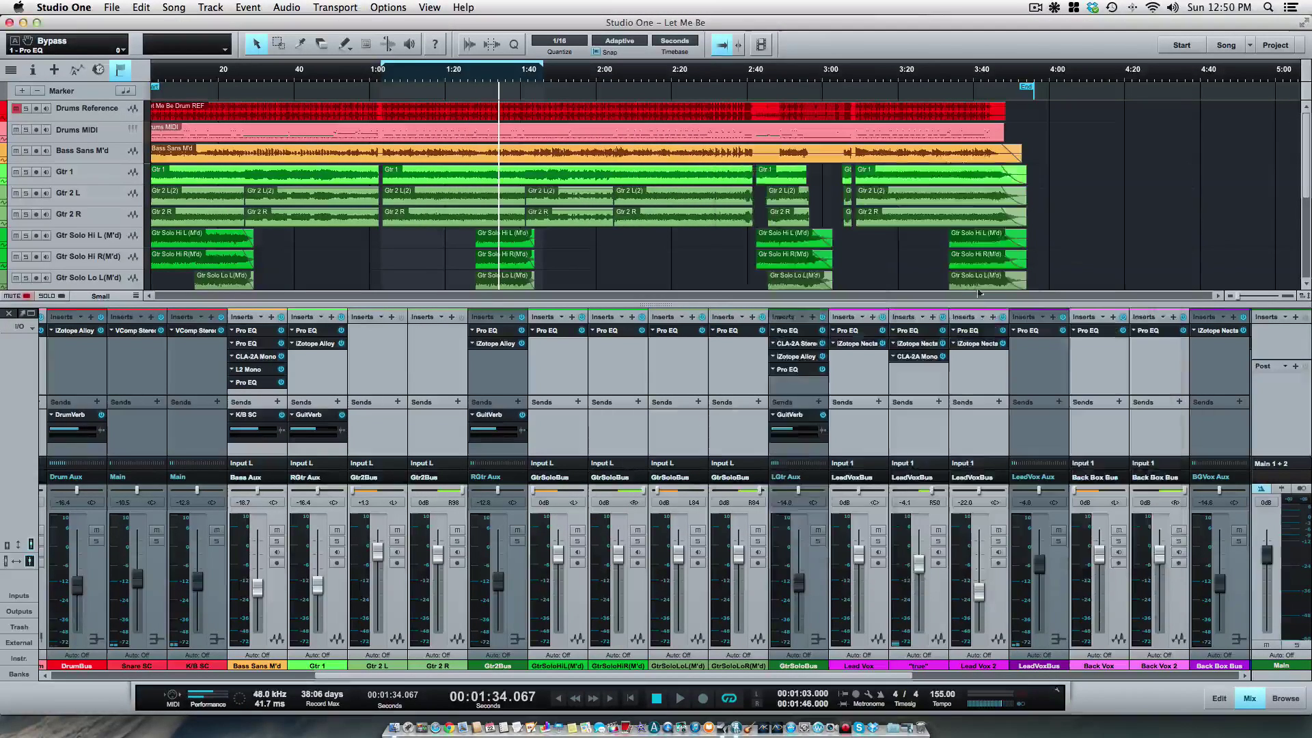
# Inspect the Pro EQ settings on Gtr Solo Hi L, Gtr Solo Hi R and Gtr Solo Lo L, closing the EQ windows
pyautogui.click(552, 333)
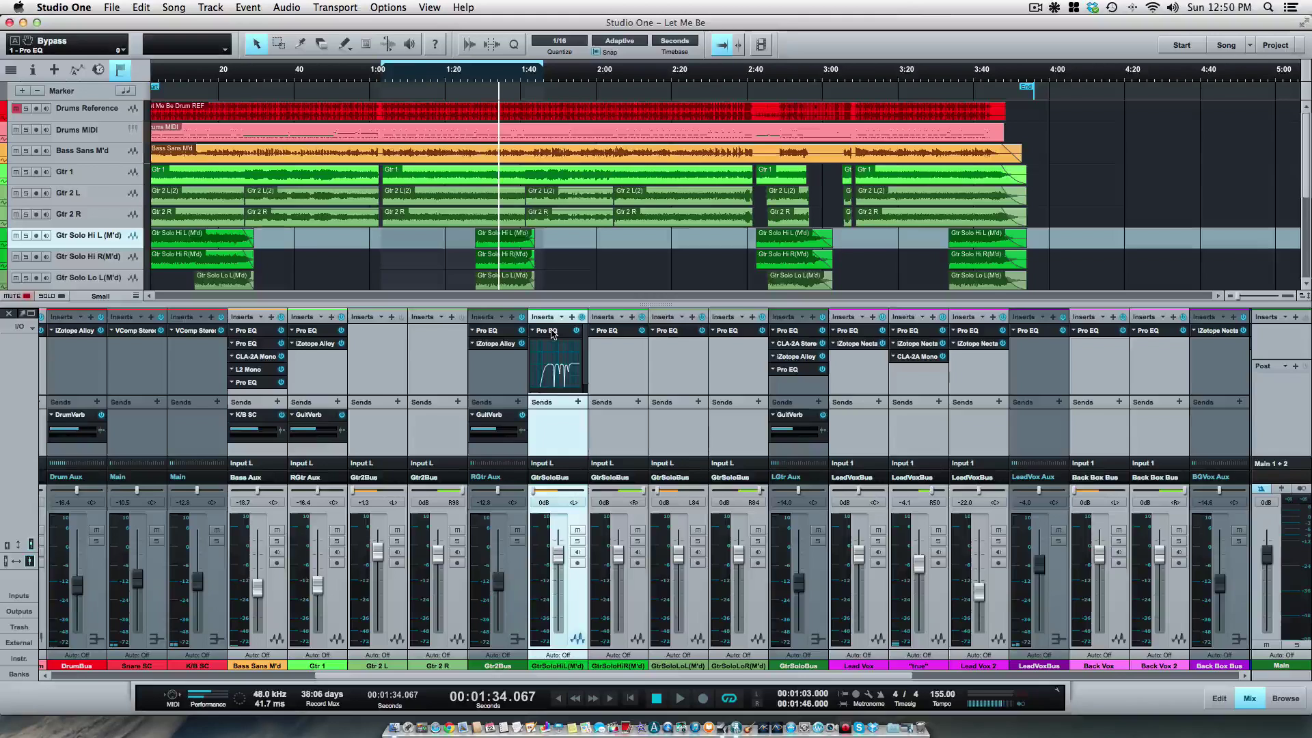
pyautogui.click(552, 333)
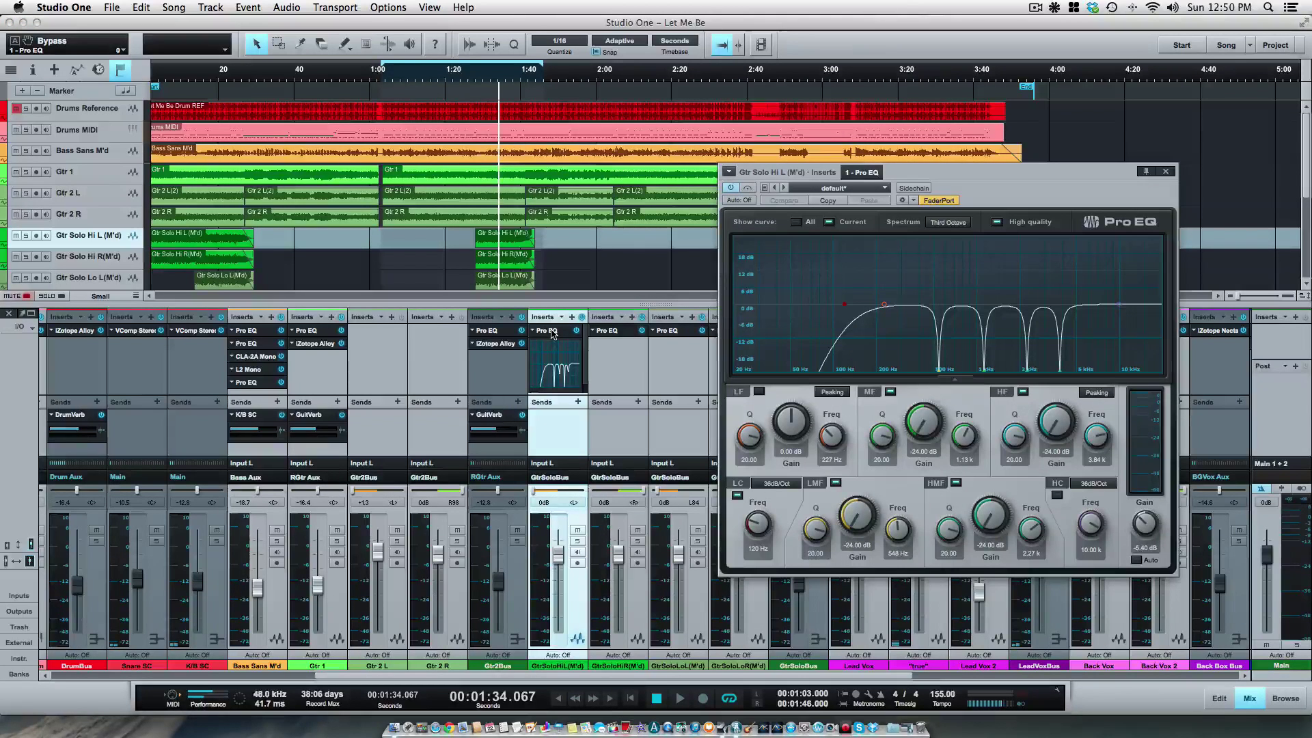
pyautogui.click(613, 333)
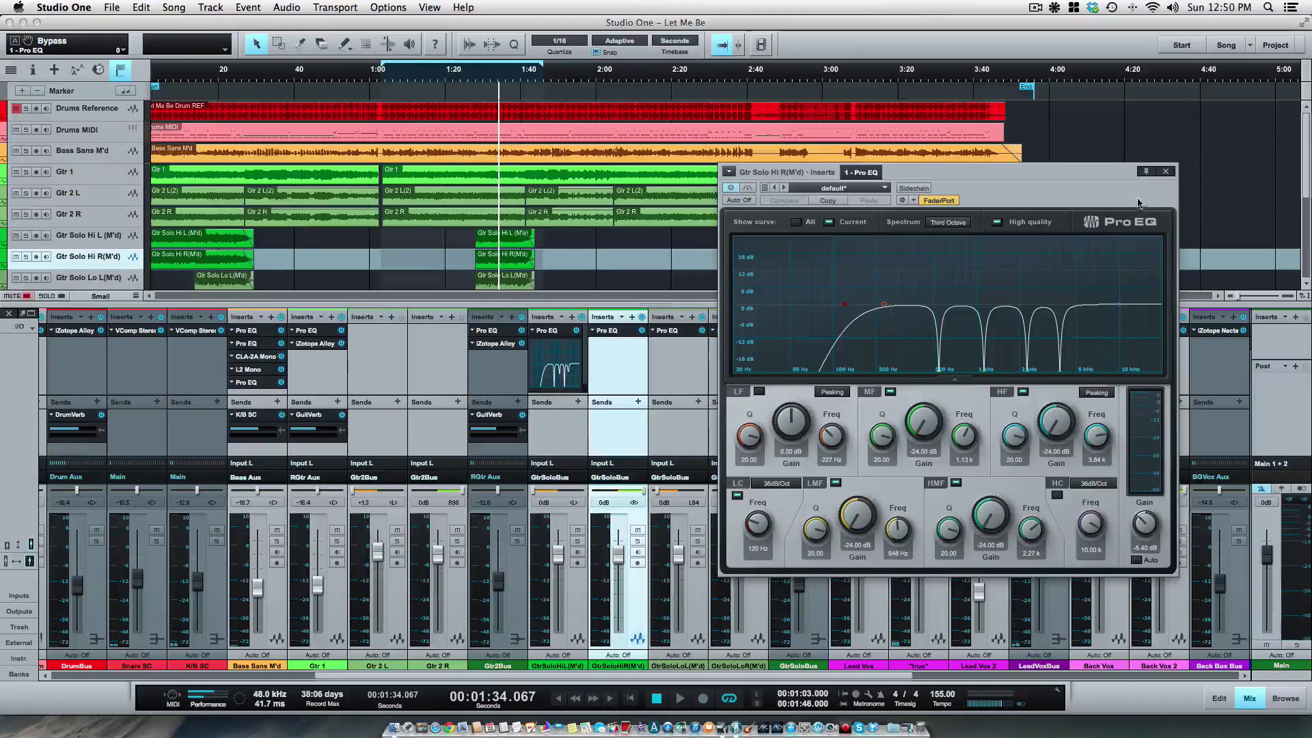
pyautogui.click(1166, 171)
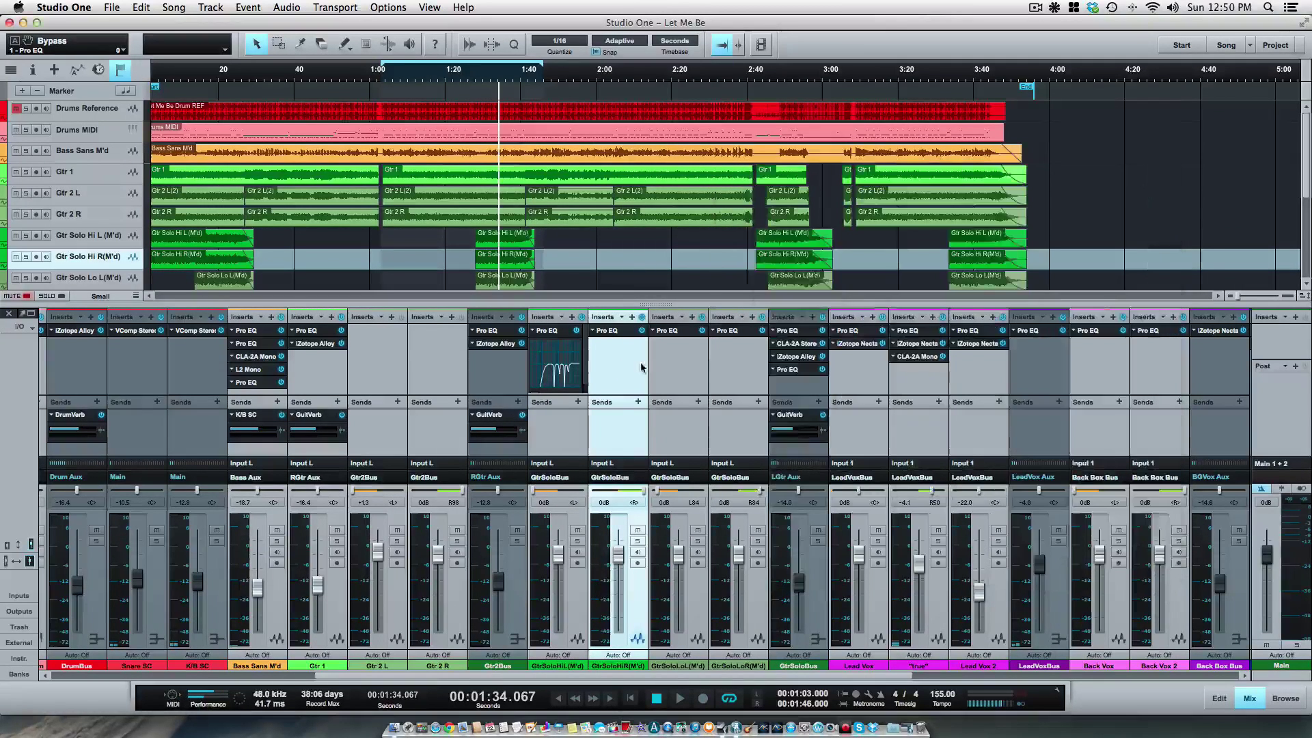
pyautogui.click(673, 339)
pyautogui.click(873, 97)
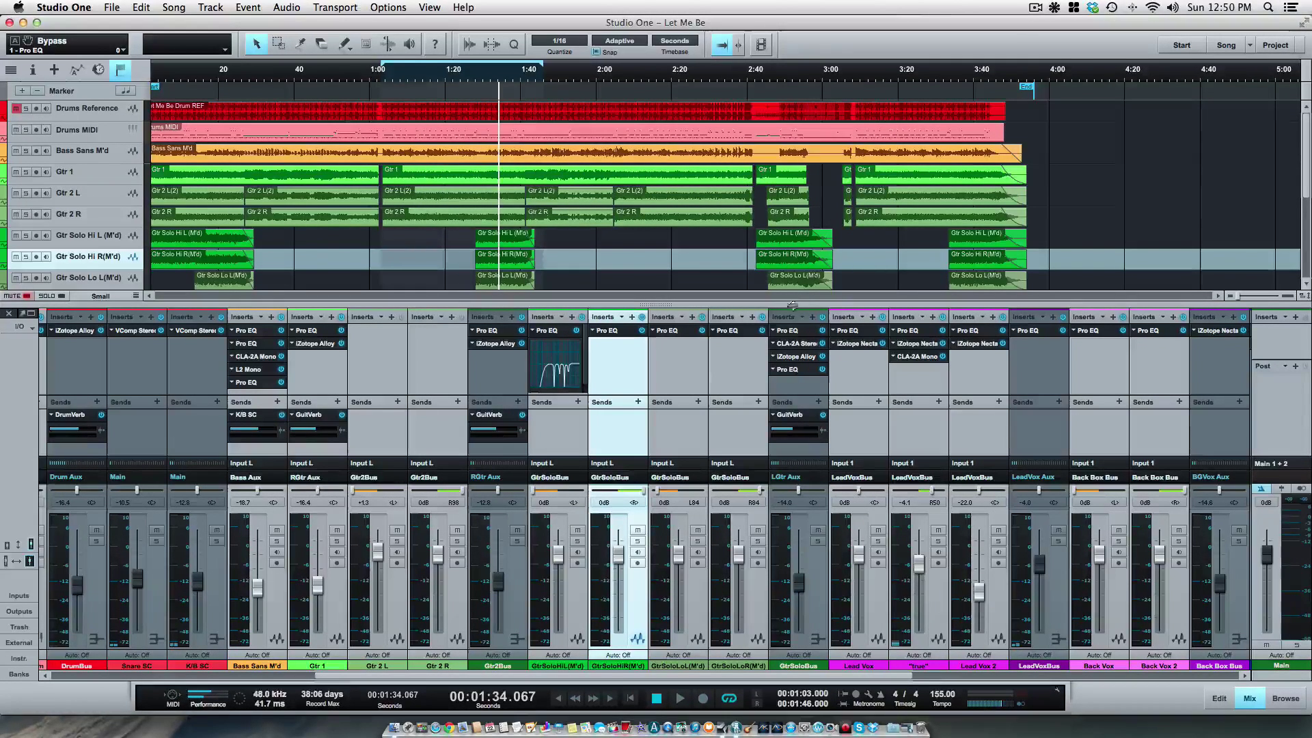
# Solo GtrSoloBus, set the loop range from 1:28 to 1:45, start playback and open the bus's first Pro EQ
pyautogui.click(818, 540)
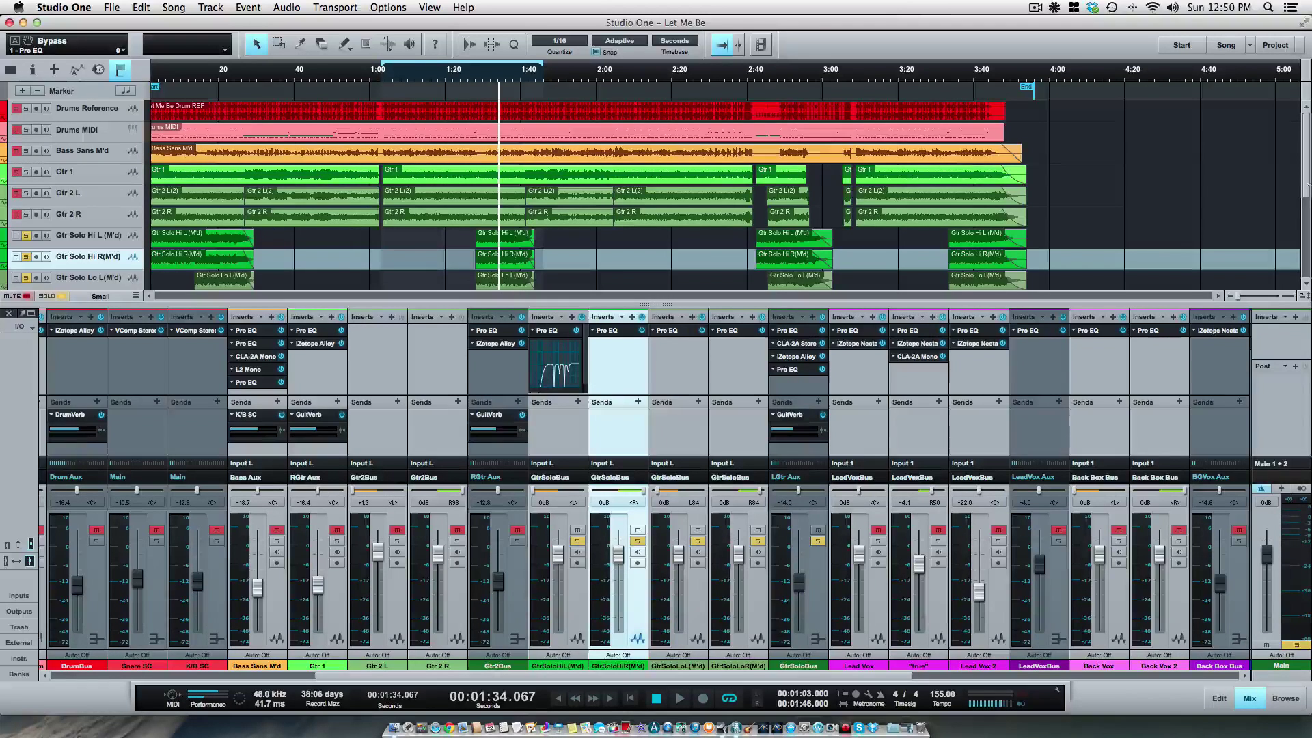
pyautogui.scroll(-3, 377, 198)
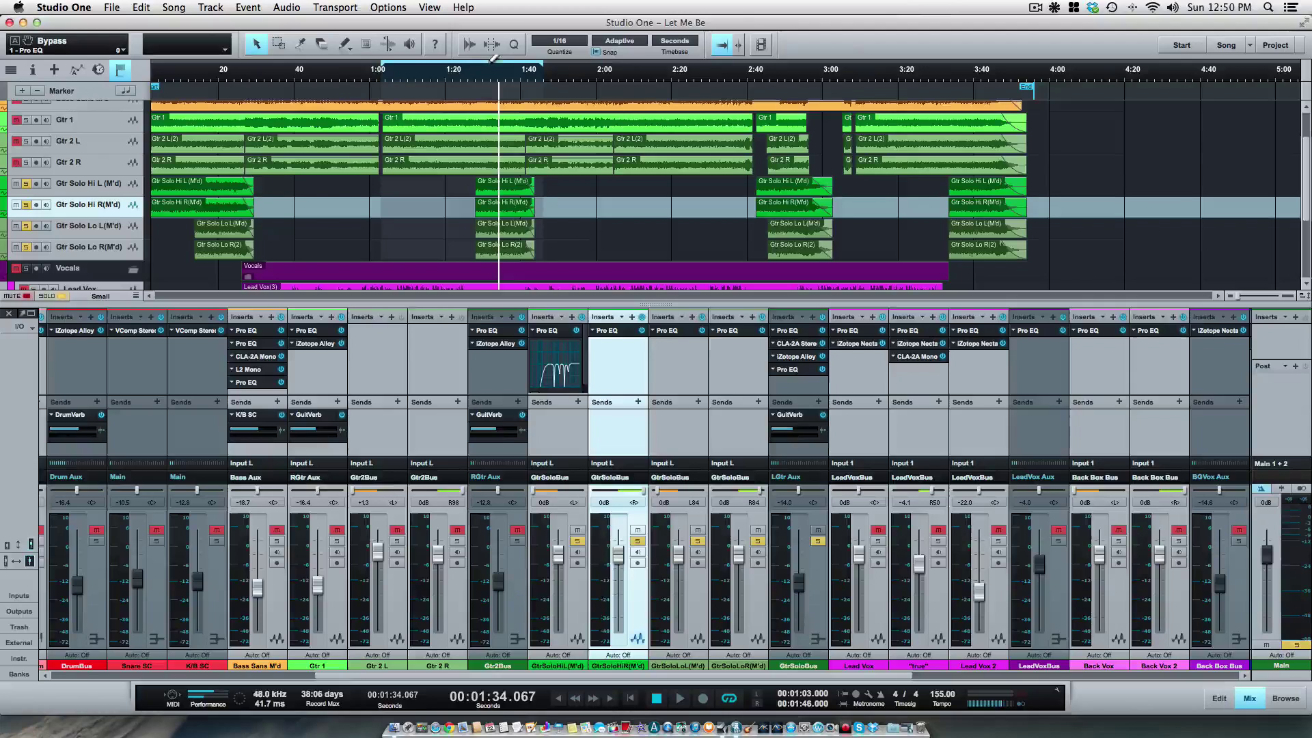
pyautogui.moveTo(538, 62); pyautogui.dragTo(482, 63)
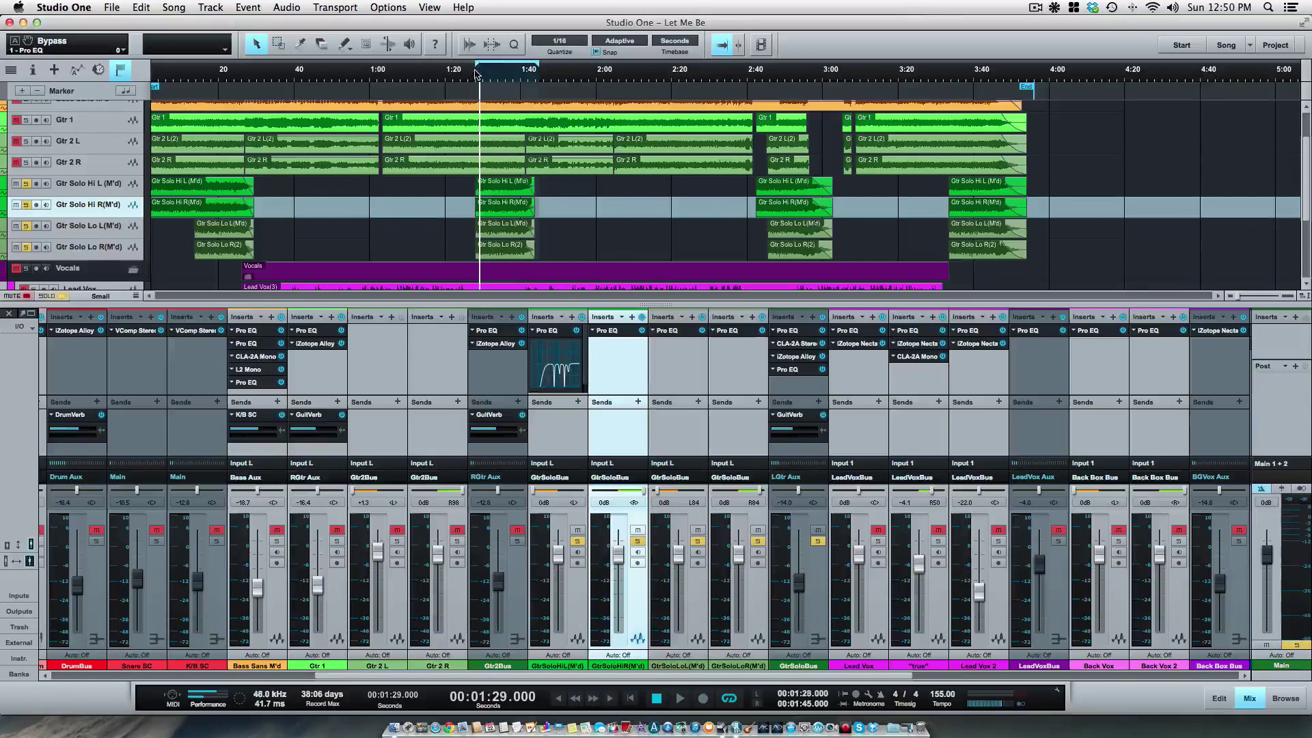
pyautogui.press('space')
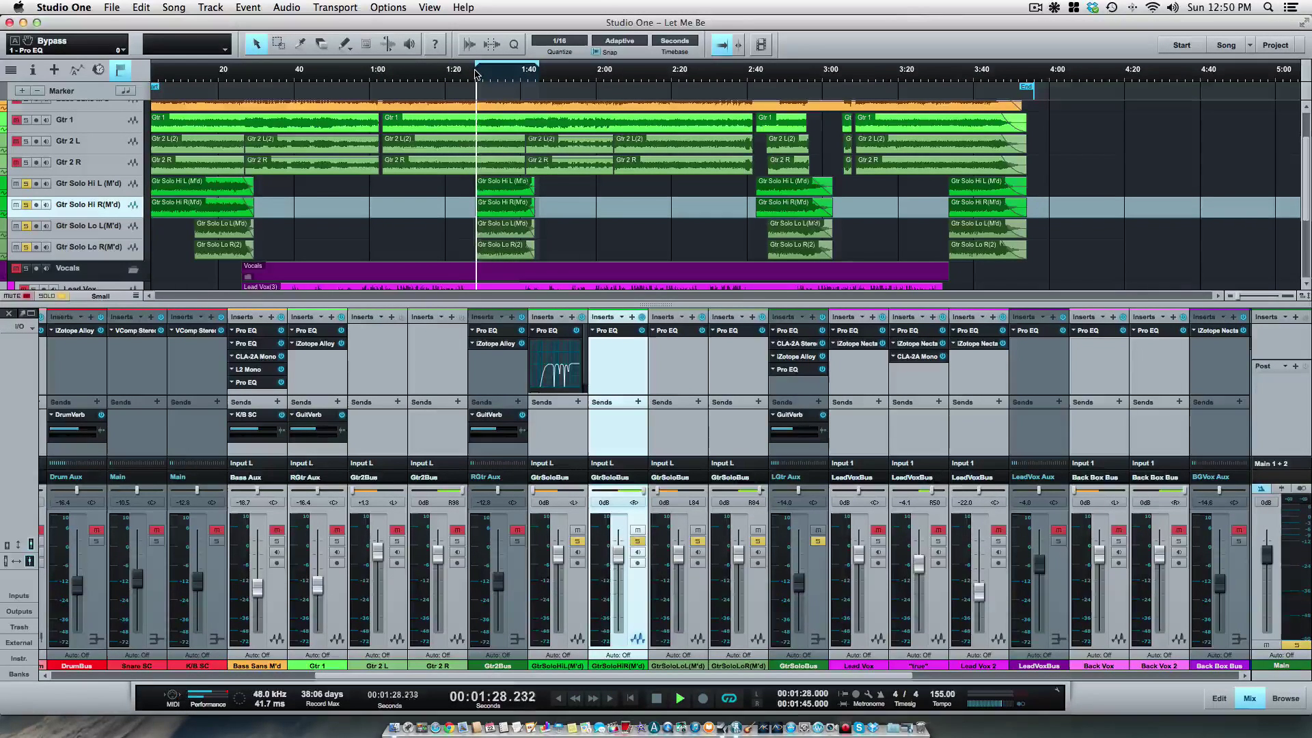
pyautogui.doubleClick(792, 331)
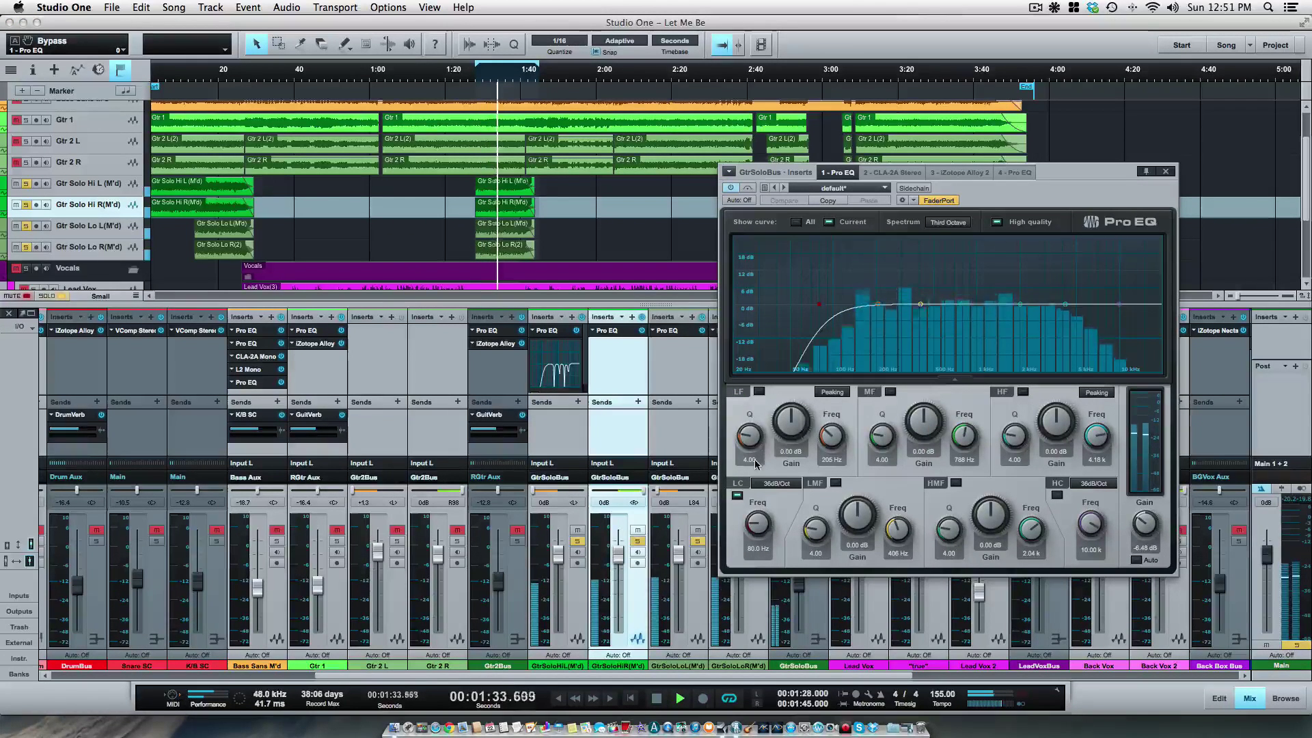
# Set the Q of the LF, LMF, MF, HMF and HF bands to 20
pyautogui.click(756, 463)
pyautogui.write('20')
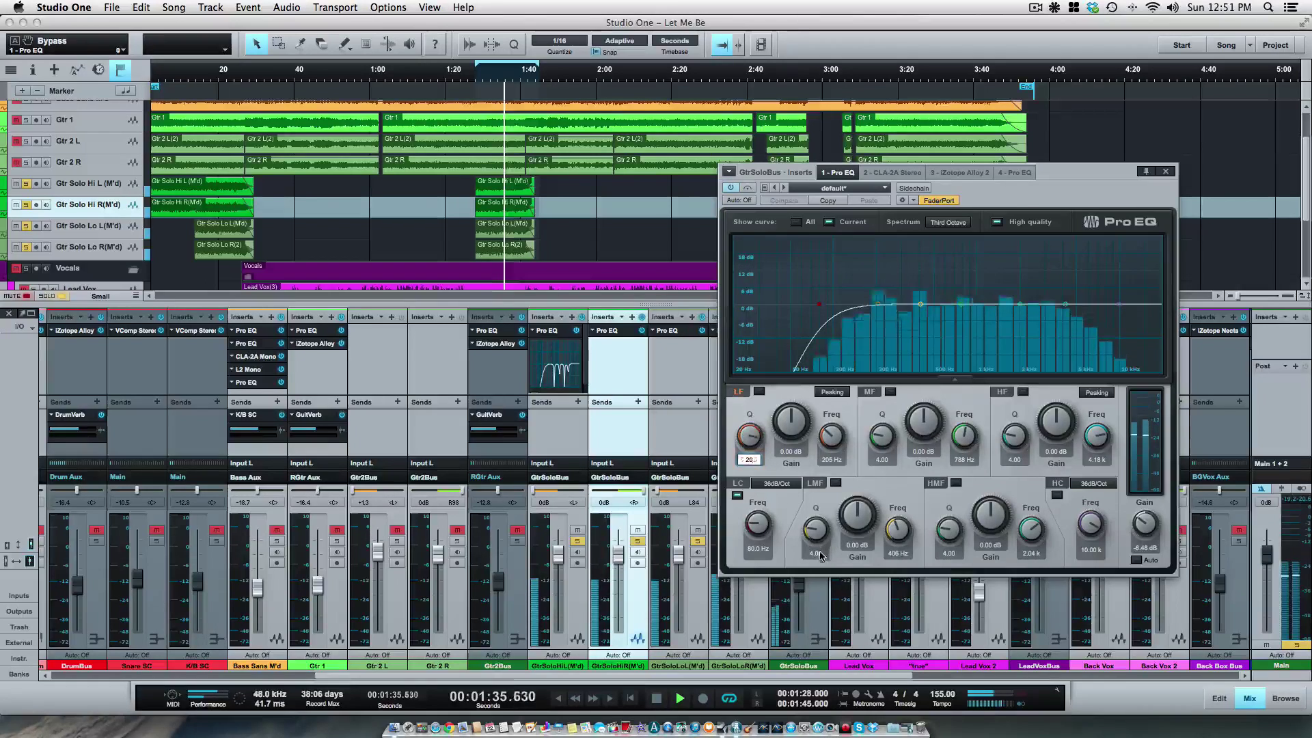
pyautogui.press('Return')
pyautogui.click(815, 554)
pyautogui.write('20')
pyautogui.press('Return')
pyautogui.click(882, 459)
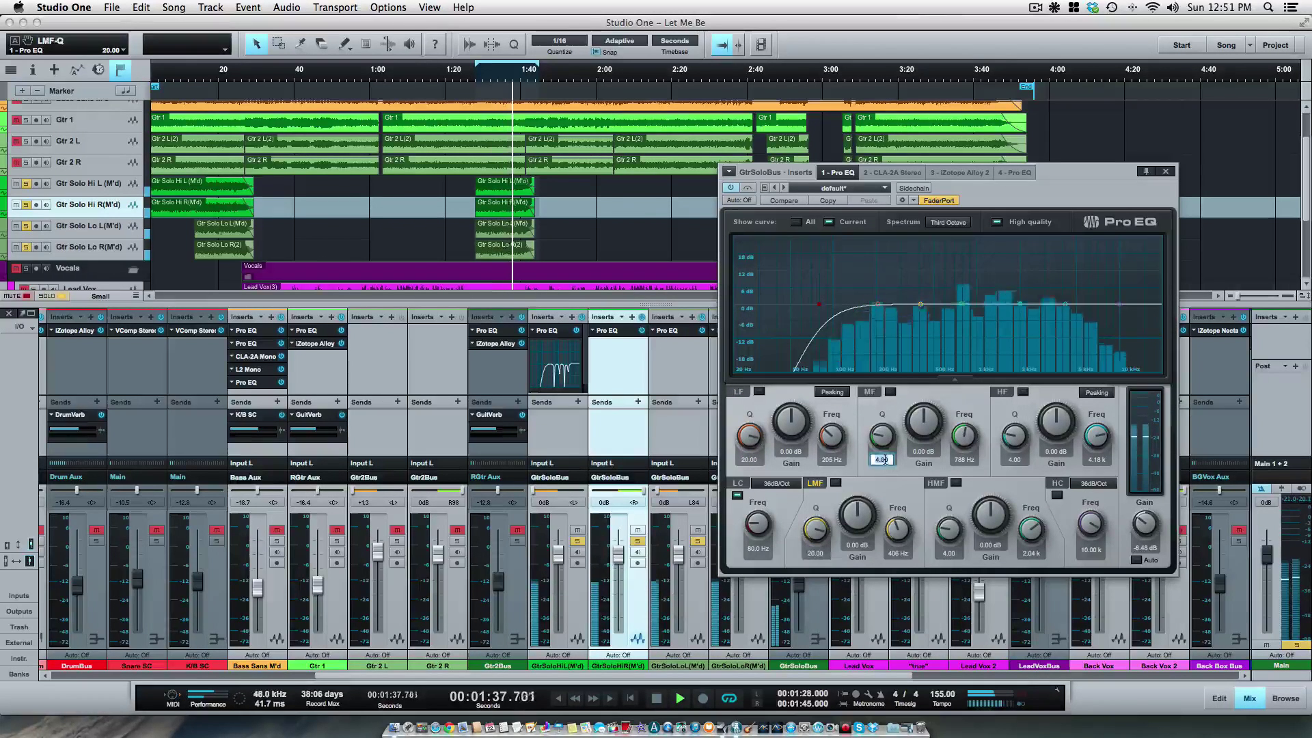
pyautogui.write('20')
pyautogui.click(950, 554)
pyautogui.write('20')
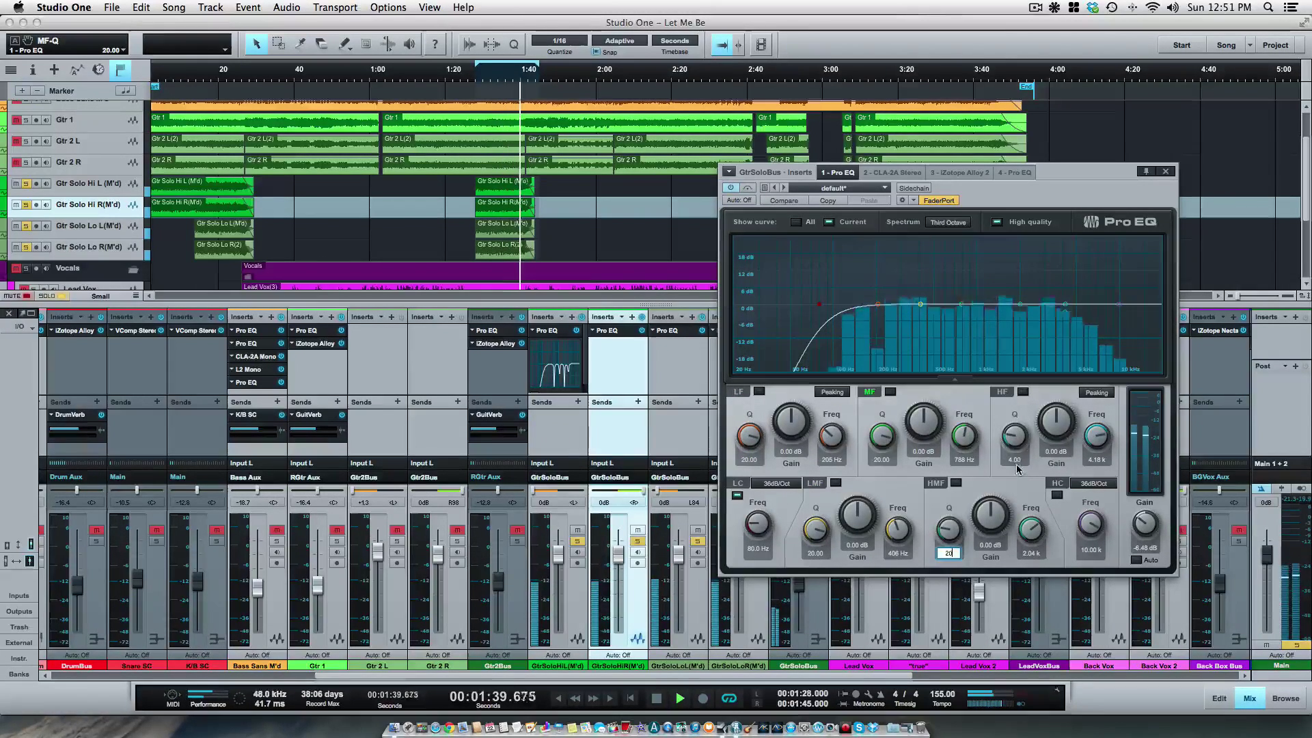
pyautogui.click(1014, 459)
pyautogui.write('20')
pyautogui.press('Return')
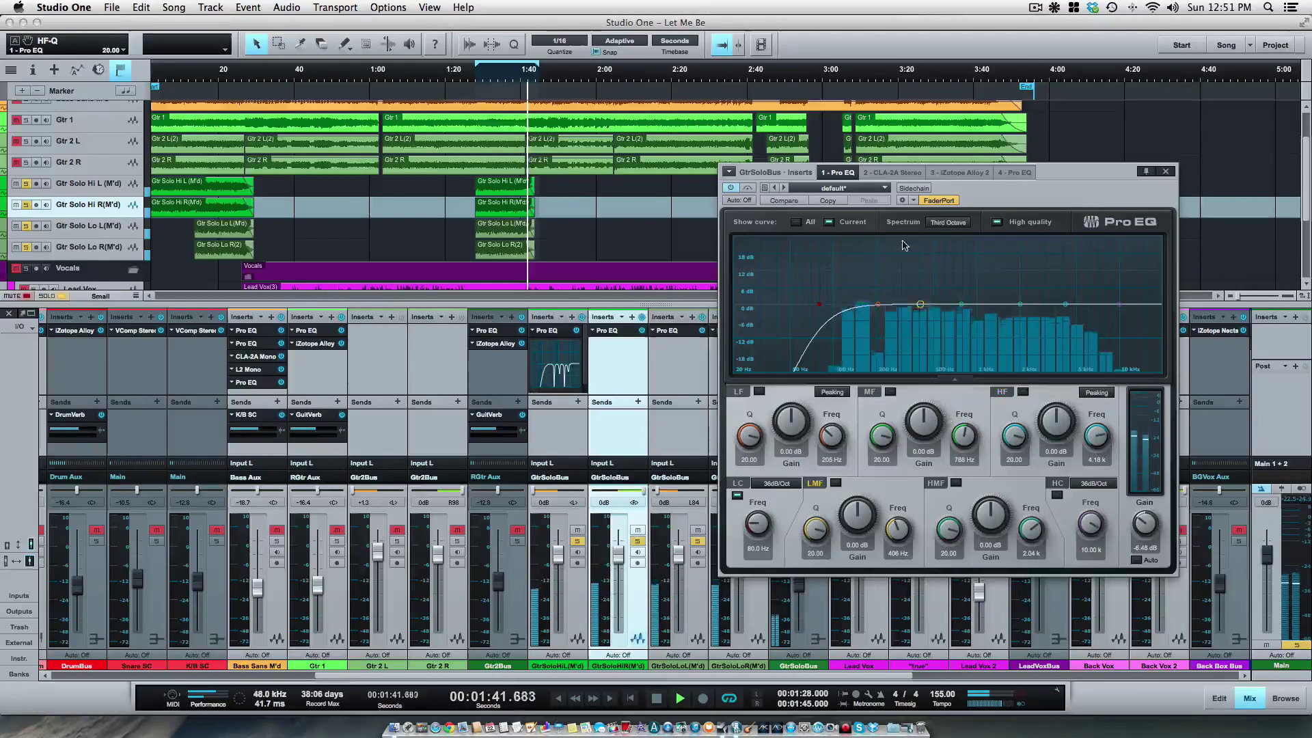
# Sweep the LF band with full boost during playback, settle on 185 Hz and cut it to -23.04 dB
pyautogui.moveTo(878, 304); pyautogui.dragTo(873, 224)
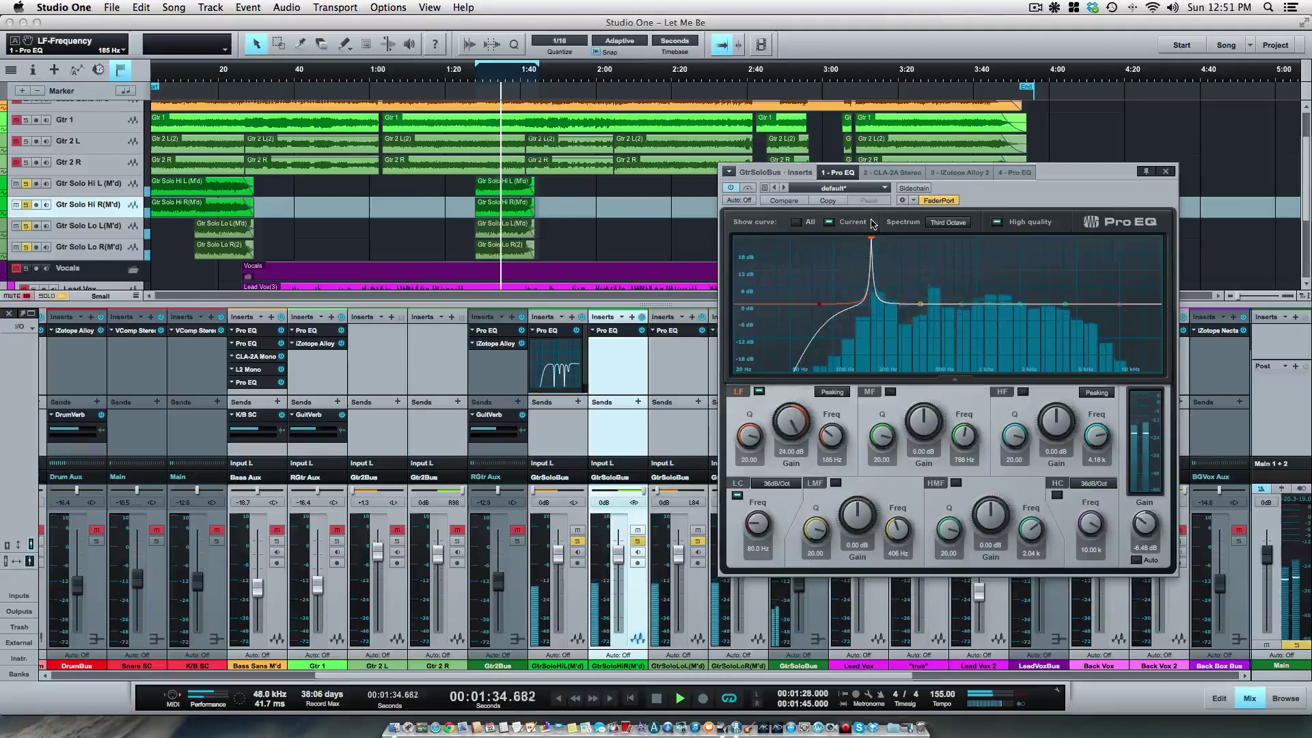
pyautogui.moveTo(788, 422); pyautogui.dragTo(780, 542)
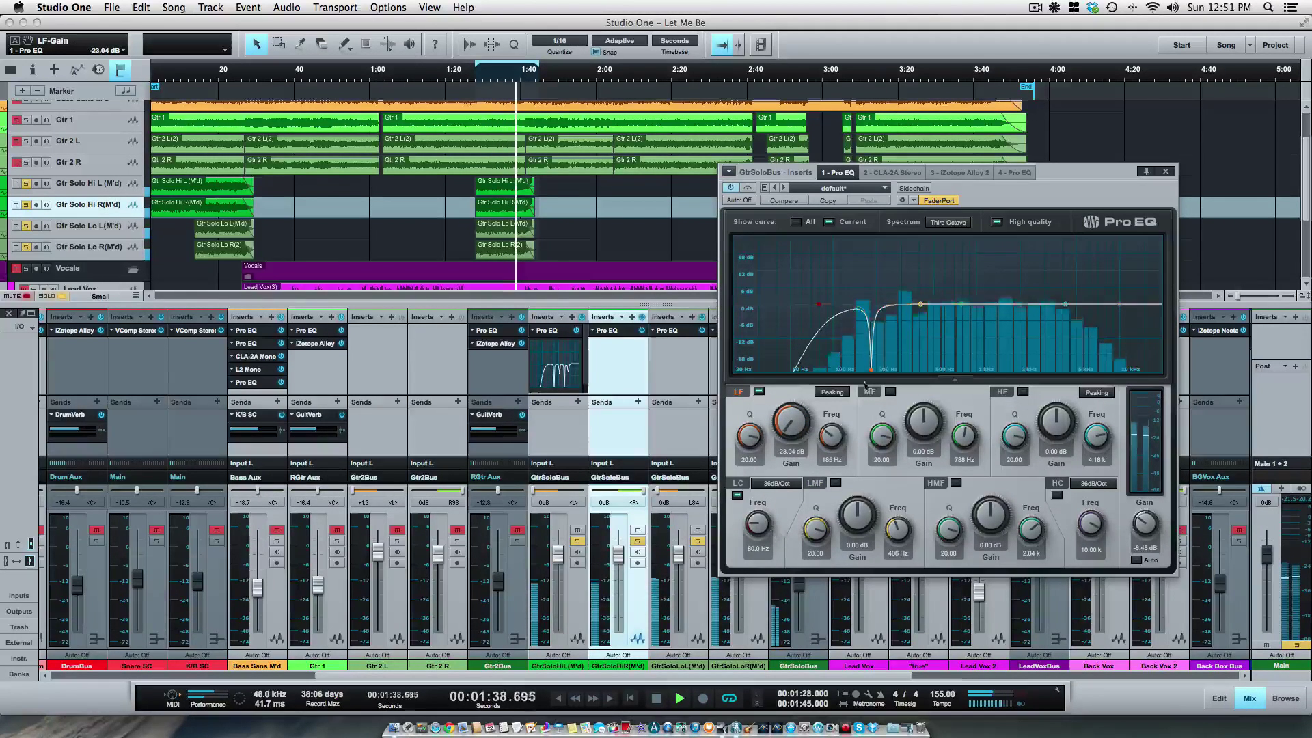
# Sweep the boosted LMF and MF bands for resonances and cut 548 Hz to -24 dB and 833 Hz to -17.04 dB
pyautogui.moveTo(920, 303); pyautogui.dragTo(939, 216)
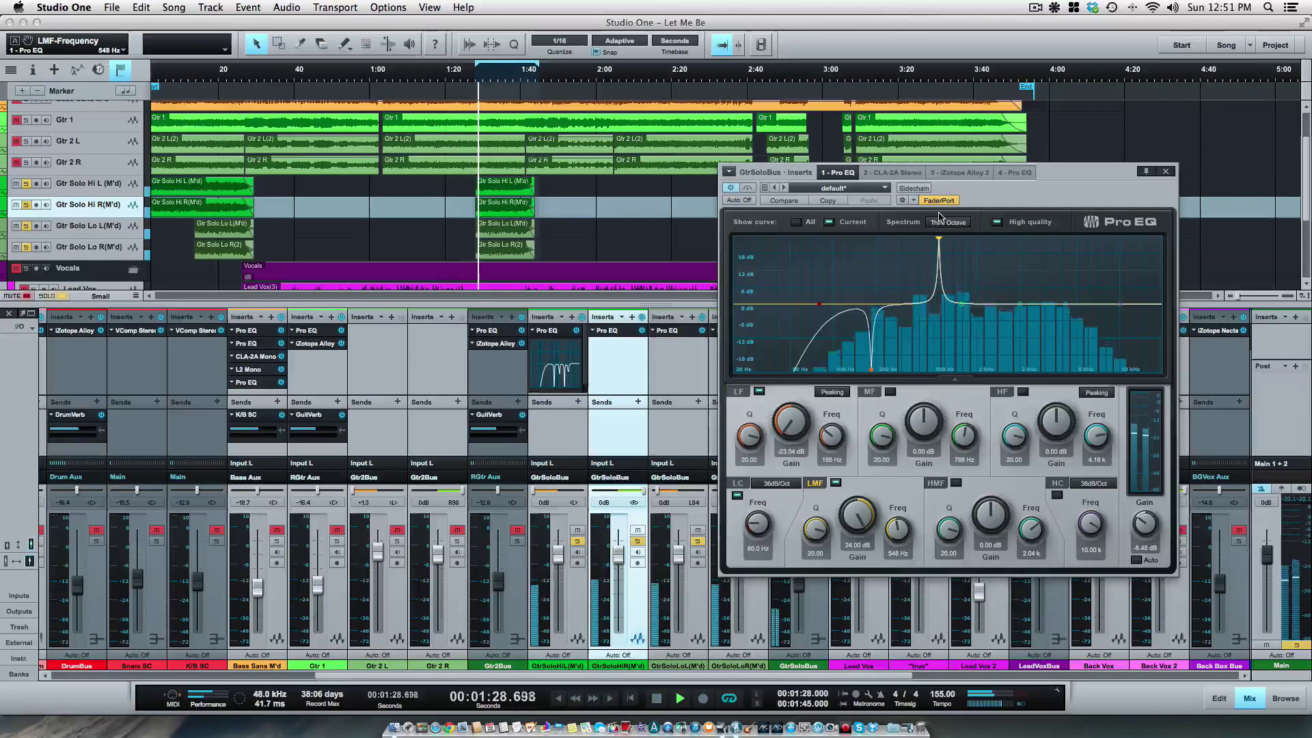
pyautogui.moveTo(939, 217); pyautogui.dragTo(939, 216)
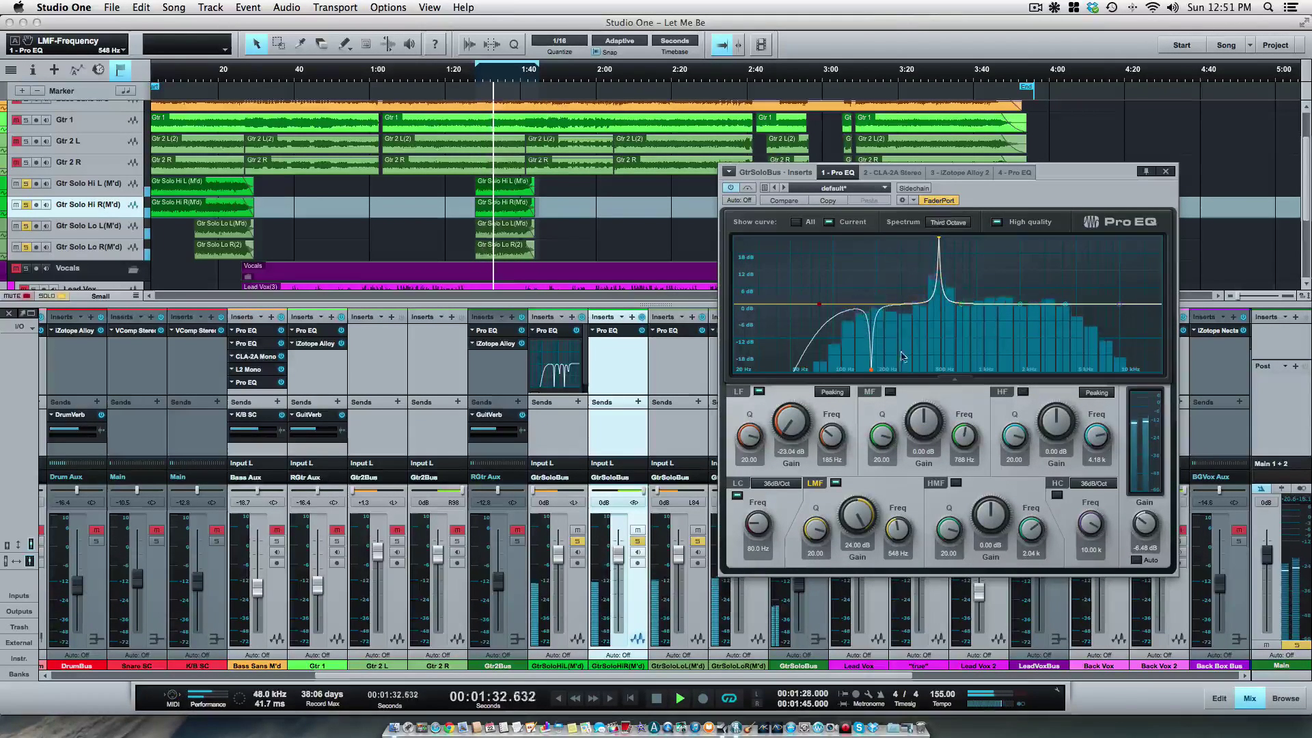
pyautogui.moveTo(854, 513); pyautogui.dragTo(834, 596)
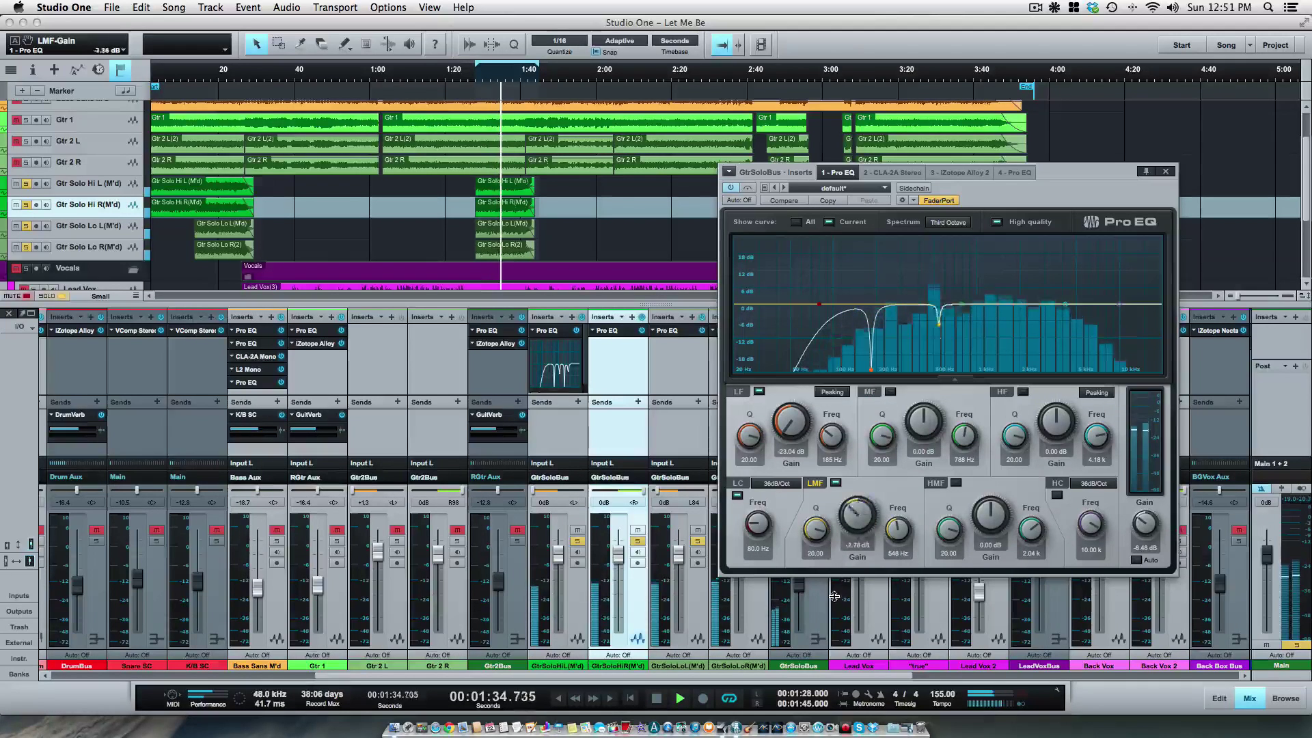
pyautogui.click(956, 306)
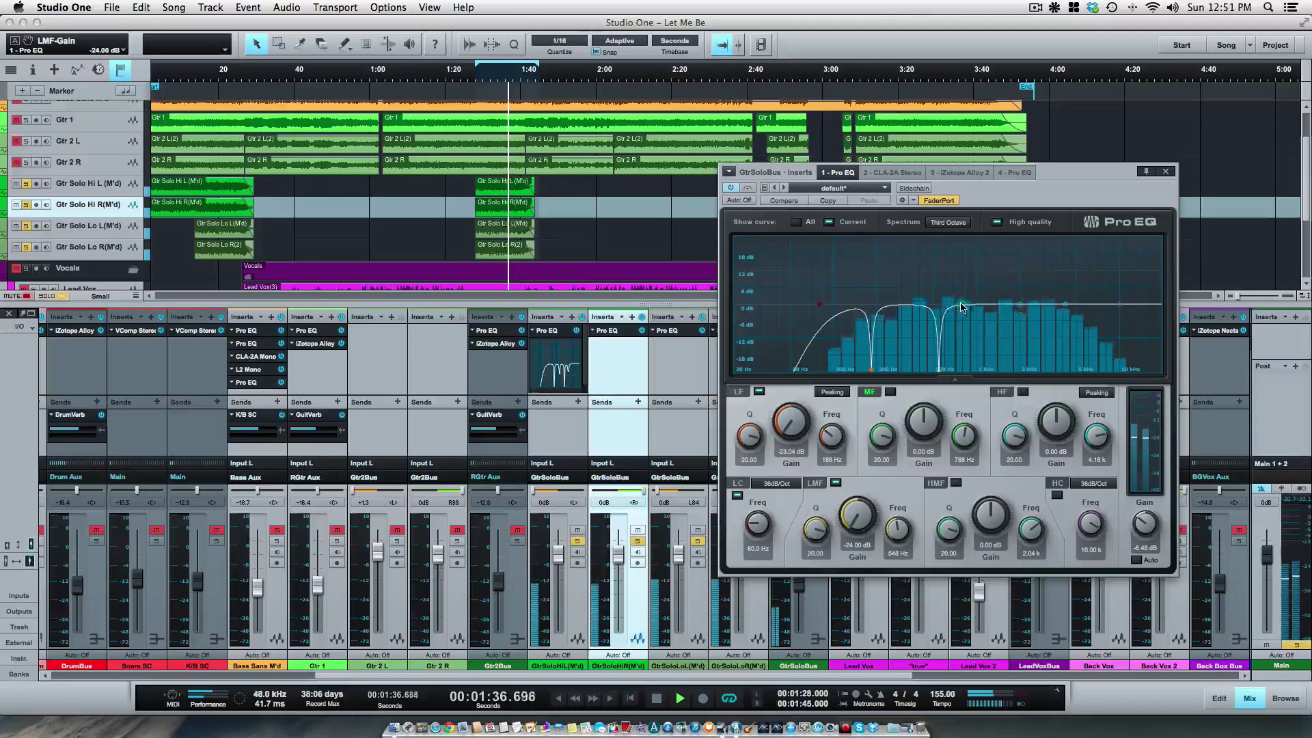
pyautogui.moveTo(961, 307); pyautogui.dragTo(967, 224)
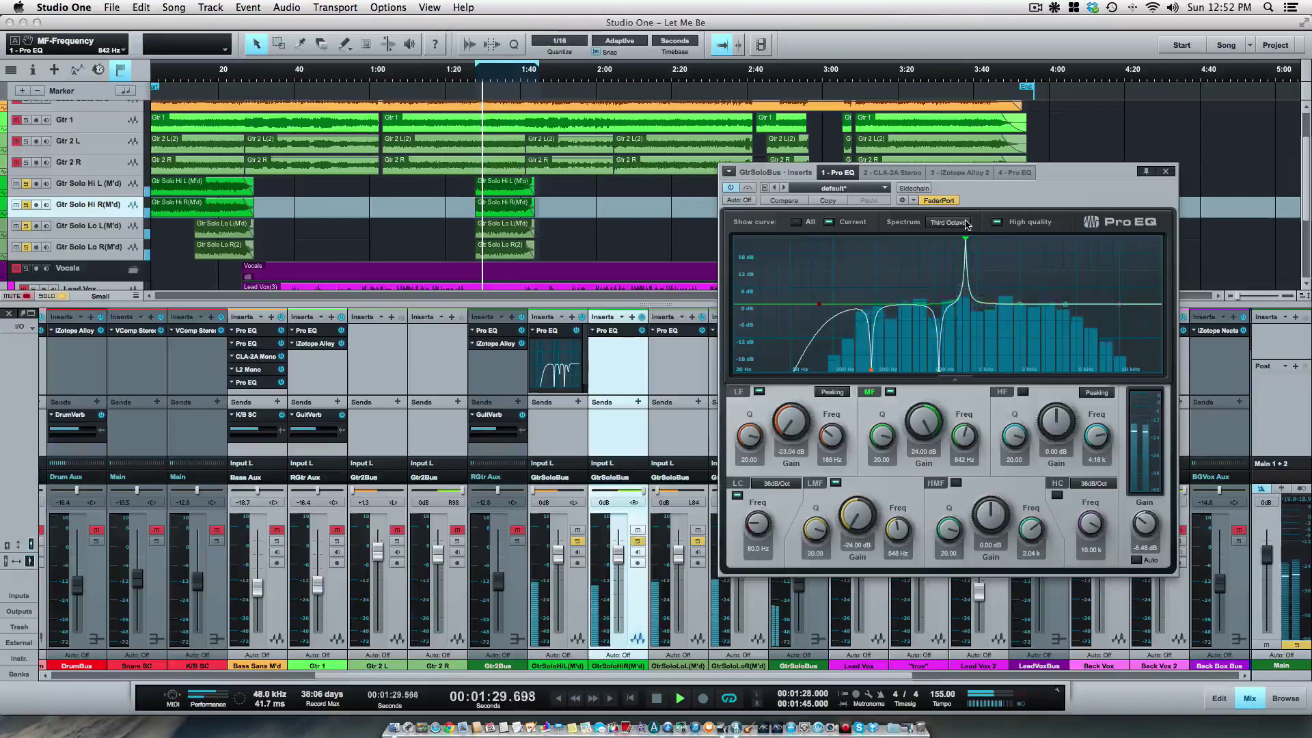
pyautogui.moveTo(967, 224); pyautogui.dragTo(963, 224)
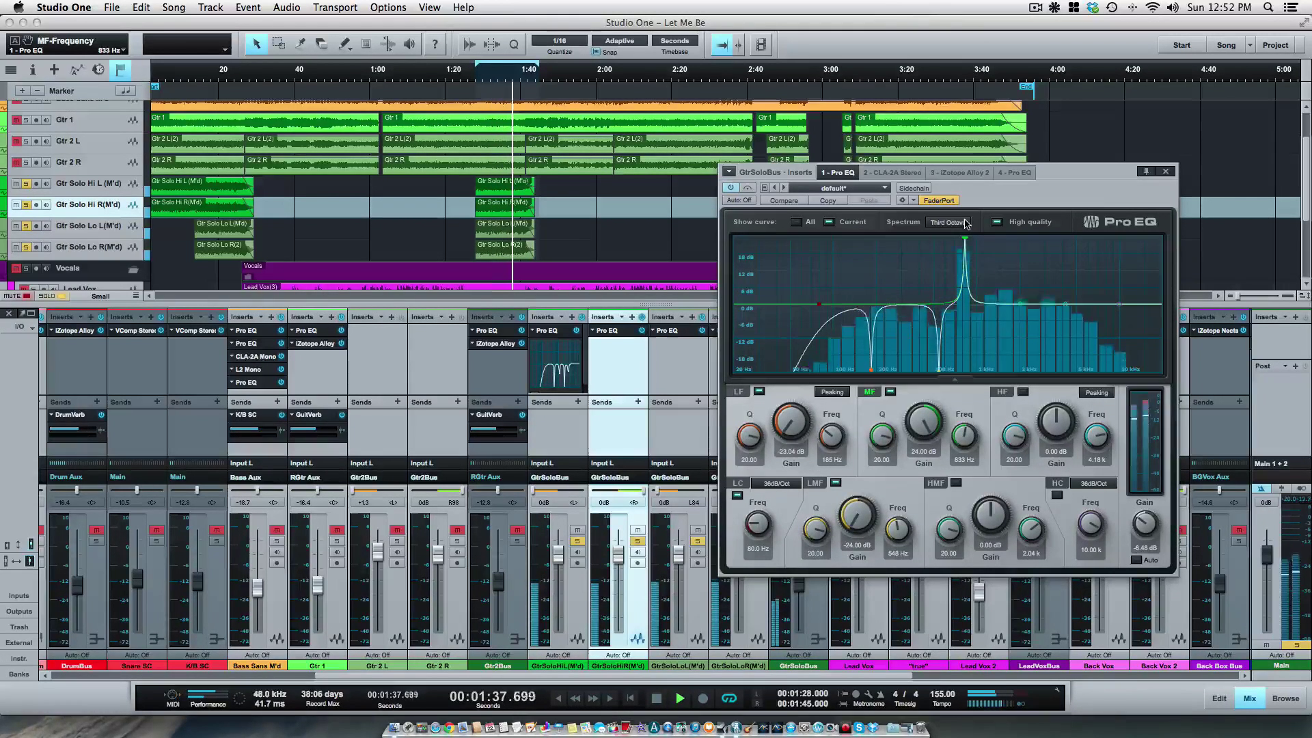
pyautogui.moveTo(934, 412); pyautogui.dragTo(907, 412)
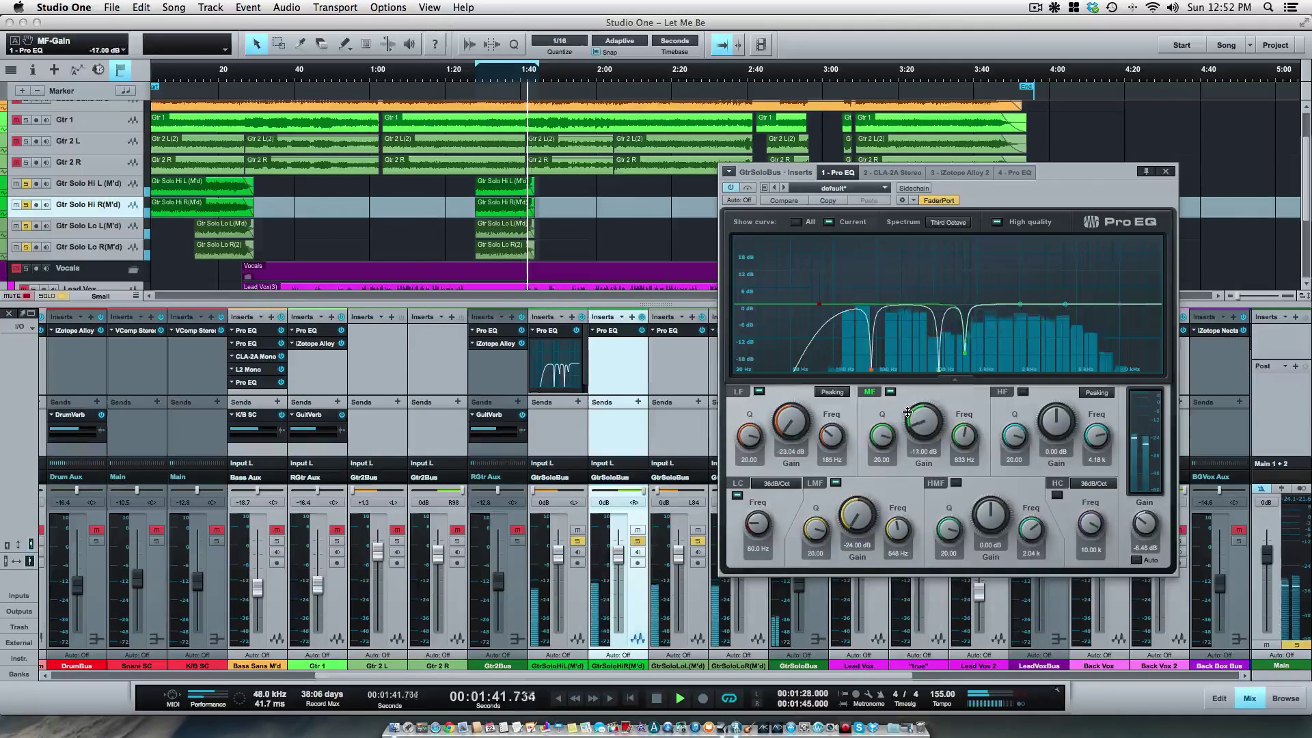
# Sweep the boosted HMF and HF bands for resonances and cut 1.25 kHz to -24 dB and 1.94 kHz to -18 dB
pyautogui.moveTo(1021, 307); pyautogui.dragTo(991, 231)
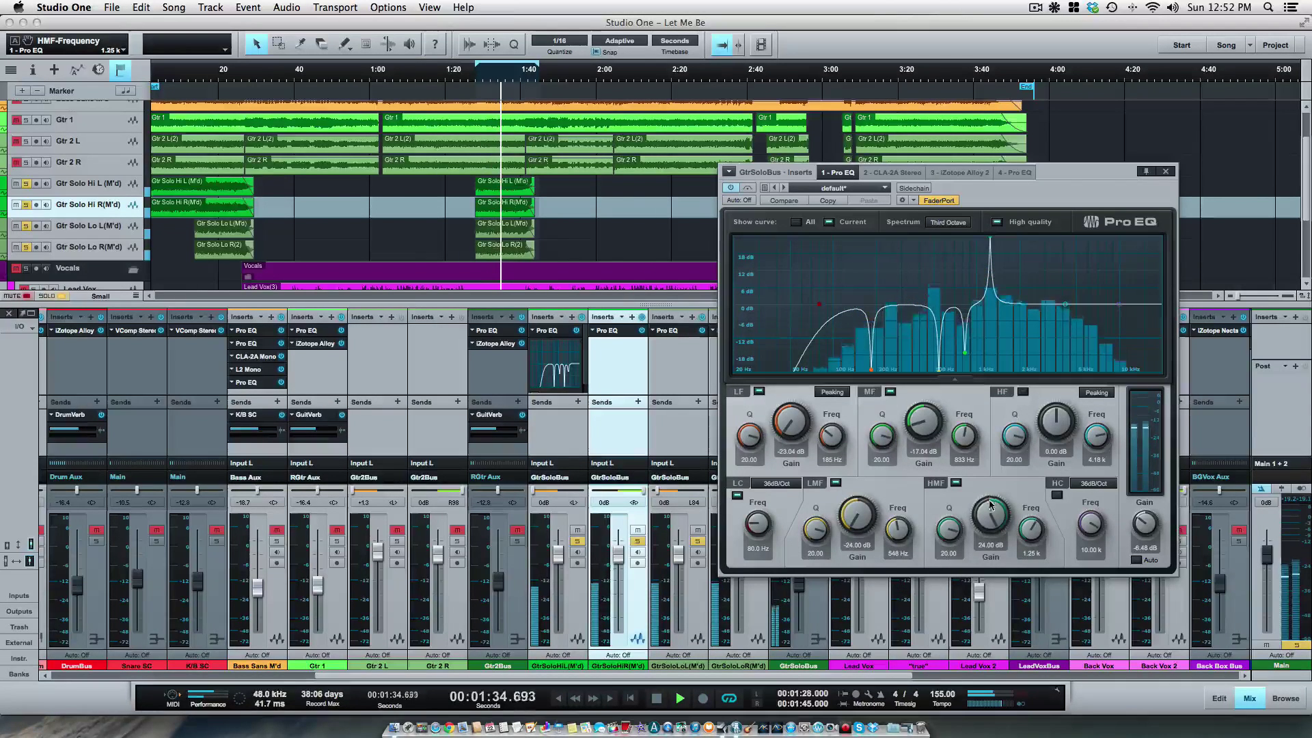
pyautogui.moveTo(990, 504); pyautogui.dragTo(991, 546)
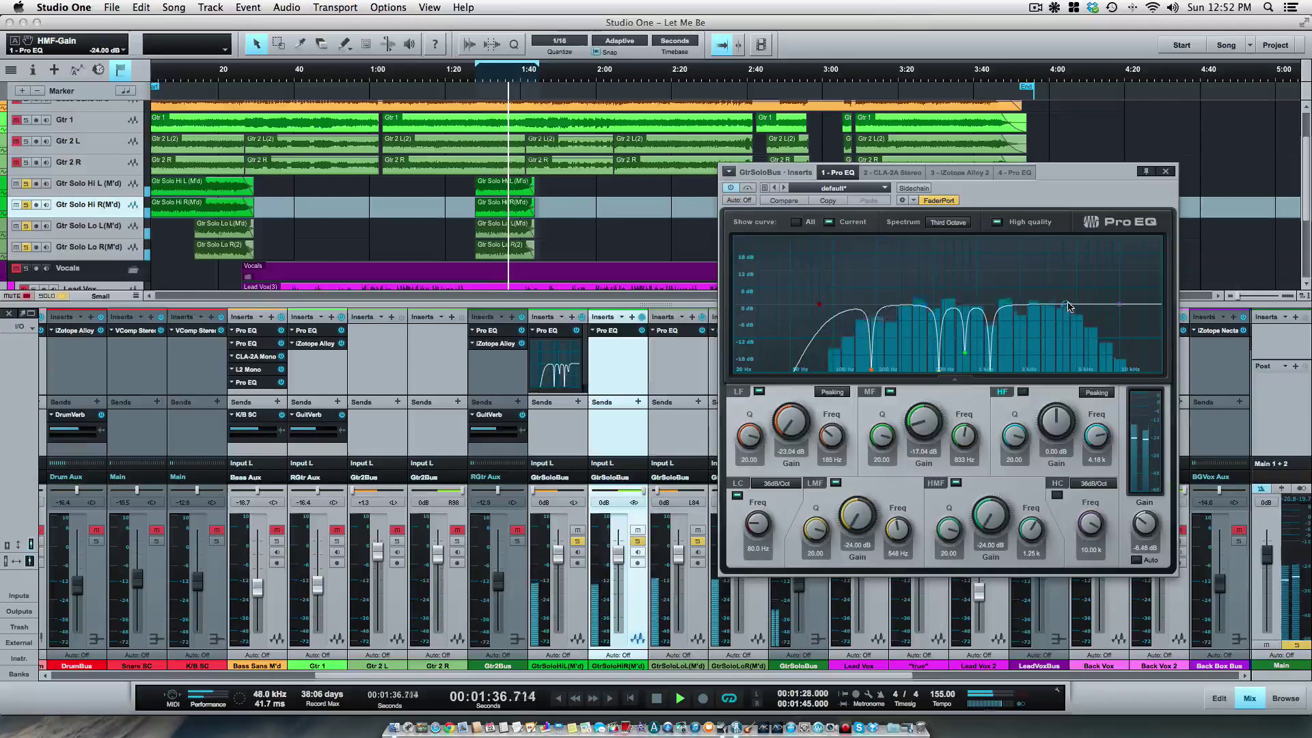
pyautogui.moveTo(1069, 307); pyautogui.dragTo(1019, 233)
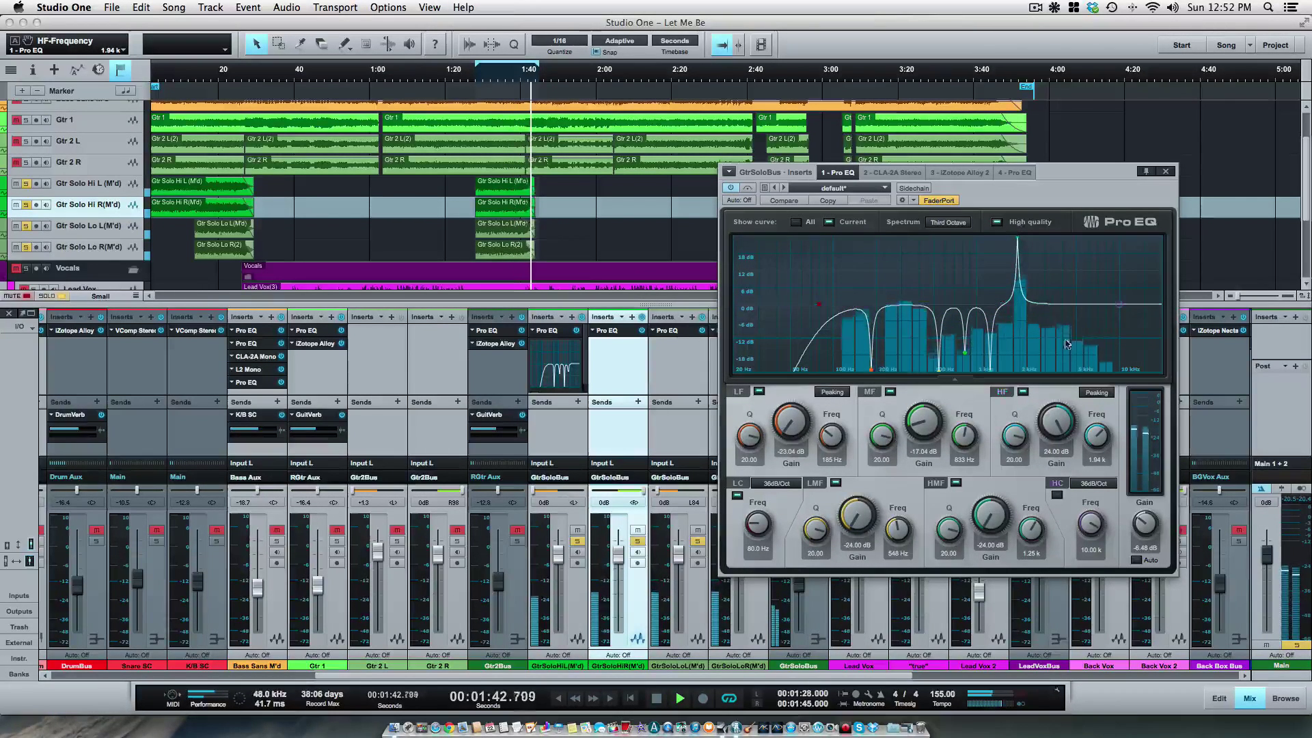
pyautogui.press('space')
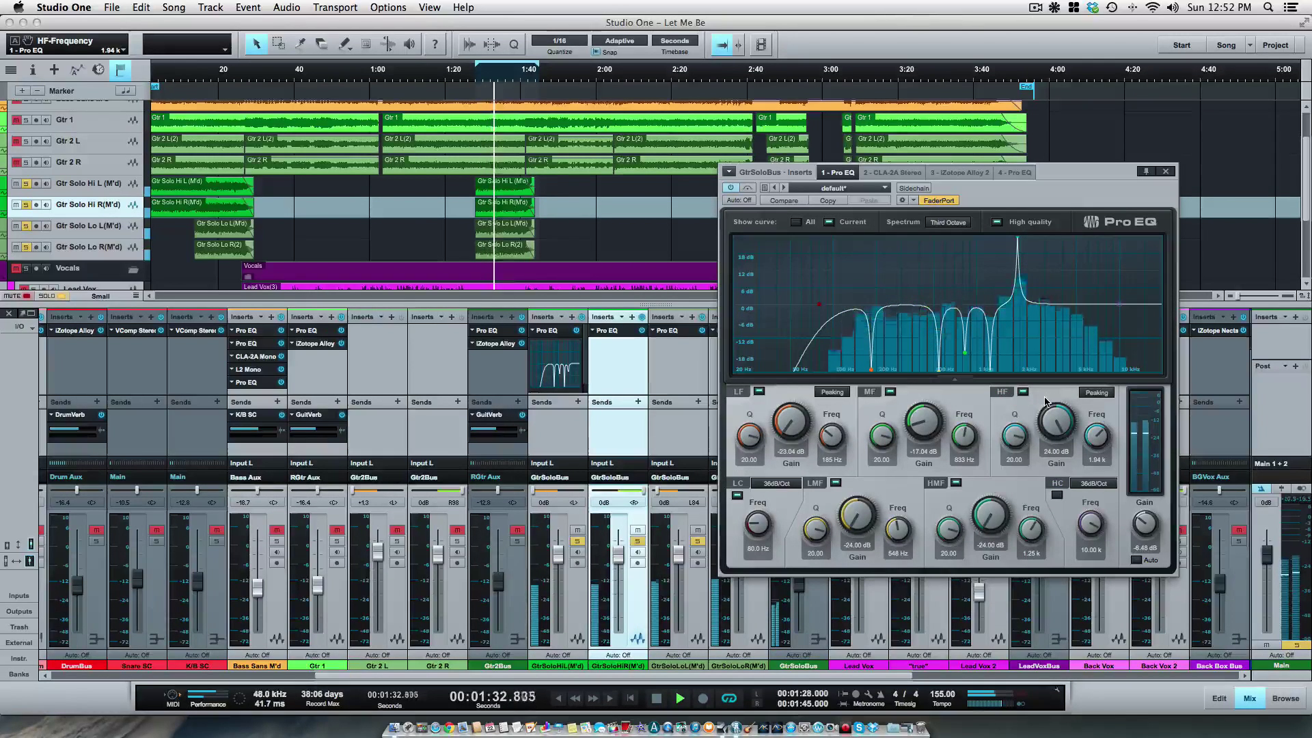
pyautogui.moveTo(1055, 420); pyautogui.dragTo(1043, 534)
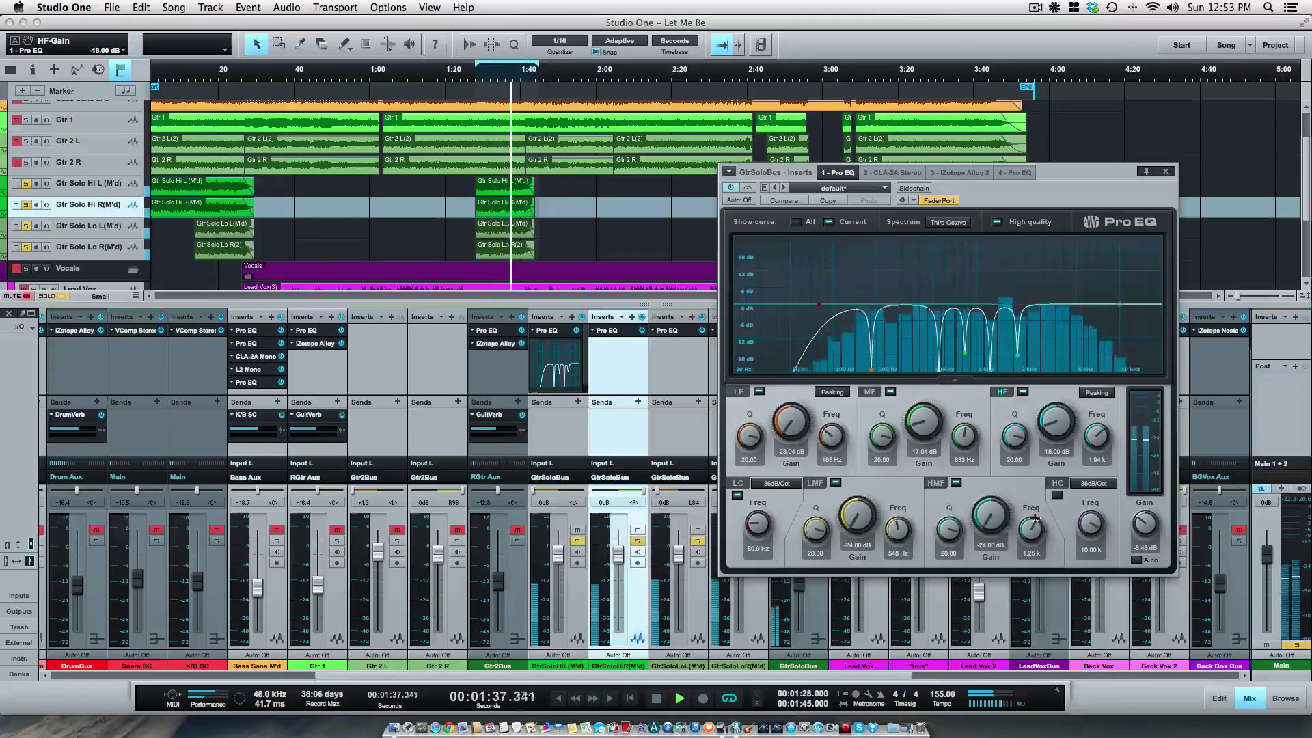
# Play the guitar solo from the loop start and compare the sound with the bus Pro EQ bypassed and active
pyautogui.click(749, 189)
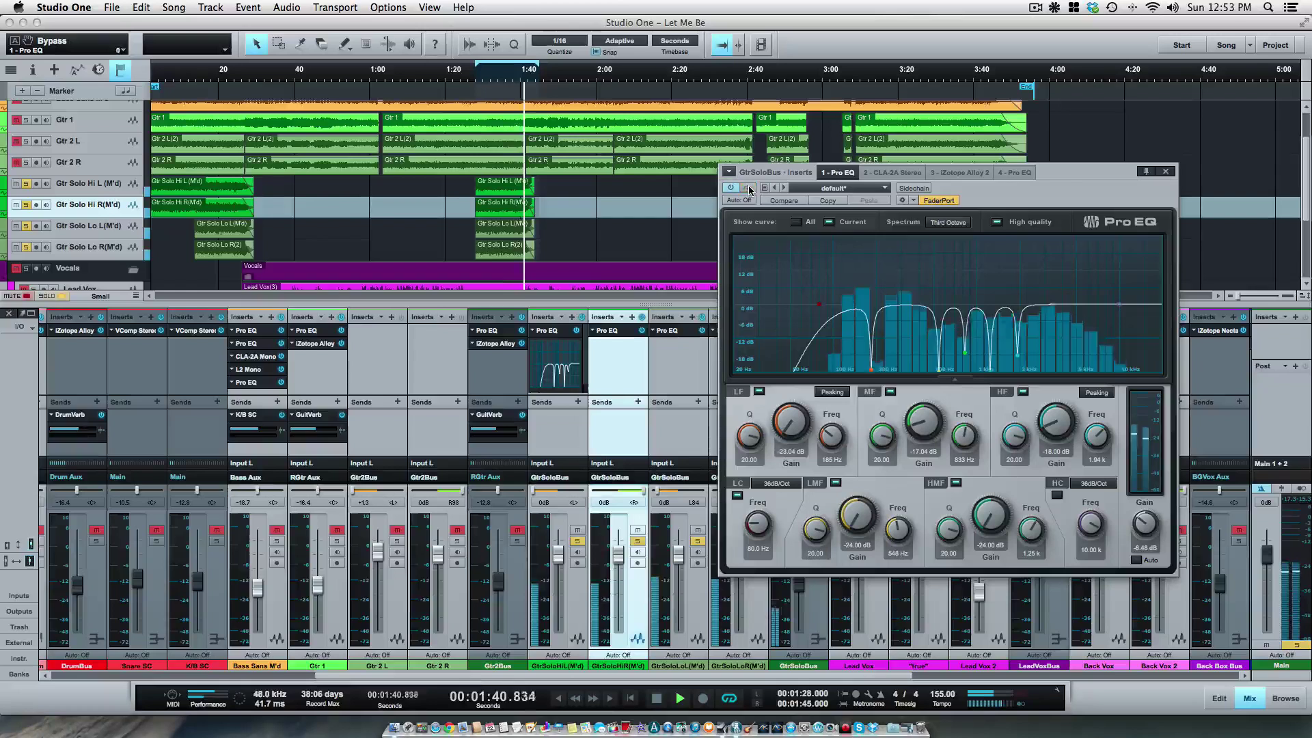
pyautogui.press('space')
pyautogui.click(477, 76)
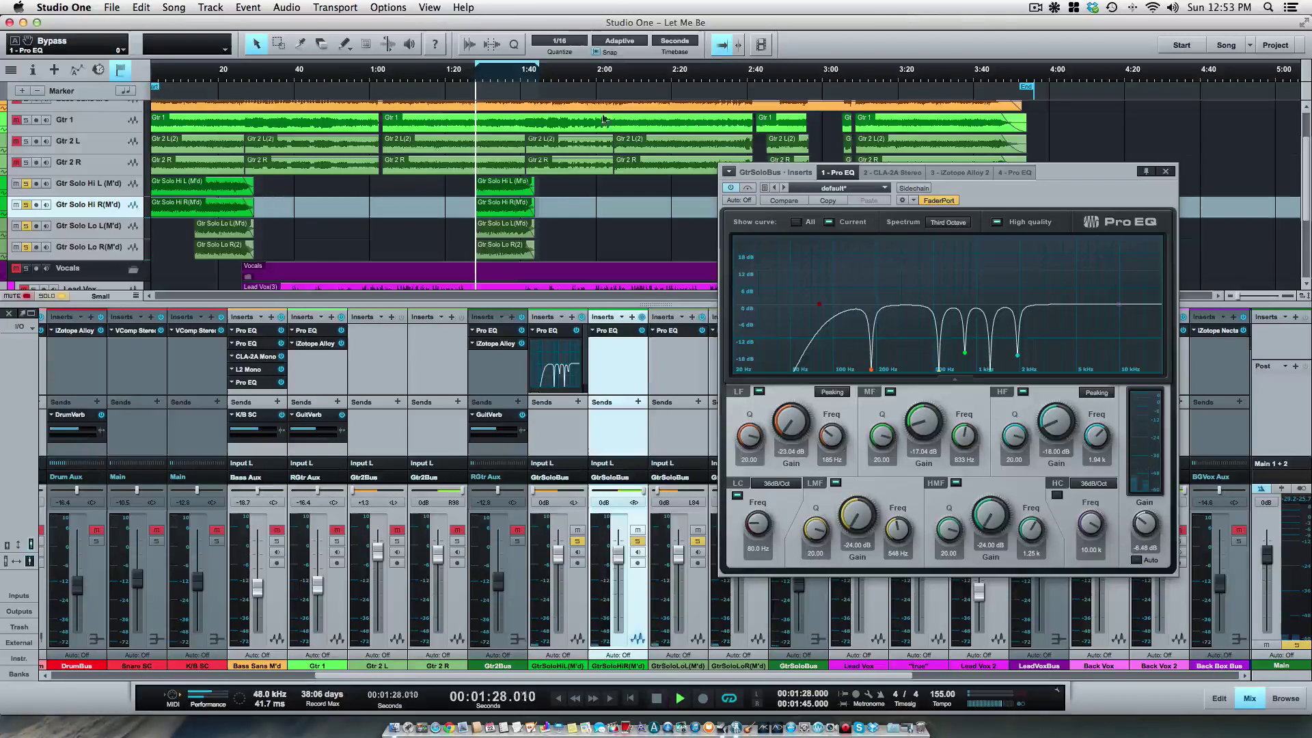
pyautogui.press('space')
pyautogui.click(750, 188)
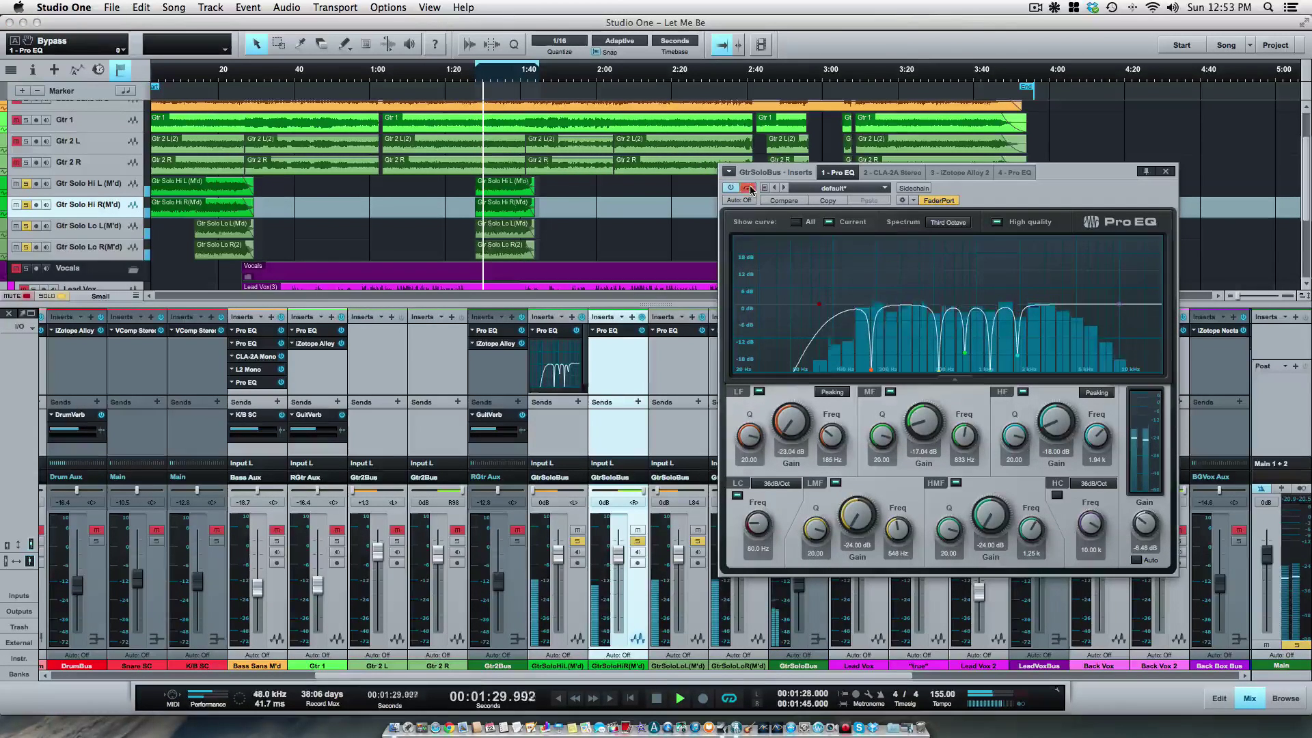
pyautogui.click(749, 188)
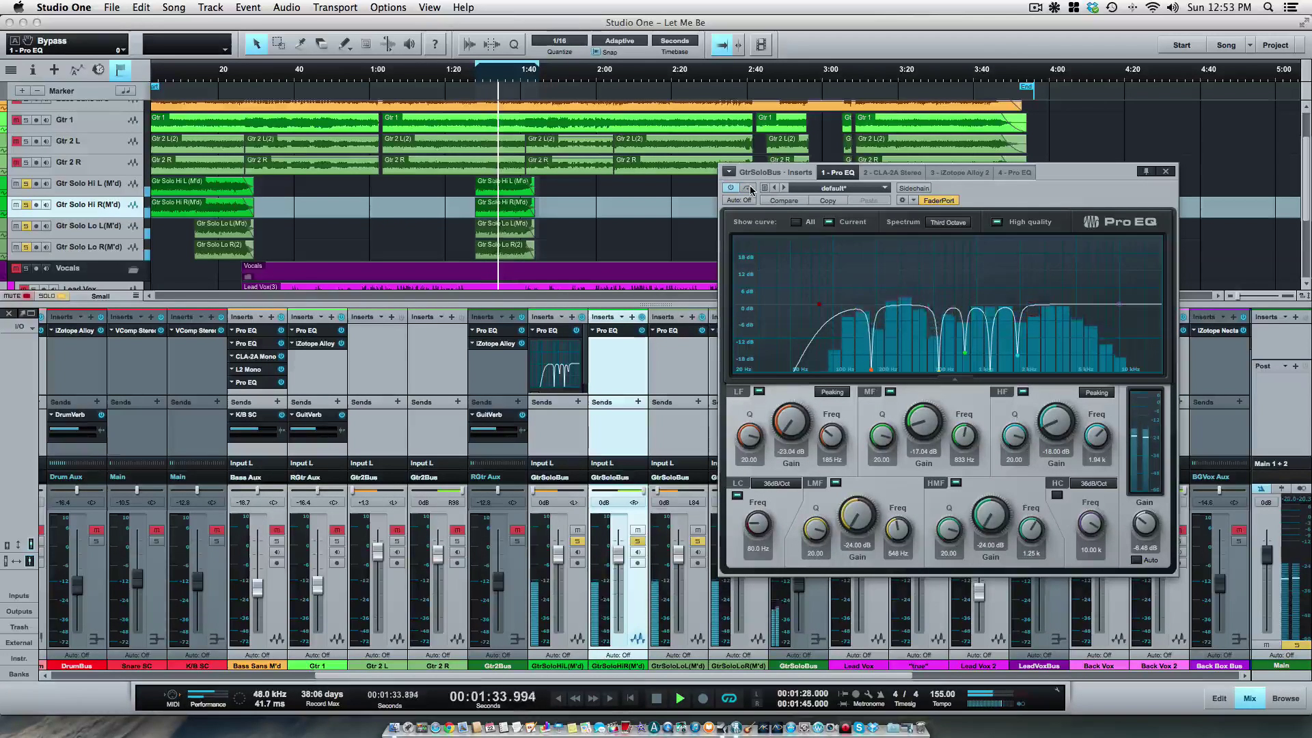
pyautogui.click(750, 189)
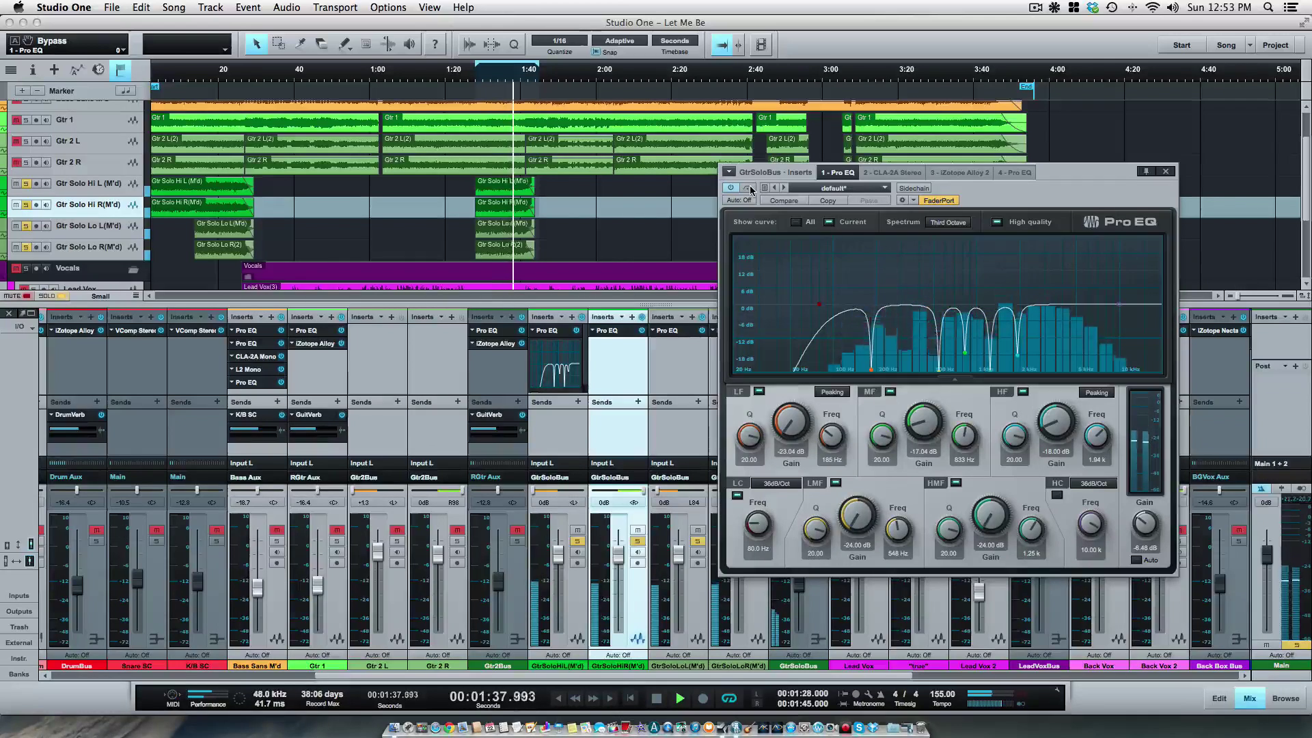
pyautogui.click(749, 189)
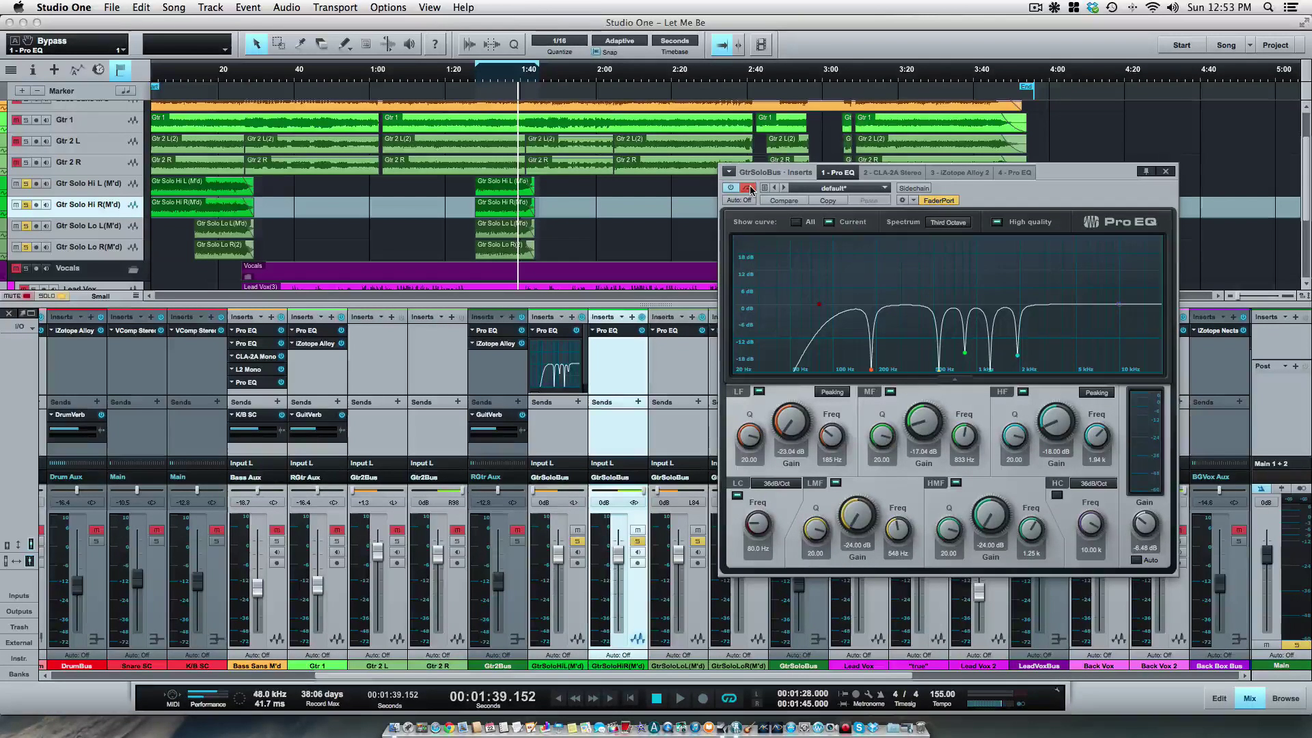
pyautogui.press('space')
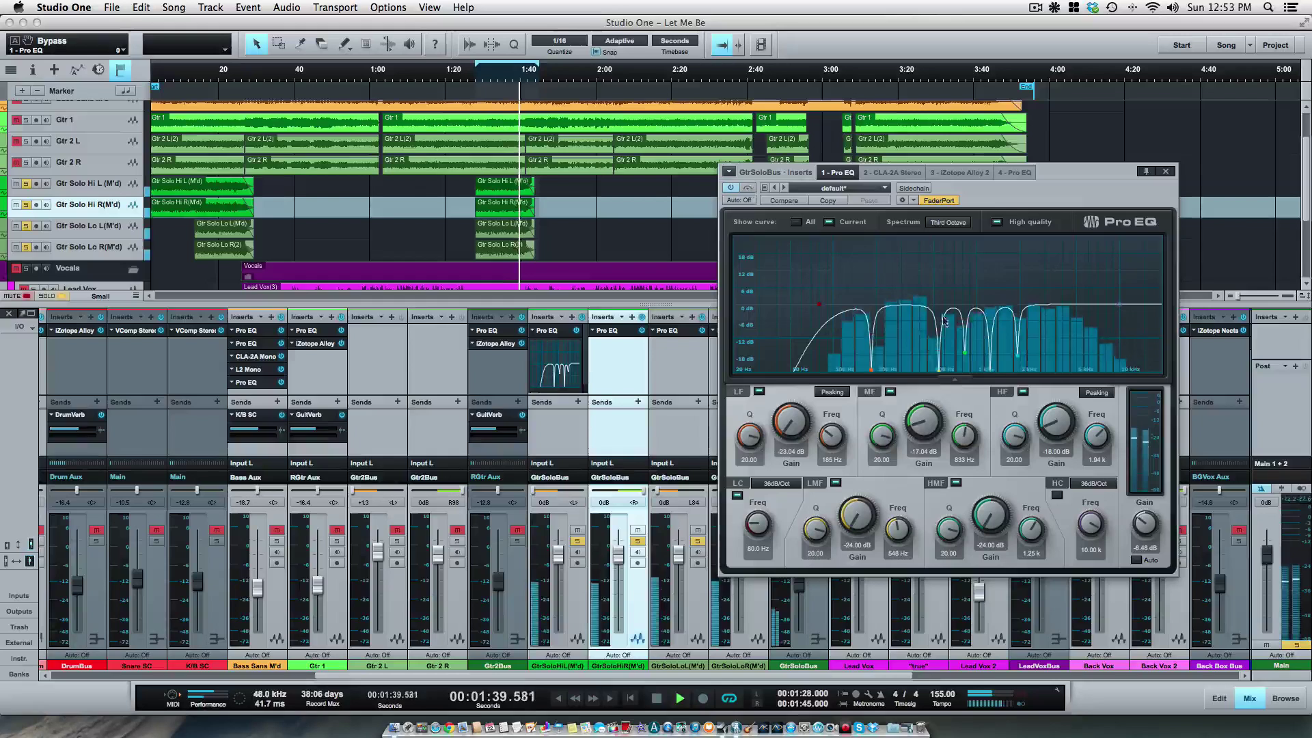
# Reset the MF and LMF gains to 0 dB and deactivate the LMF band
pyautogui.moveTo(933, 443); pyautogui.dragTo(914, 372)
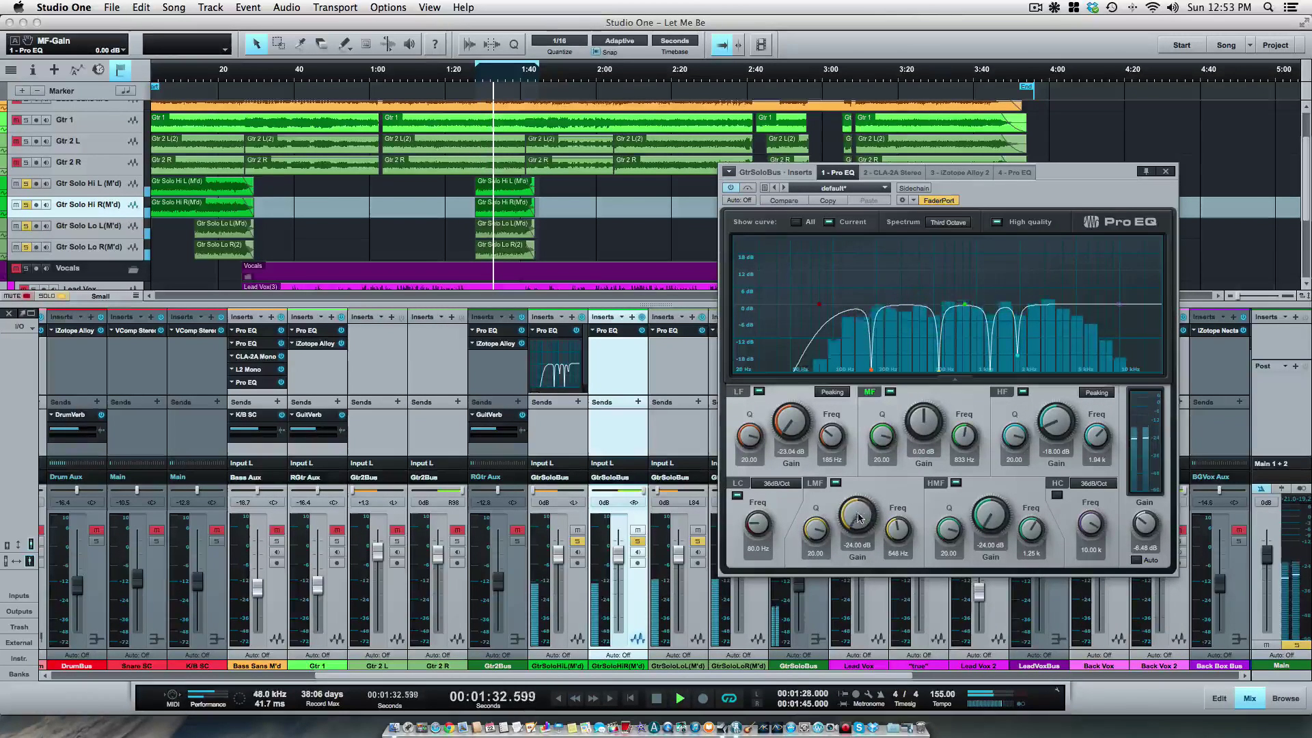
pyautogui.click(850, 535)
pyautogui.moveTo(850, 535); pyautogui.dragTo(845, 444)
pyautogui.click(835, 484)
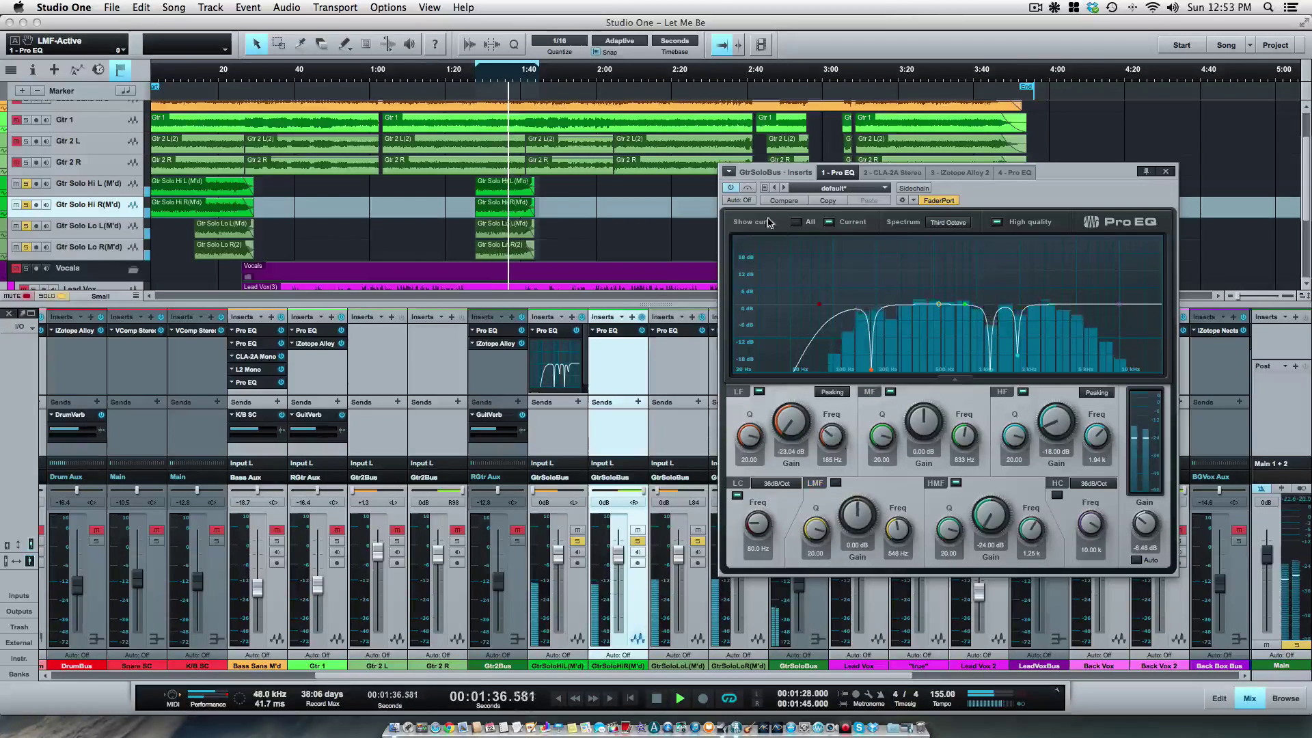
# Compare the remaining LF, HMF and HF cuts against the bypassed sound during loop playback
pyautogui.click(748, 190)
pyautogui.click(749, 192)
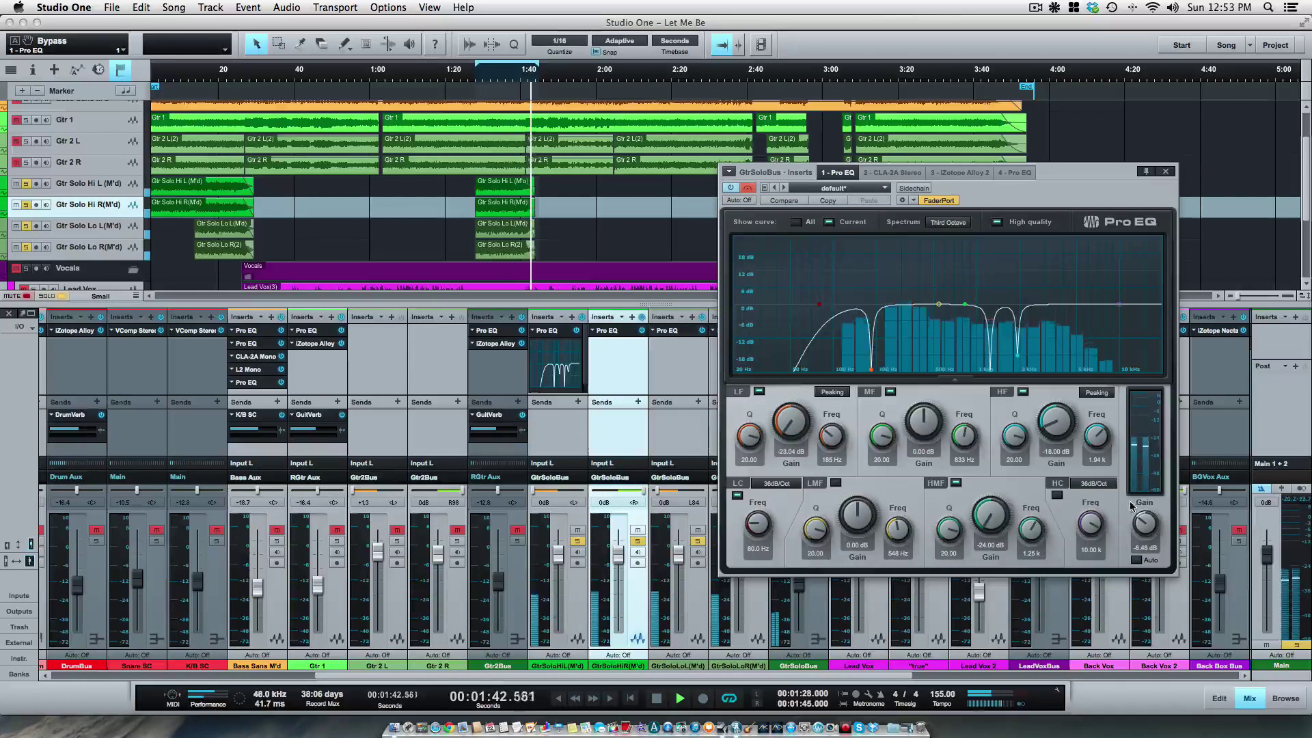
pyautogui.click(748, 191)
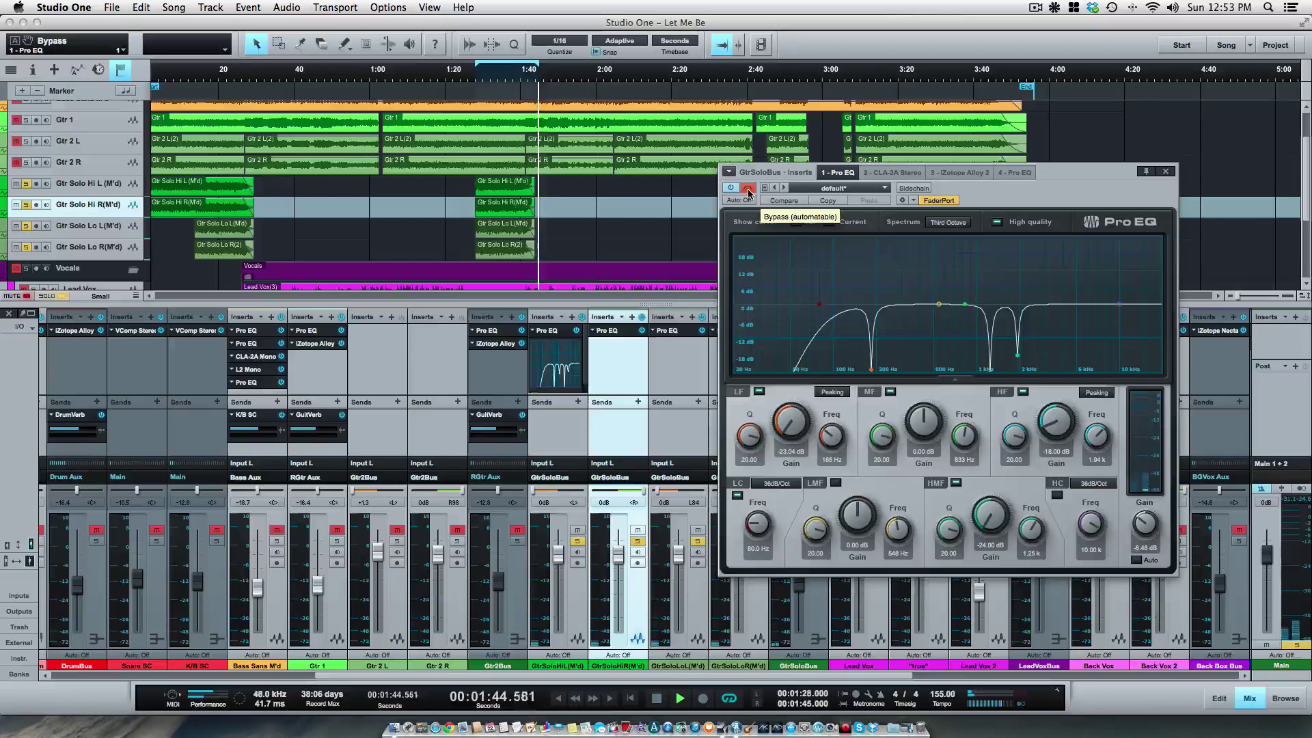
pyautogui.click(748, 190)
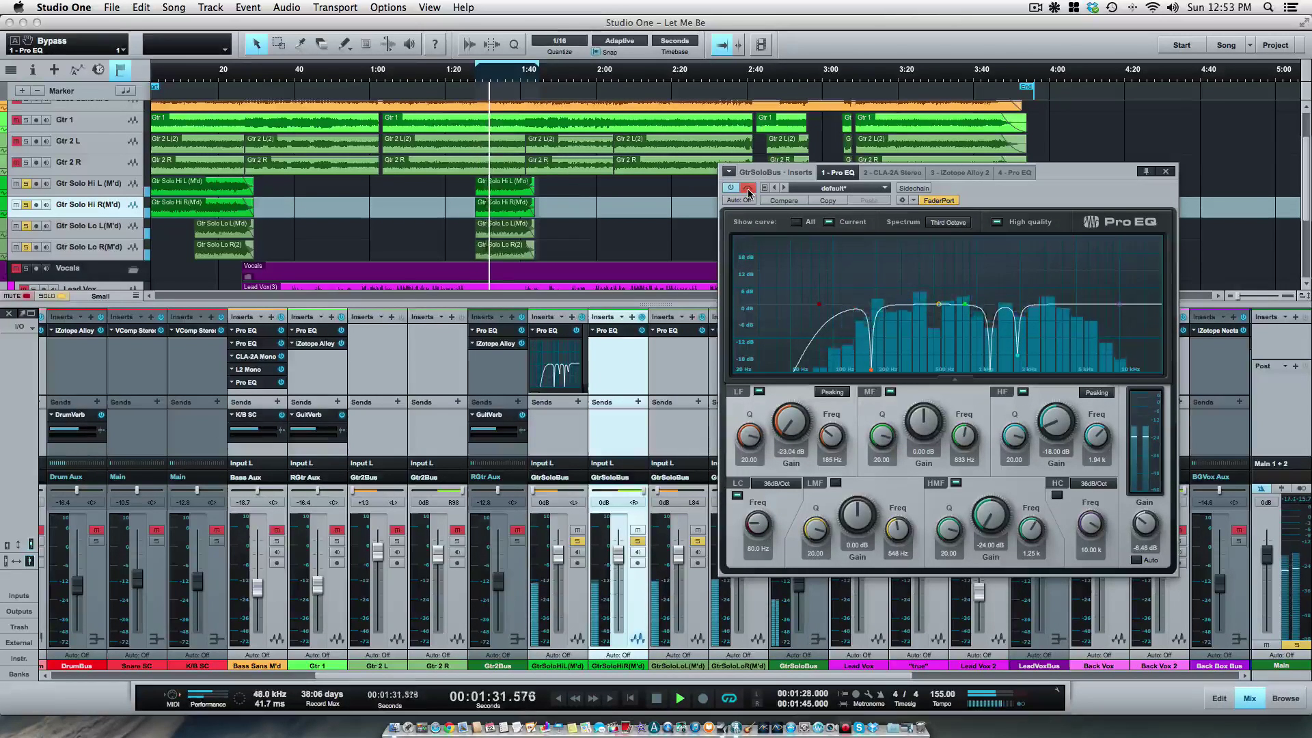
pyautogui.click(748, 189)
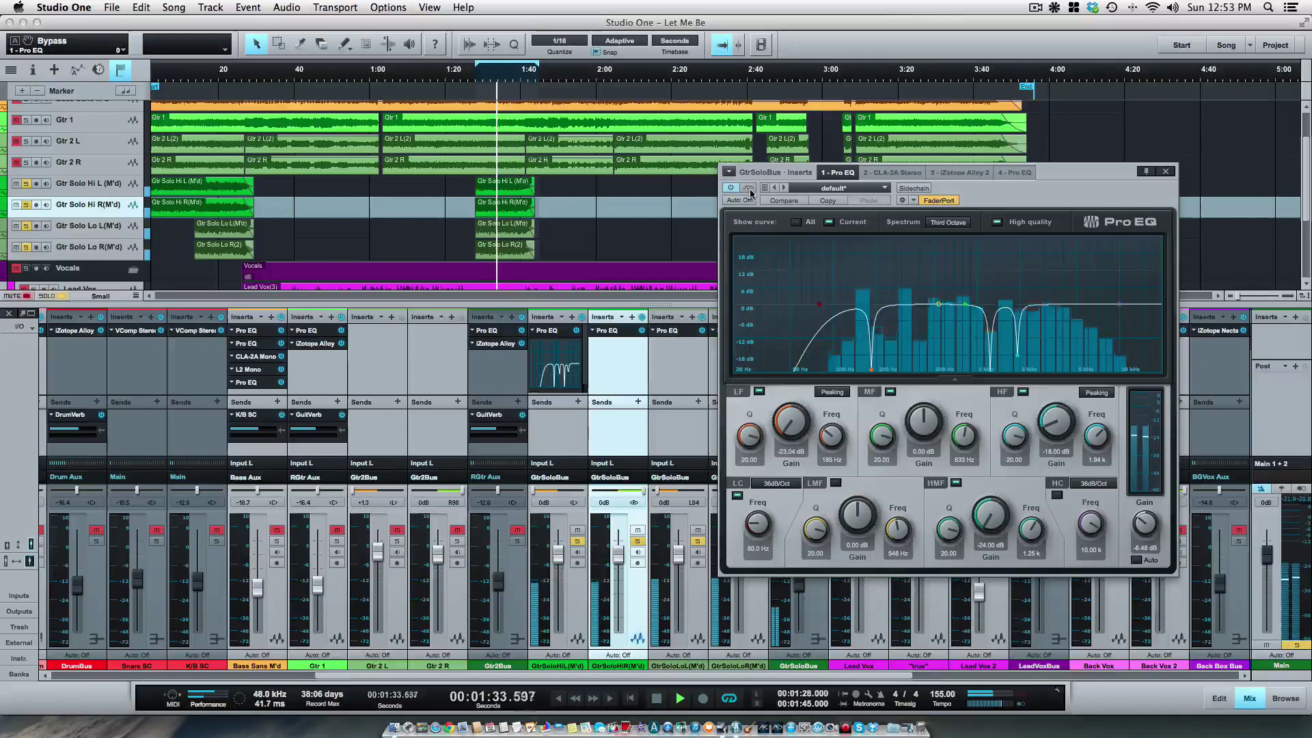
# Soften the LF cut to -16.32 dB and the HMF cut to -16.80 dB, and replay from near the loop start
pyautogui.moveTo(983, 527); pyautogui.dragTo(981, 516)
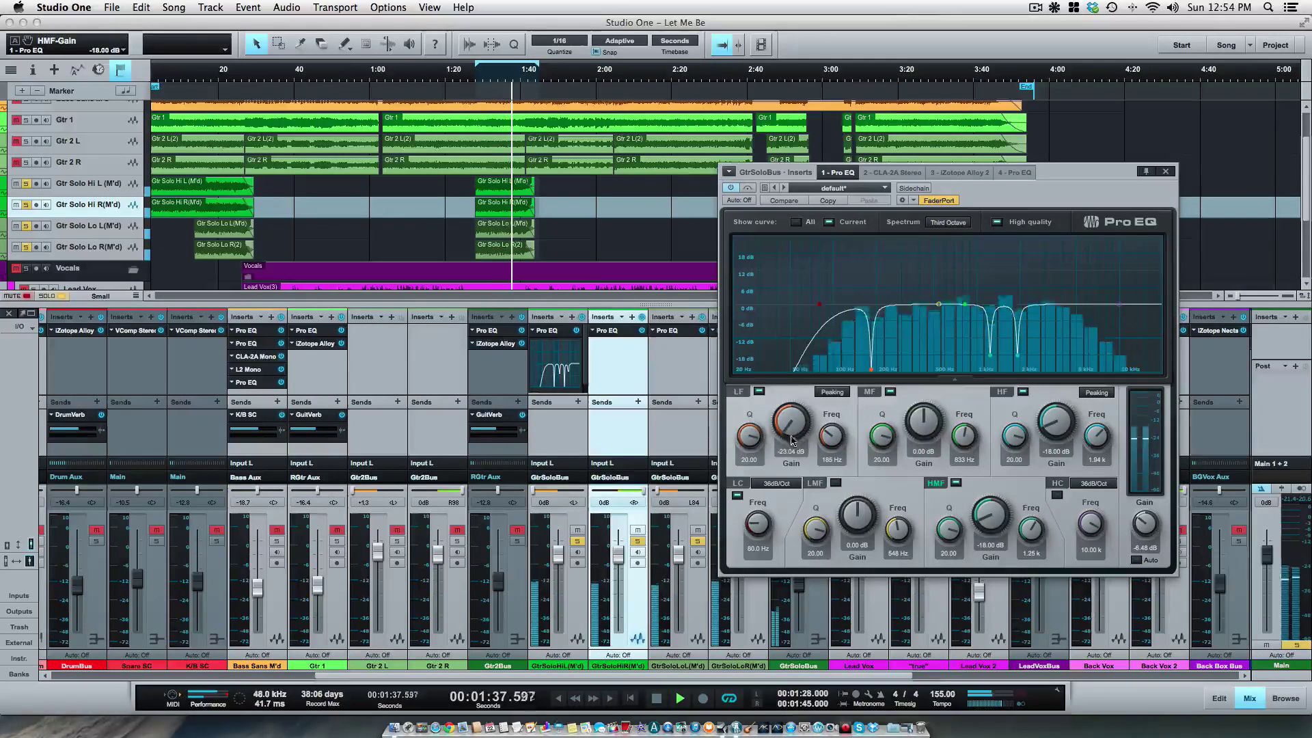
pyautogui.scroll(2, 775, 400)
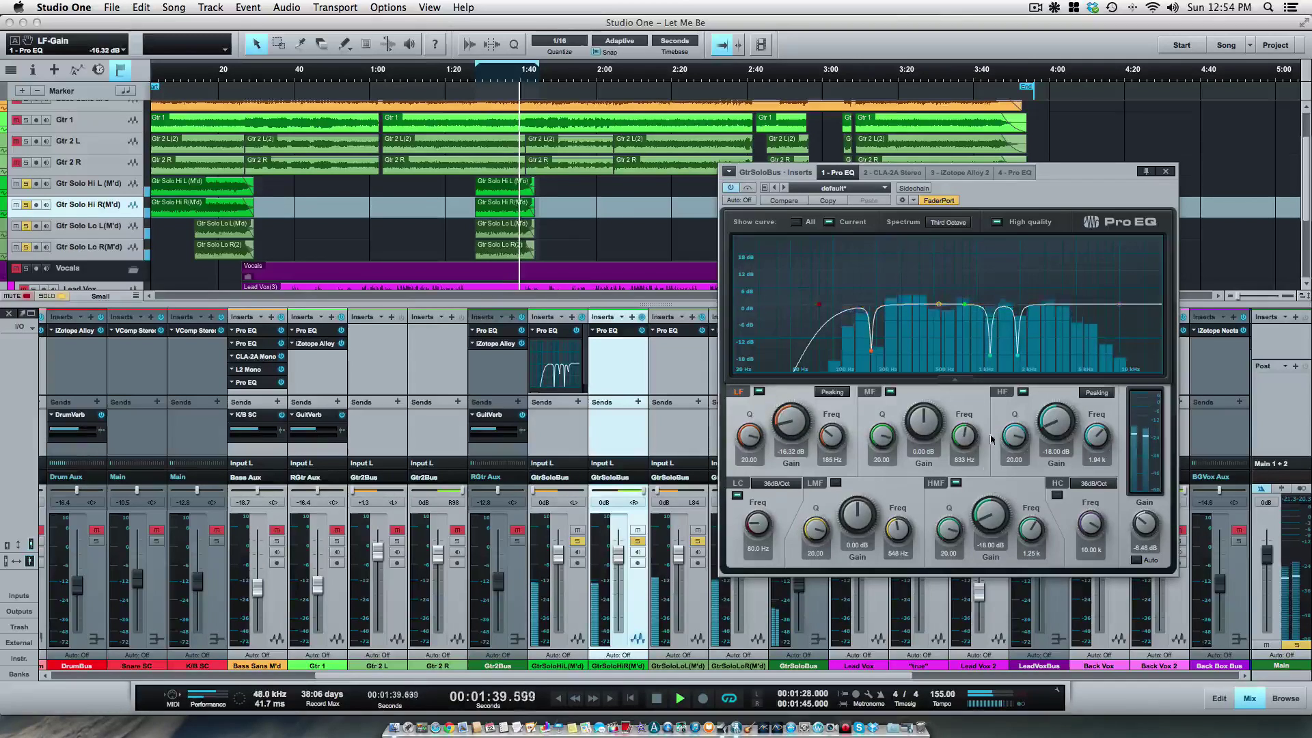
pyautogui.scroll(2, 982, 515)
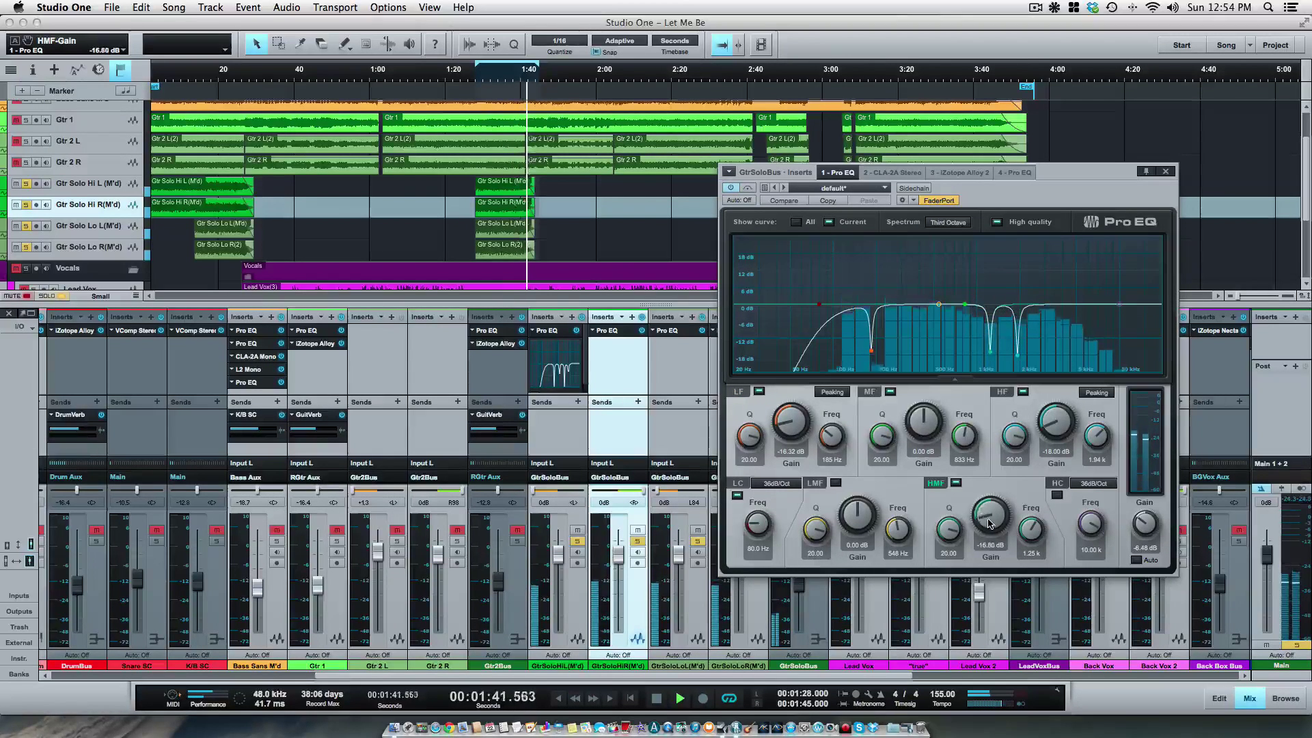
pyautogui.click(482, 79)
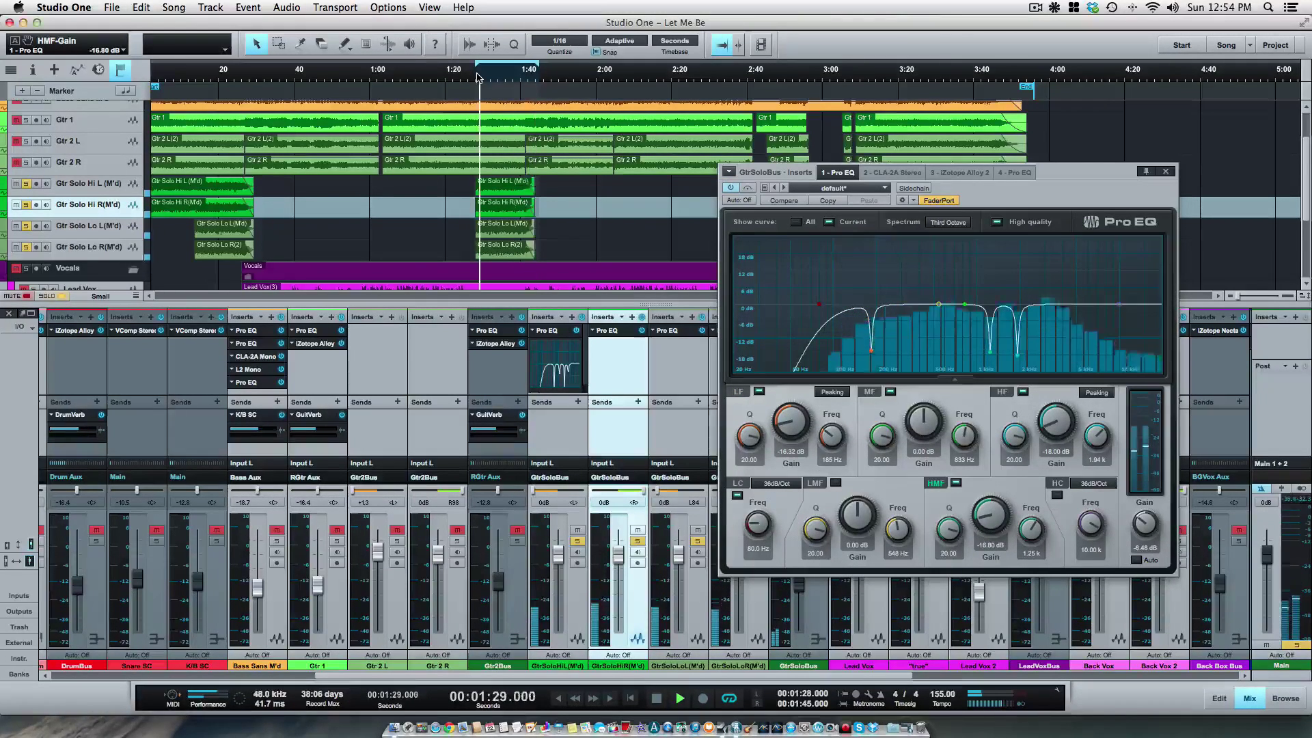
# Set the GtrSoloBus Pro EQ output gain to about -1.8 dB and compare it with the bypassed sound
pyautogui.click(749, 189)
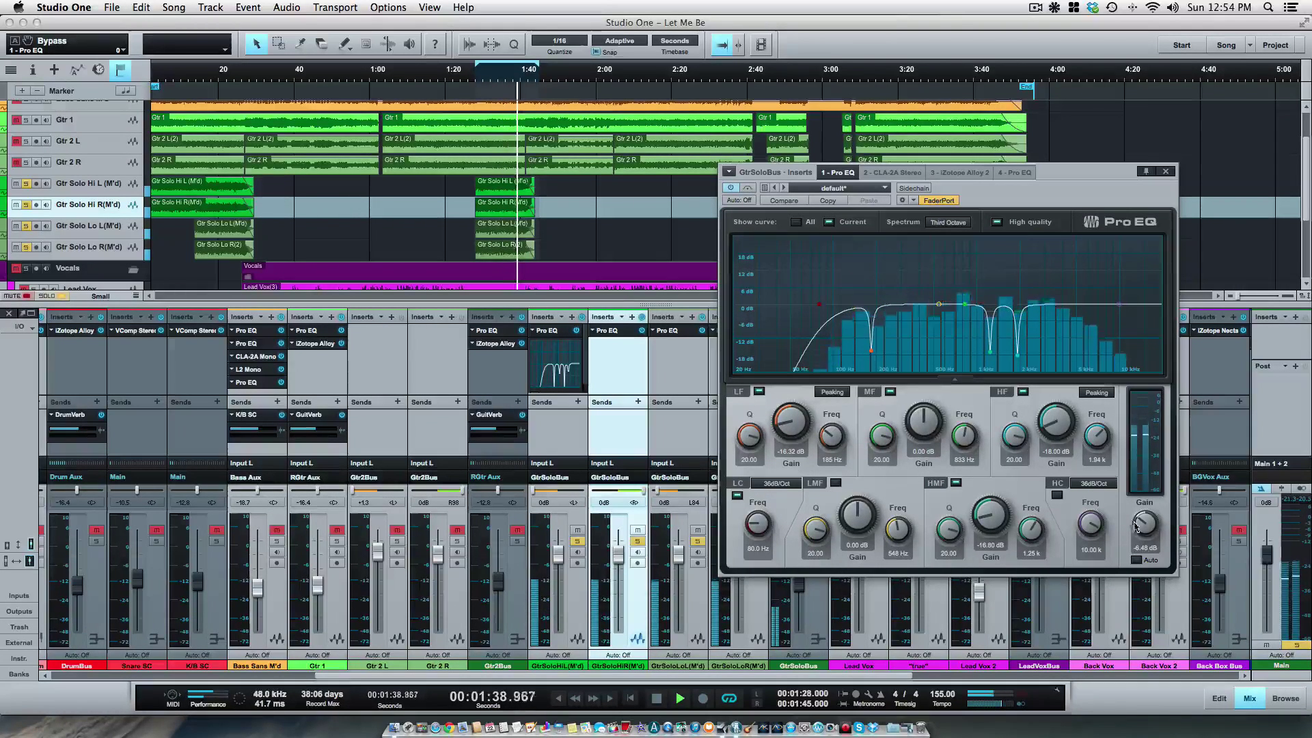
pyautogui.moveTo(1139, 532); pyautogui.dragTo(1138, 505)
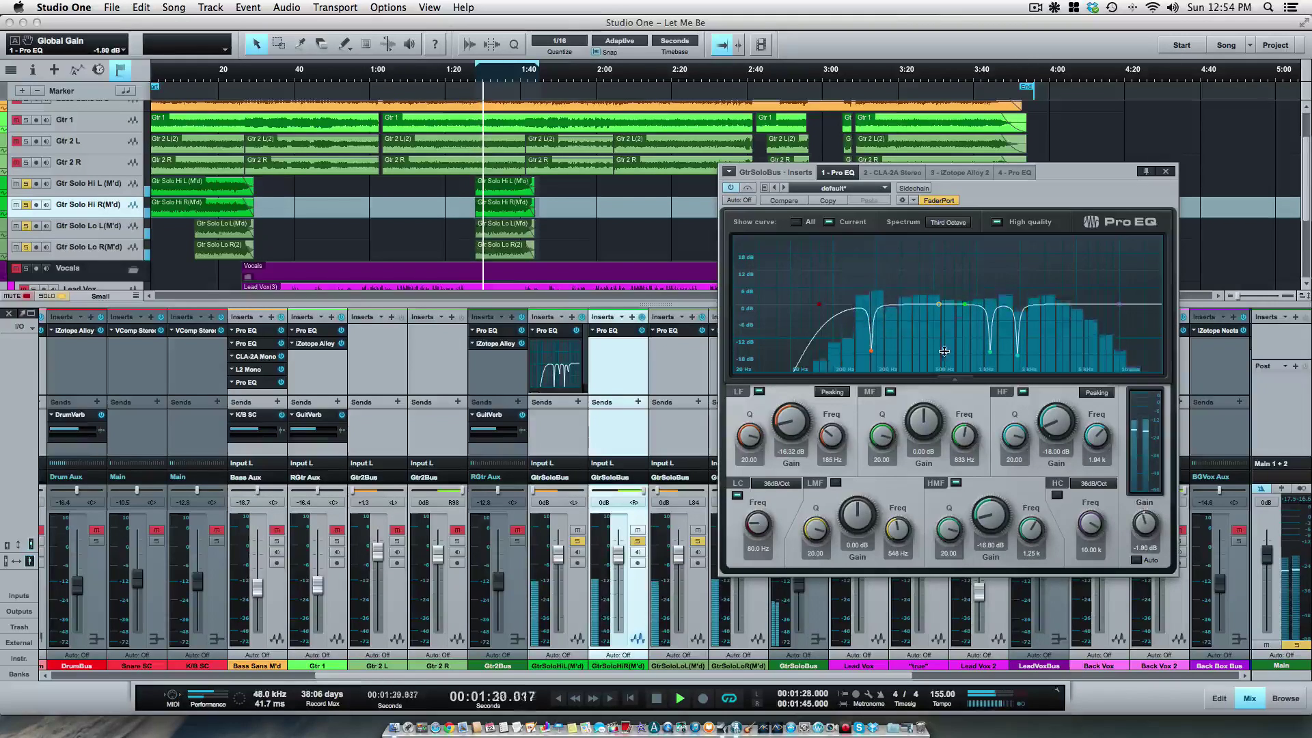
pyautogui.click(748, 190)
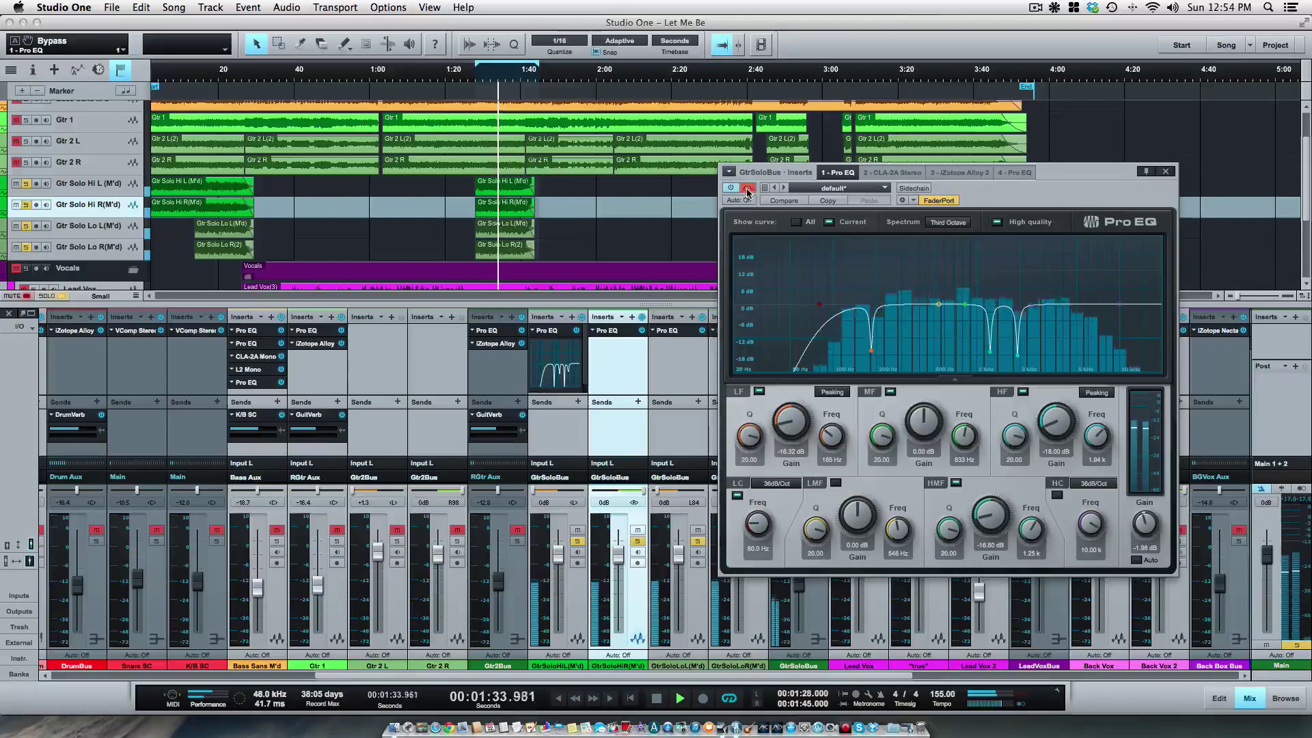
pyautogui.click(748, 190)
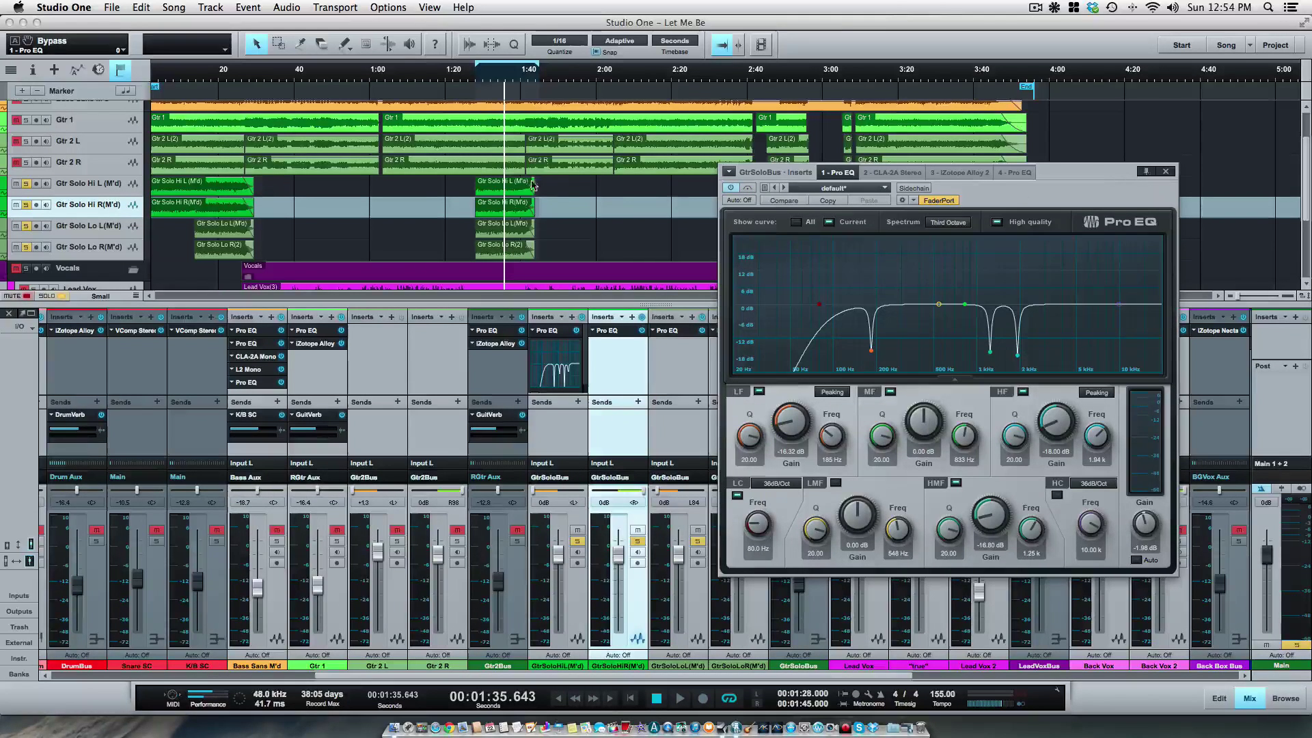
# Resume the soloed guitar playback for another Pro EQ bypass comparison, stop it, and close the EQ
pyautogui.press('space')
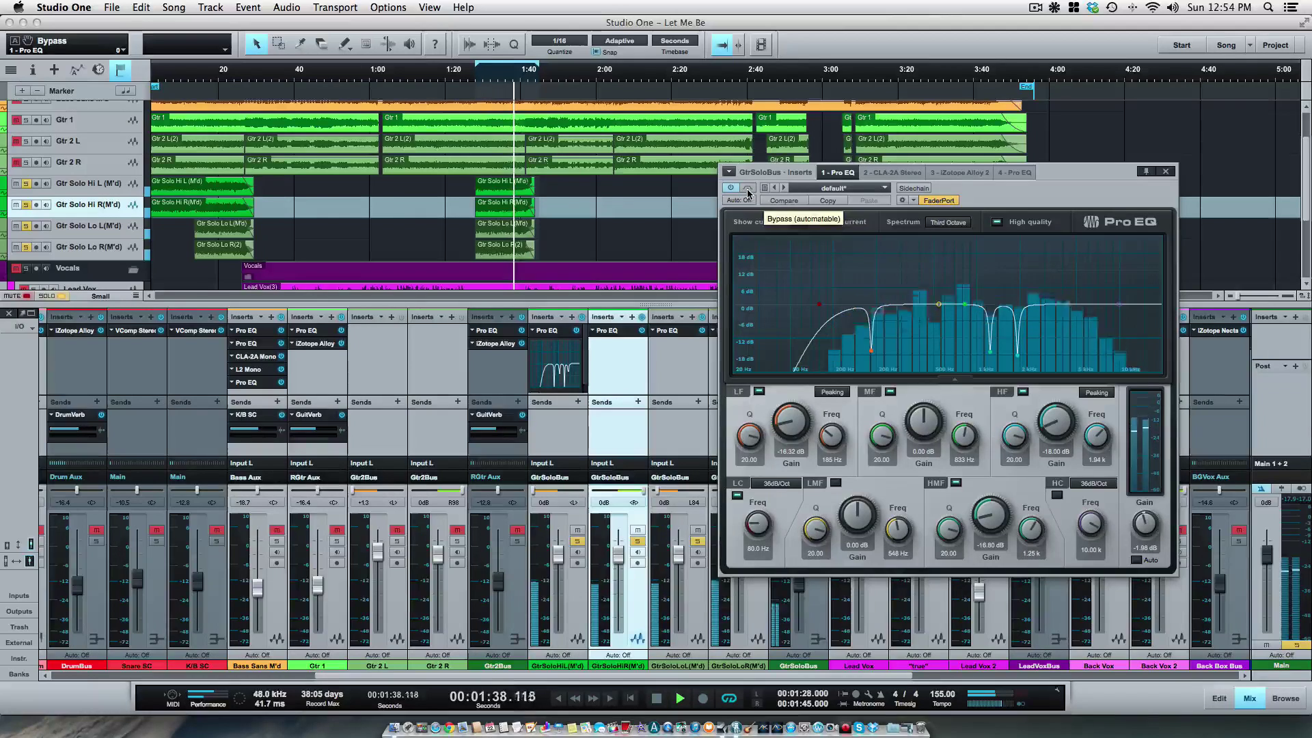
pyautogui.click(748, 188)
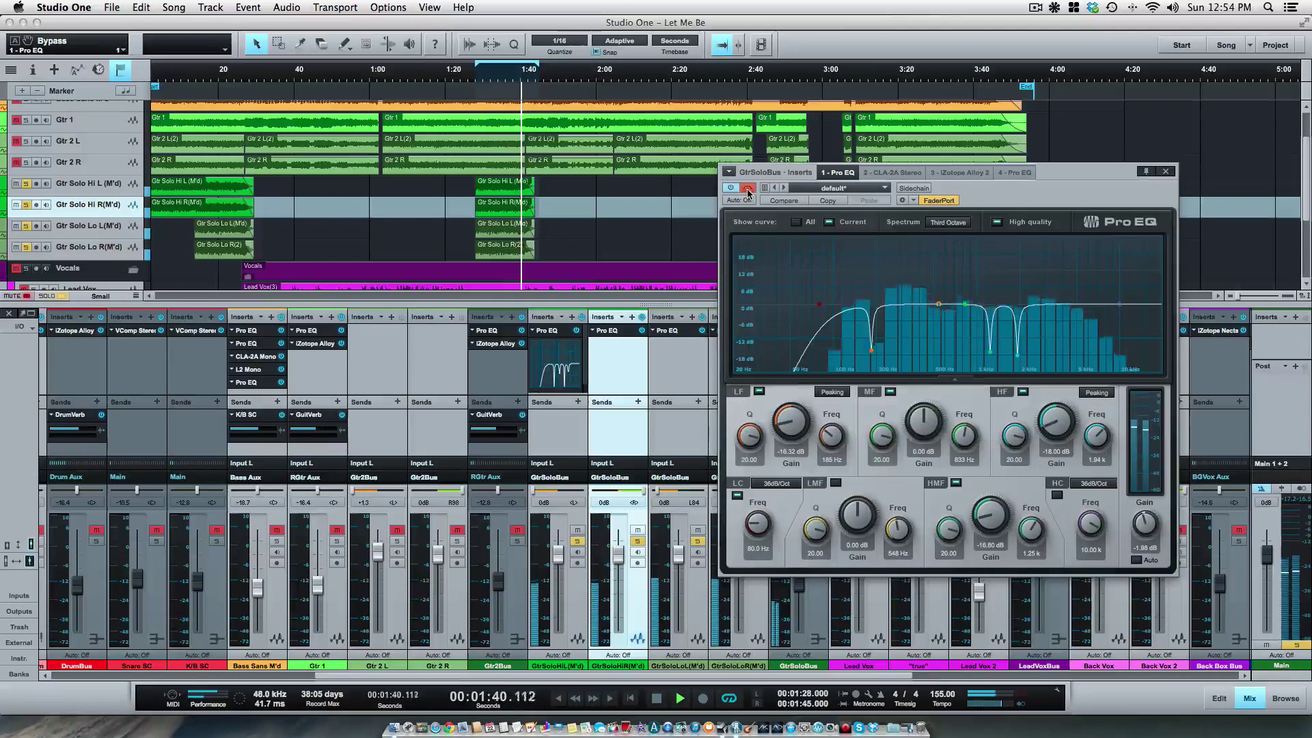
pyautogui.click(748, 189)
pyautogui.press('space')
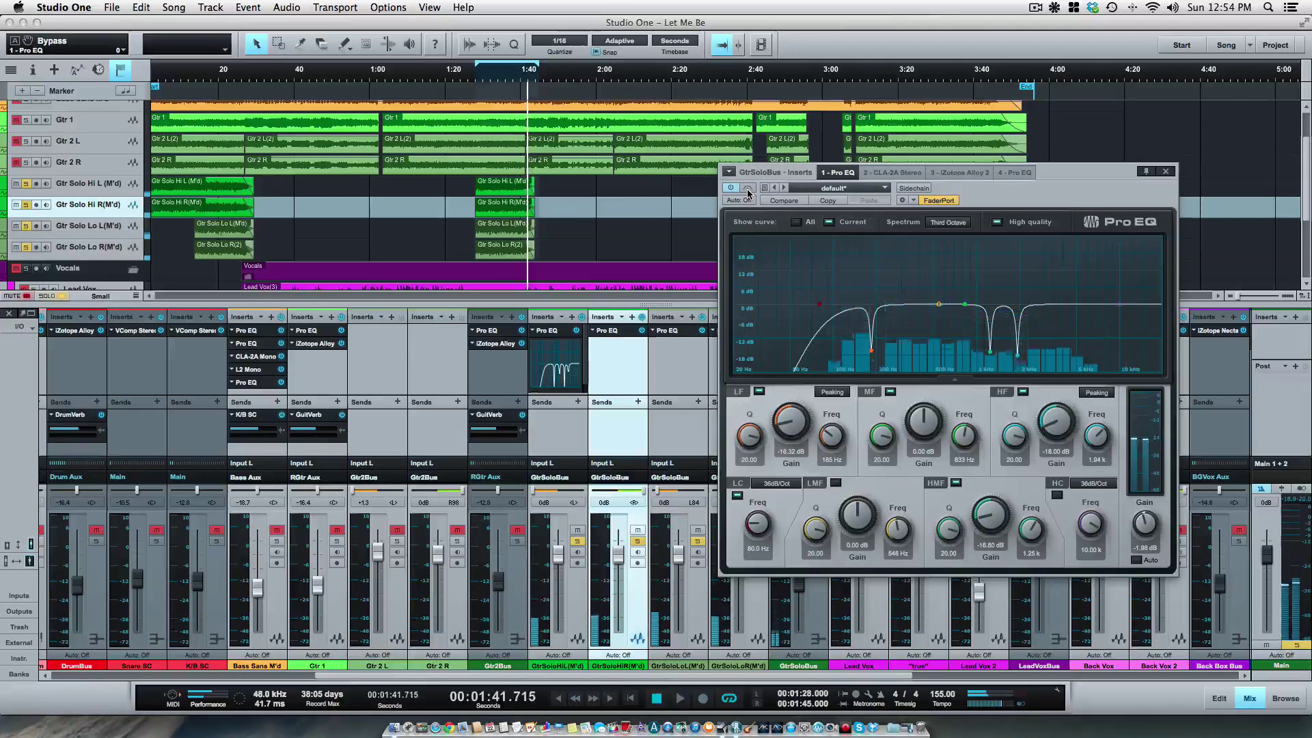
pyautogui.click(1167, 172)
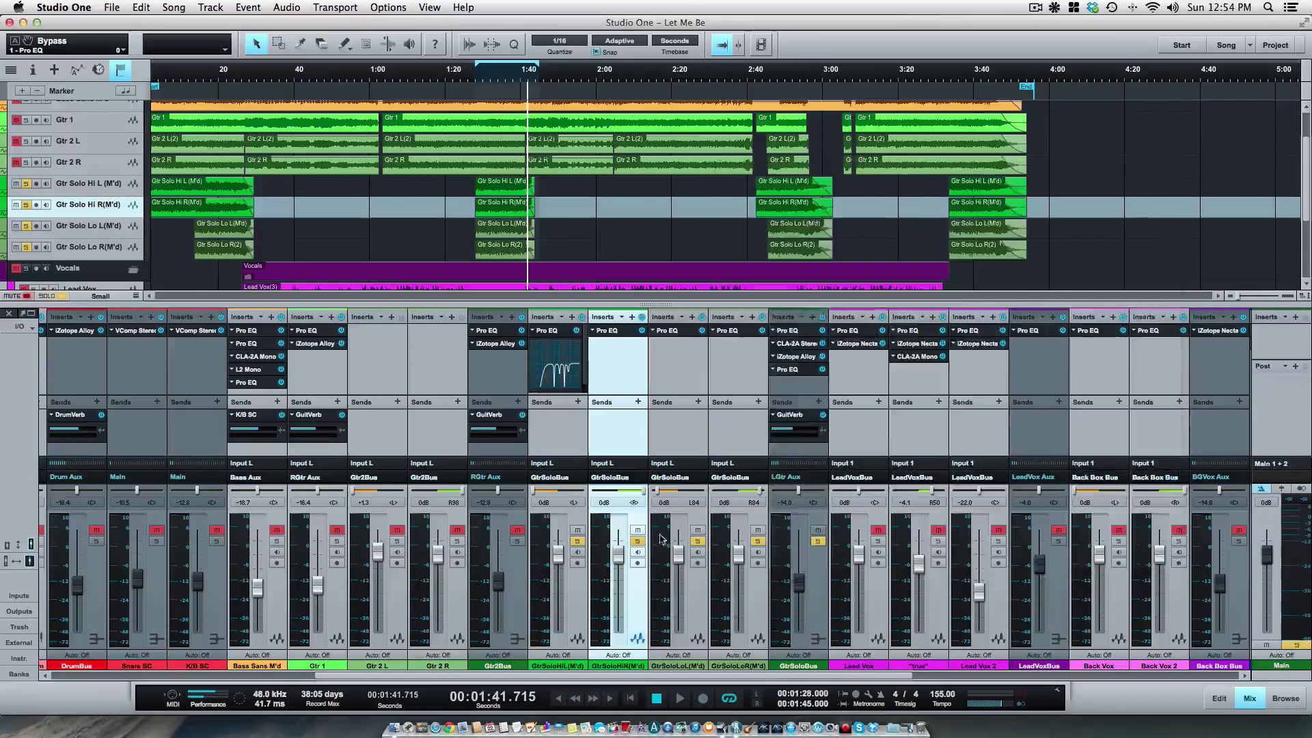
# Unsolo GtrSoloBus and set its volume to -12.3 dB while playing the full mix from just before the loop
pyautogui.click(819, 542)
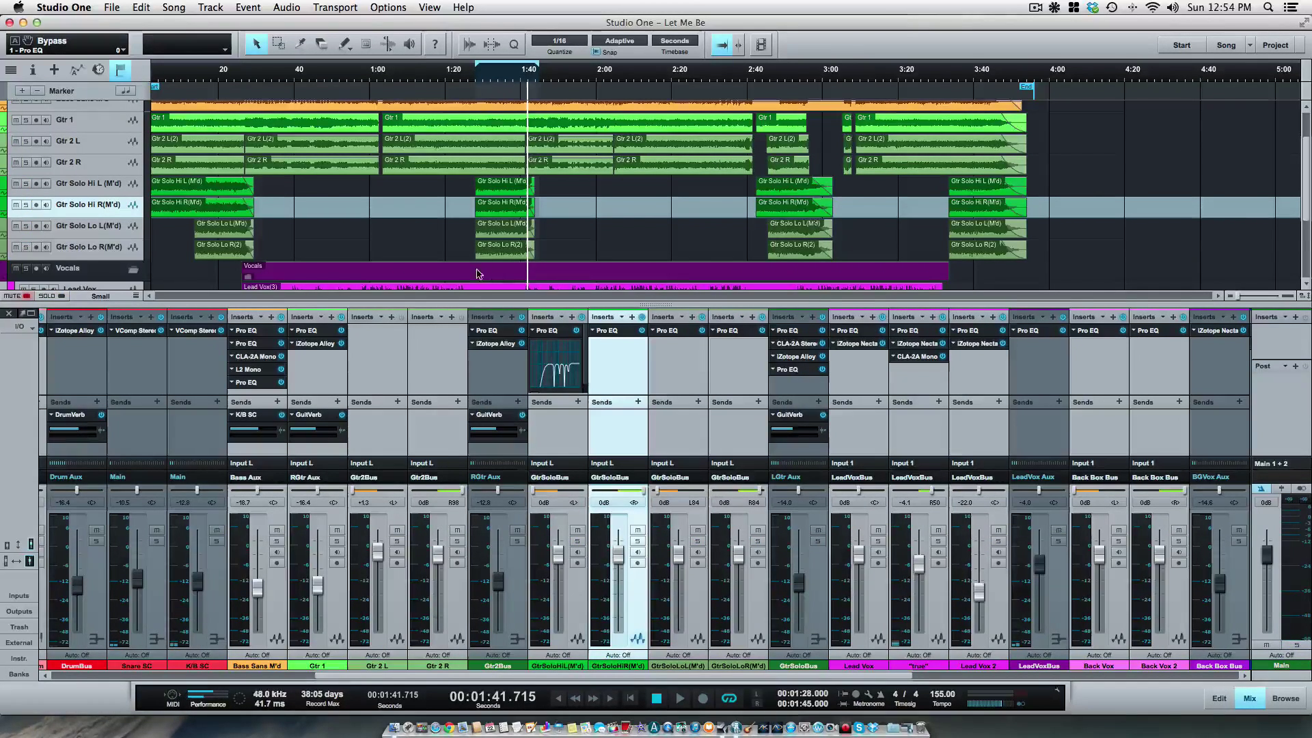
pyautogui.click(458, 74)
pyautogui.press('space')
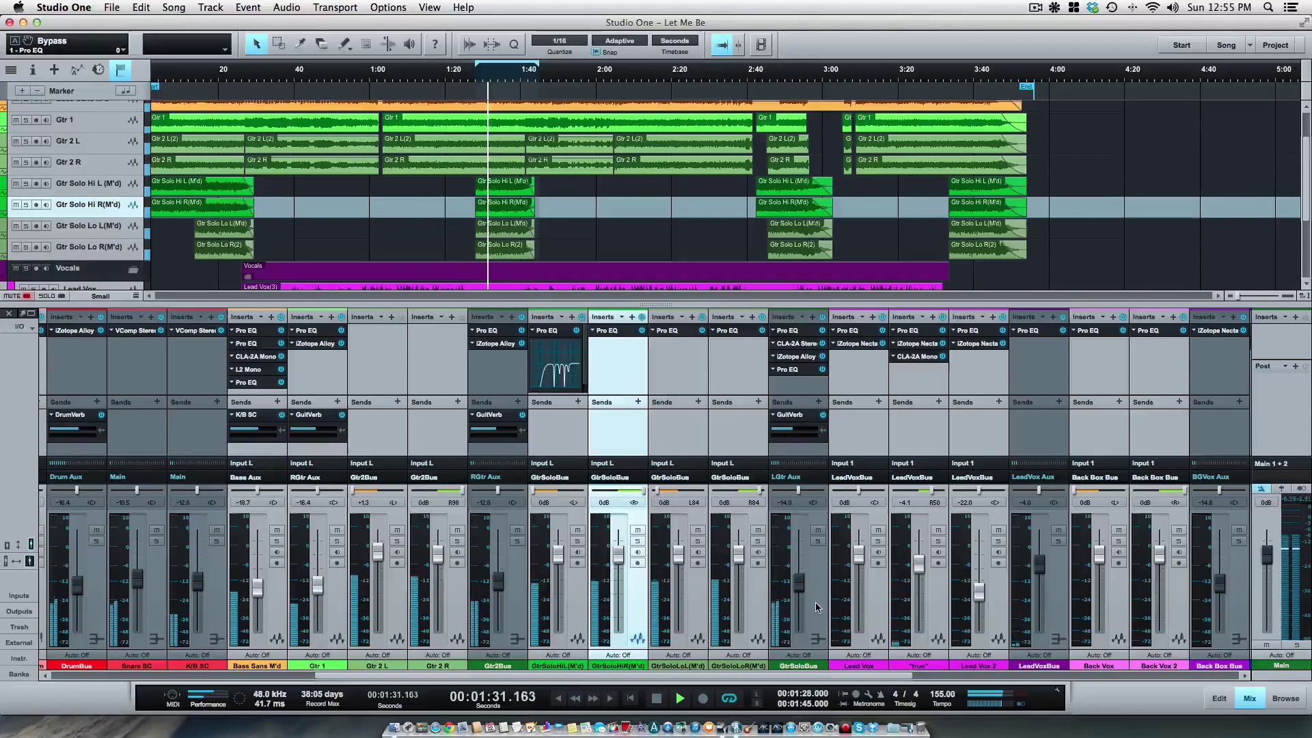
pyautogui.moveTo(801, 591); pyautogui.dragTo(802, 589)
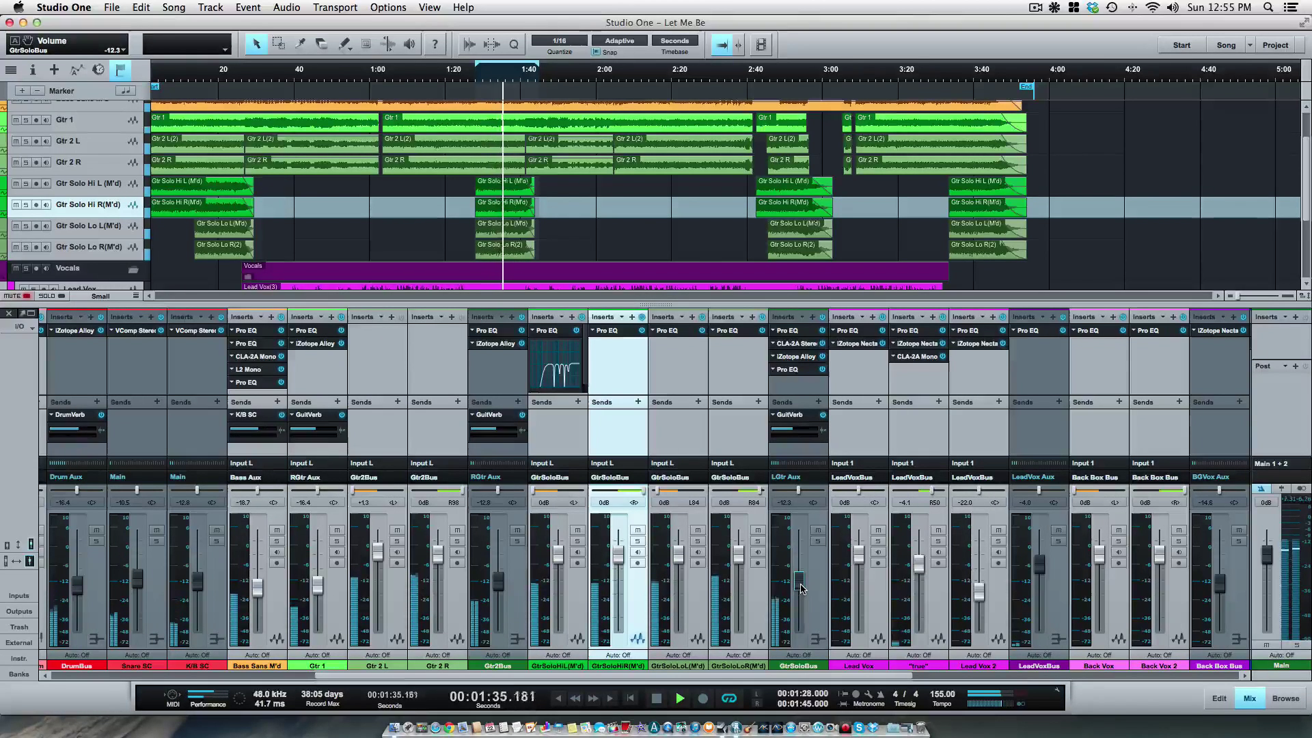
pyautogui.press('space')
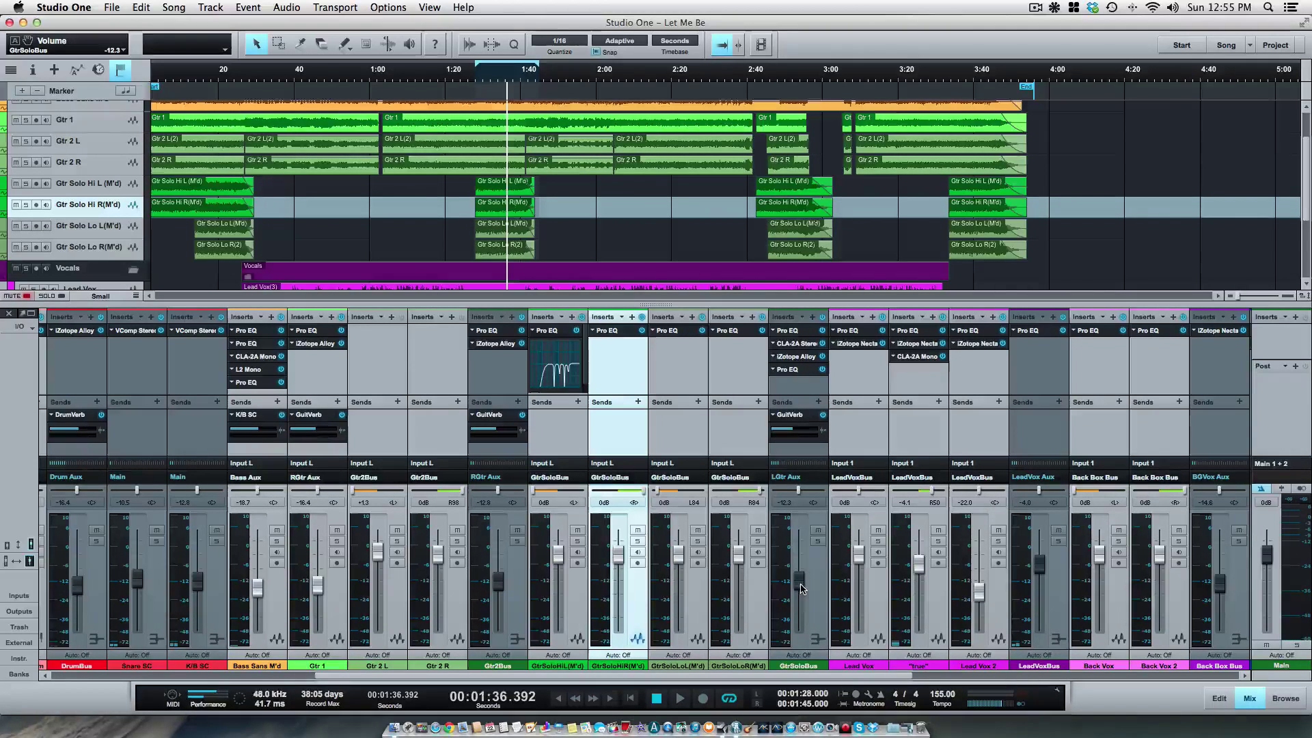
pyautogui.press('space')
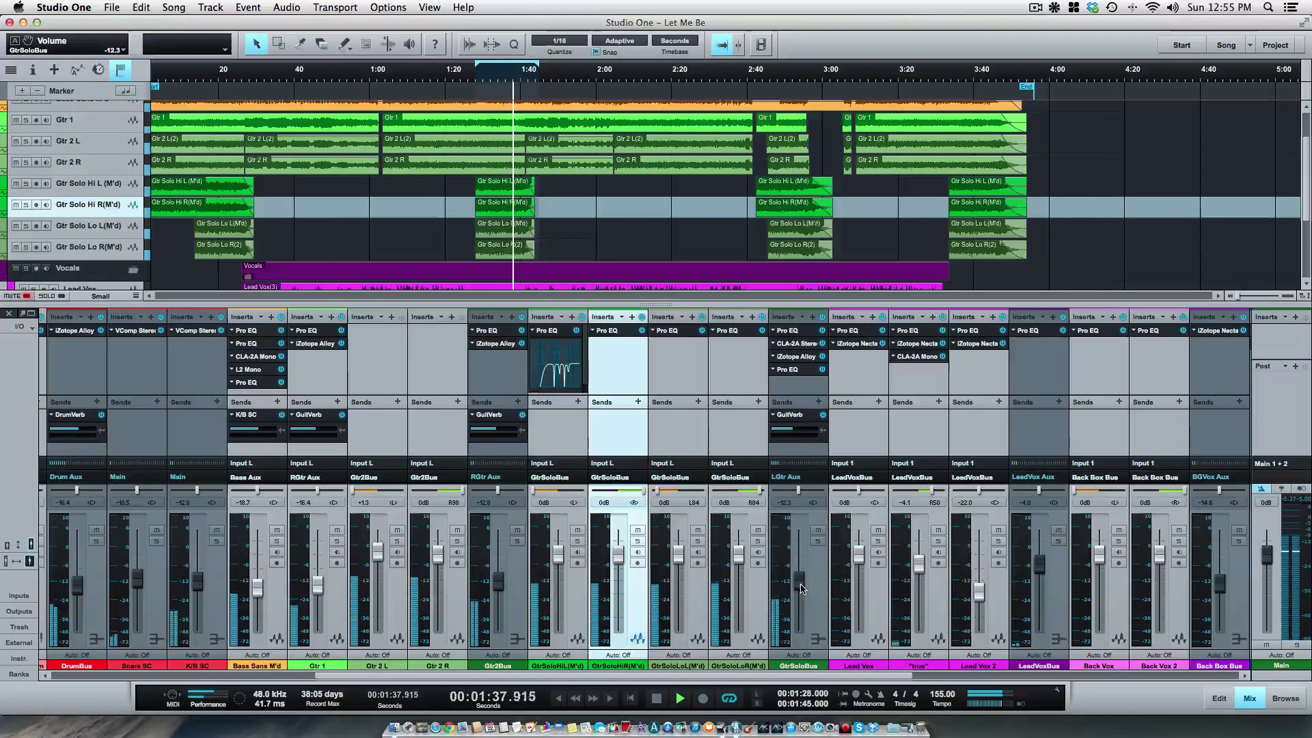
pyautogui.press('space')
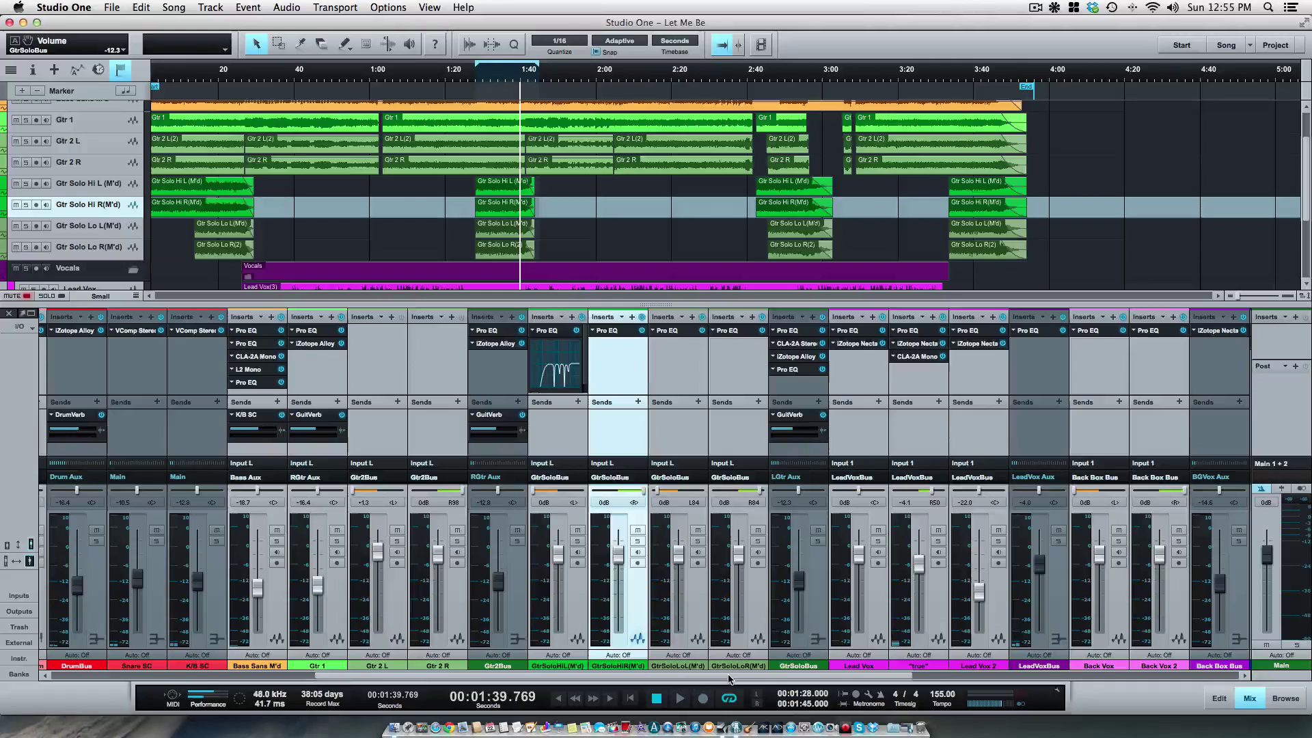
# Examine the Pro EQ settings on the Lead Vox, "true" and Lead Vox 2 channels
pyautogui.hscroll(3, 728, 678)
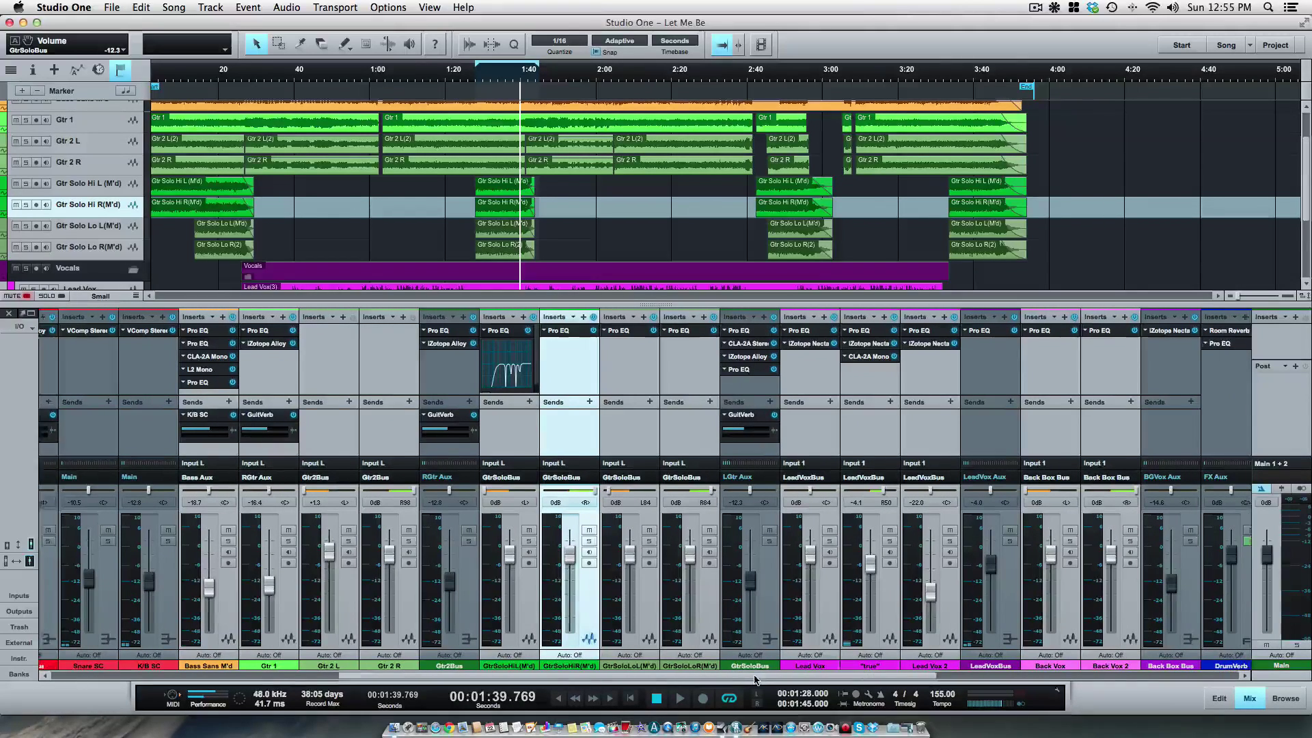
pyautogui.scroll(-5, 1308, 173)
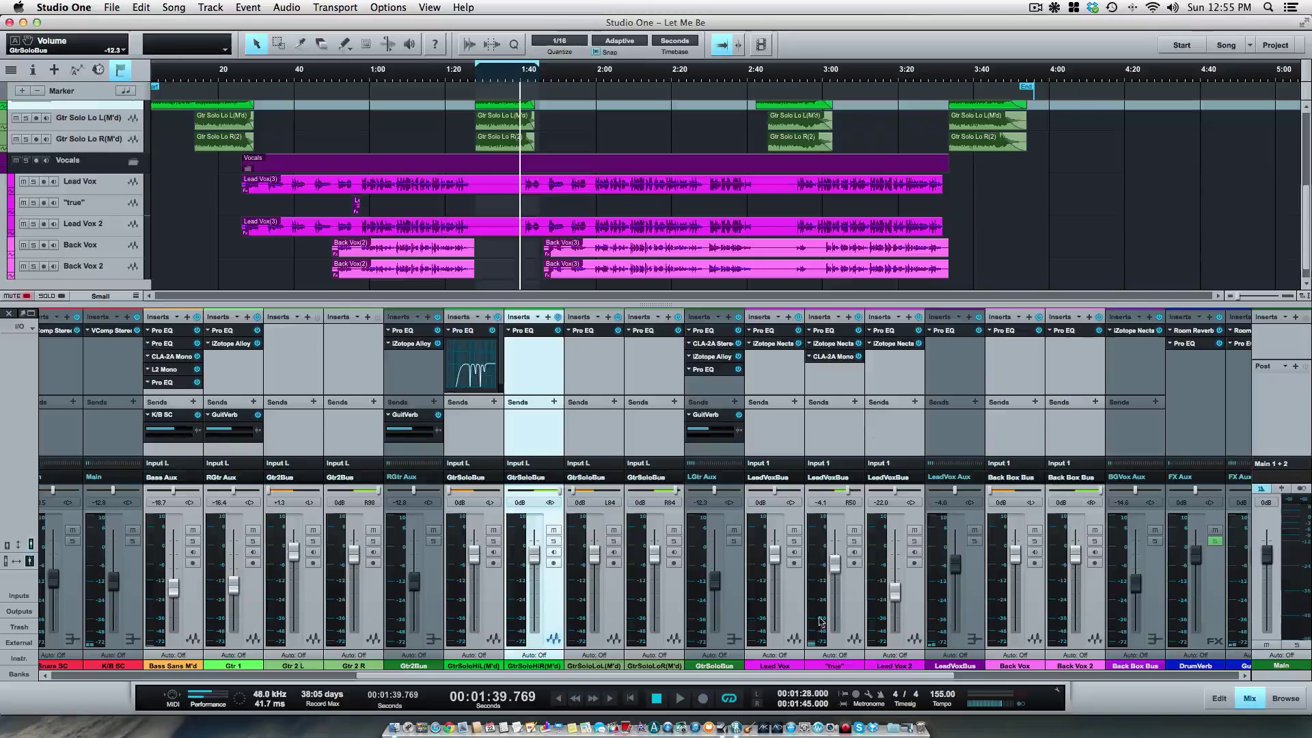
pyautogui.hscroll(1, 820, 678)
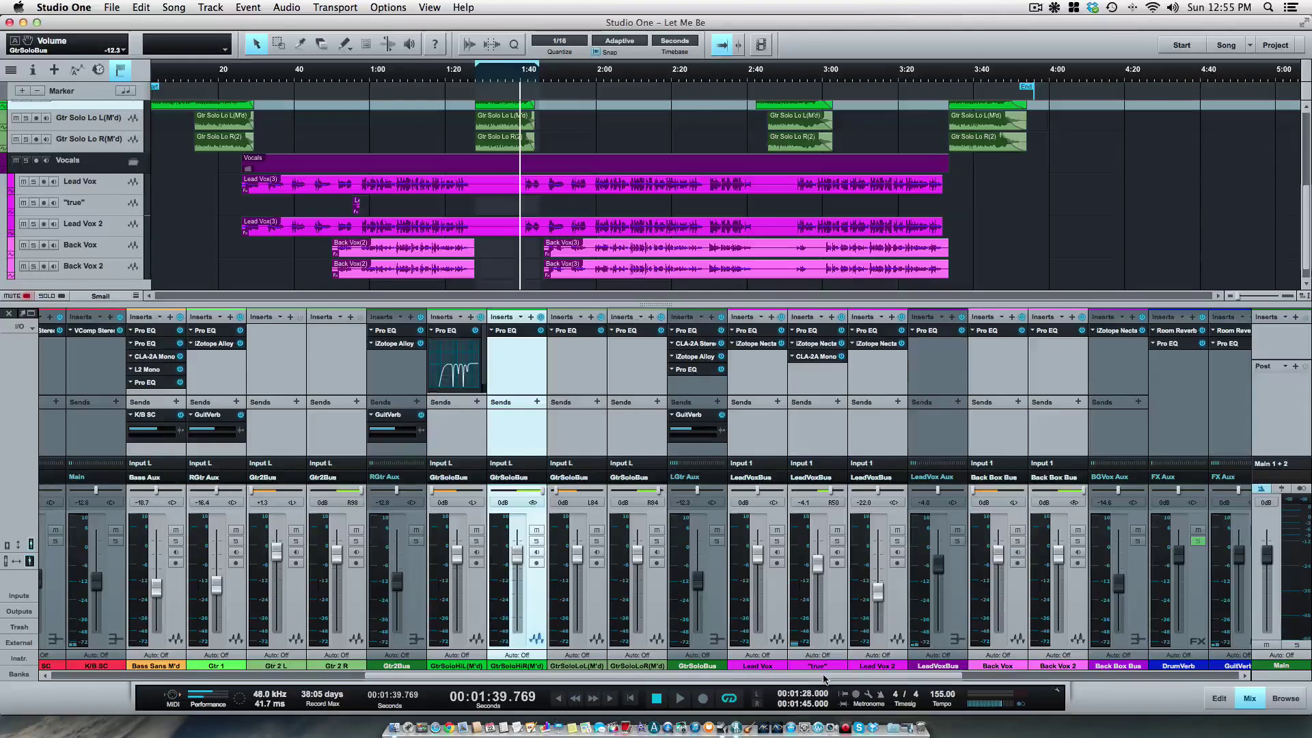
pyautogui.click(772, 334)
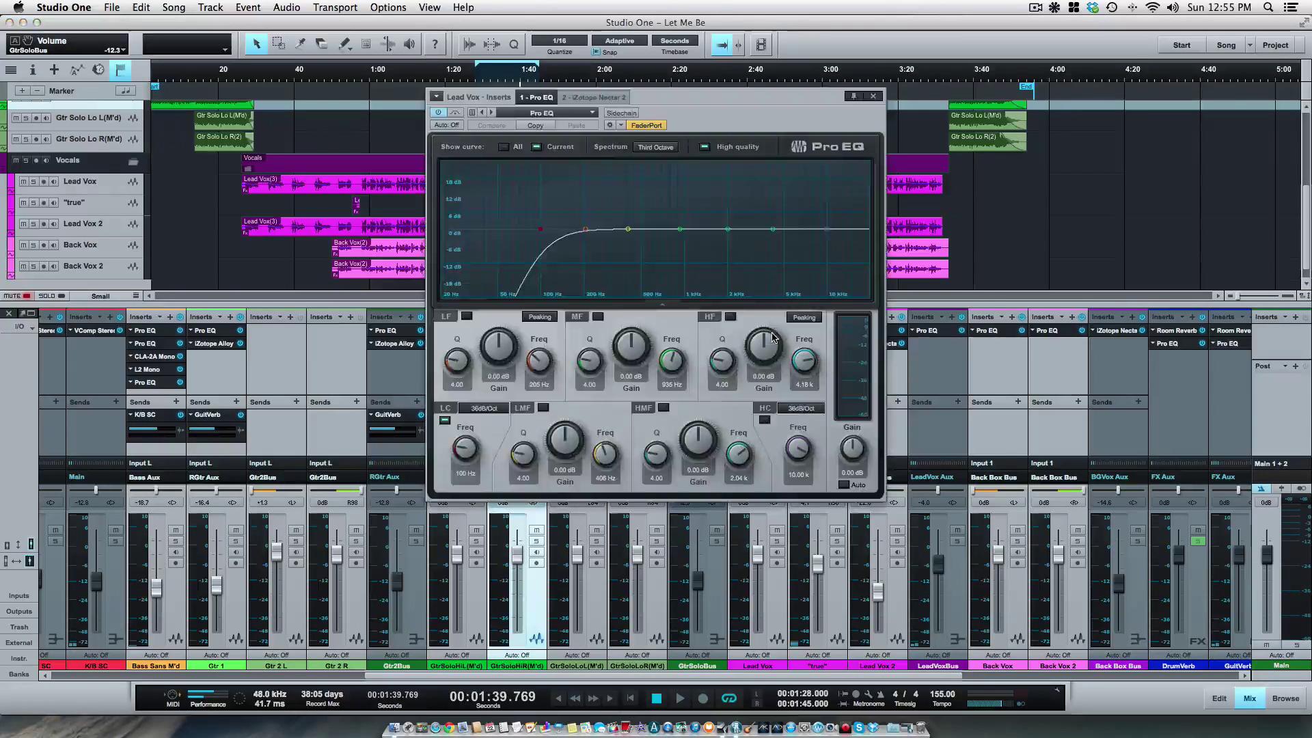
pyautogui.click(876, 98)
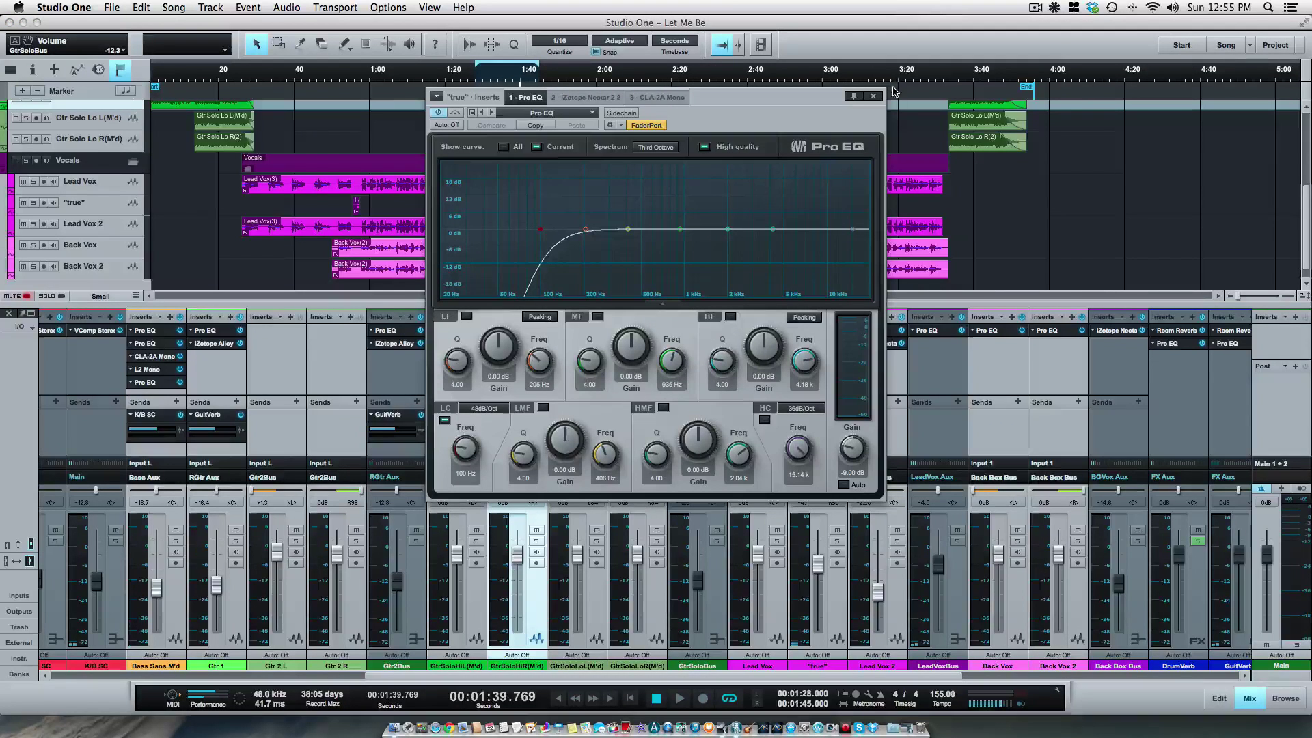
pyautogui.click(873, 97)
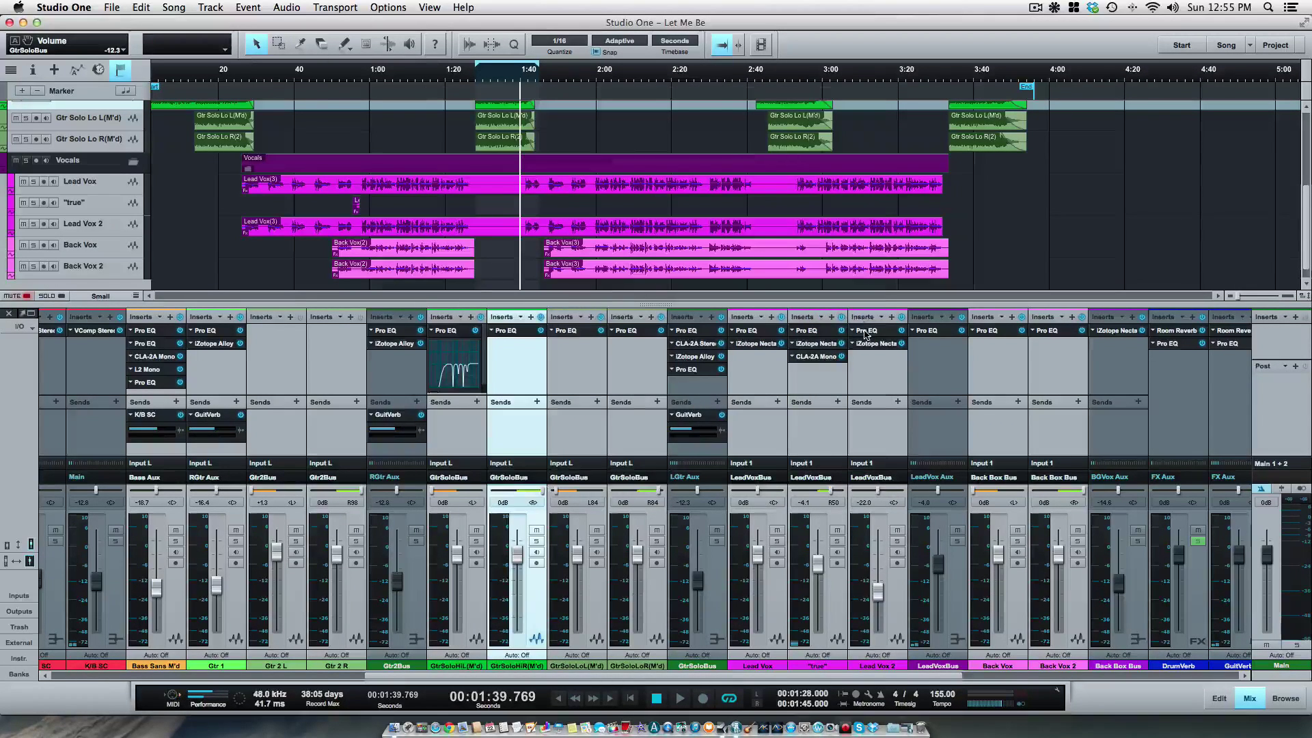
pyautogui.click(865, 331)
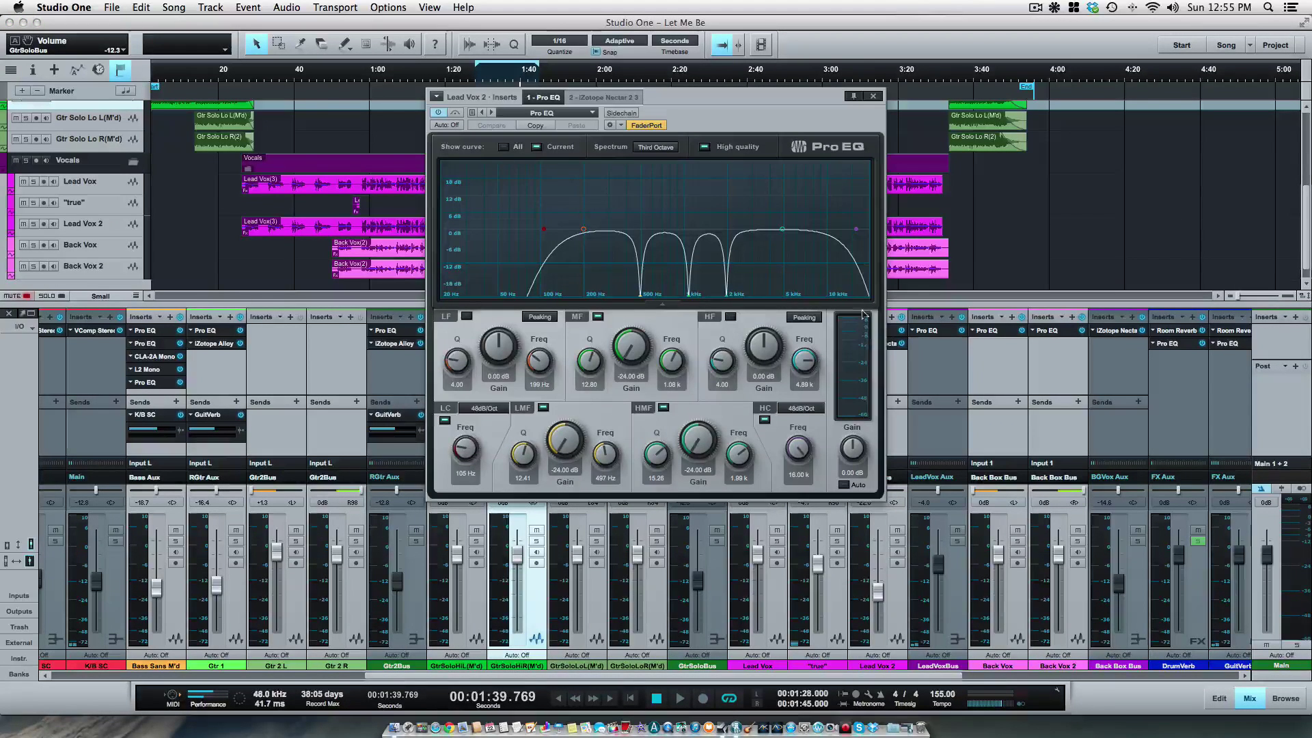
pyautogui.click(873, 96)
# Move the Lead Vox 2 Pro EQ below iZotope Nectar 2, audition the track soloed from near 0:40, and unsolo it
pyautogui.moveTo(868, 331); pyautogui.dragTo(873, 360)
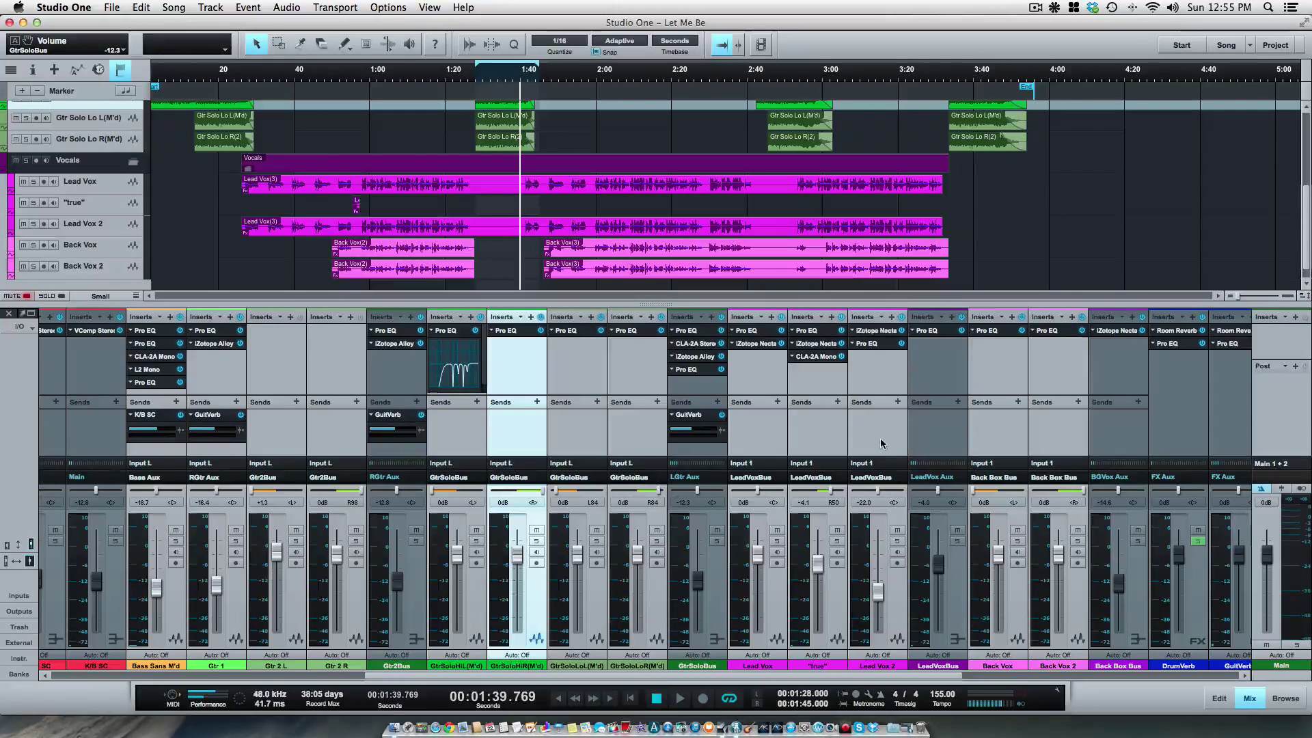
pyautogui.click(303, 85)
pyautogui.press('space')
pyautogui.click(33, 223)
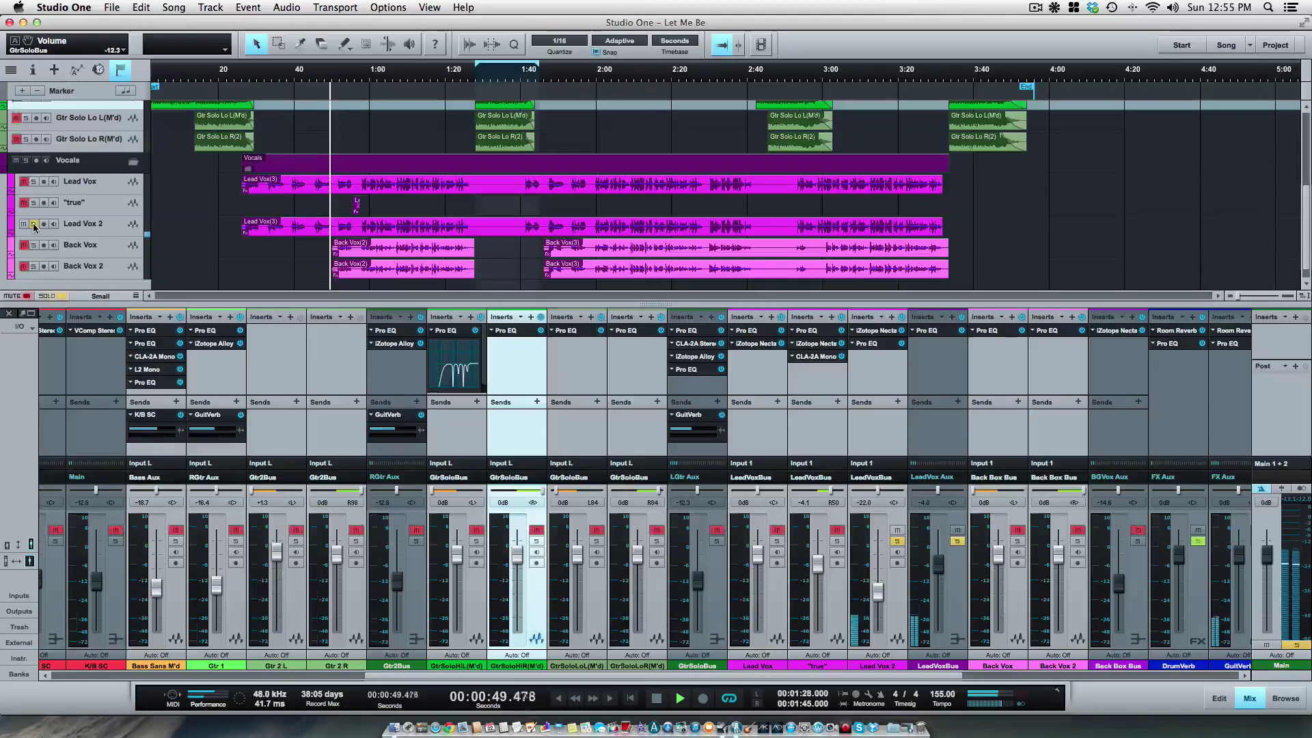
pyautogui.press('space')
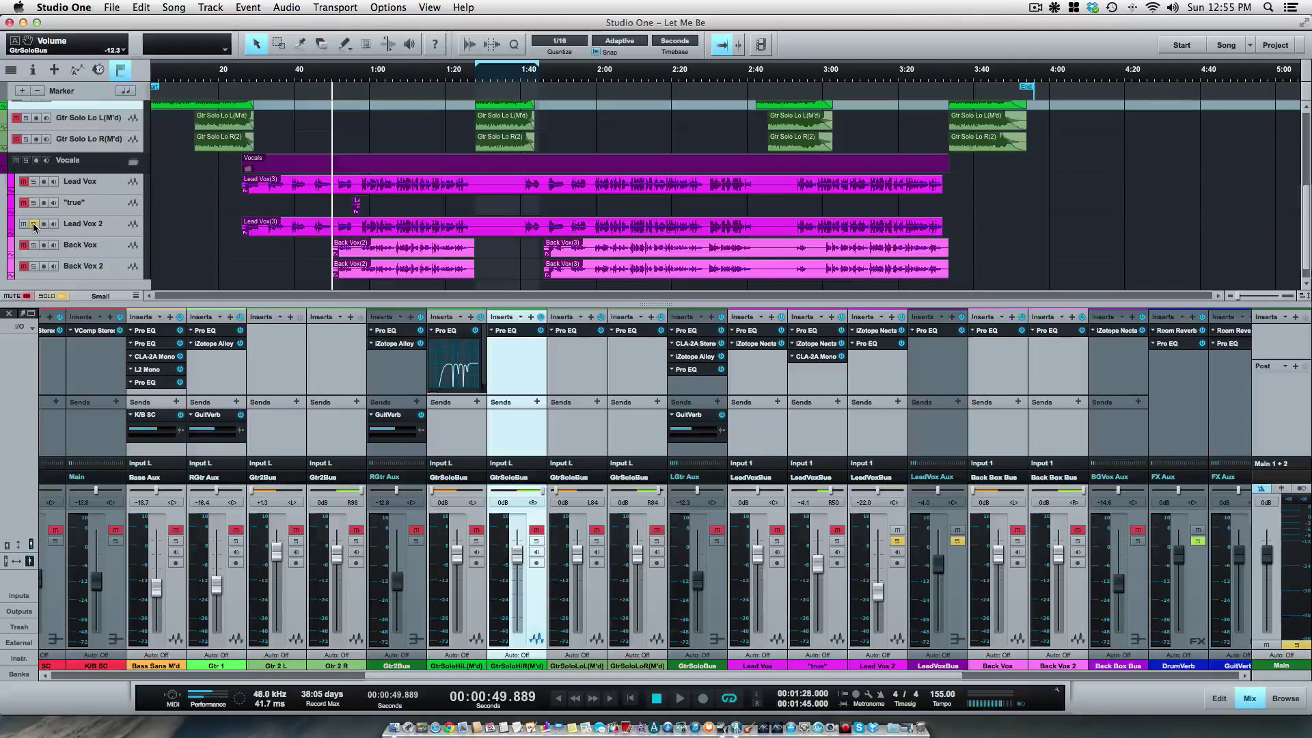
pyautogui.click(33, 226)
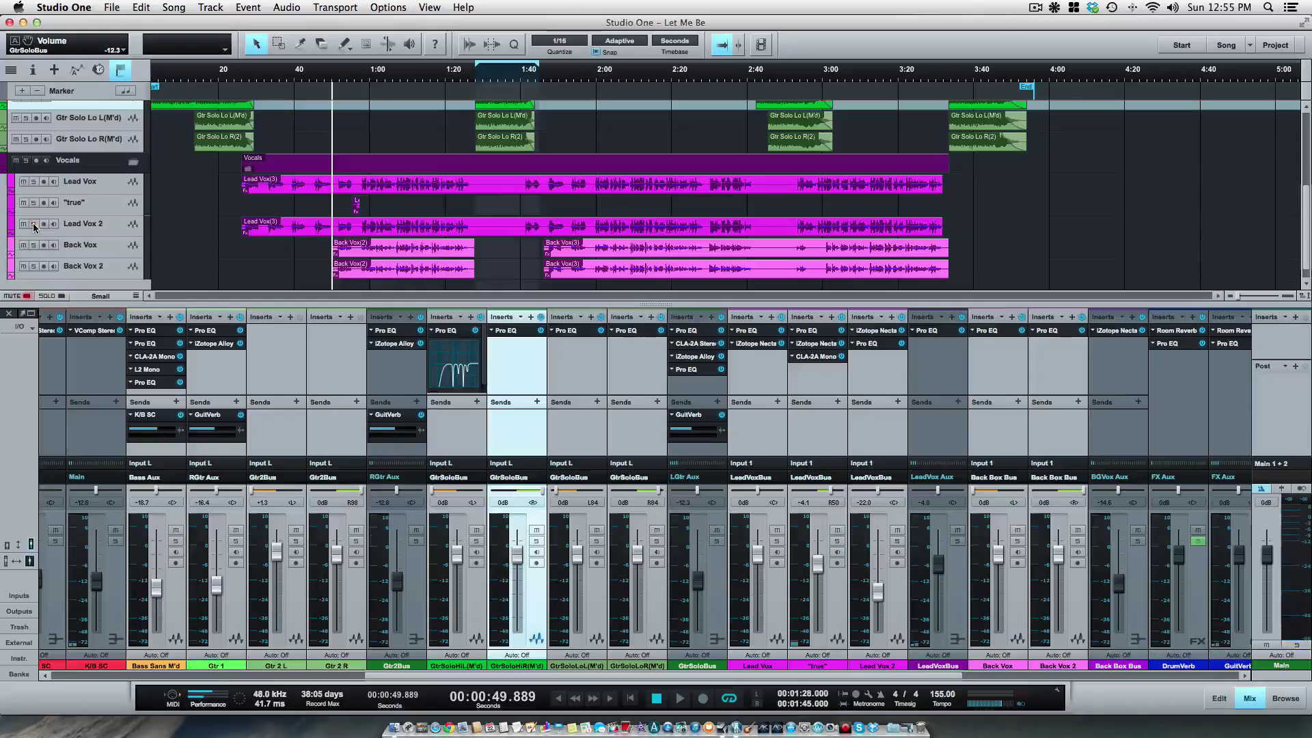
# Examine the Pro EQ on LeadVoxBus, close it, and play a few seconds of the full mix
pyautogui.click(927, 330)
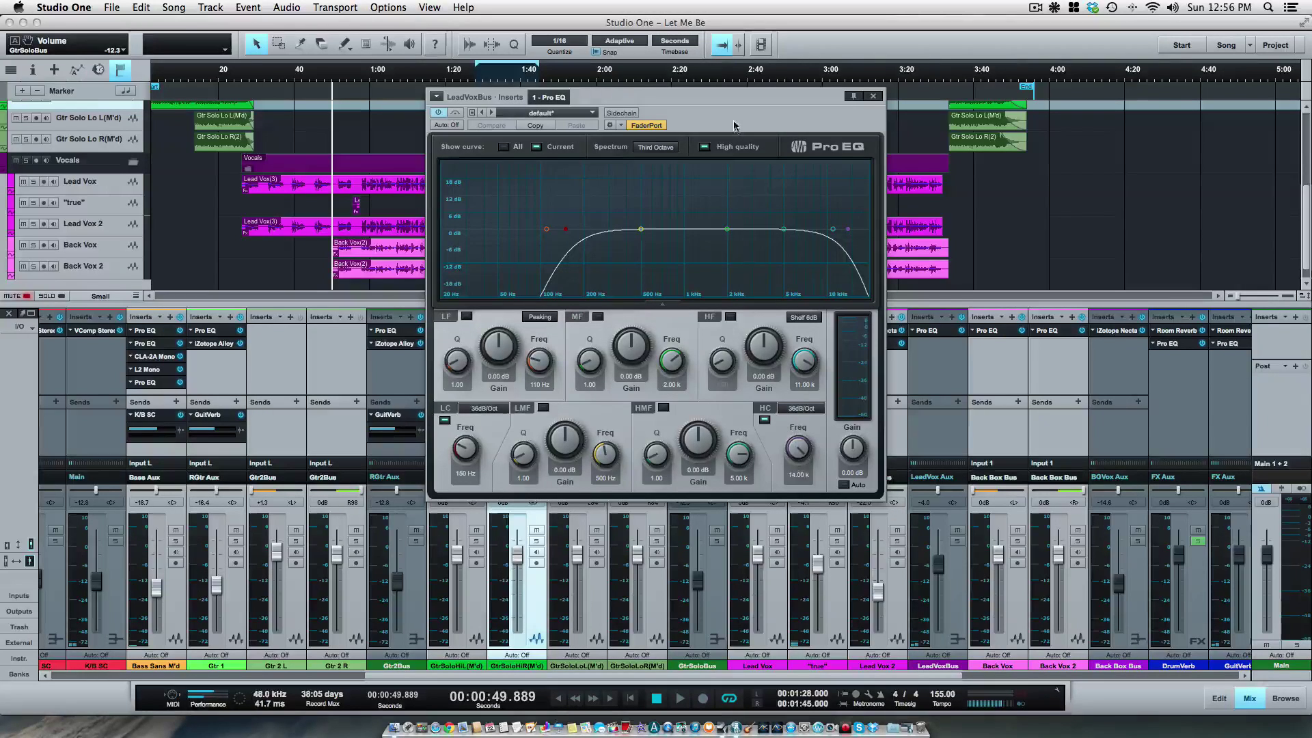
pyautogui.moveTo(730, 108); pyautogui.dragTo(1274, 178)
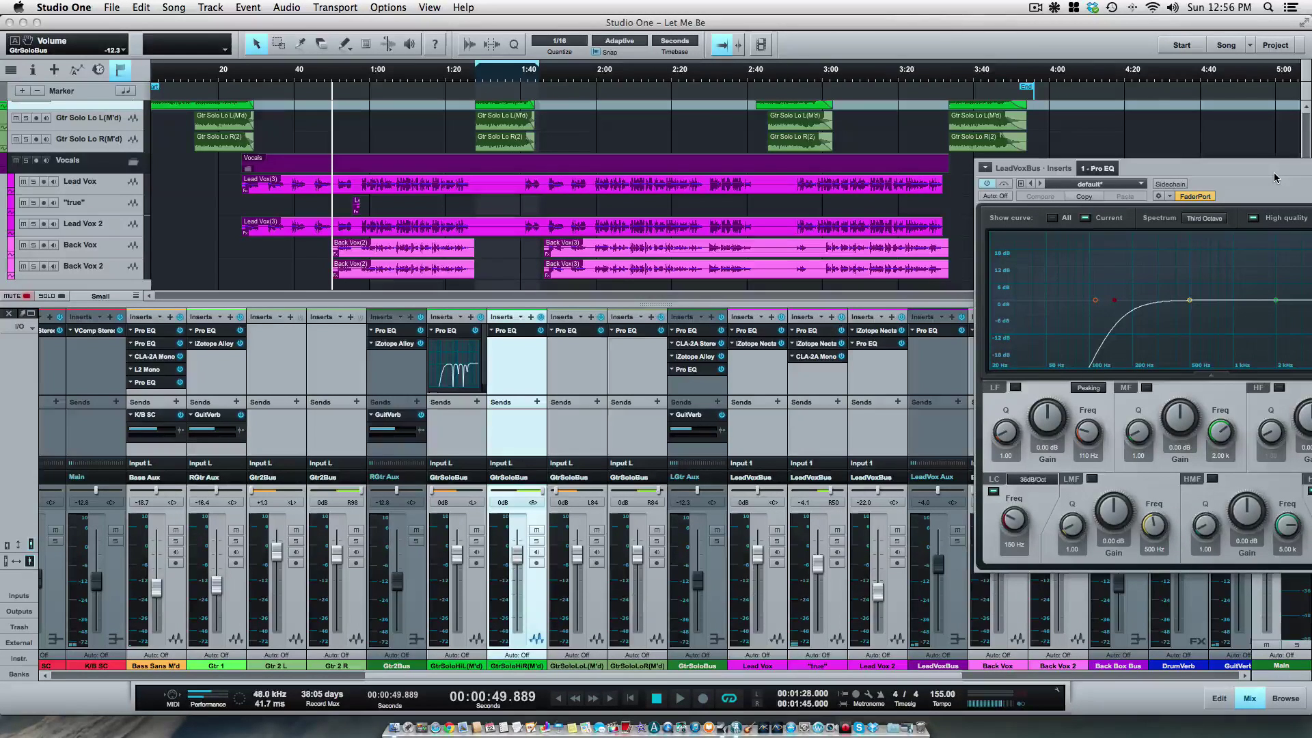
pyautogui.moveTo(1274, 176); pyautogui.dragTo(961, 135)
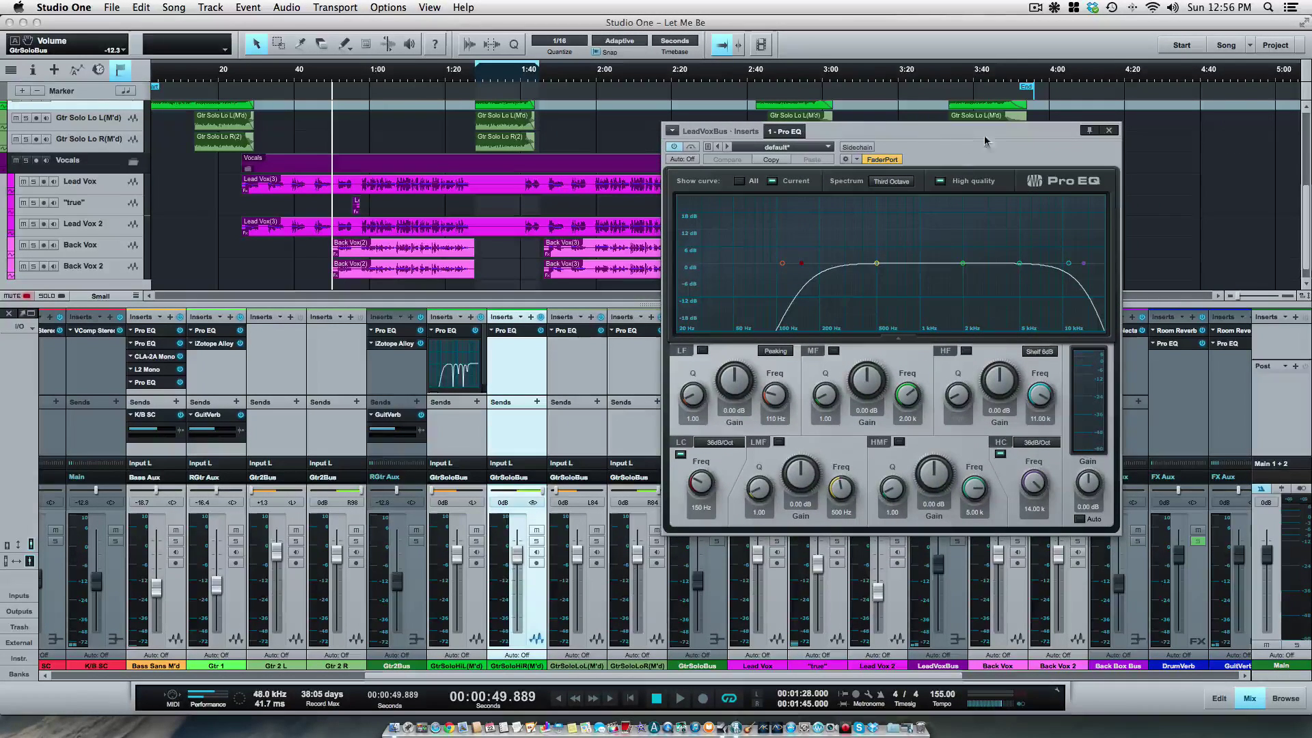
pyautogui.click(1109, 130)
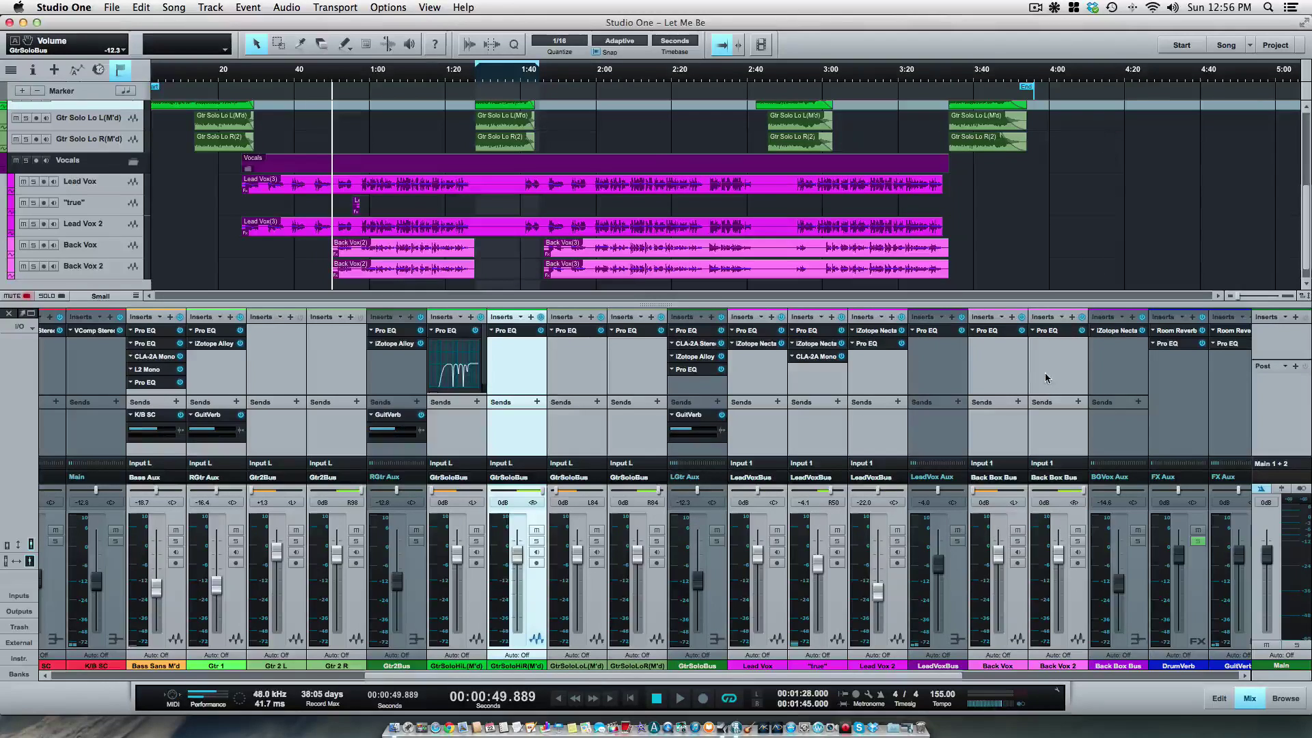
pyautogui.press('space')
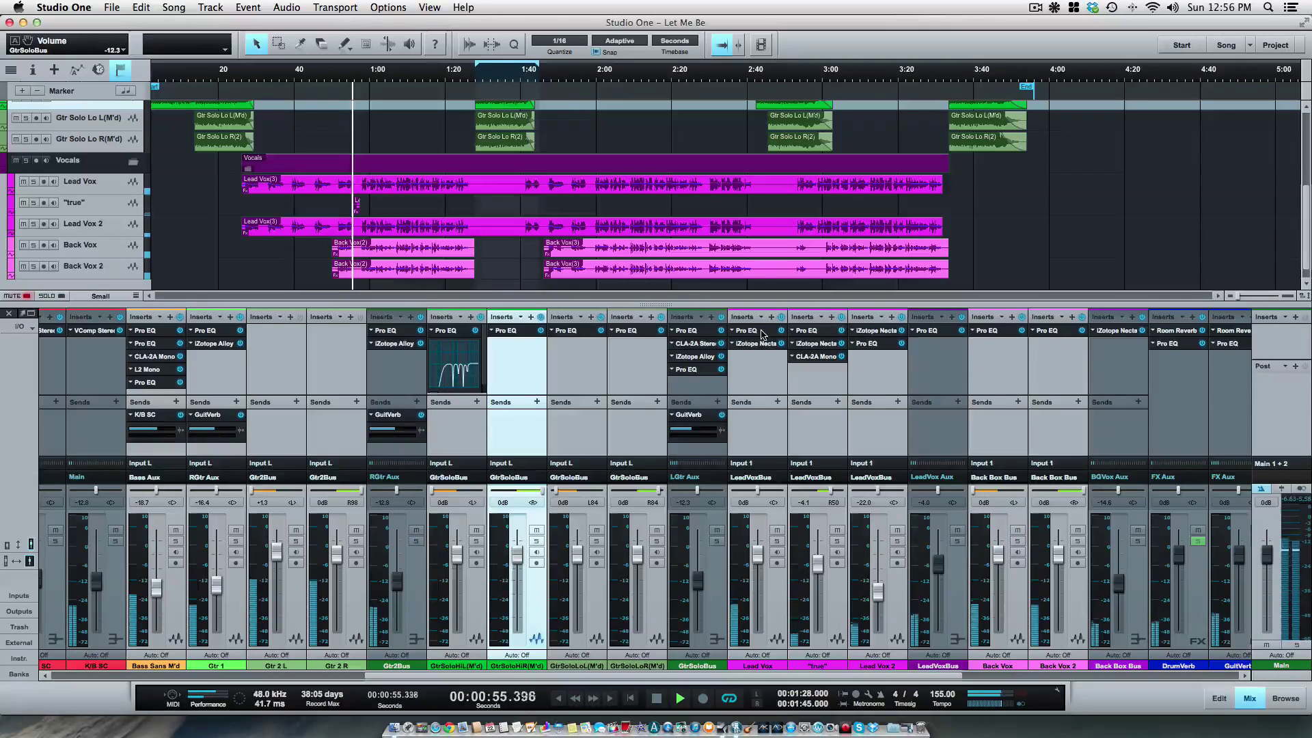
pyautogui.press('space')
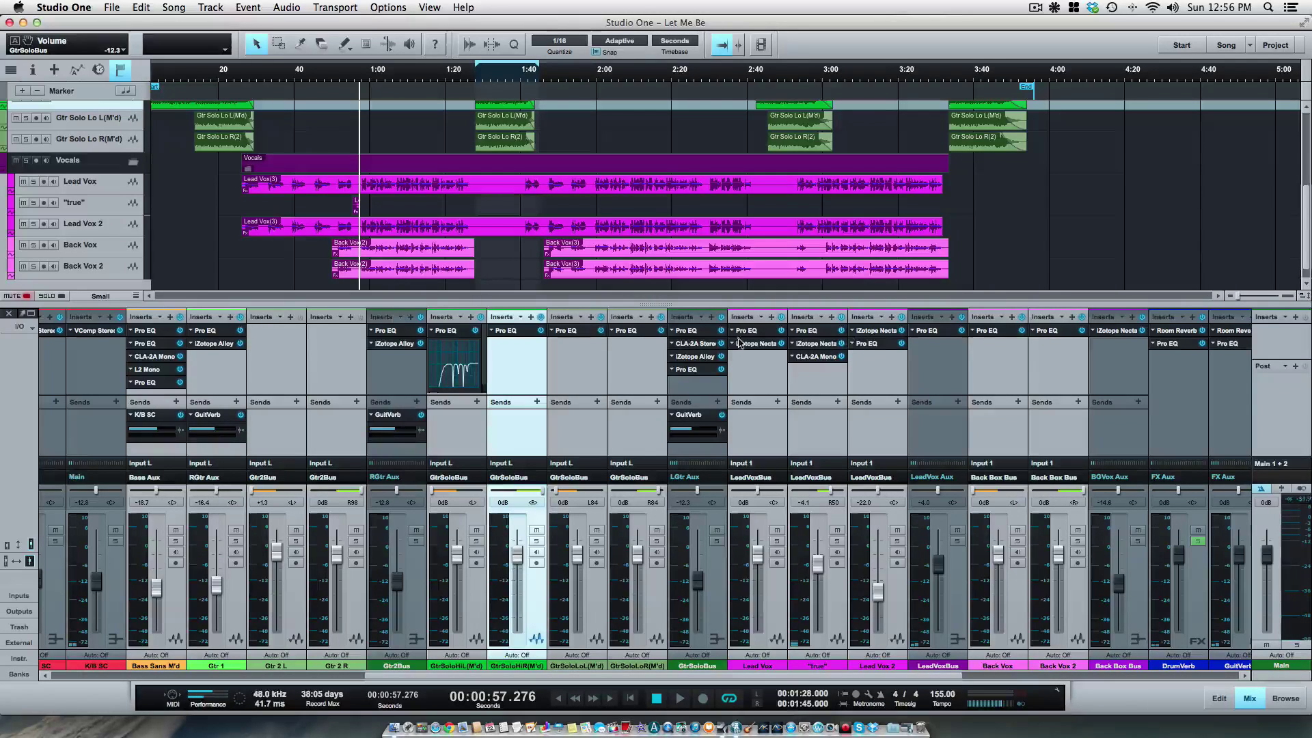
# Solo Lead Vox and examine the EQ module of its iZotope Nectar 2 insert
pyautogui.click(778, 541)
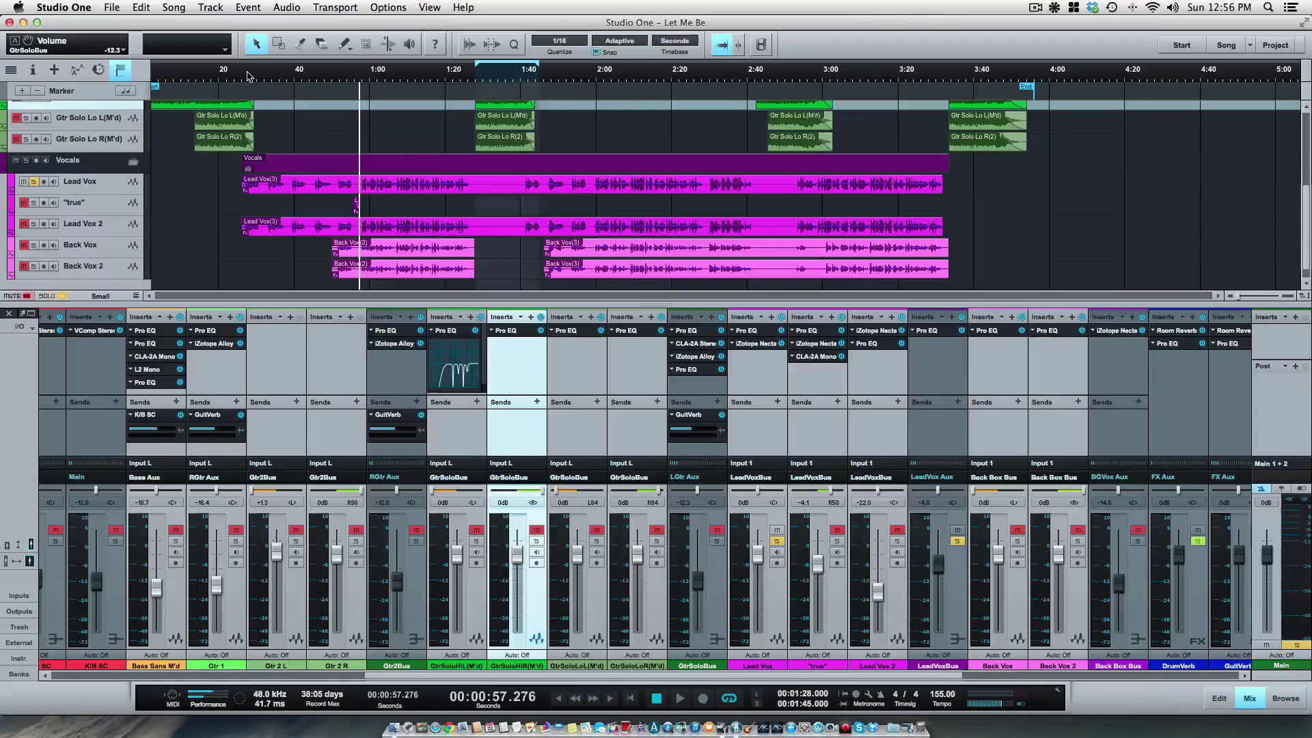
pyautogui.click(759, 347)
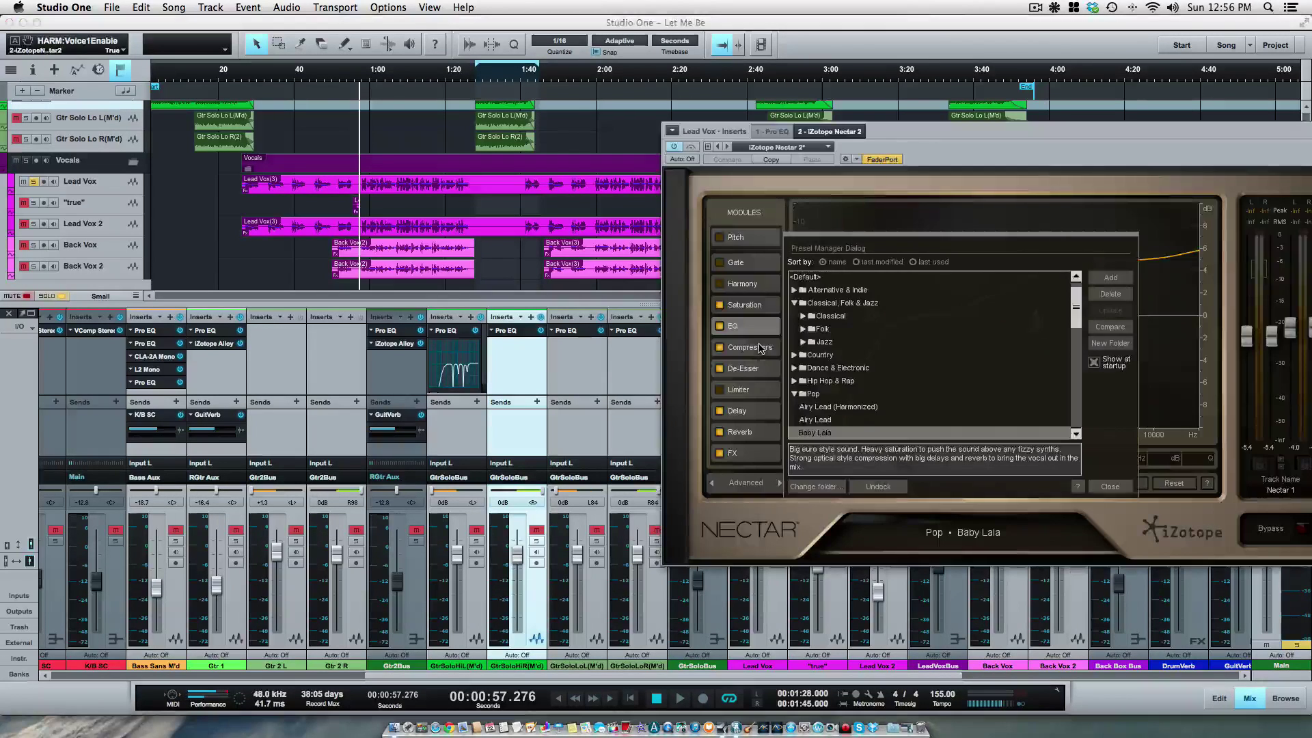
pyautogui.click(1109, 487)
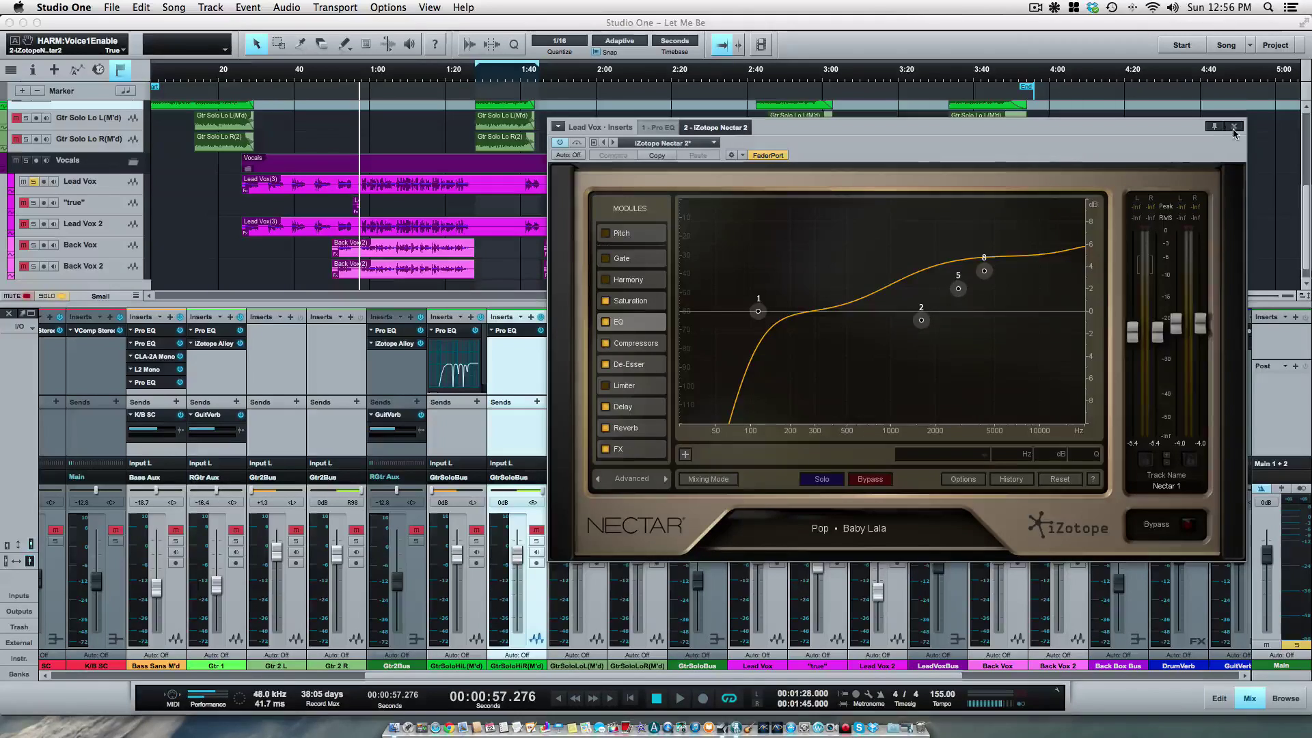
pyautogui.click(1234, 128)
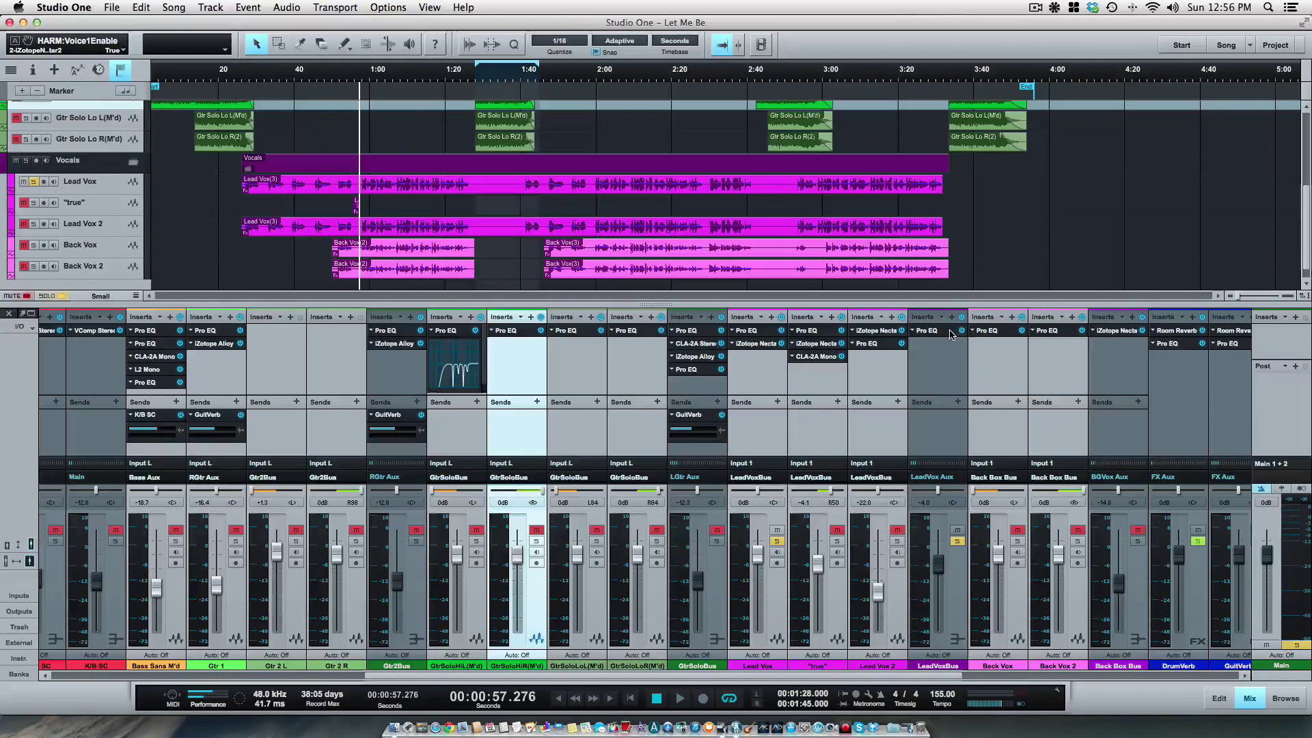
# Check the LeadVoxBus Pro EQ and close it, and open the Lead Vox Pro EQ with the soloed vocal playing
pyautogui.doubleClick(928, 331)
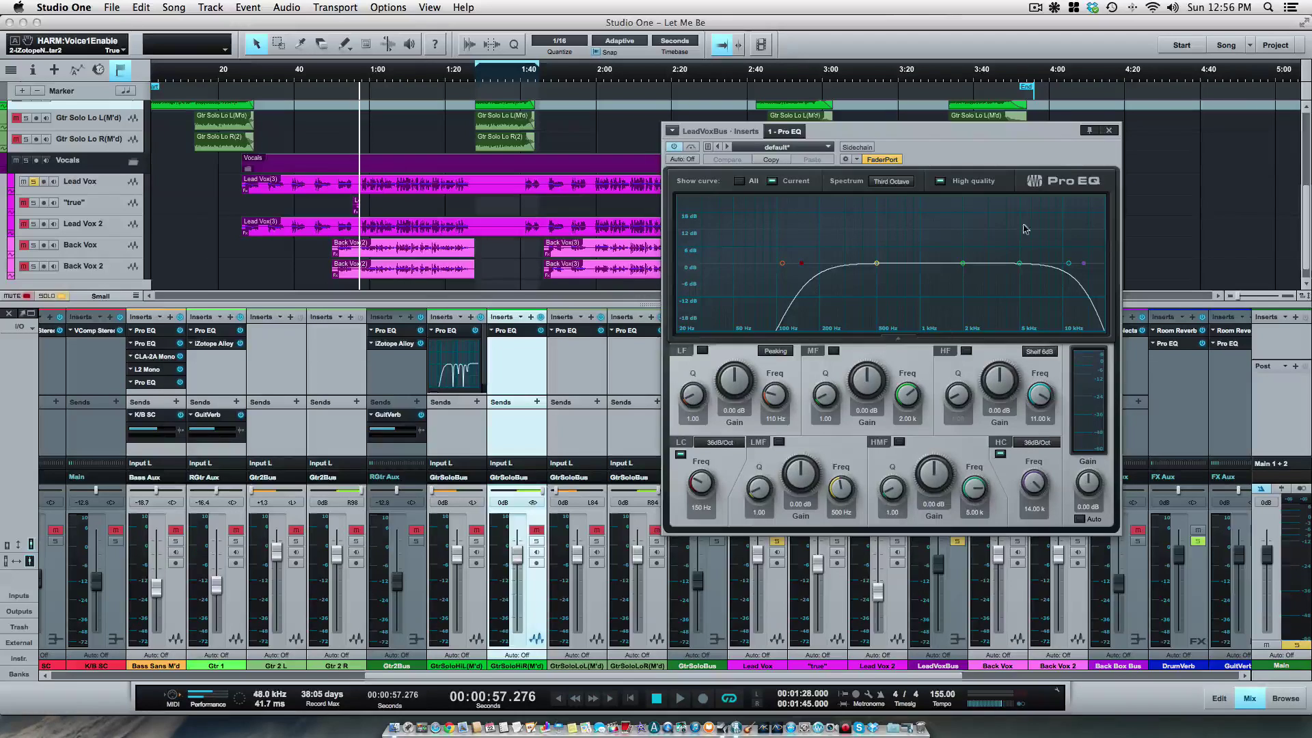
pyautogui.click(1109, 131)
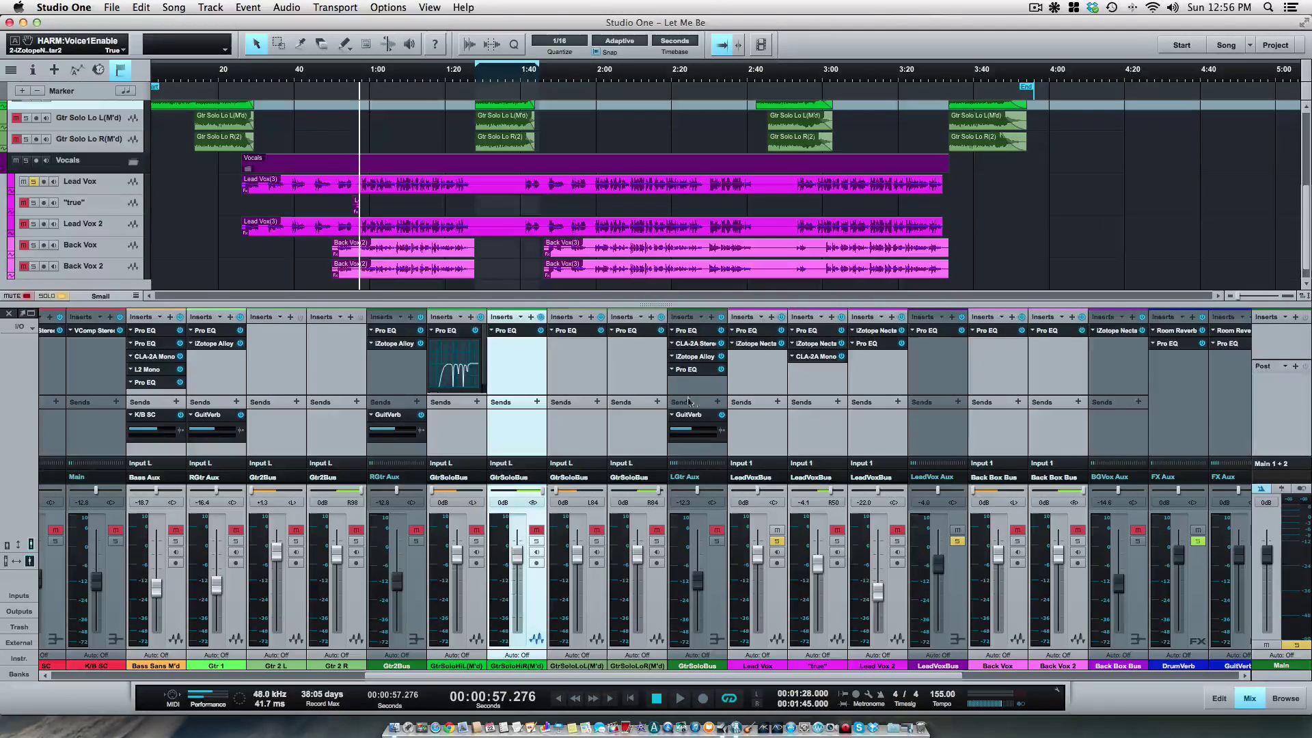
pyautogui.doubleClick(745, 332)
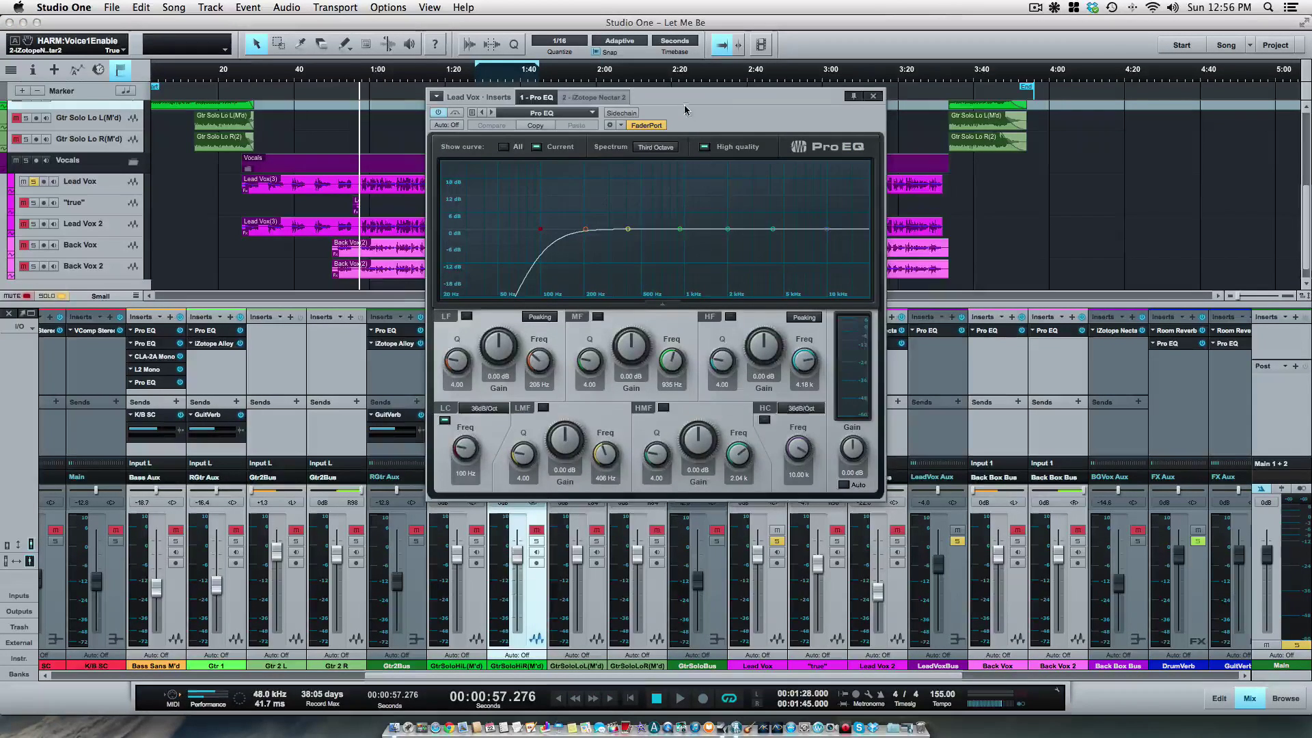
pyautogui.moveTo(685, 109); pyautogui.dragTo(776, 127)
pyautogui.press('space')
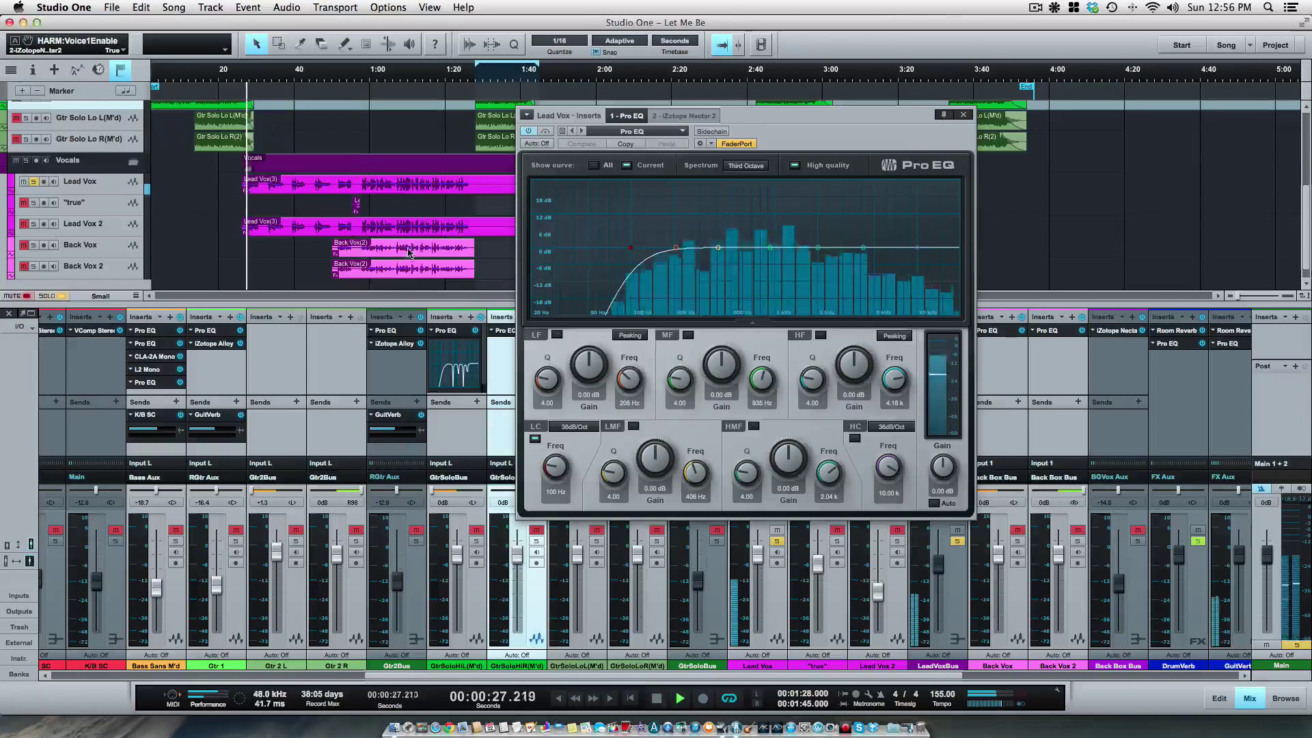
# Set the Q of the LF, LMF, MF, HMF and HF bands in the Lead Vox Pro EQ to 20
pyautogui.click(548, 404)
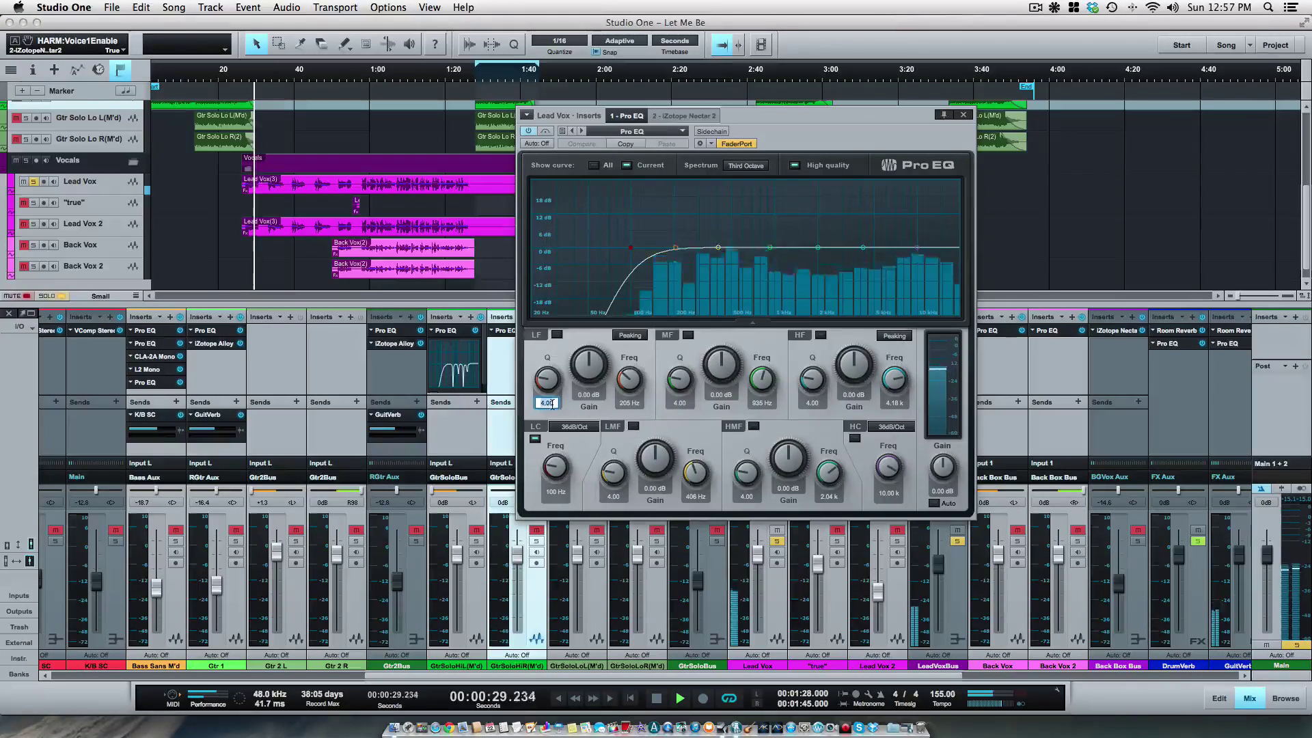
pyautogui.write('20')
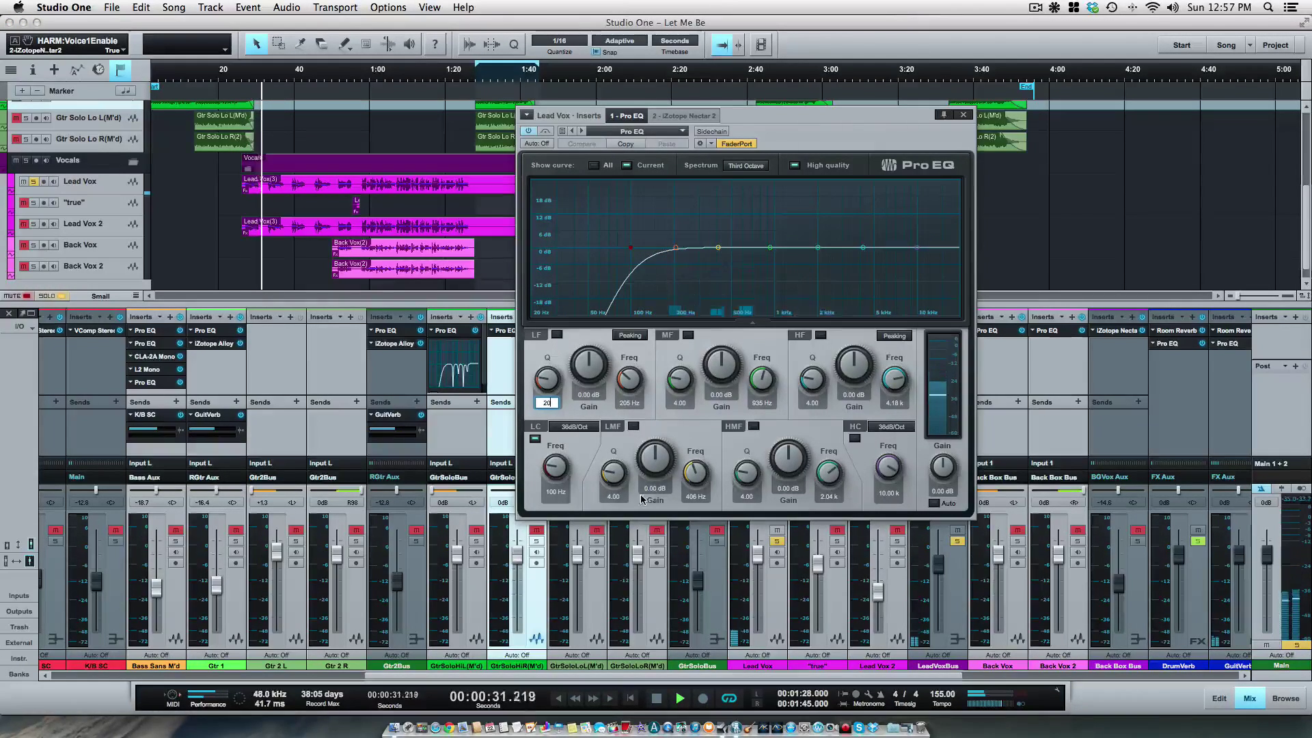
pyautogui.press('Tab')
pyautogui.write('20')
pyautogui.press('Tab')
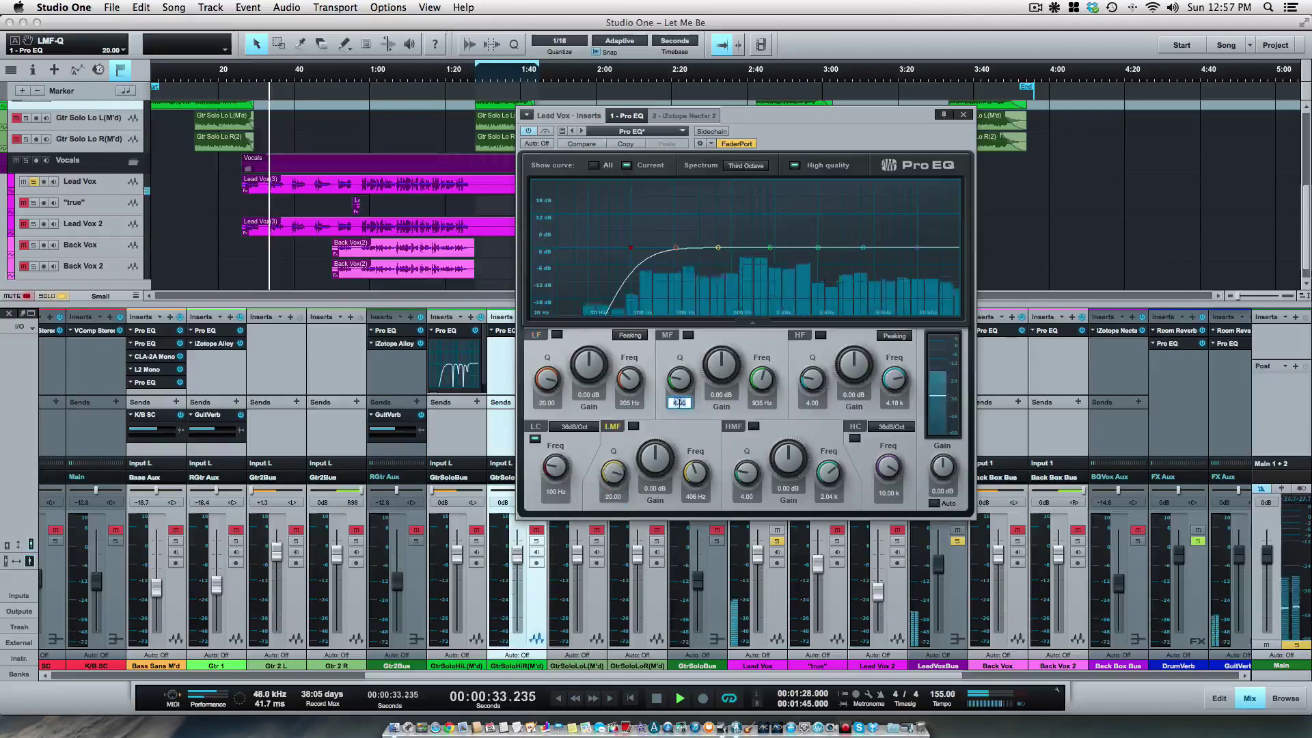
pyautogui.write('20')
pyautogui.press('Tab')
pyautogui.write('20')
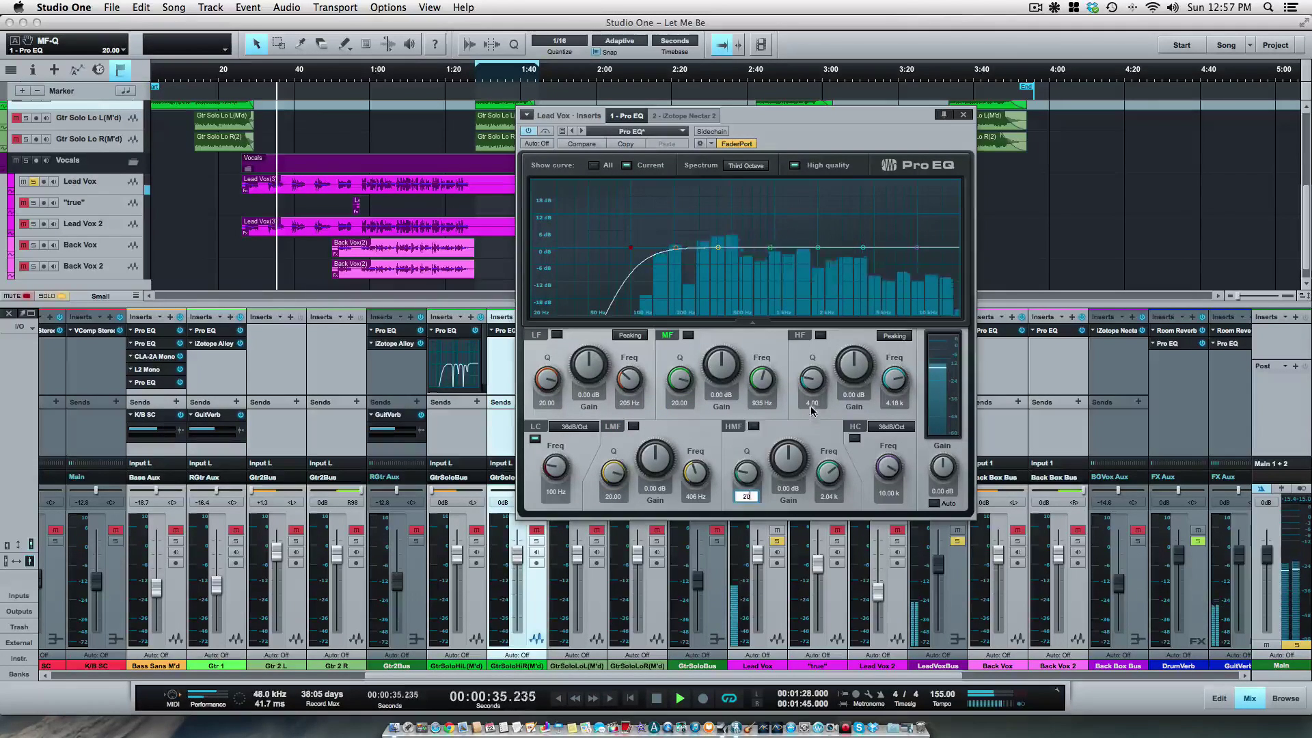
pyautogui.press('Tab')
pyautogui.write('20')
pyautogui.press('Return')
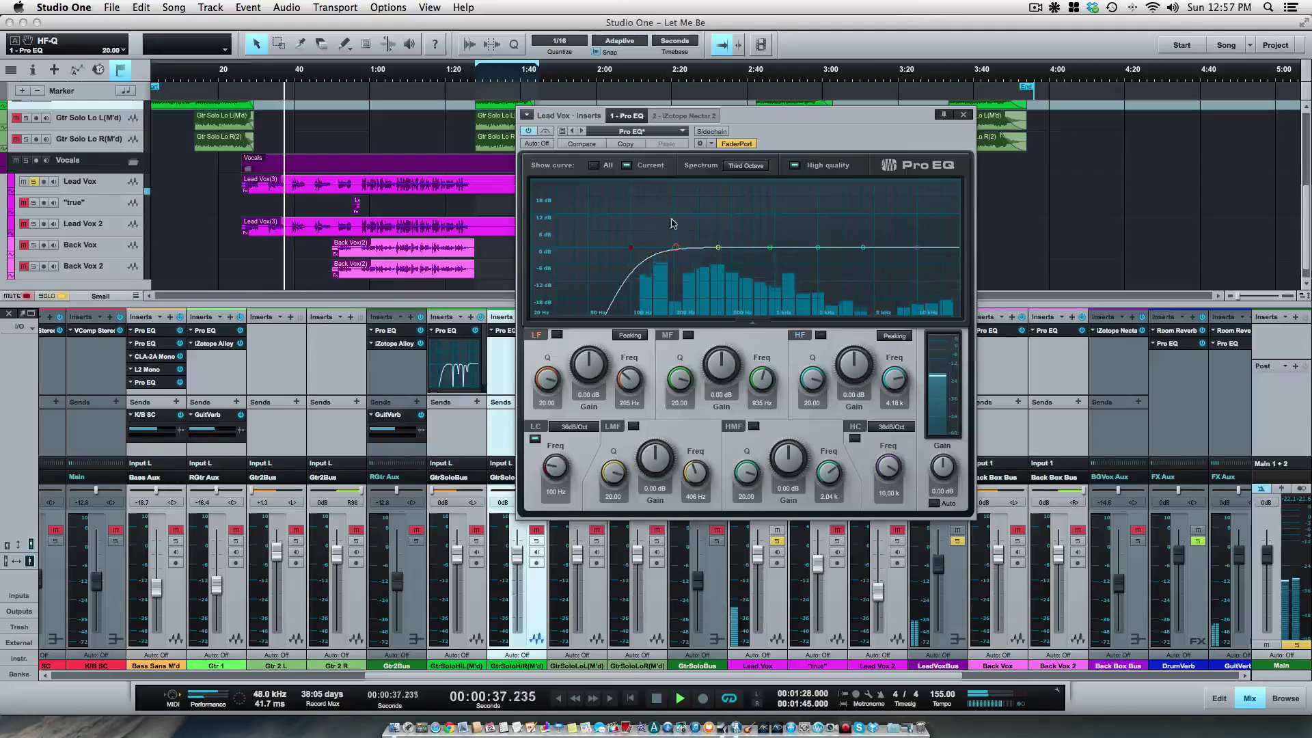
# Sweep a boosted narrow band for resonances, cut the LMF band to -17.76 dB at 779 Hz, and reset the LF gain to 0 dB
pyautogui.moveTo(676, 247); pyautogui.dragTo(761, 176)
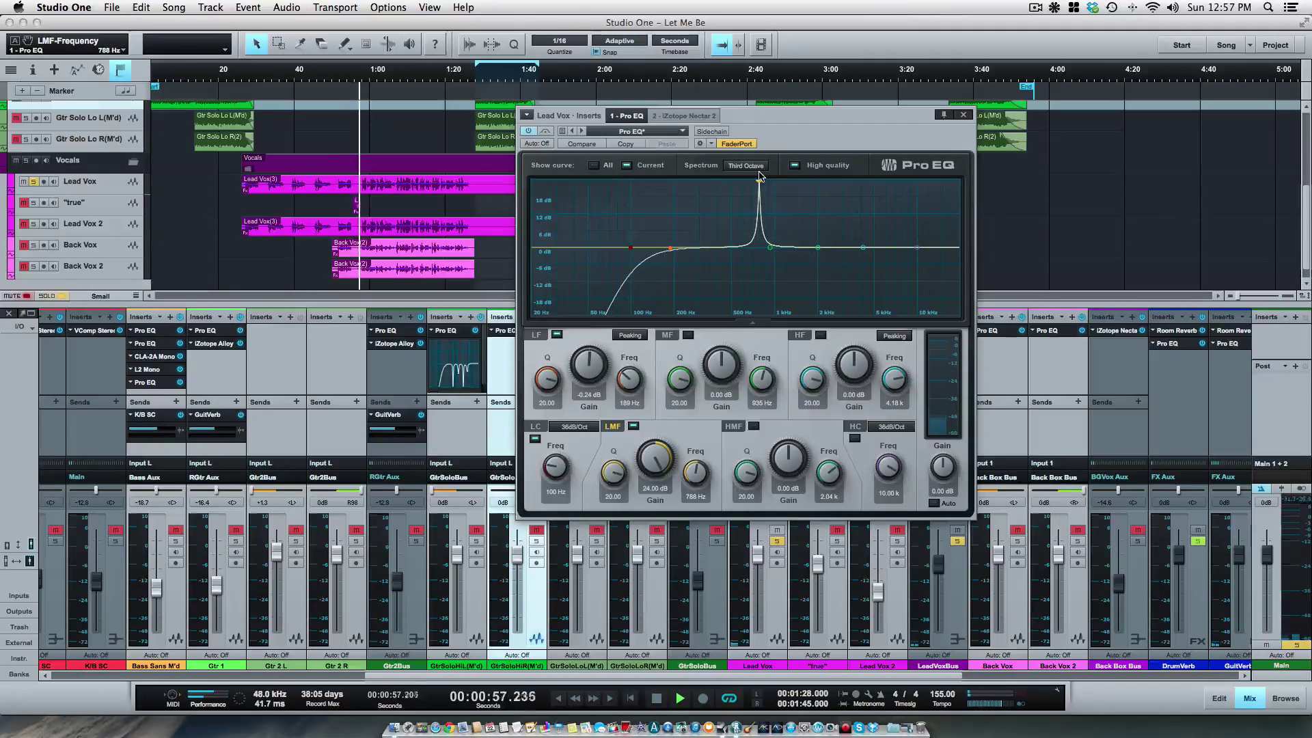
pyautogui.moveTo(757, 176); pyautogui.dragTo(759, 175)
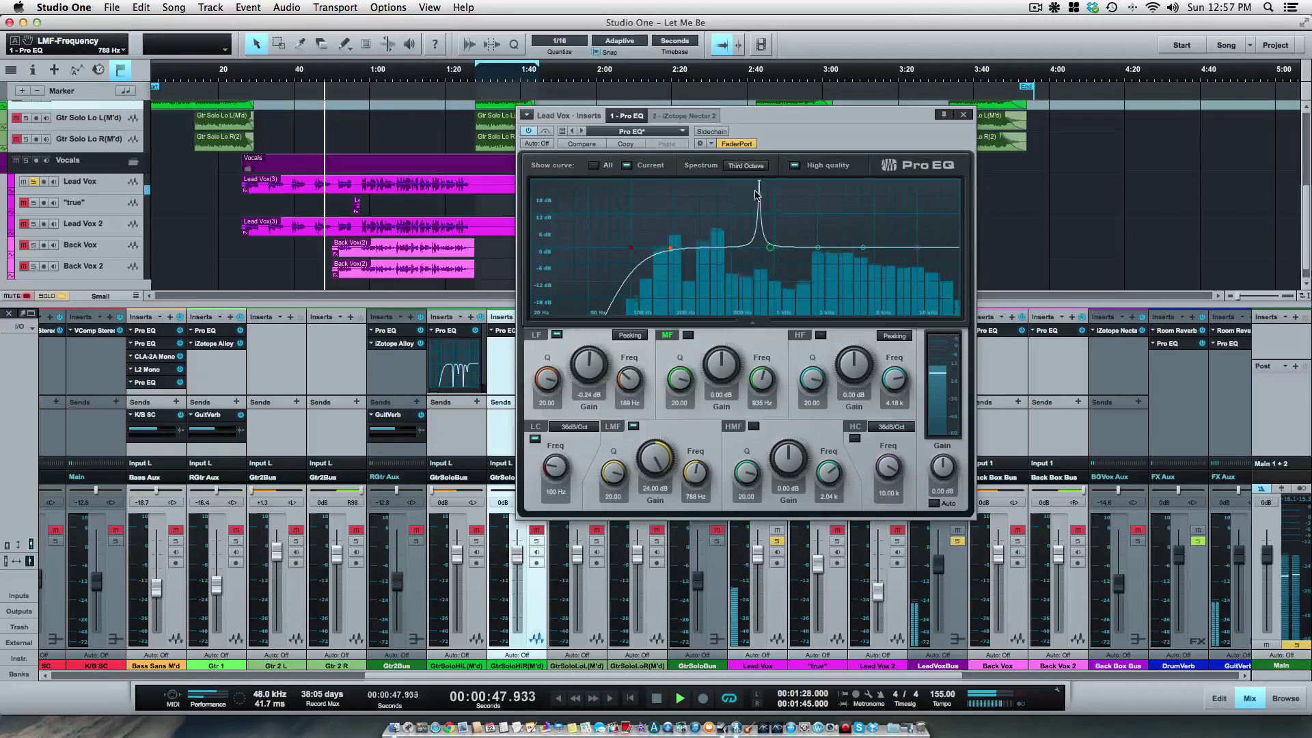
pyautogui.moveTo(759, 183); pyautogui.dragTo(759, 182)
pyautogui.moveTo(655, 459); pyautogui.dragTo(648, 569)
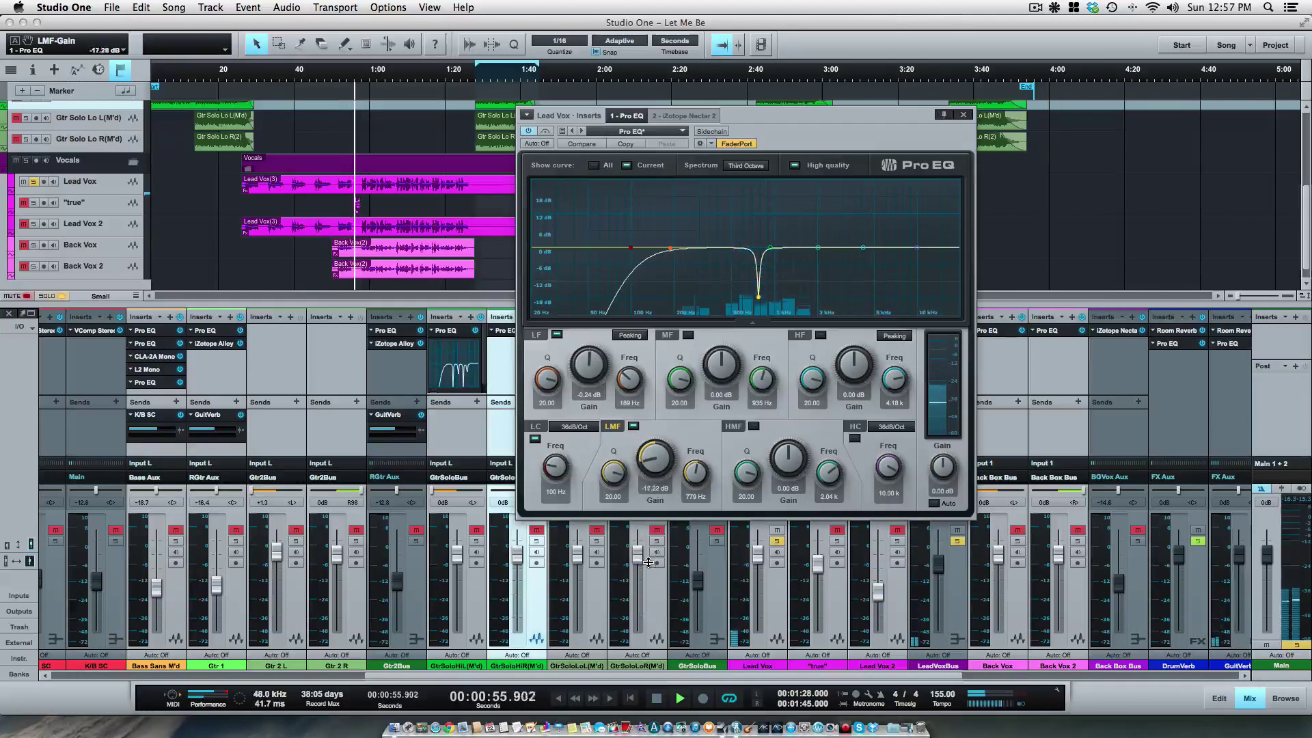
pyautogui.doubleClick(590, 396)
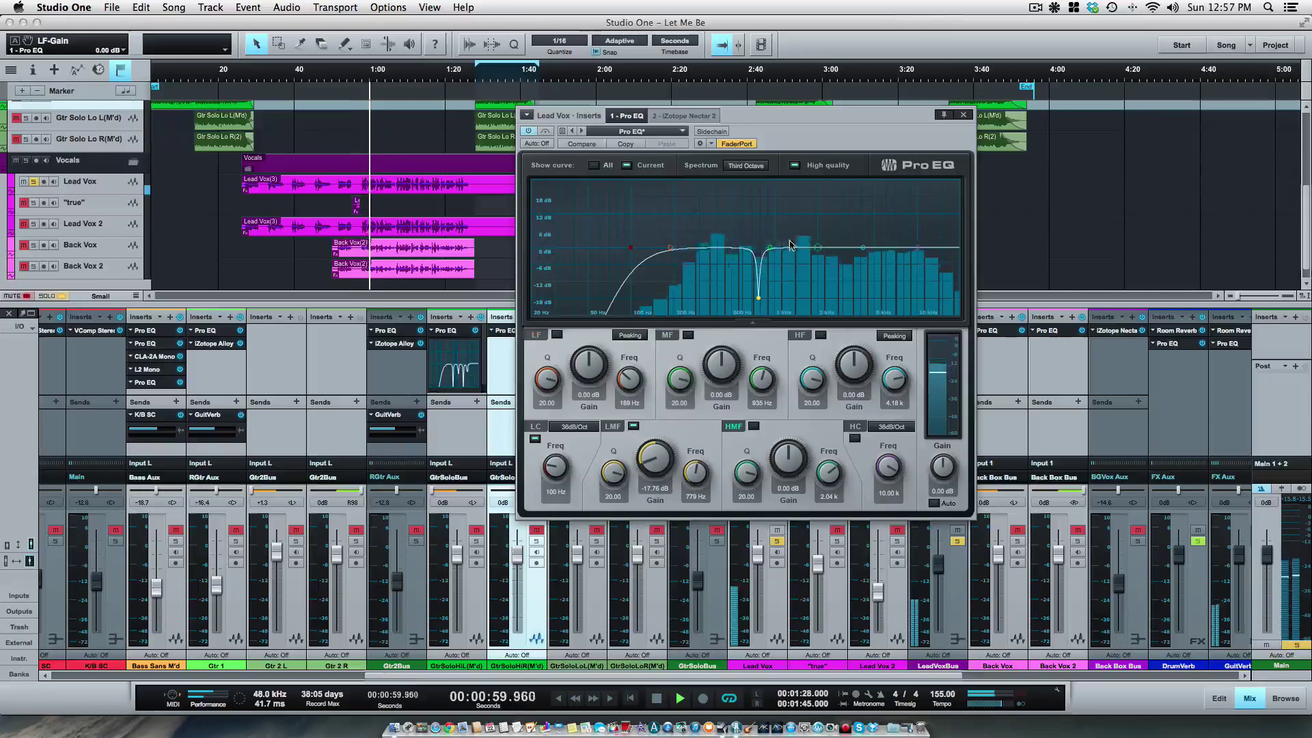
# Sweep for two more vocal resonances, cutting MF to -17.76 dB at 1.10 kHz and HMF to -17.04 dB at 2.05 kHz
pyautogui.moveTo(770, 252); pyautogui.dragTo(781, 176)
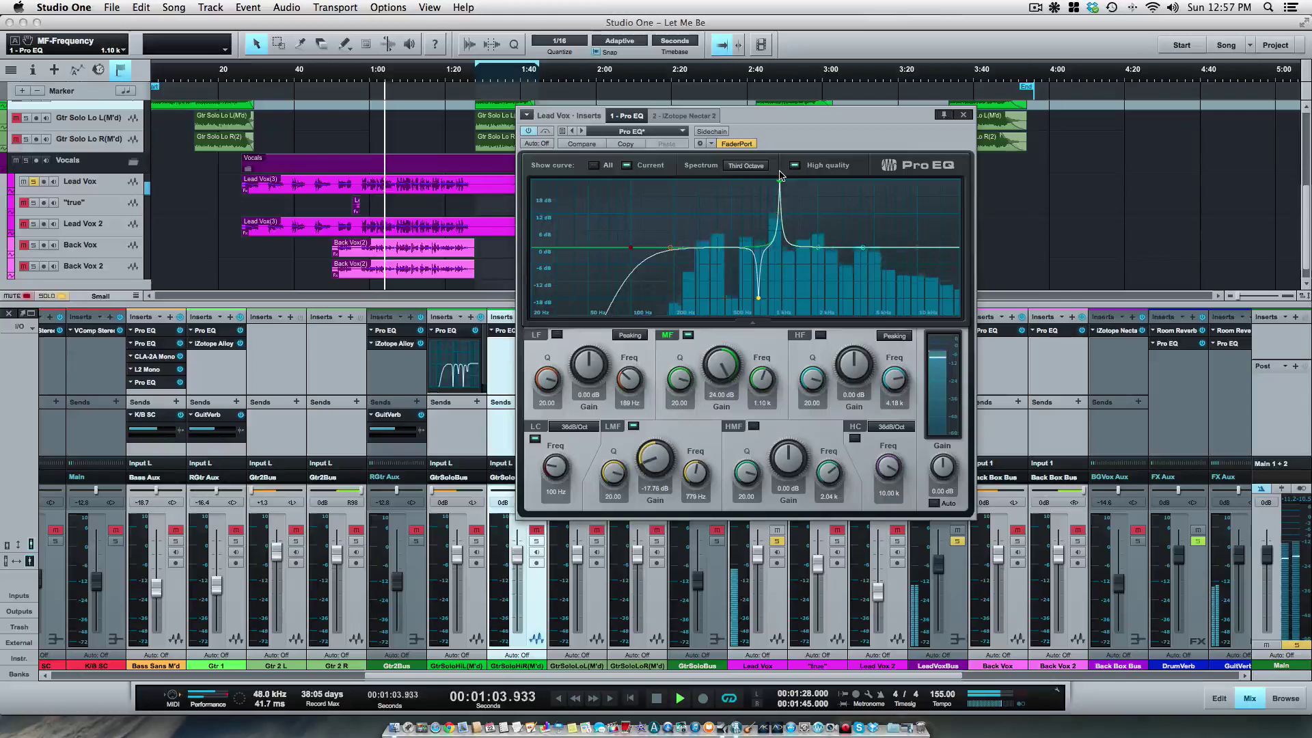
pyautogui.moveTo(721, 366); pyautogui.dragTo(717, 465)
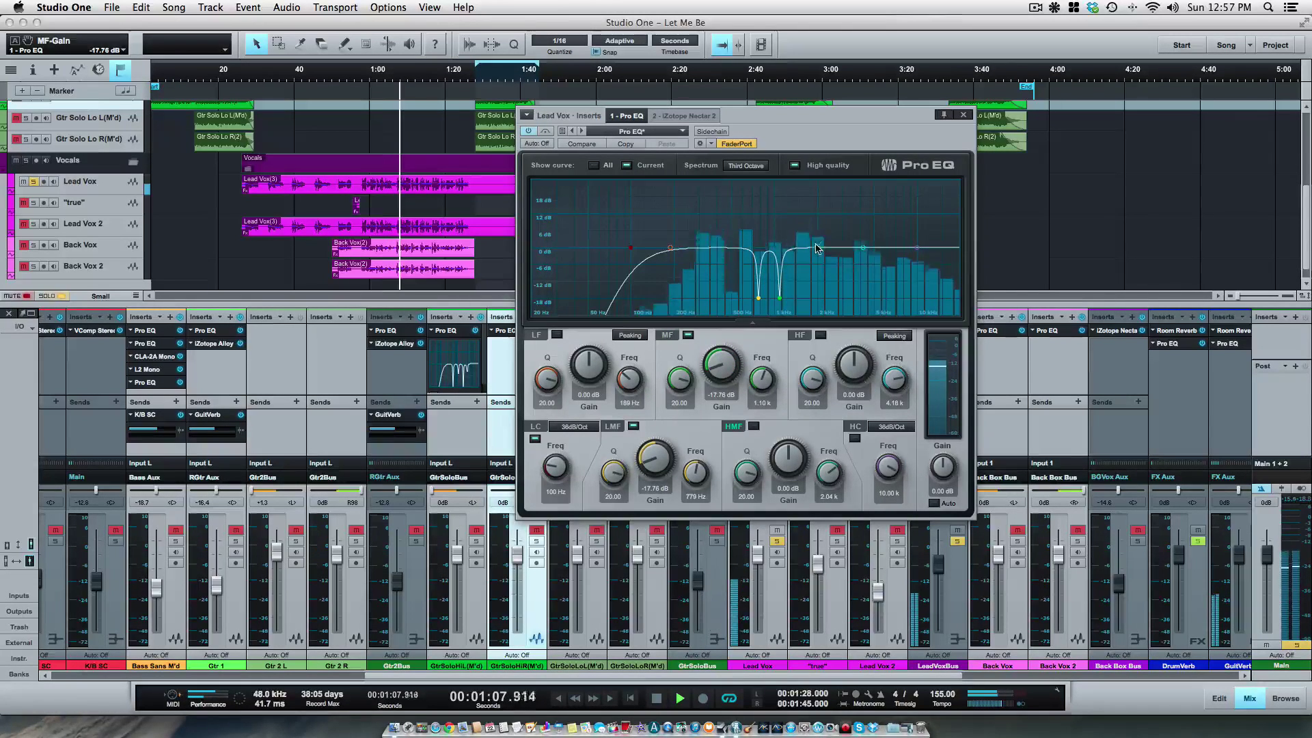
pyautogui.moveTo(800, 198); pyautogui.dragTo(822, 165)
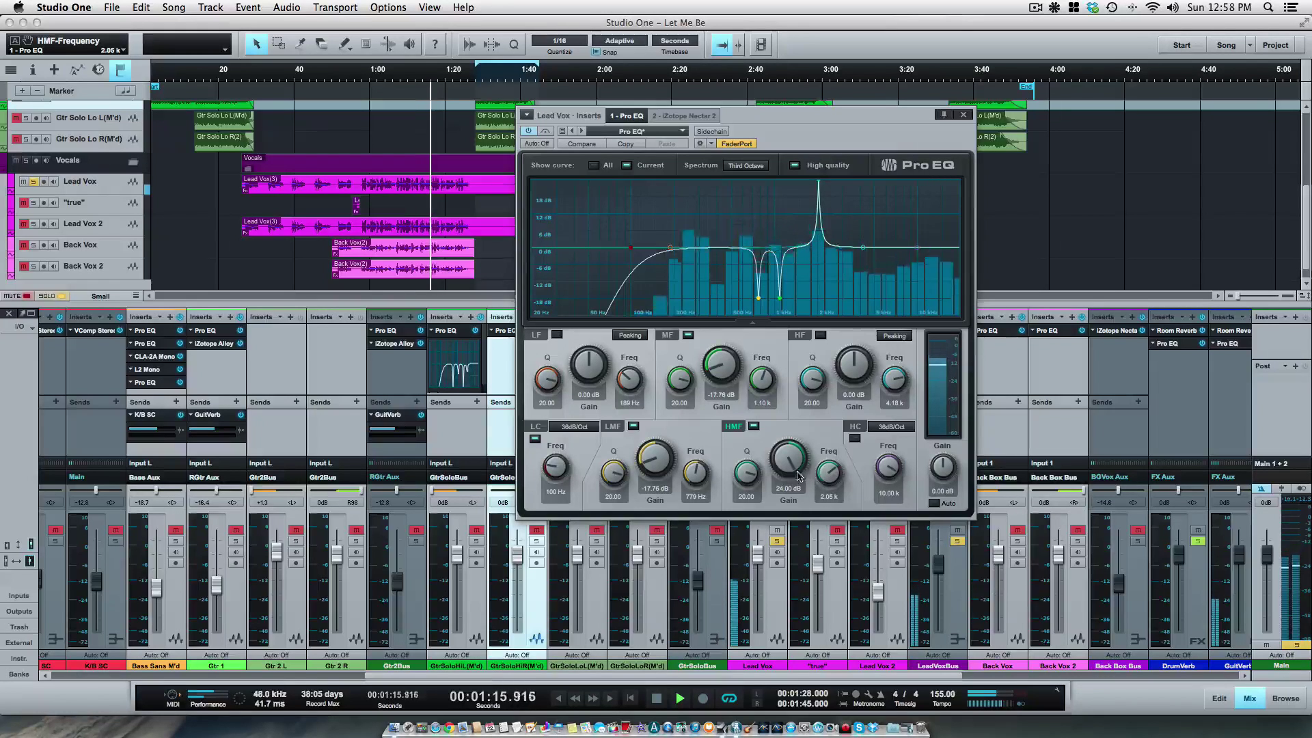
pyautogui.moveTo(790, 468); pyautogui.dragTo(789, 571)
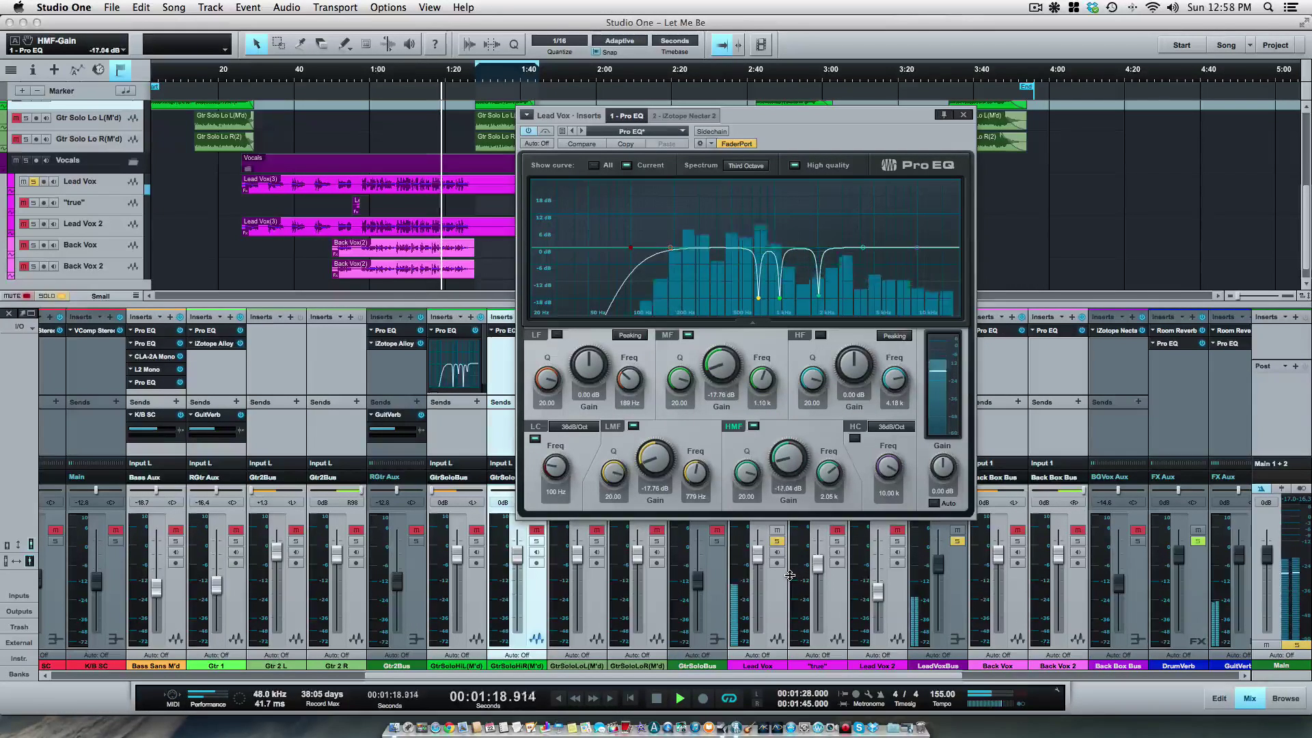
# Compare the Lead Vox with its Pro EQ bypassed and active during playback, and stop playback
pyautogui.click(546, 133)
pyautogui.click(550, 134)
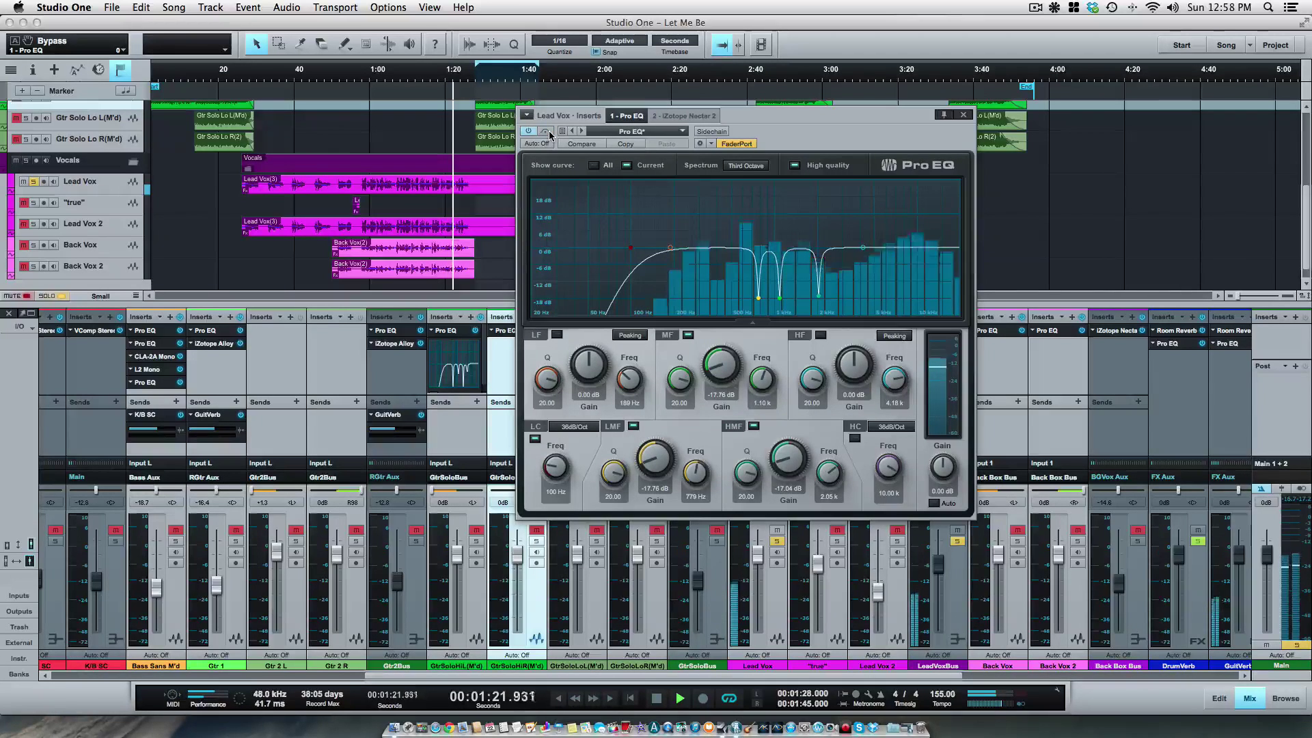
pyautogui.click(544, 131)
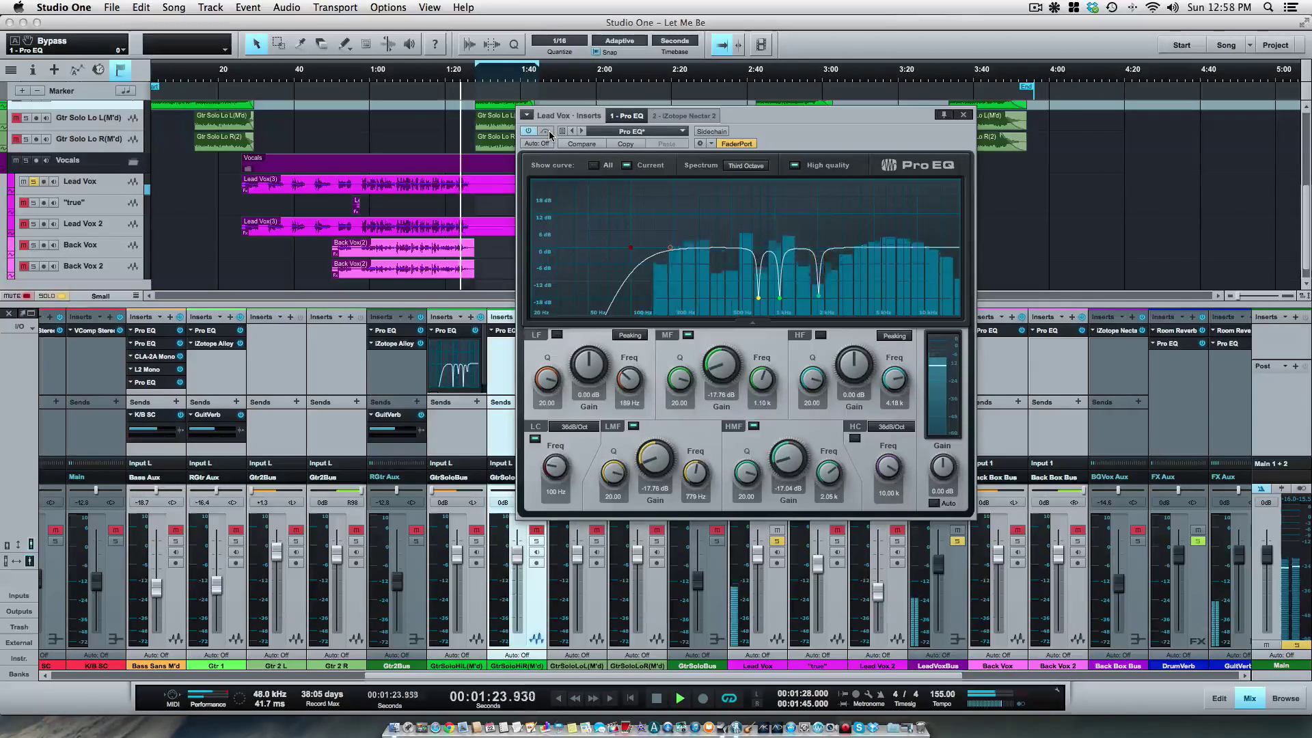
pyautogui.click(546, 132)
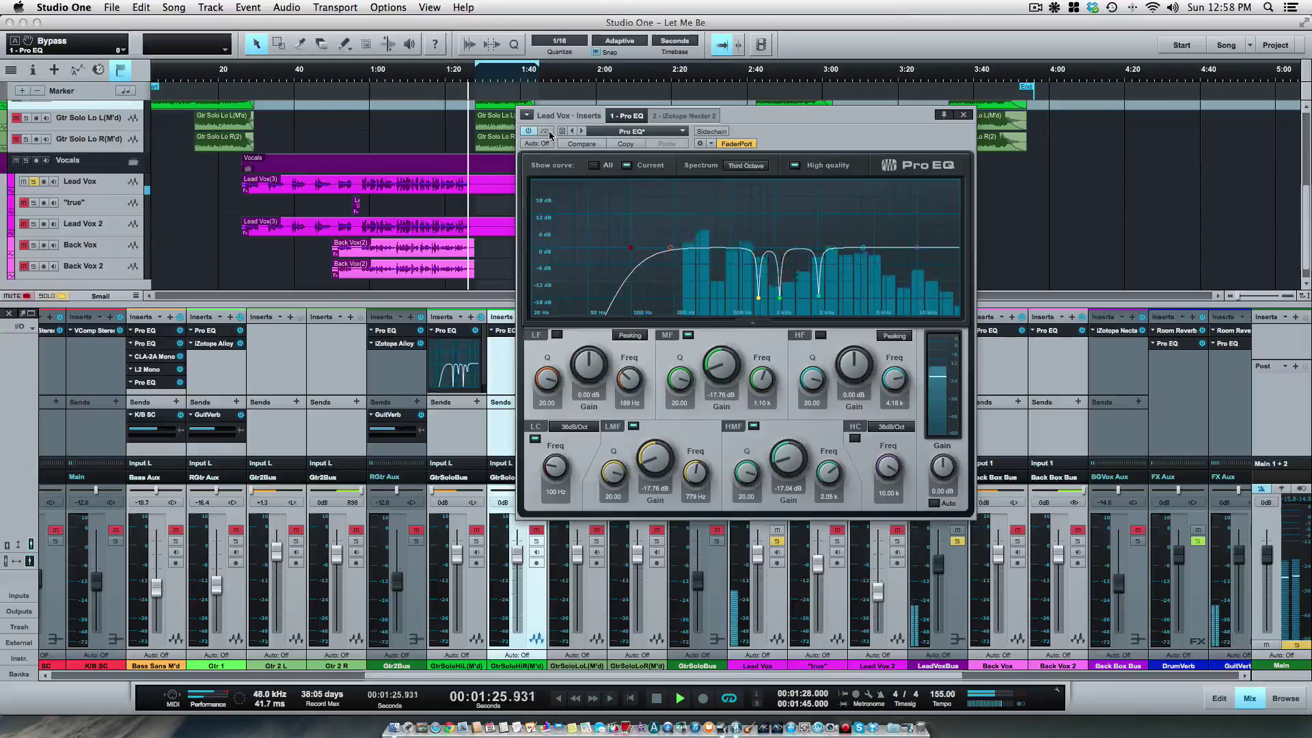
pyautogui.press('space')
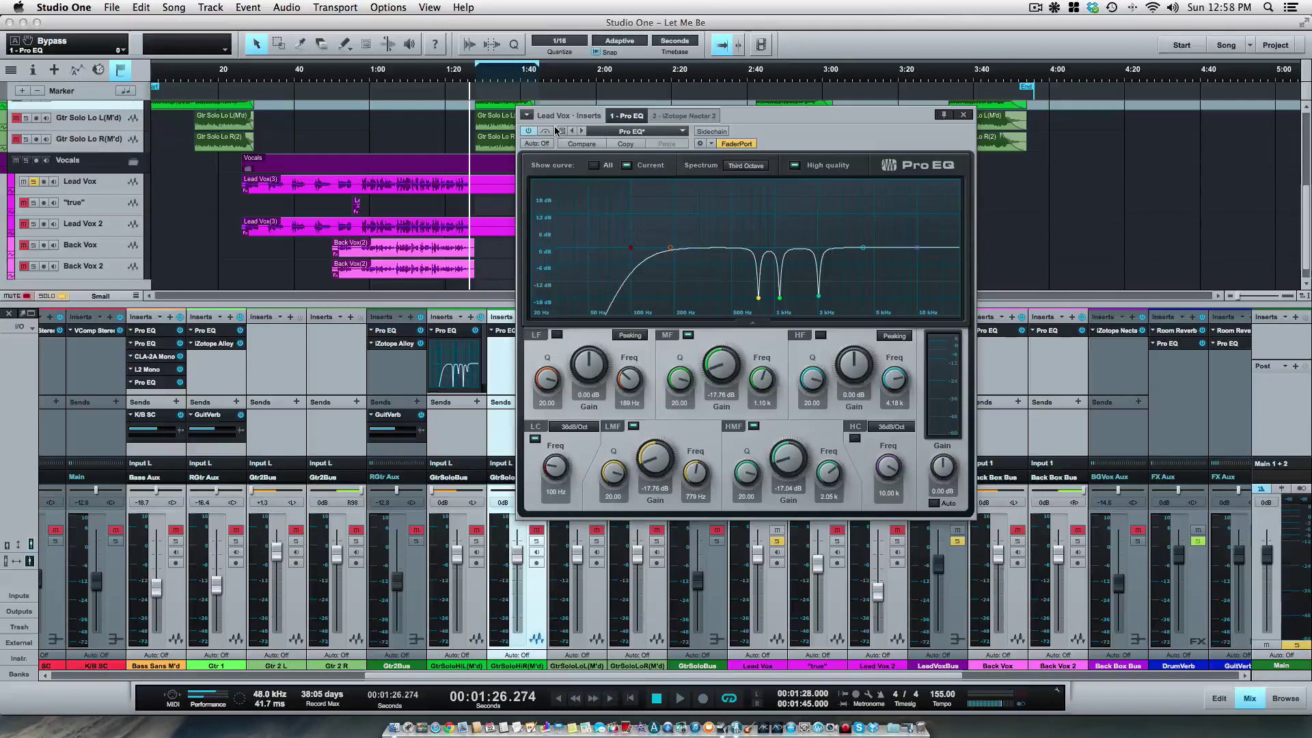
# Replay the Lead Vox from near 0:34, sweep the HF band for a resonance, and cut it to -17.04 dB at 3.52 kHz
pyautogui.press('space')
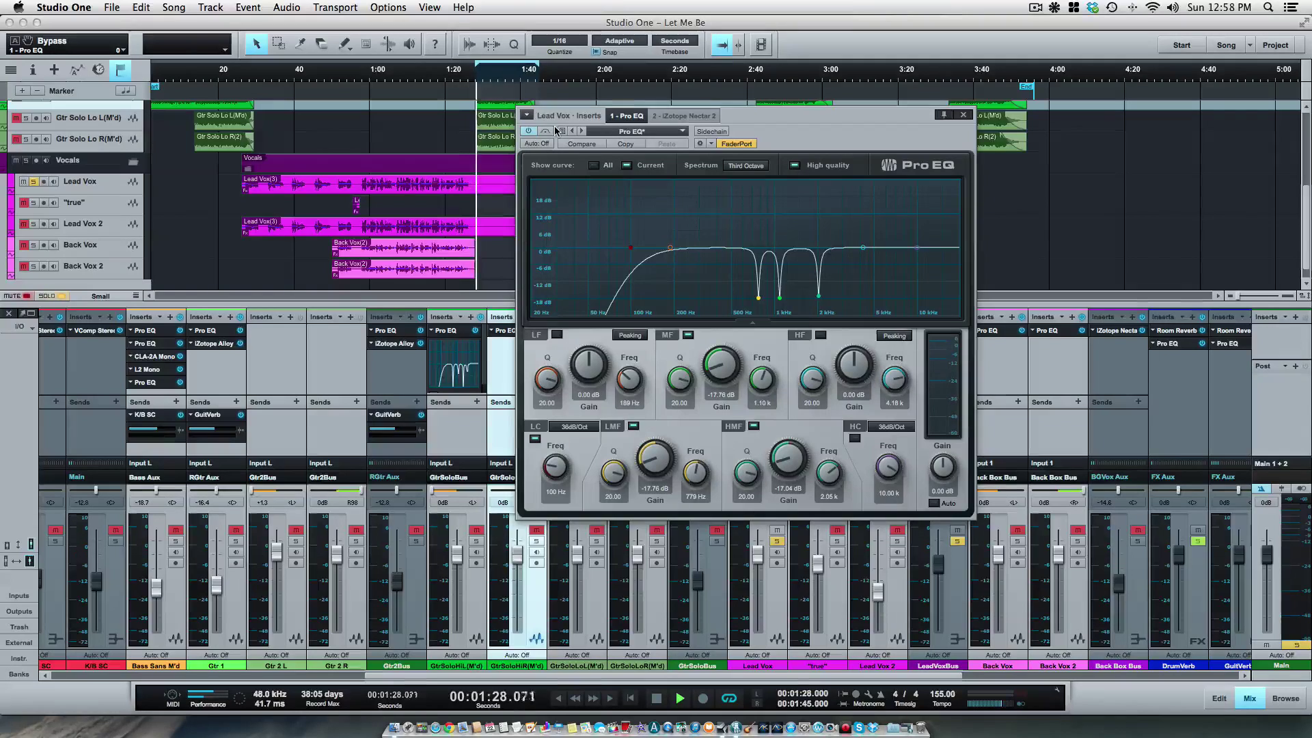
pyautogui.click(276, 75)
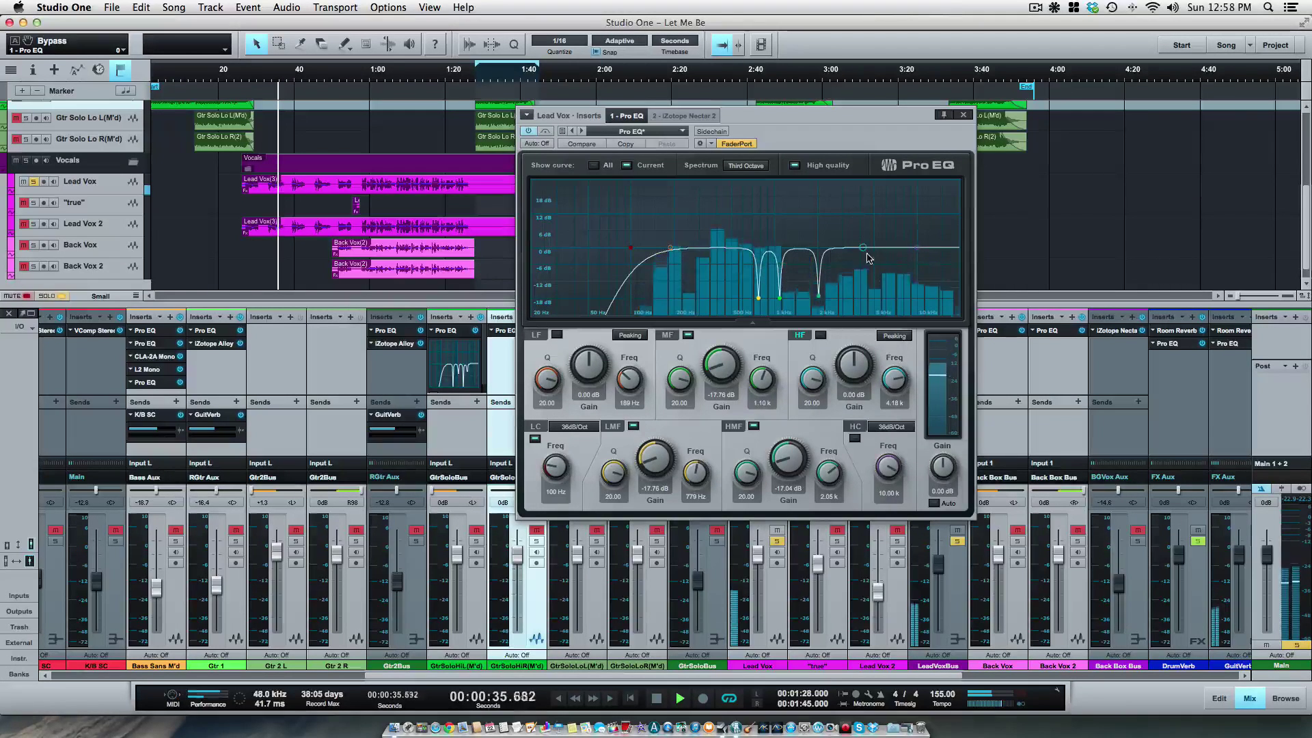
pyautogui.moveTo(864, 254); pyautogui.dragTo(852, 174)
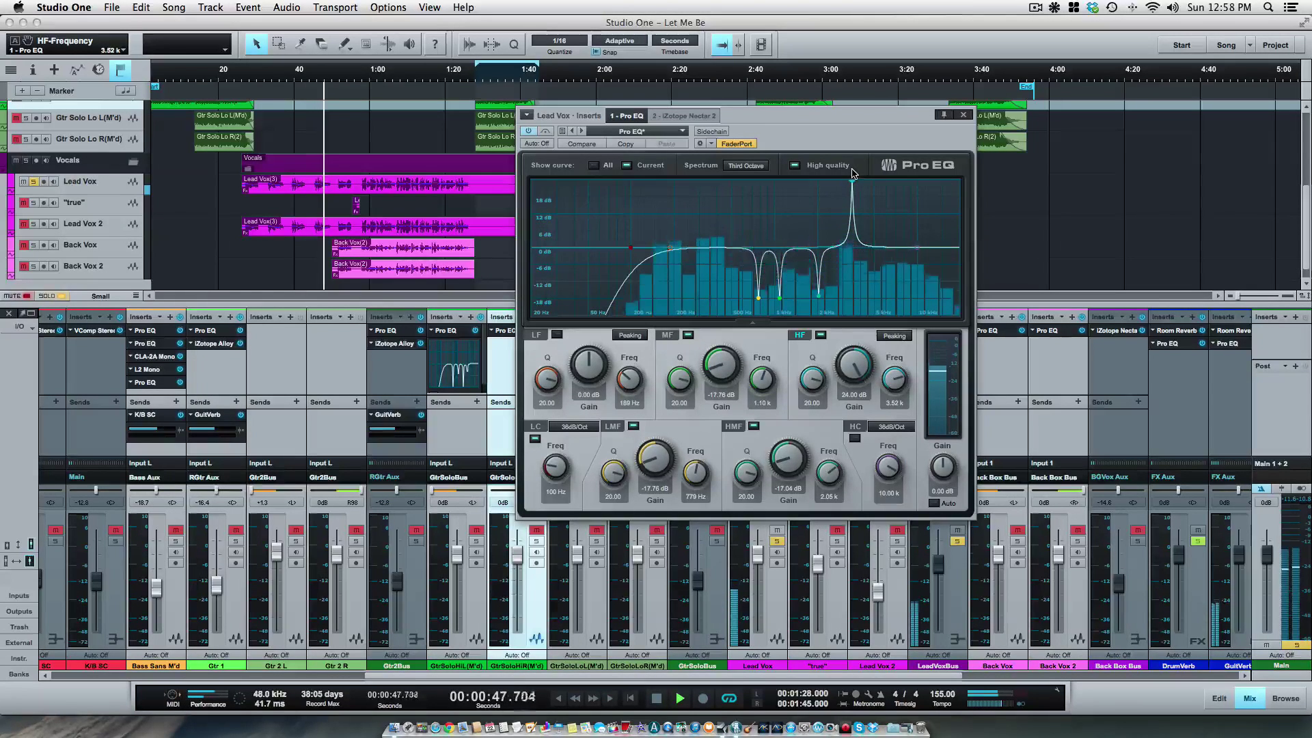
pyautogui.moveTo(852, 179); pyautogui.dragTo(853, 242)
pyautogui.moveTo(854, 438); pyautogui.dragTo(853, 487)
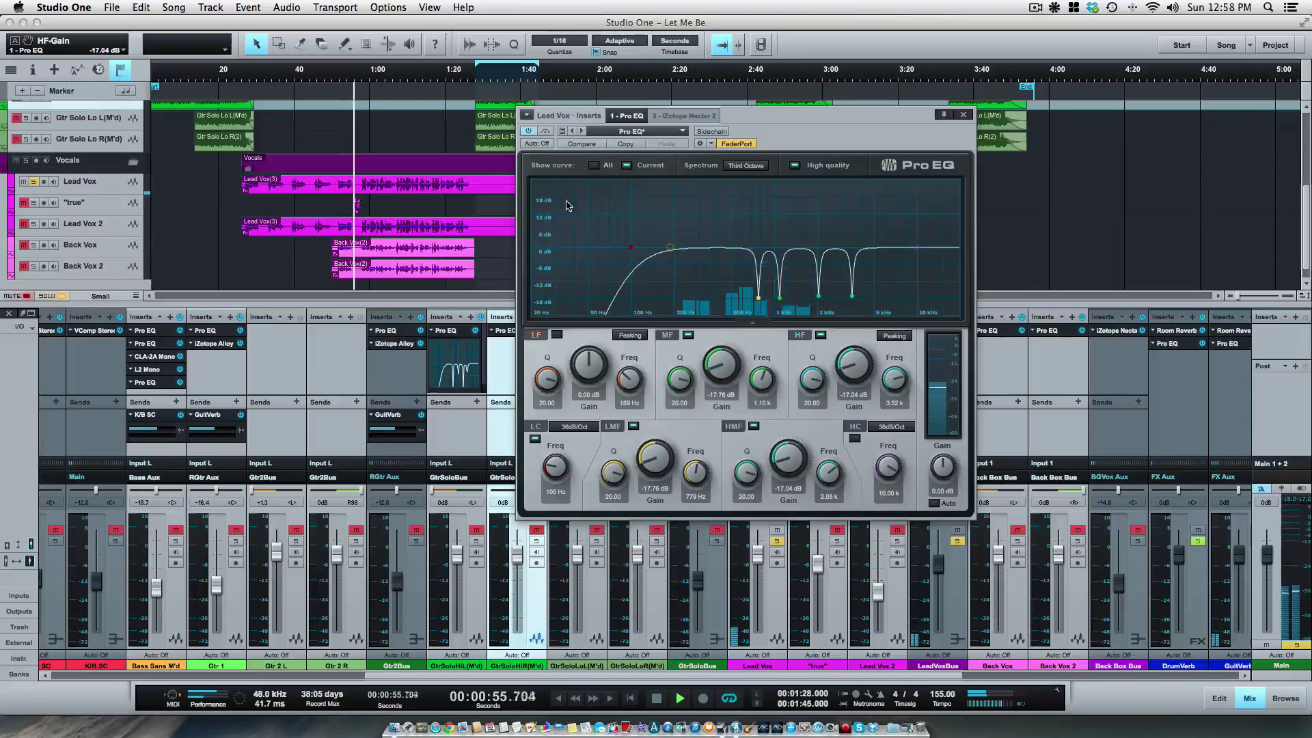
# Compare the four Lead Vox cuts against the bypassed Pro EQ, stop playback, and close the EQ window
pyautogui.click(545, 131)
pyautogui.click(545, 131)
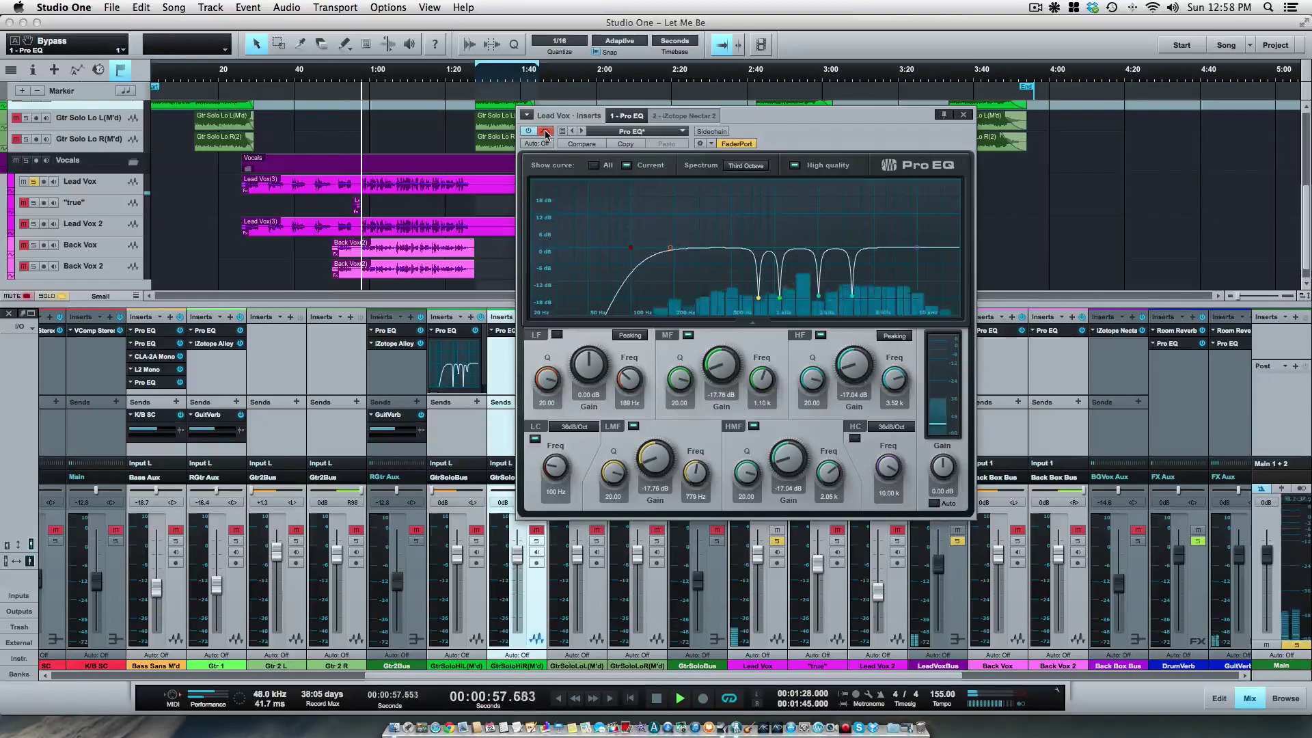
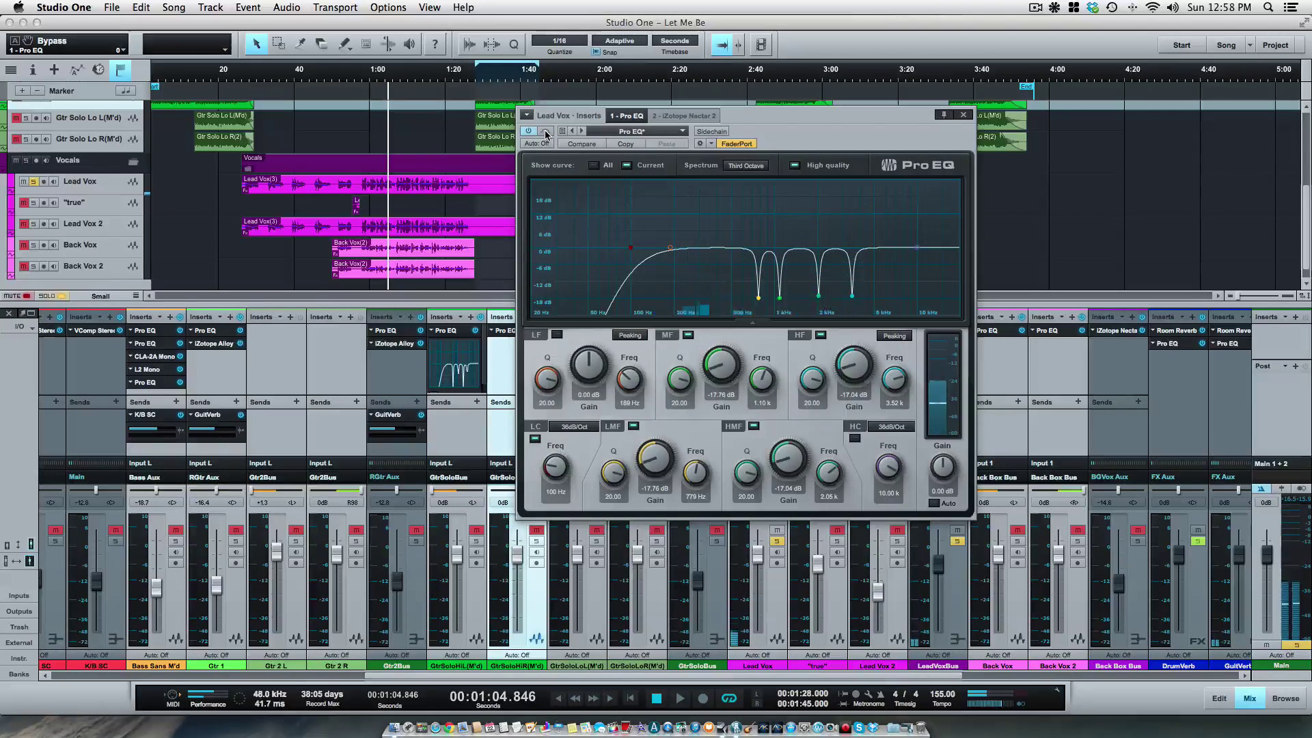
pyautogui.click(963, 116)
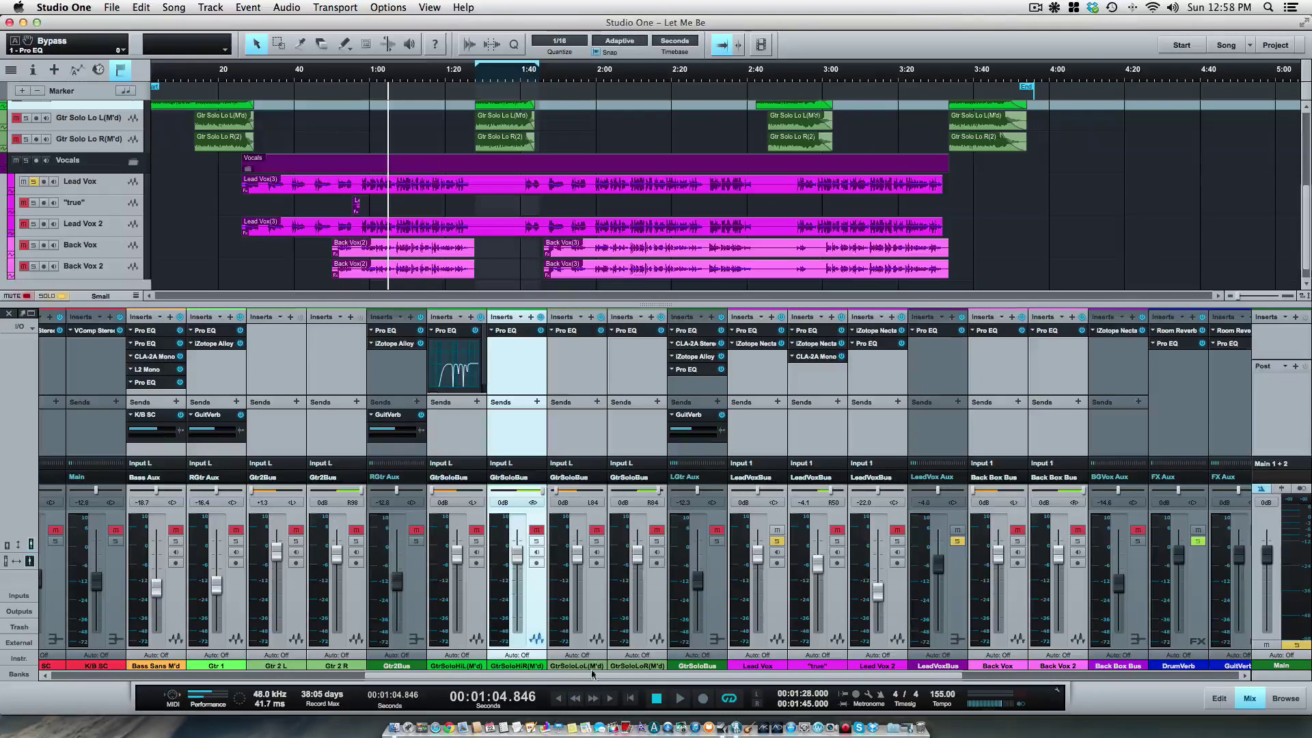
# Solo the "true" vocal track instead of Lead Vox and audition its short clip repeatedly from near 0:55
pyautogui.moveTo(596, 678); pyautogui.dragTo(649, 677)
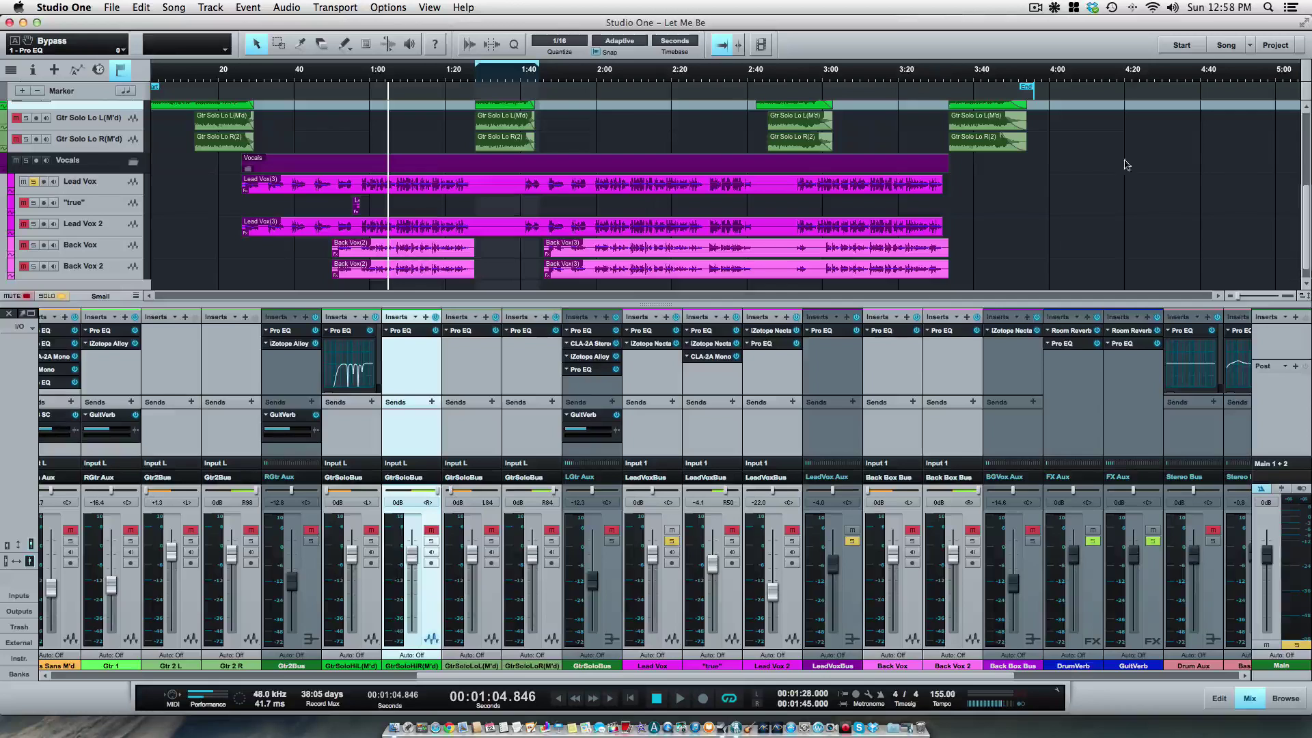
pyautogui.moveTo(1305, 195); pyautogui.dragTo(1305, 215)
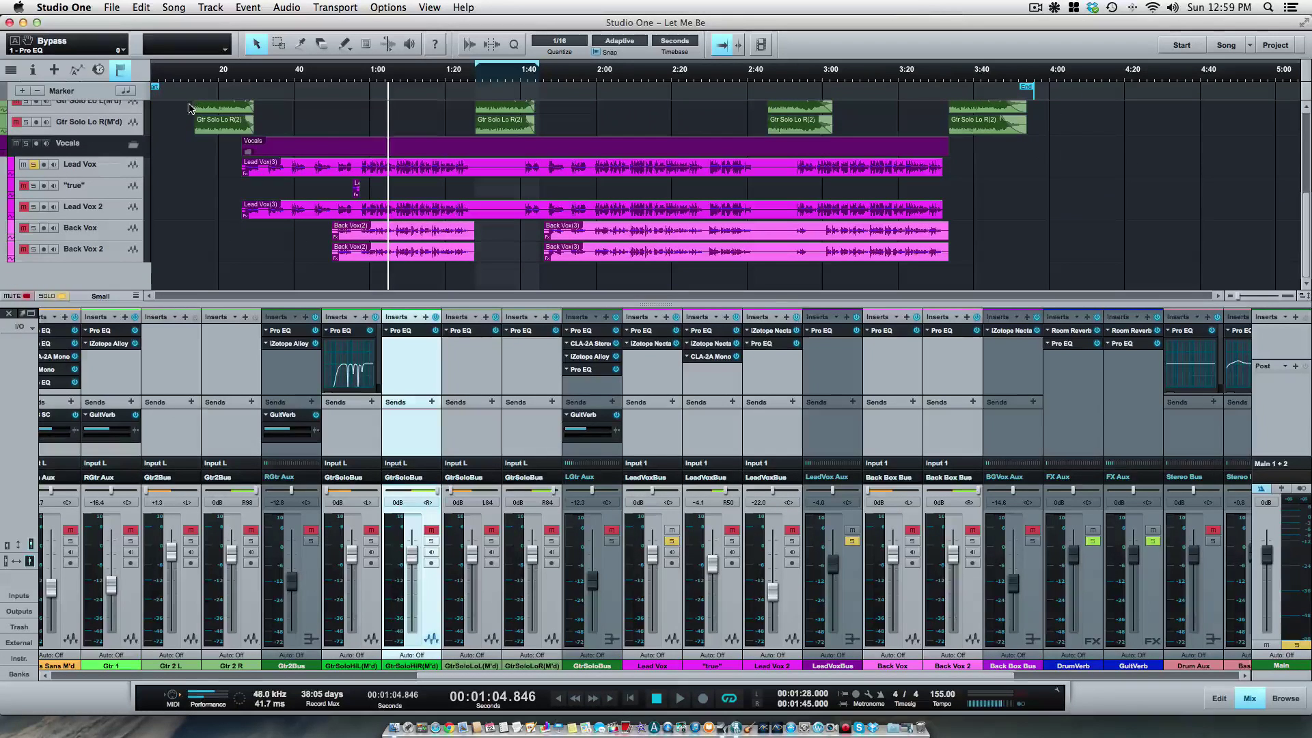
pyautogui.press('space')
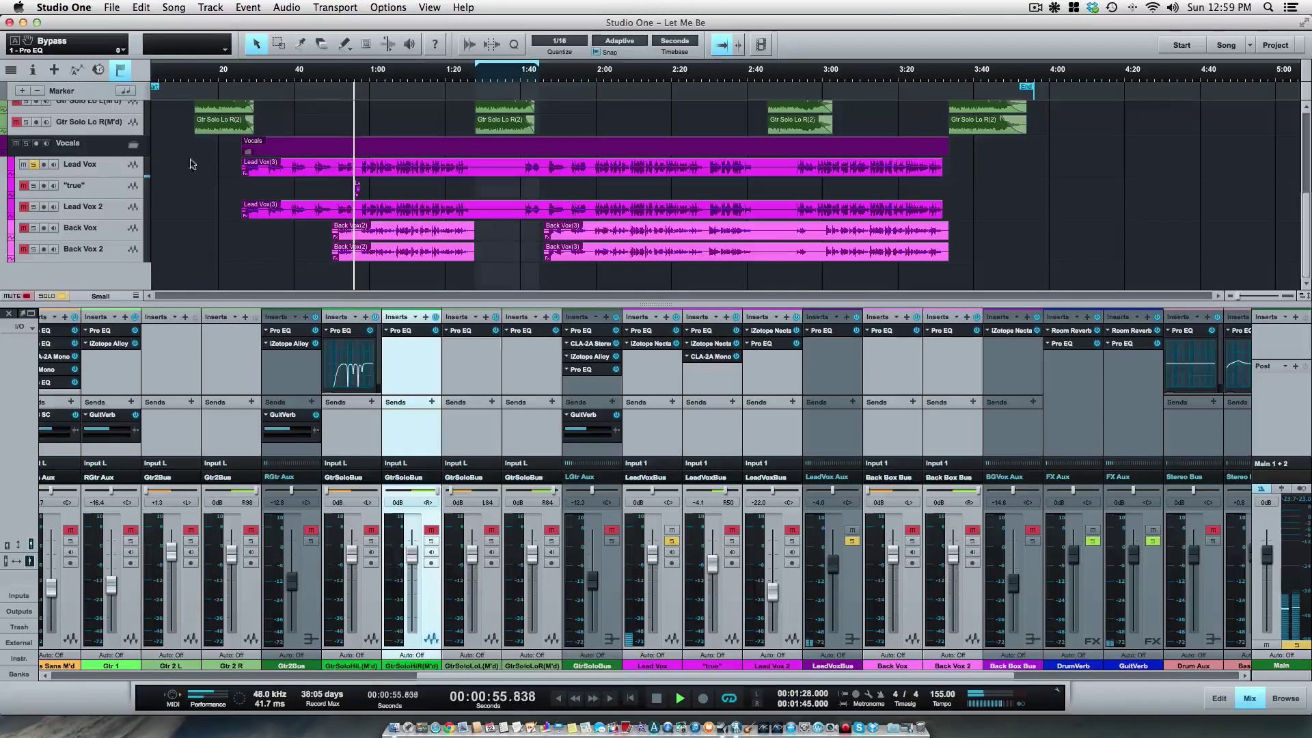
pyautogui.click(23, 185)
pyautogui.click(33, 186)
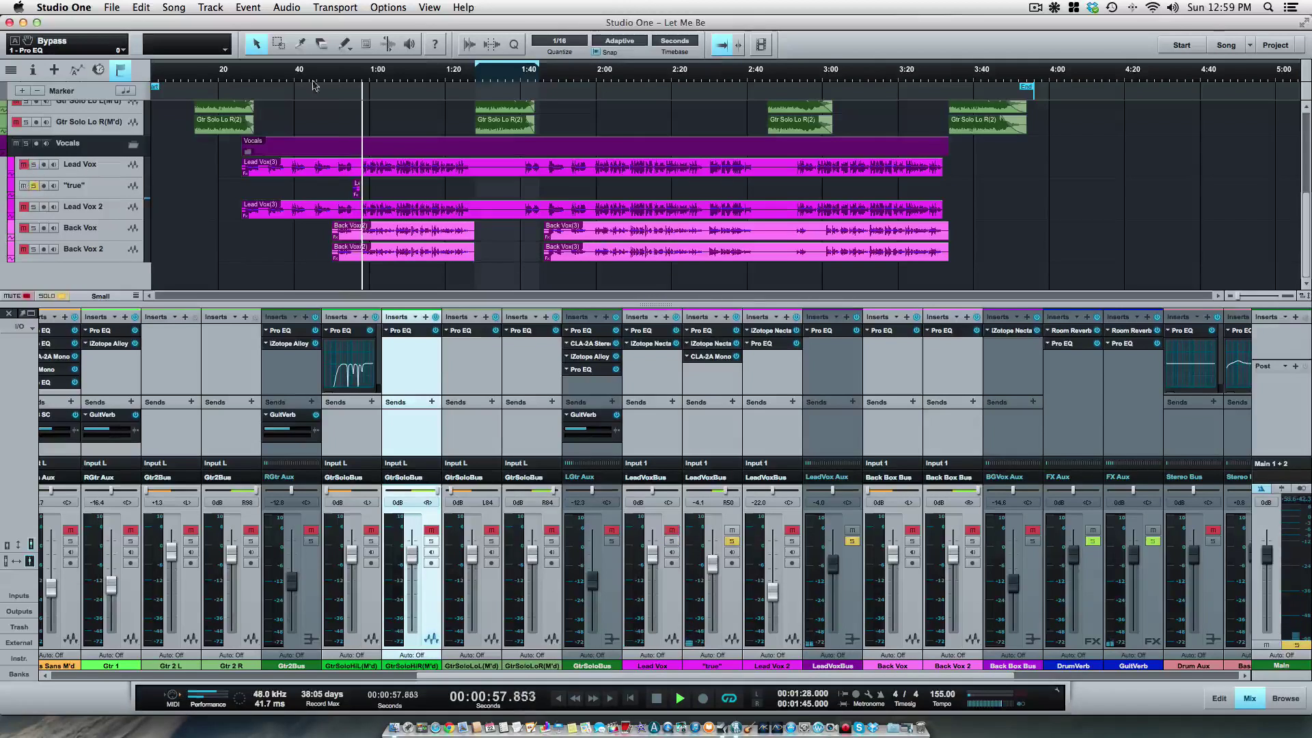
pyautogui.click(350, 76)
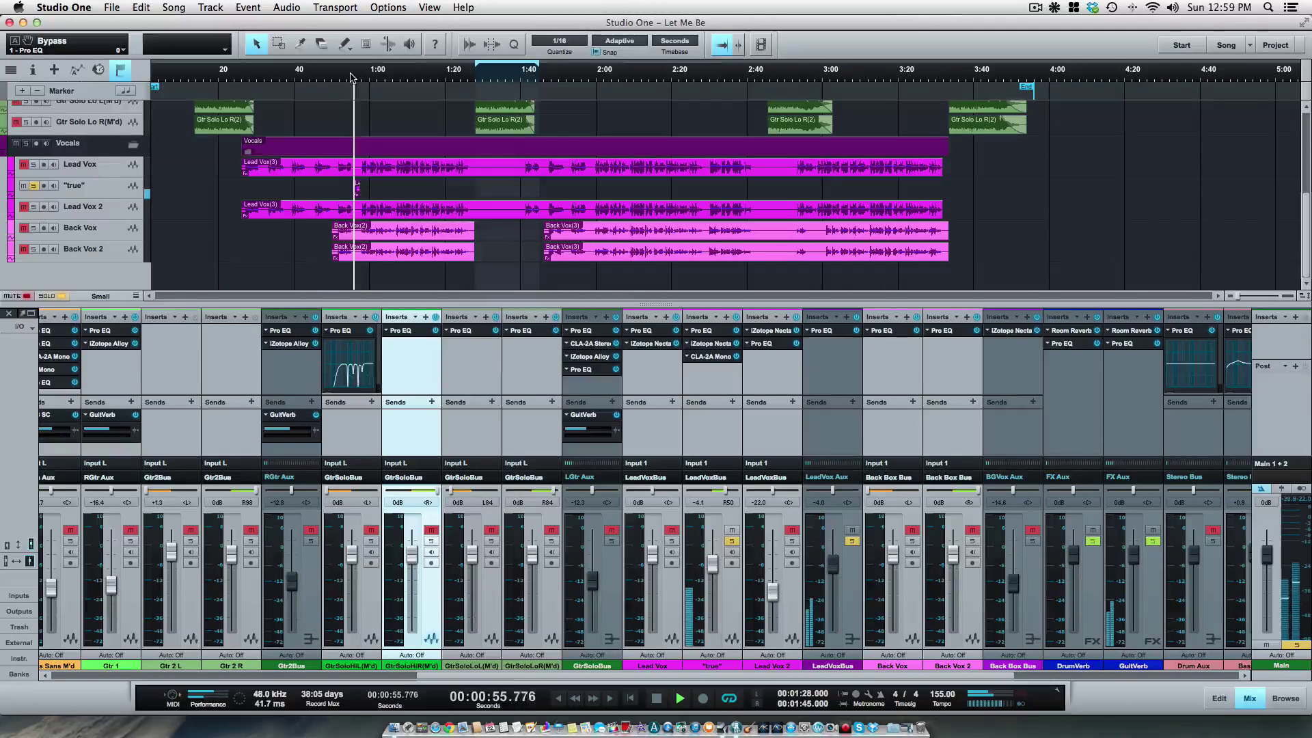
pyautogui.click(351, 76)
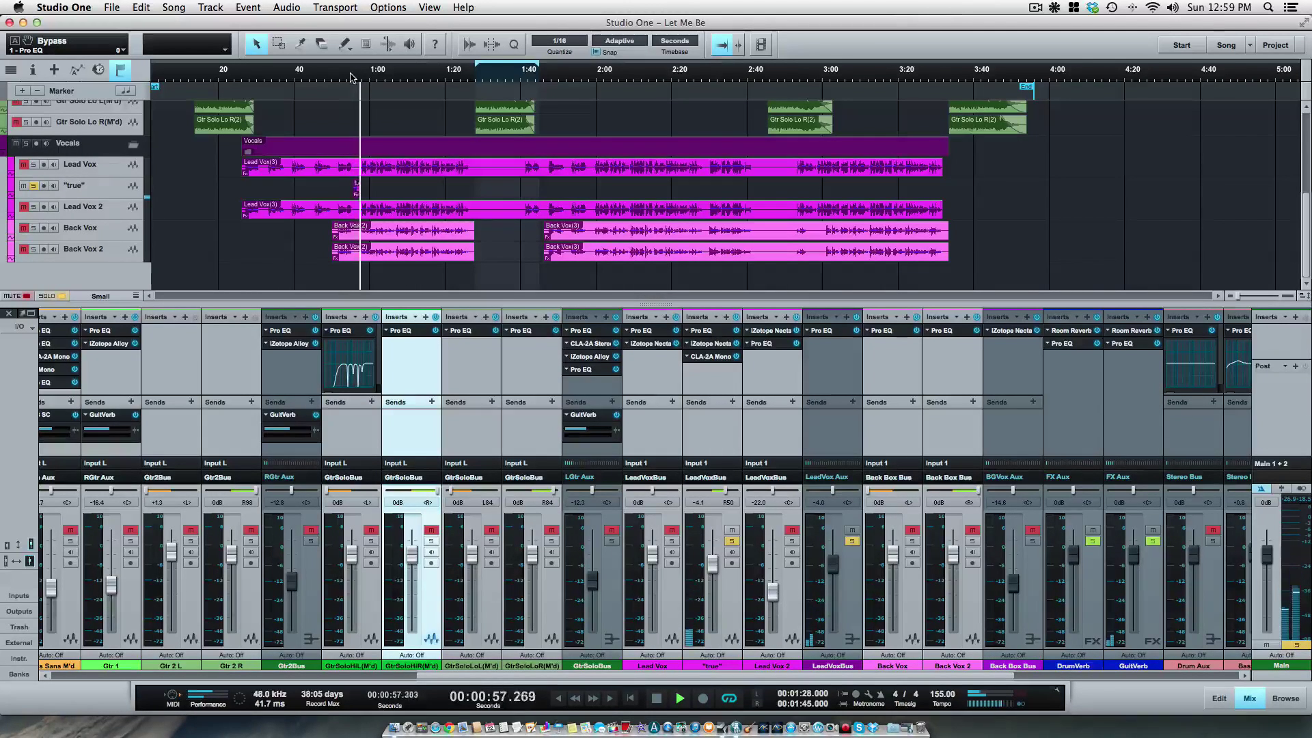
pyautogui.click(351, 77)
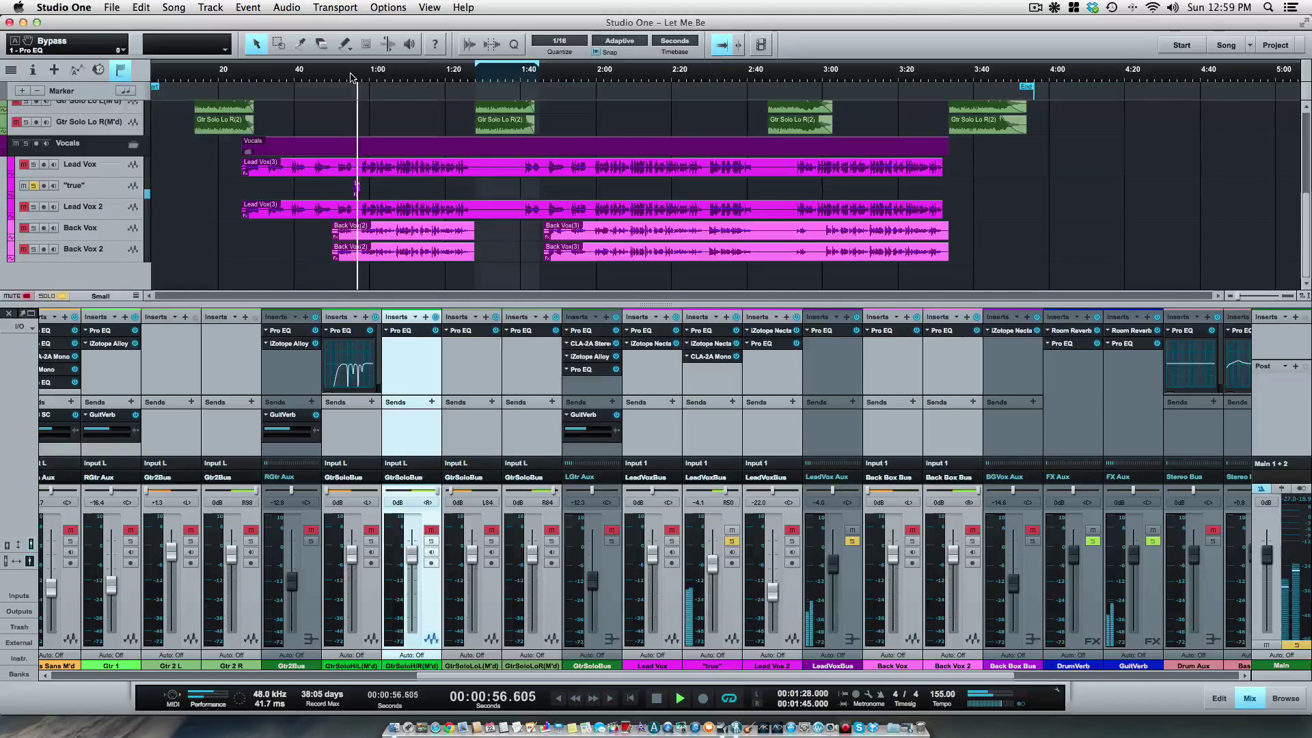
# Stop playback and replace the "true" channel's Pro EQ with a copy of the Lead Vox Pro EQ
pyautogui.press('space')
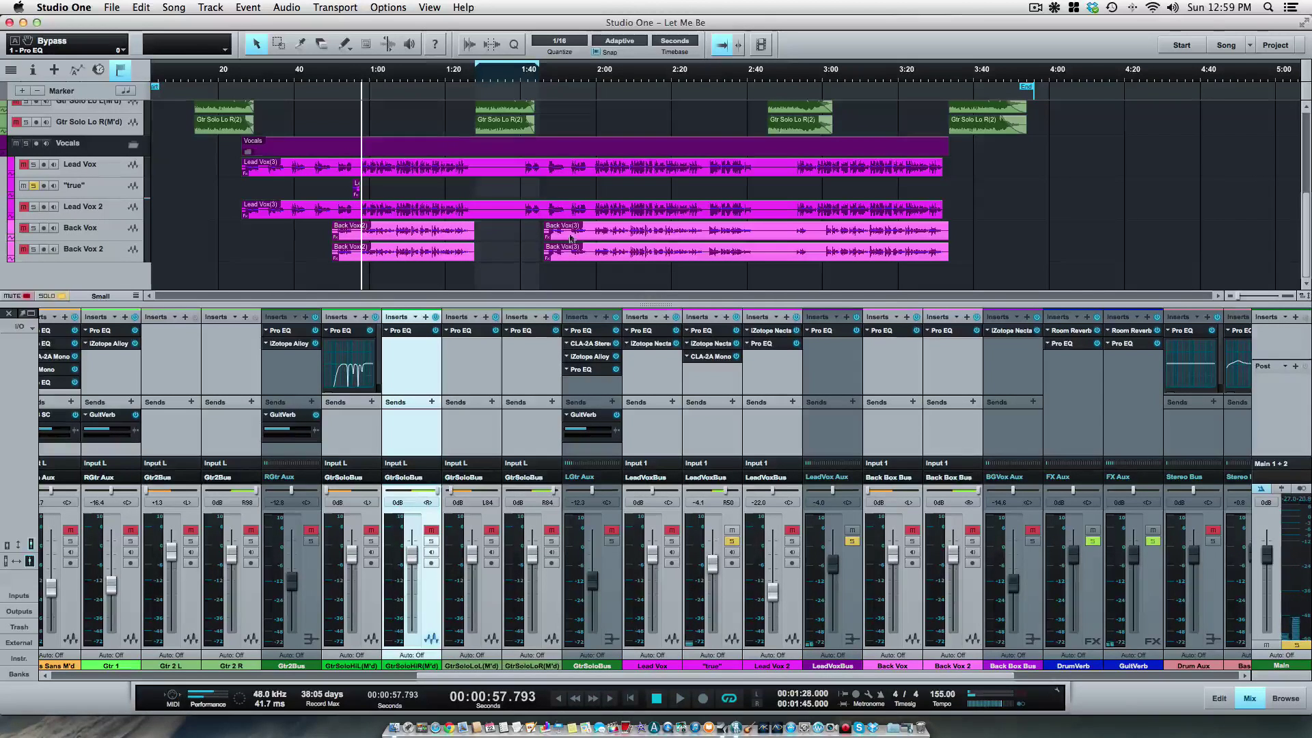
pyautogui.click(712, 334)
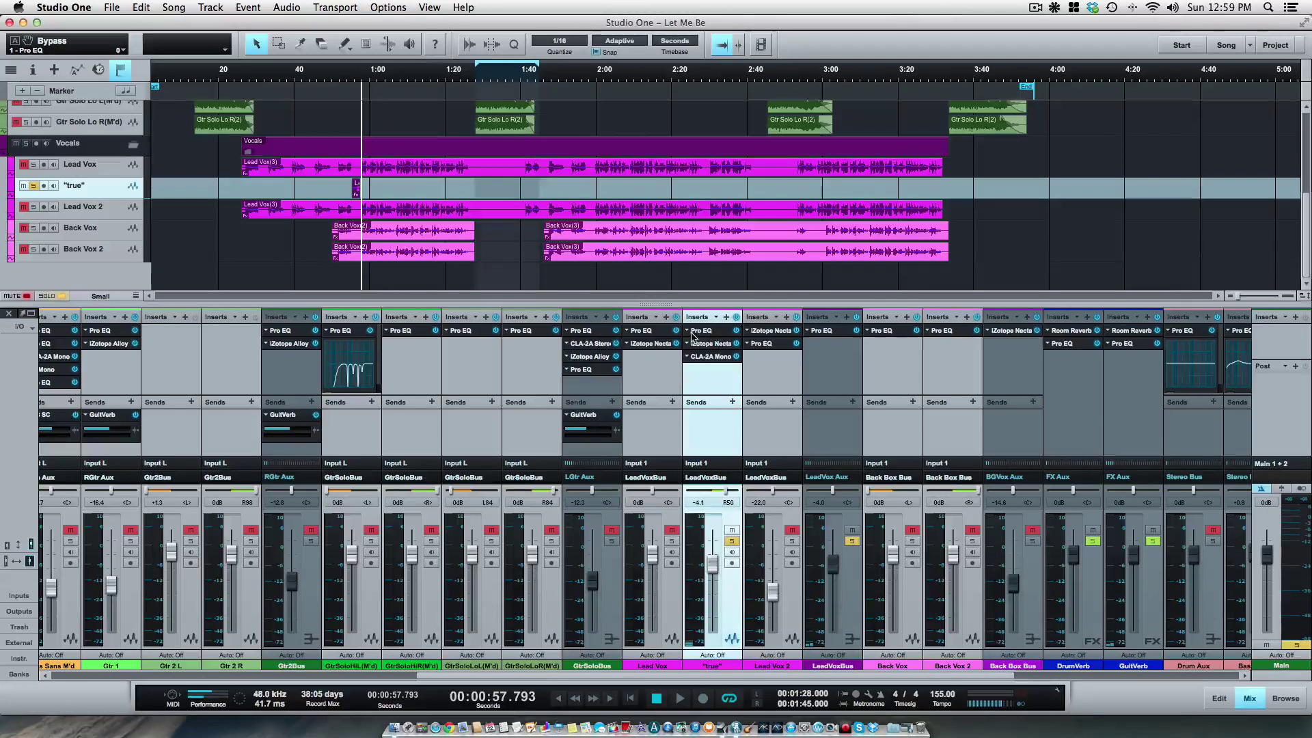
pyautogui.click(698, 333)
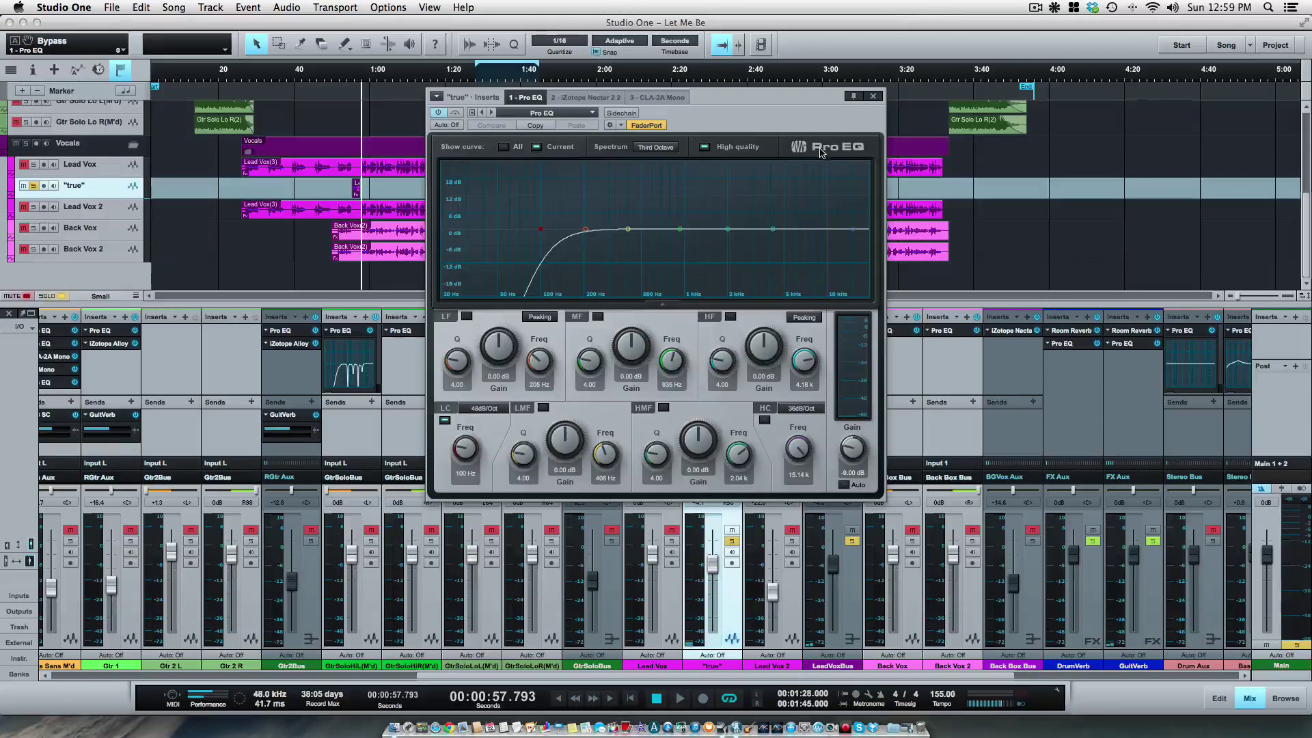
pyautogui.click(873, 97)
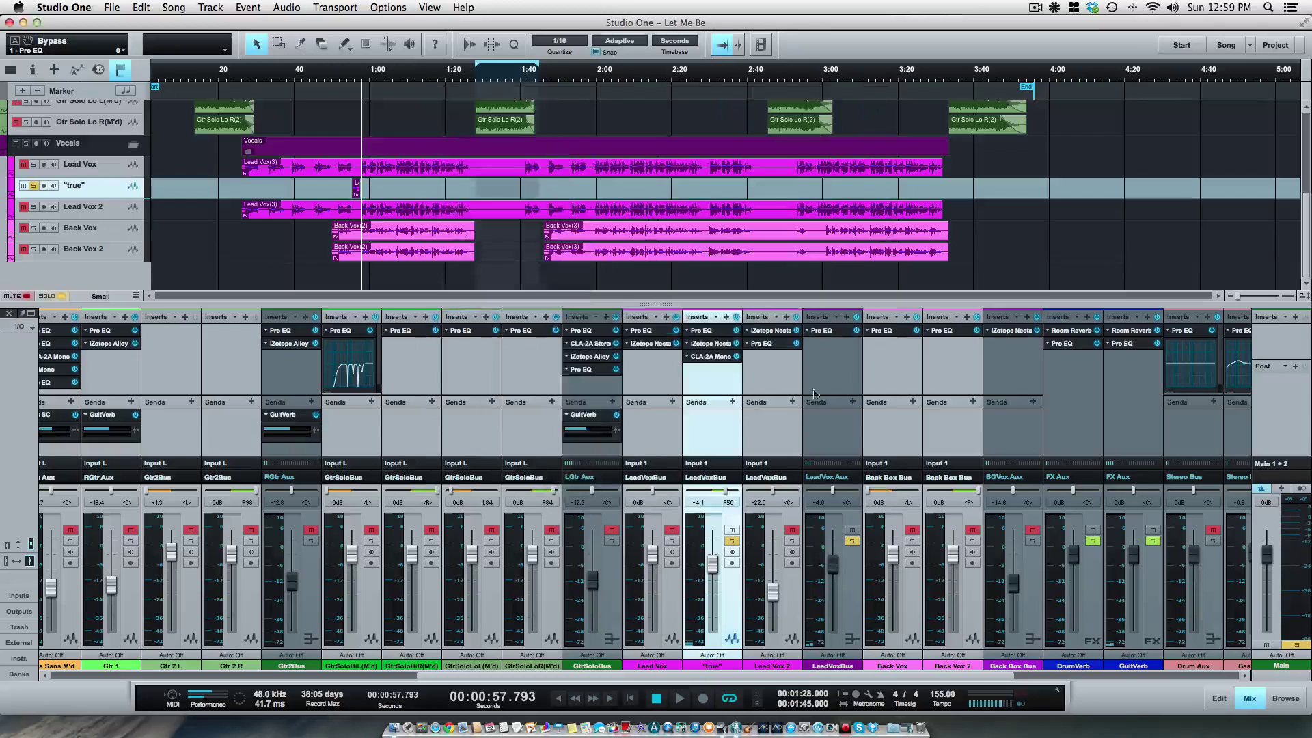
pyautogui.rightClick(691, 335)
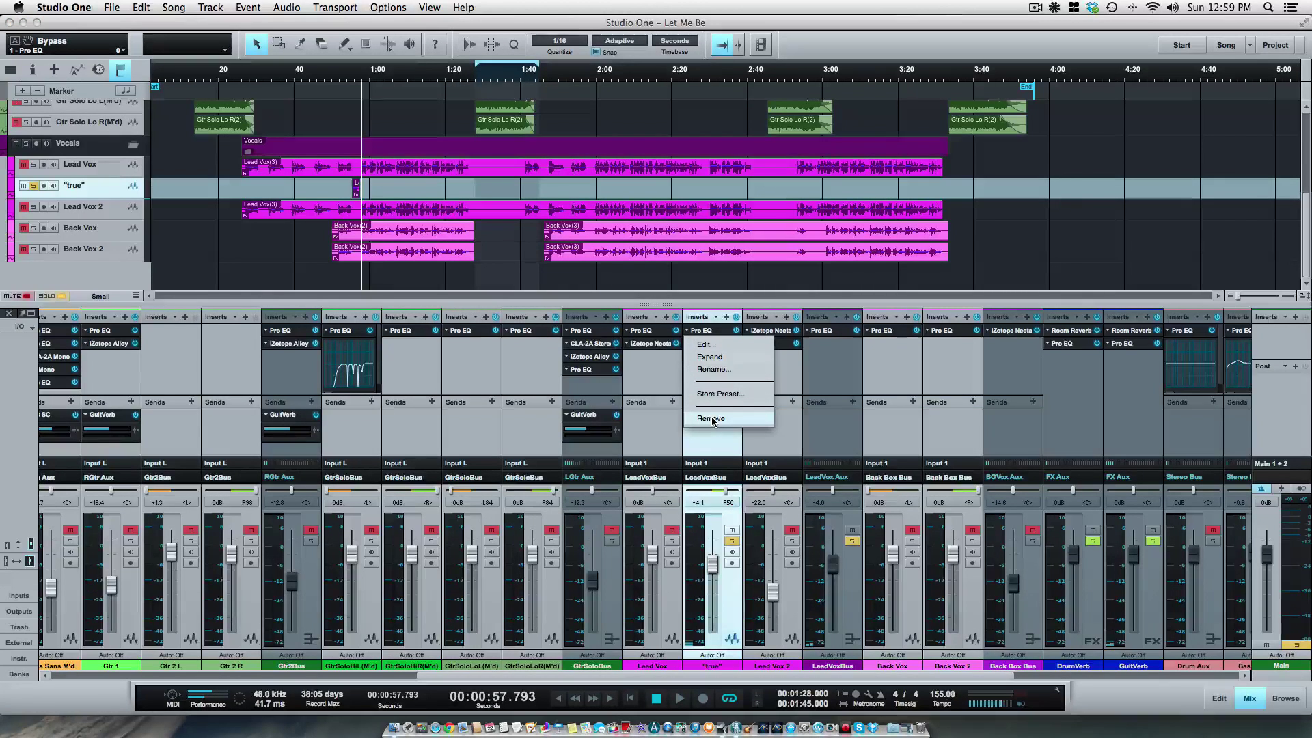
pyautogui.click(711, 419)
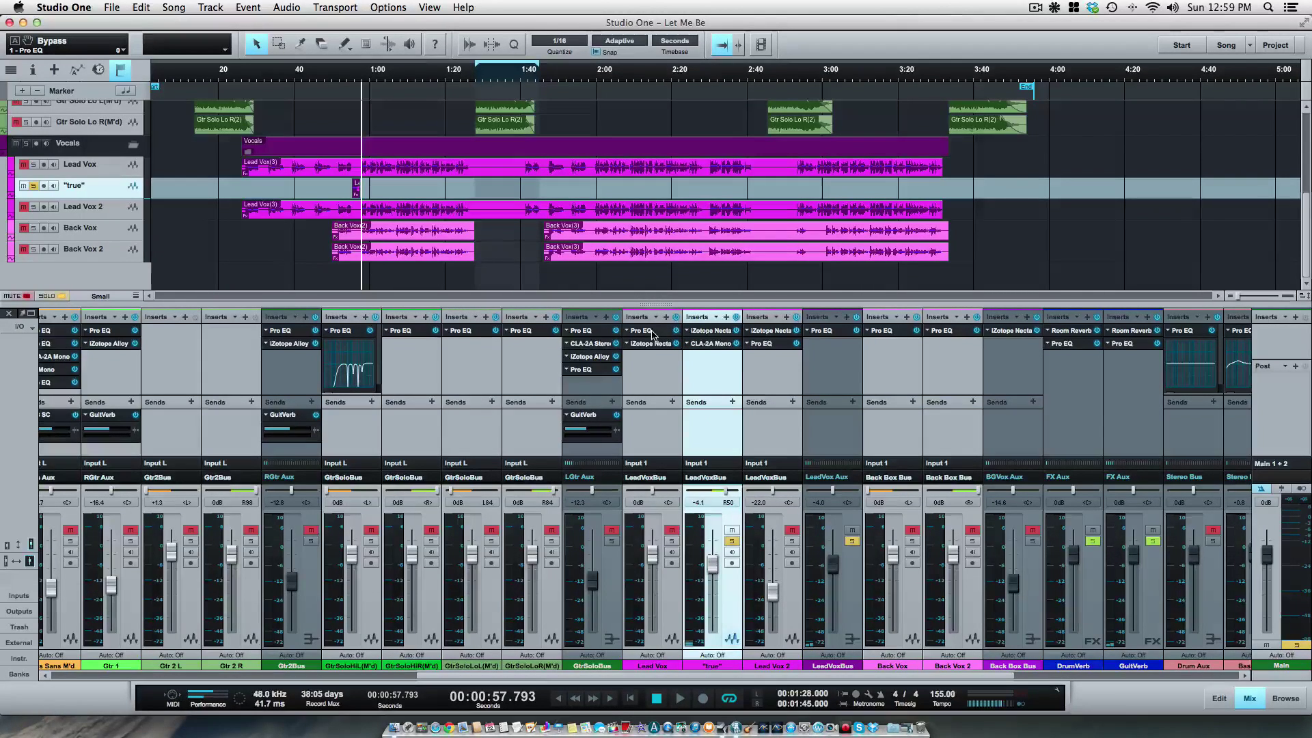
pyautogui.moveTo(652, 334); pyautogui.dragTo(708, 328)
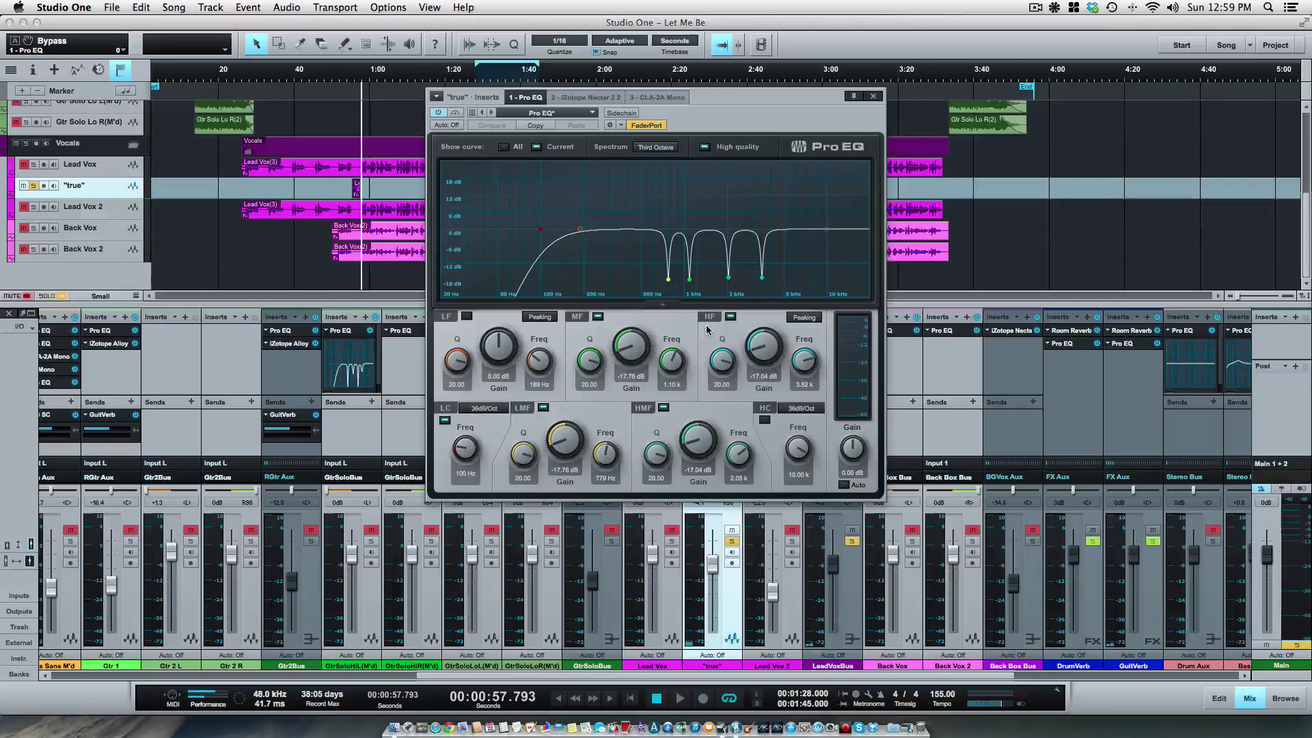
pyautogui.click(873, 97)
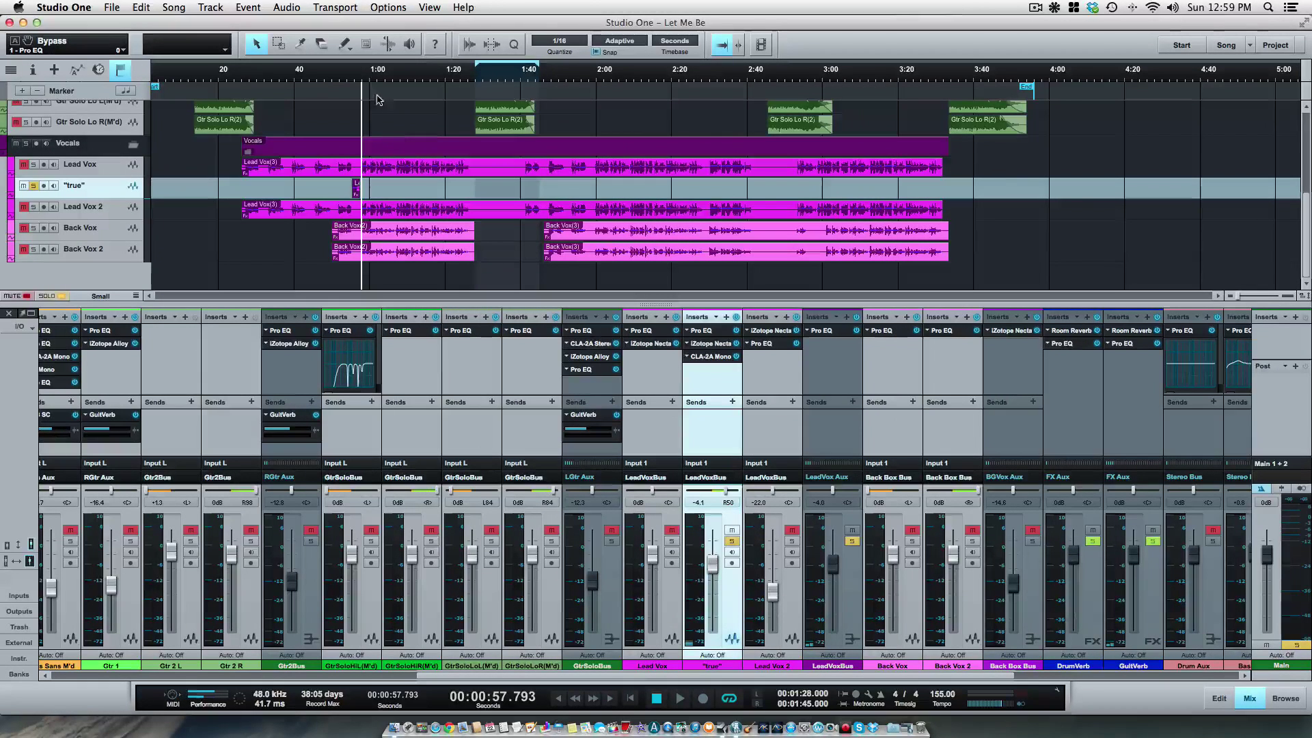
# Audition the soloed "true" clip with its copied Pro EQ, and stop playback
pyautogui.click(345, 77)
pyautogui.press('space')
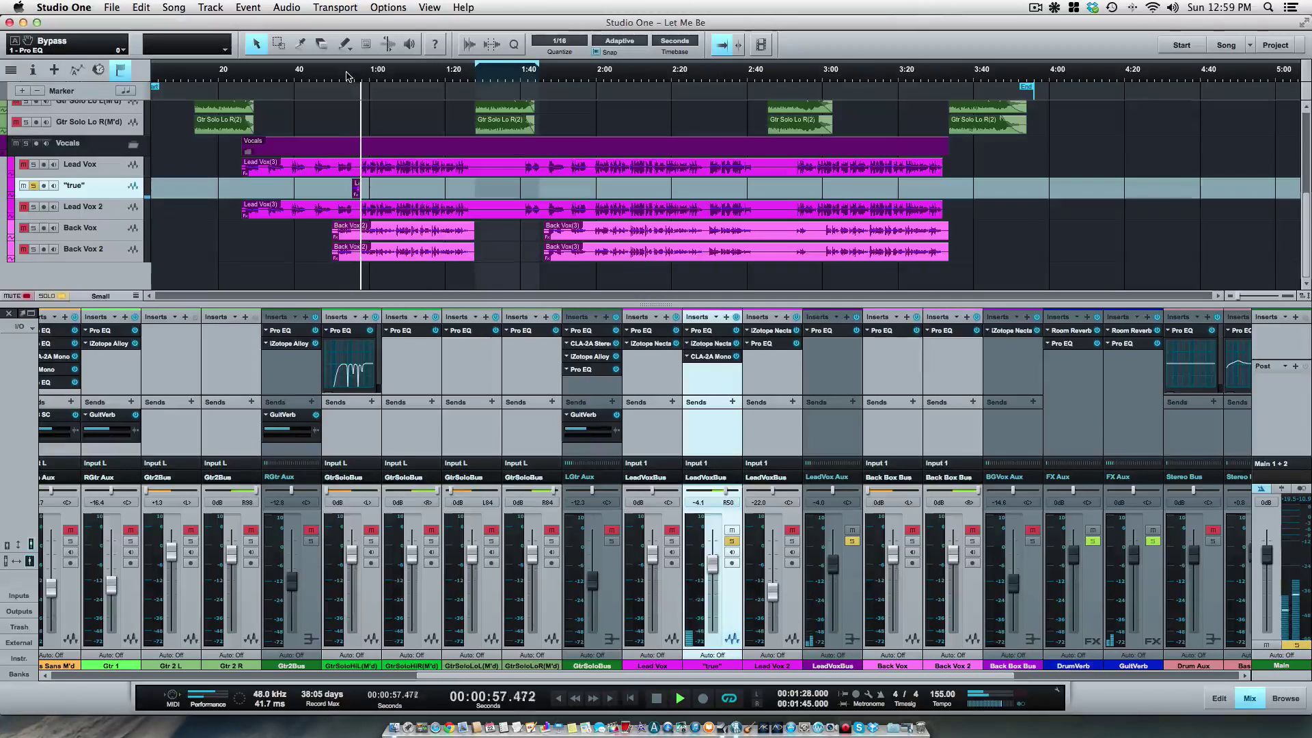
pyautogui.press('space')
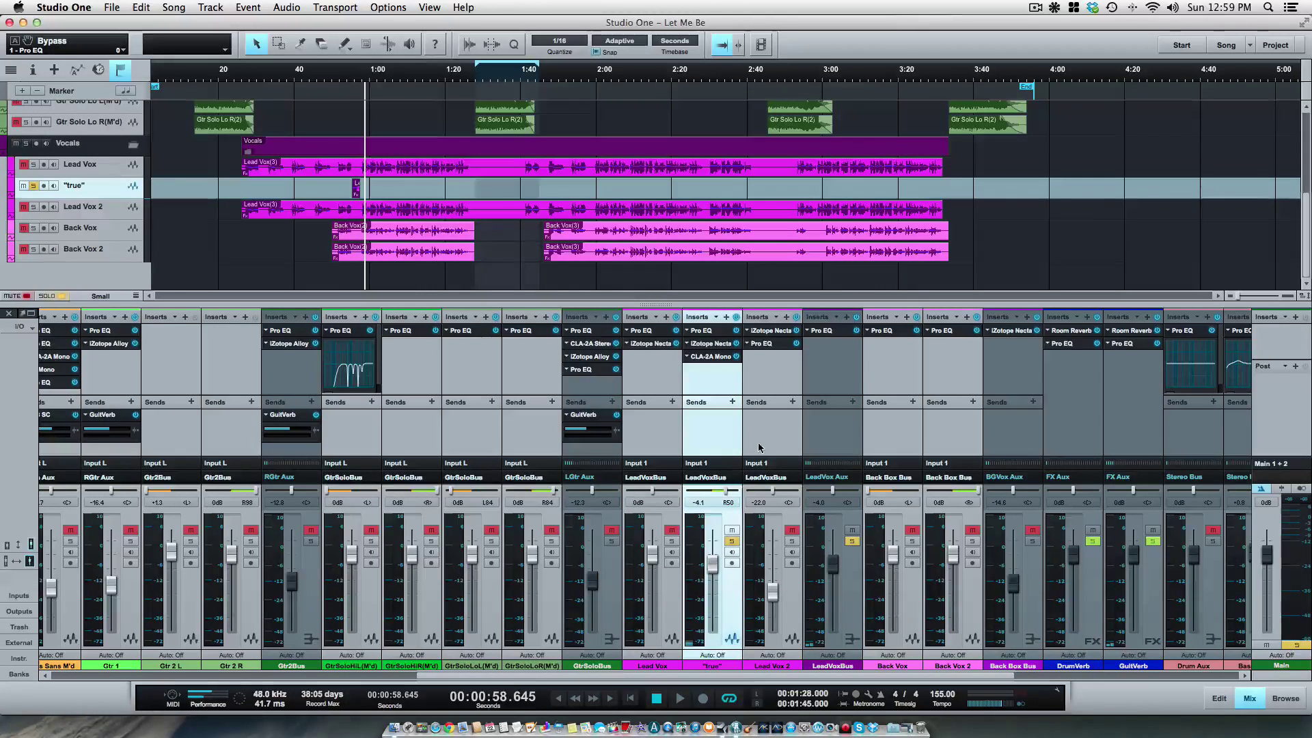
# Review the Lead Vox 2 Pro EQ settings, solo Lead Vox 2 instead of "true", and play it
pyautogui.click(774, 343)
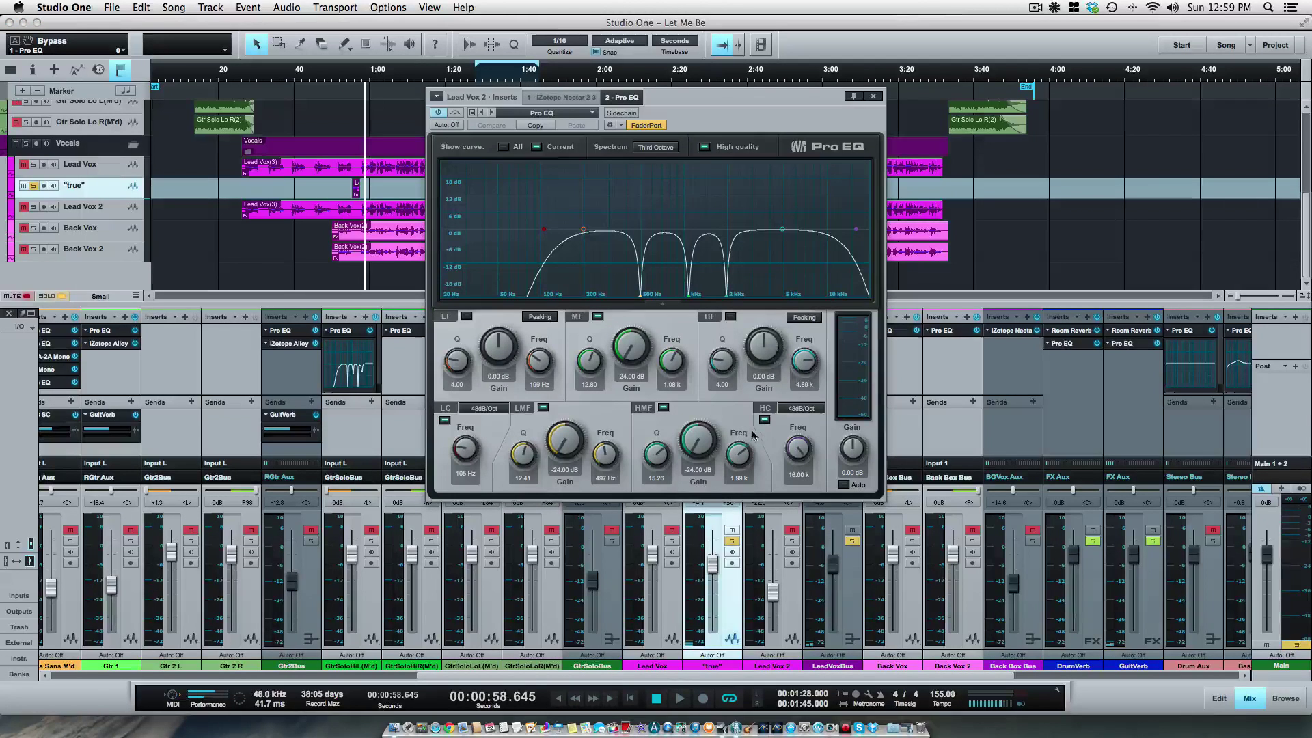
pyautogui.click(873, 95)
pyautogui.click(32, 186)
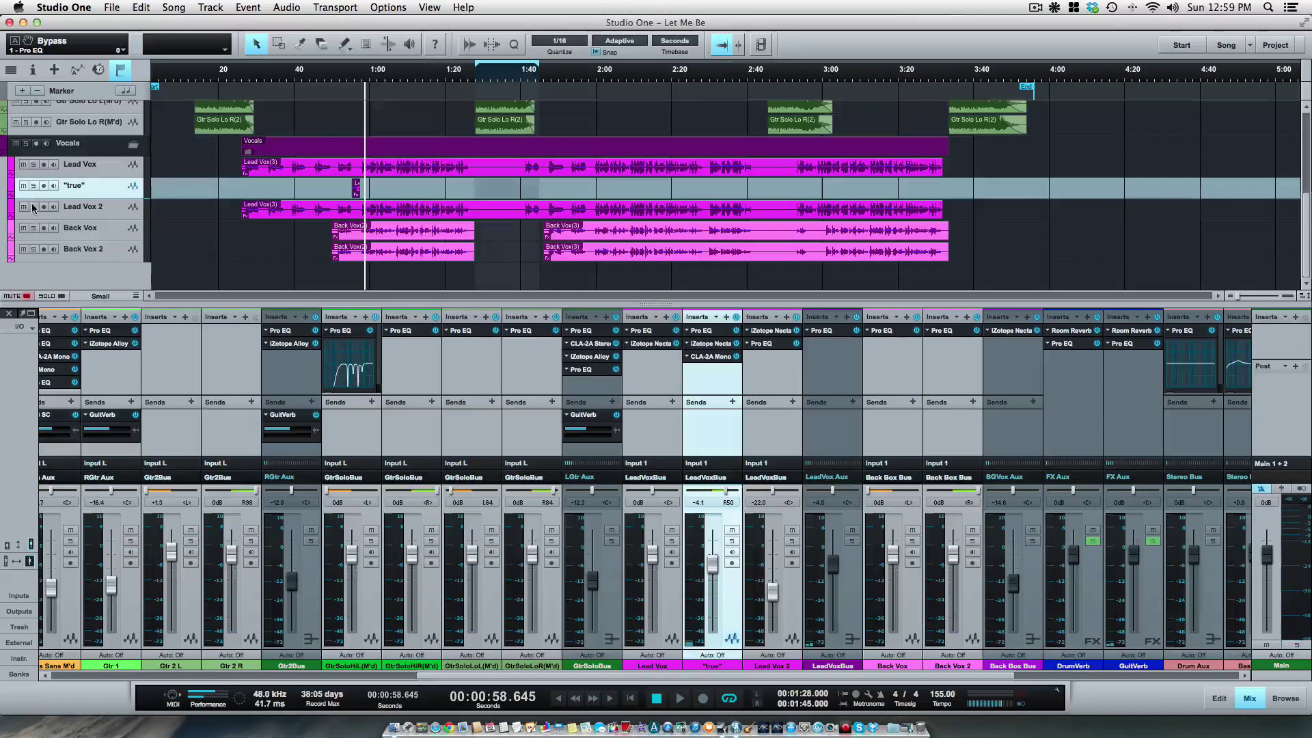
pyautogui.click(33, 207)
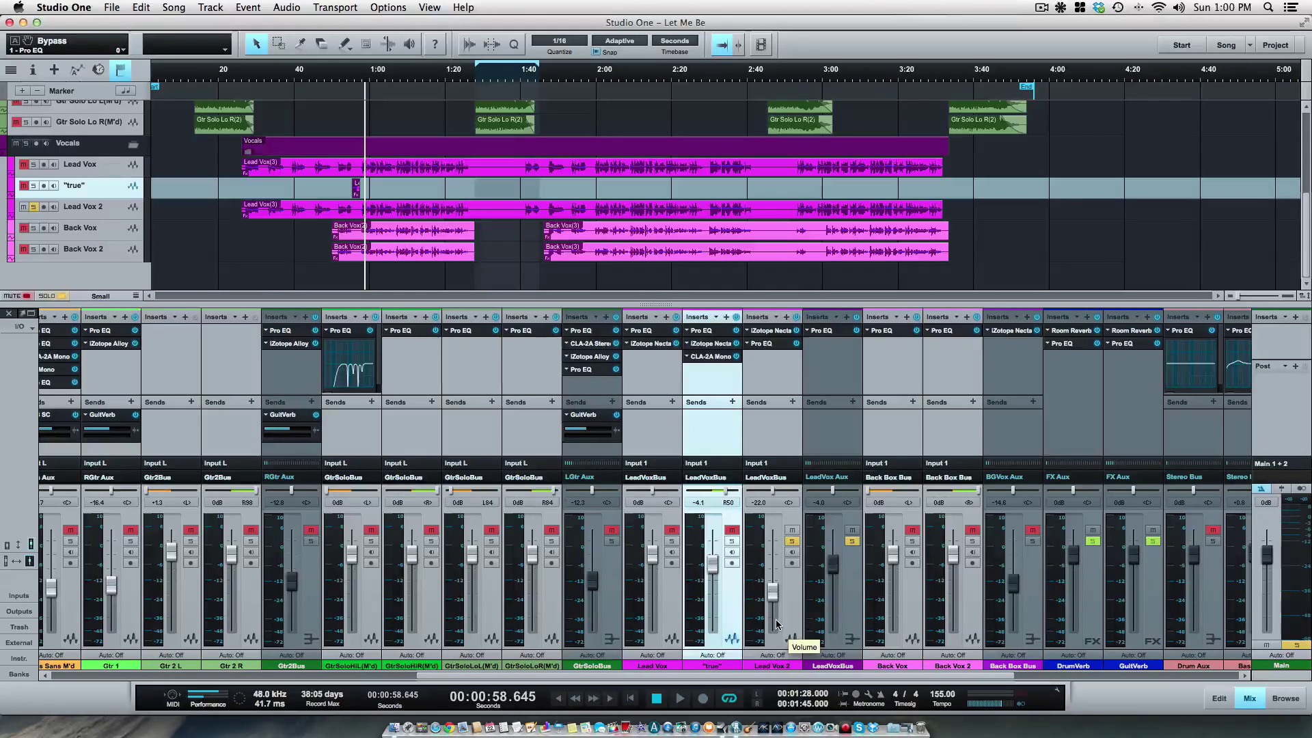
pyautogui.press('space')
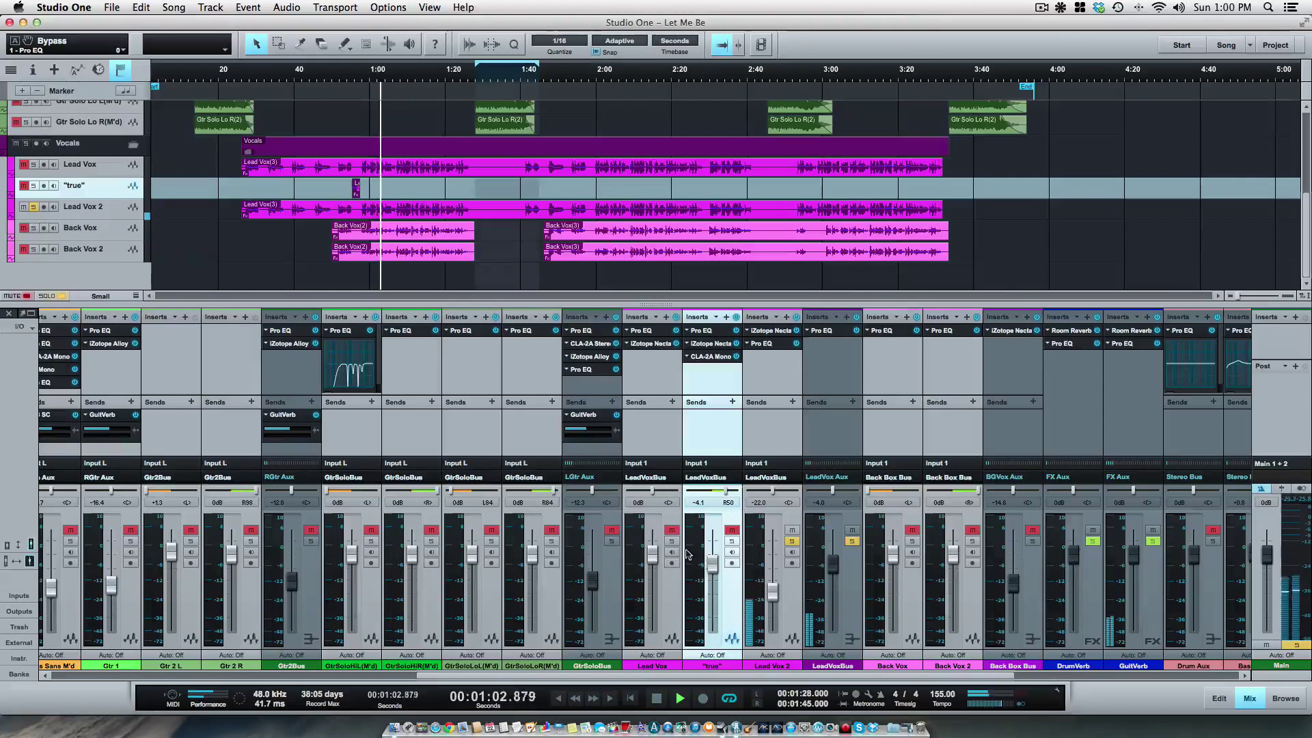
# Solo Lead Vox alongside Lead Vox 2, listen to both together, stop playback, and clear the vocal solos
pyautogui.click(672, 530)
pyautogui.click(672, 541)
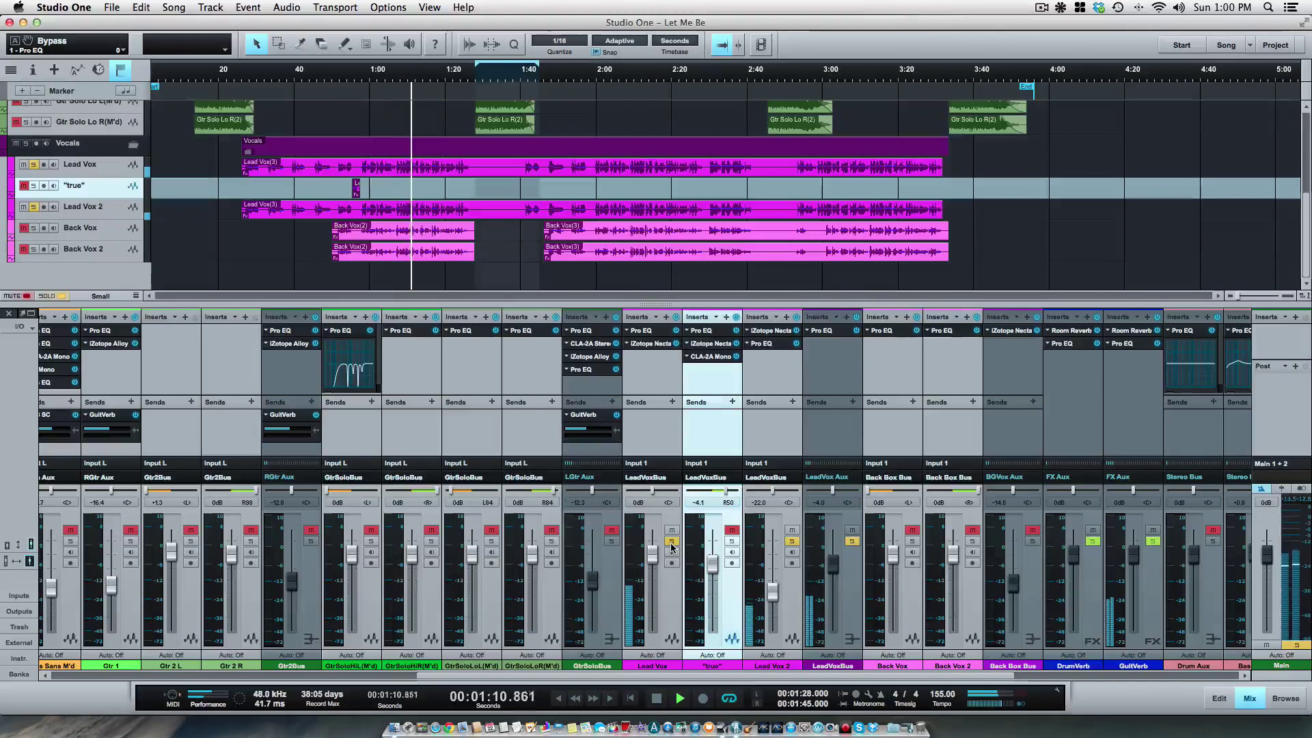
pyautogui.press('space')
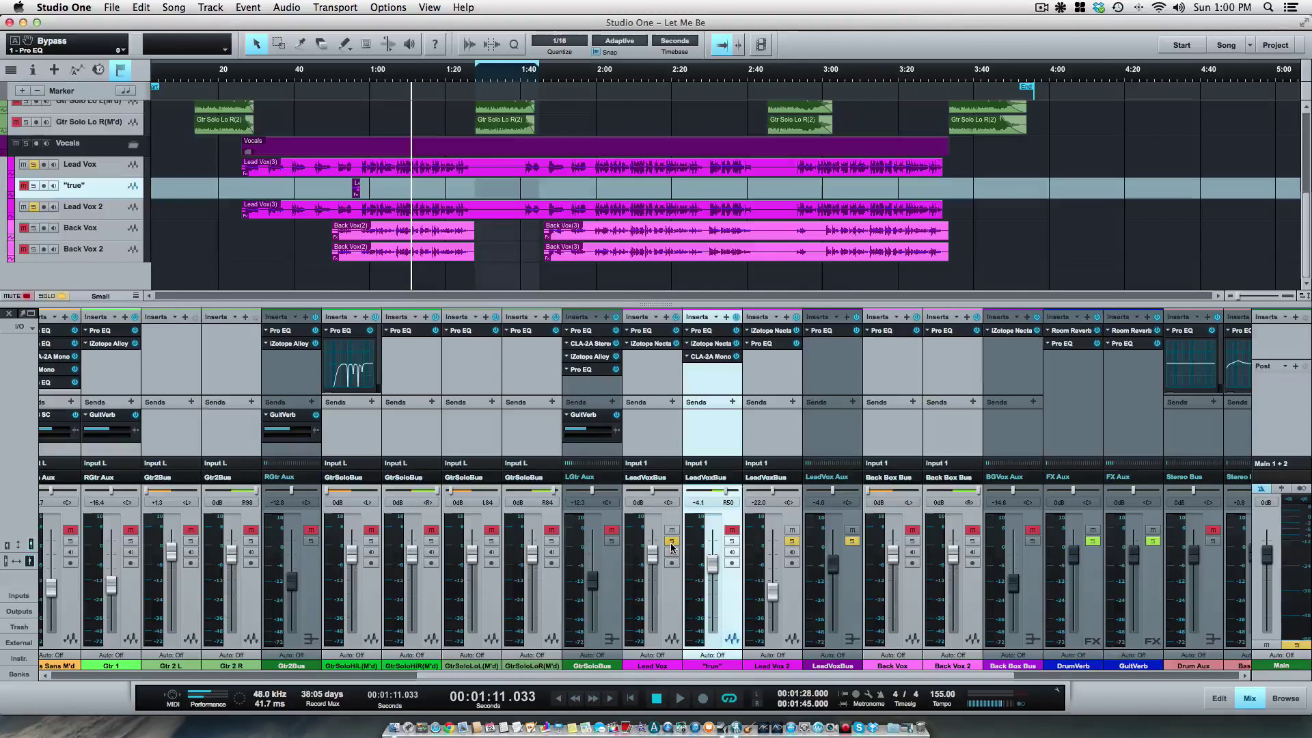
pyautogui.click(850, 542)
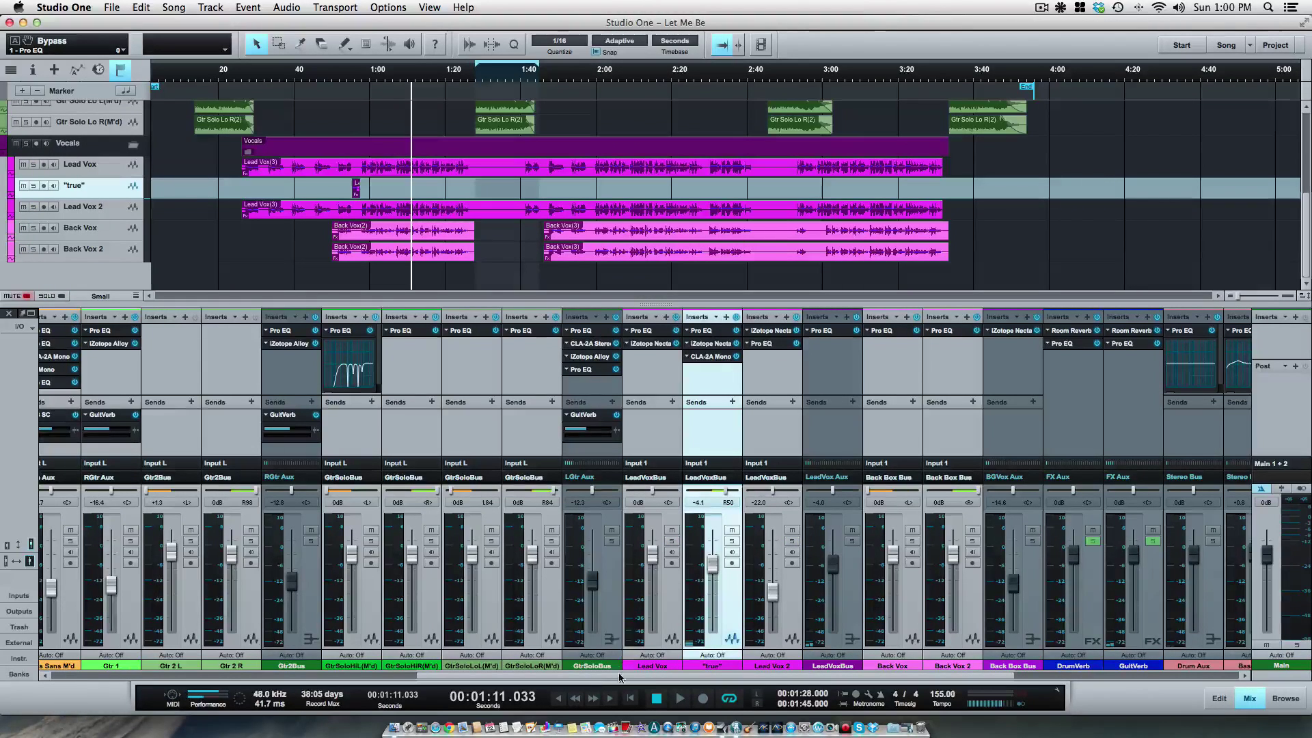
# Copy the backing vocals' Pro EQ onto the Back Box Bus, ahead of its iZotope Nectar insert
pyautogui.moveTo(620, 676); pyautogui.dragTo(660, 675)
pyautogui.click(560, 74)
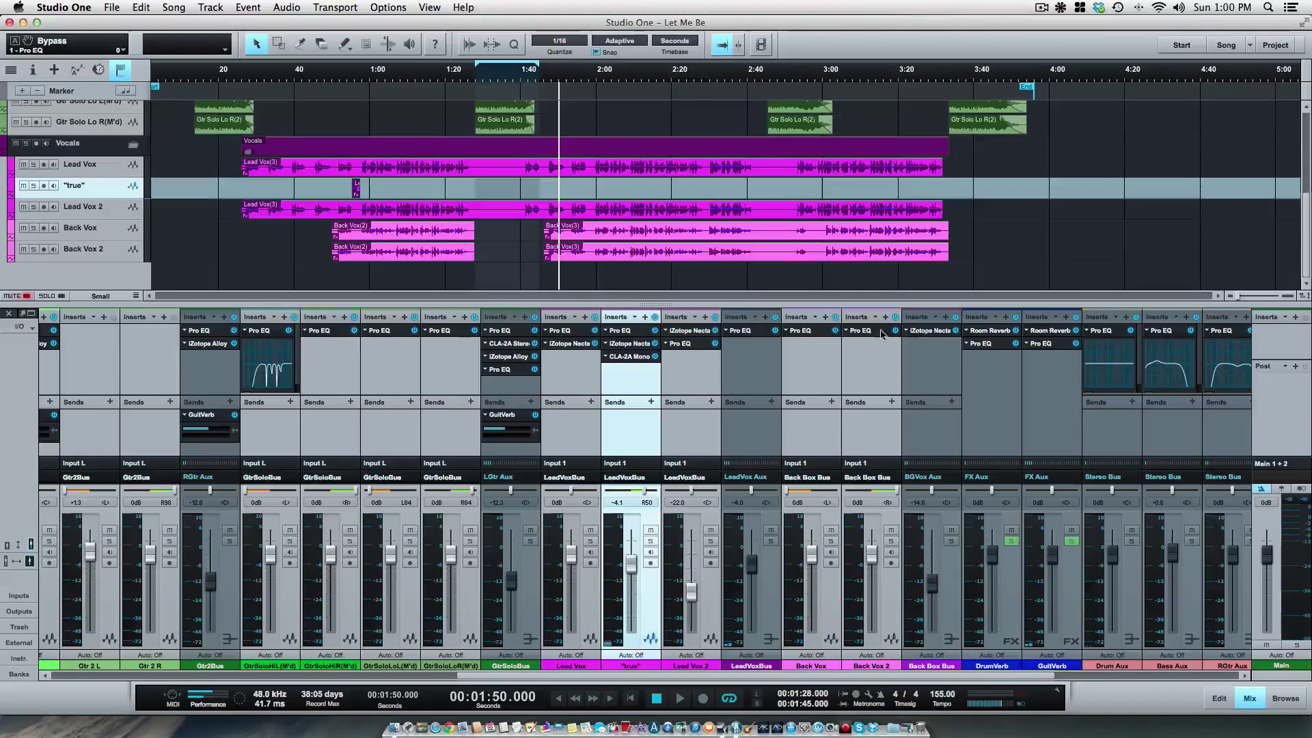
pyautogui.click(855, 332)
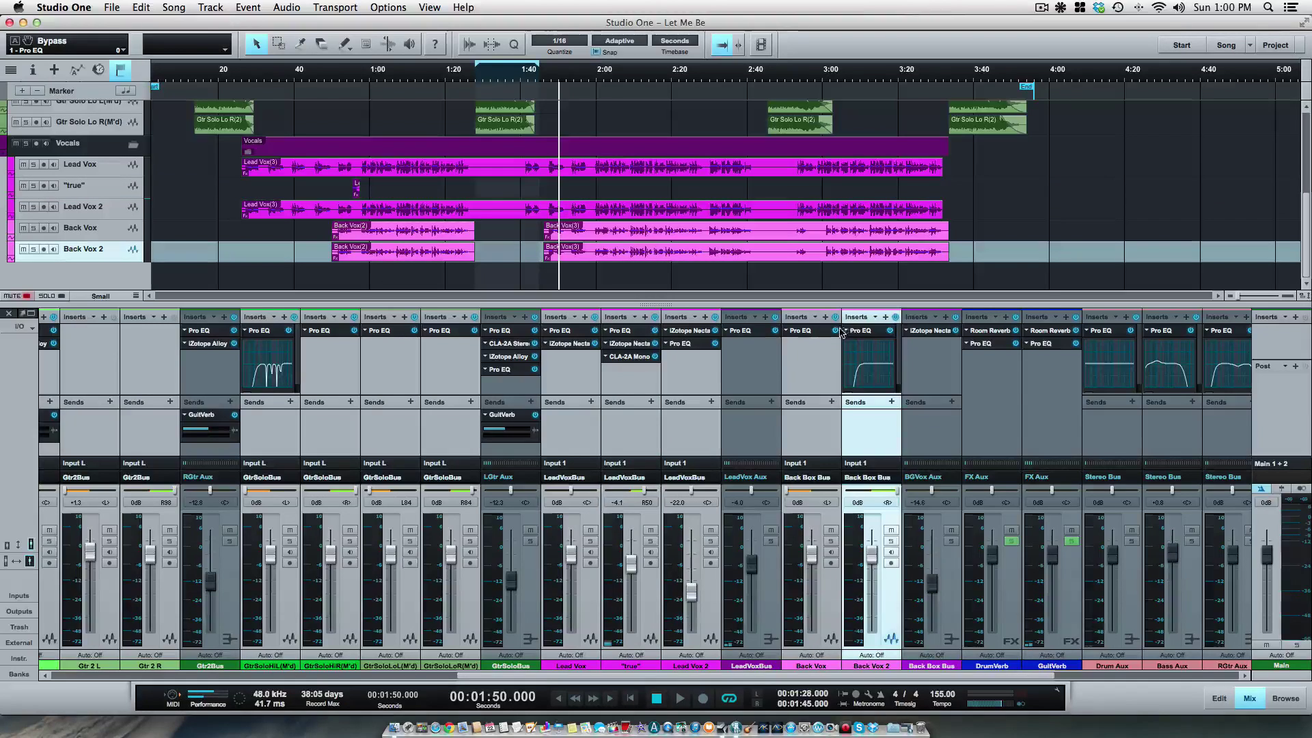
pyautogui.click(802, 333)
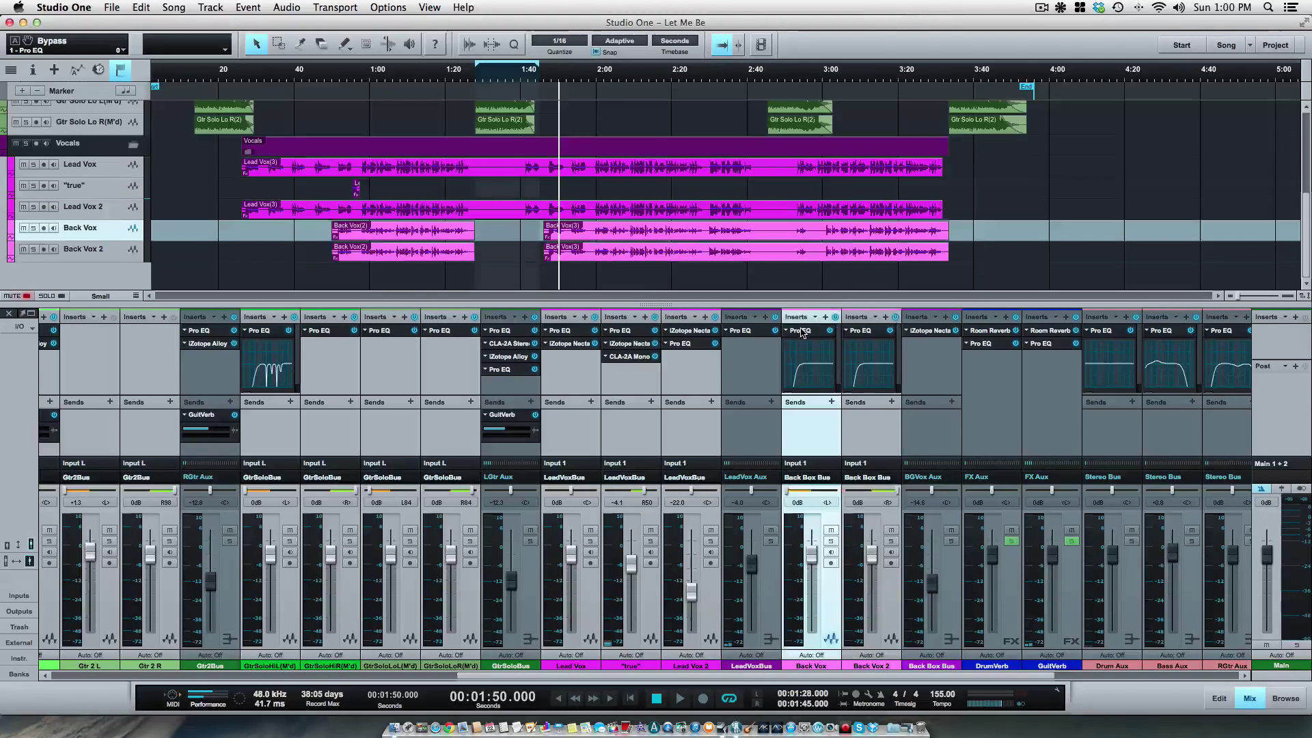
pyautogui.click(915, 335)
pyautogui.click(939, 345)
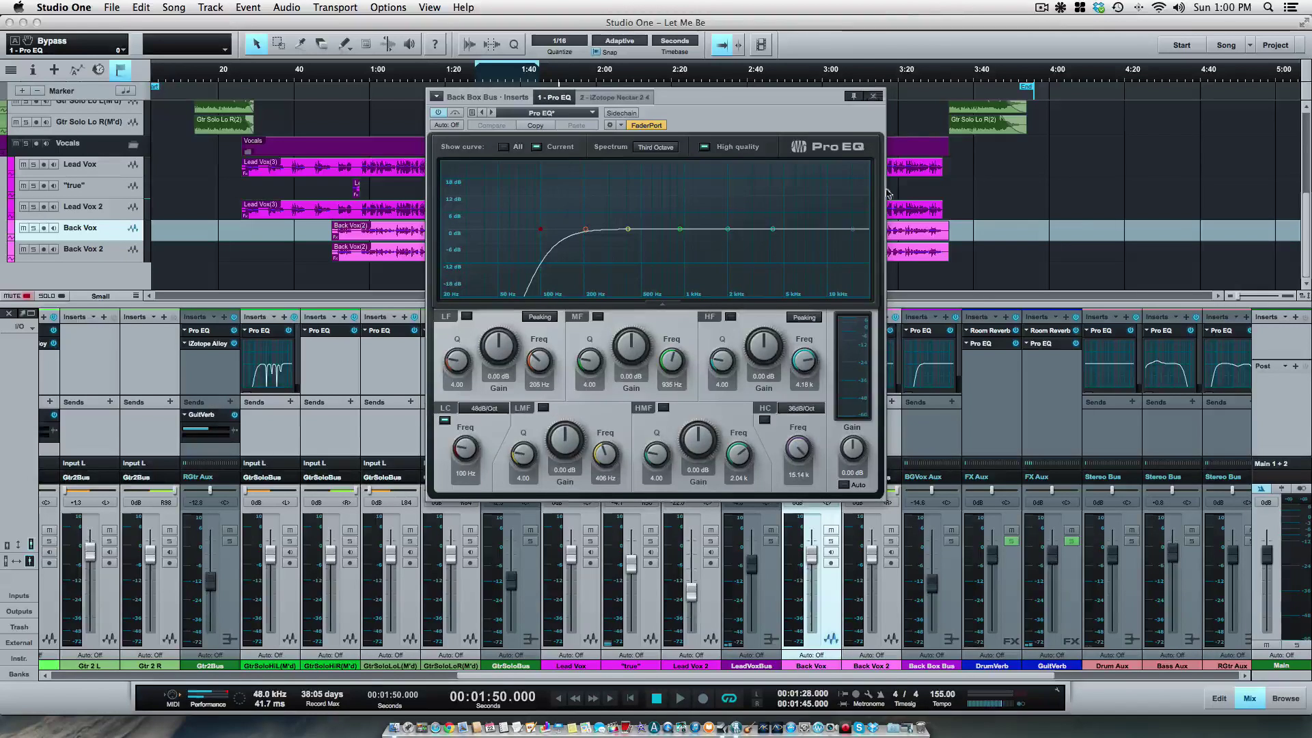
# Remove the individual Pro EQ inserts from the Back Vox 2 and Back Vox channels
pyautogui.click(848, 331)
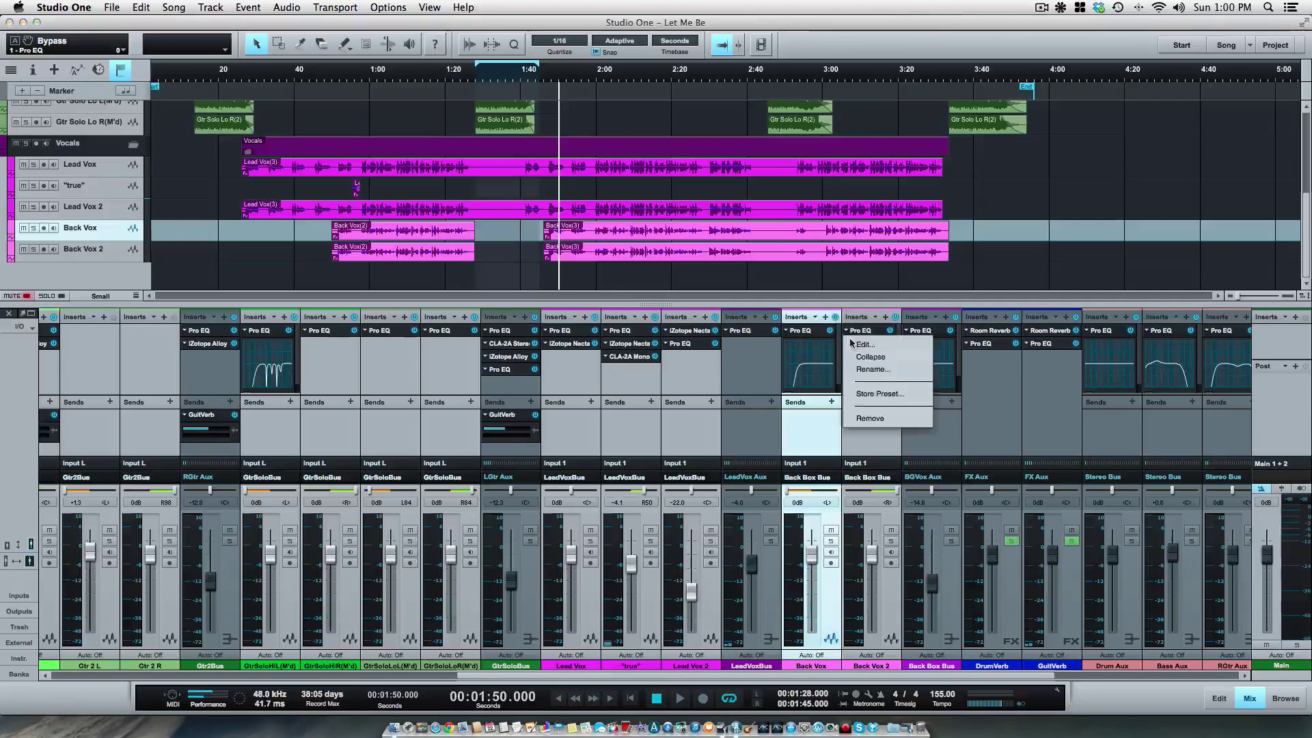
pyautogui.click(871, 417)
pyautogui.click(794, 336)
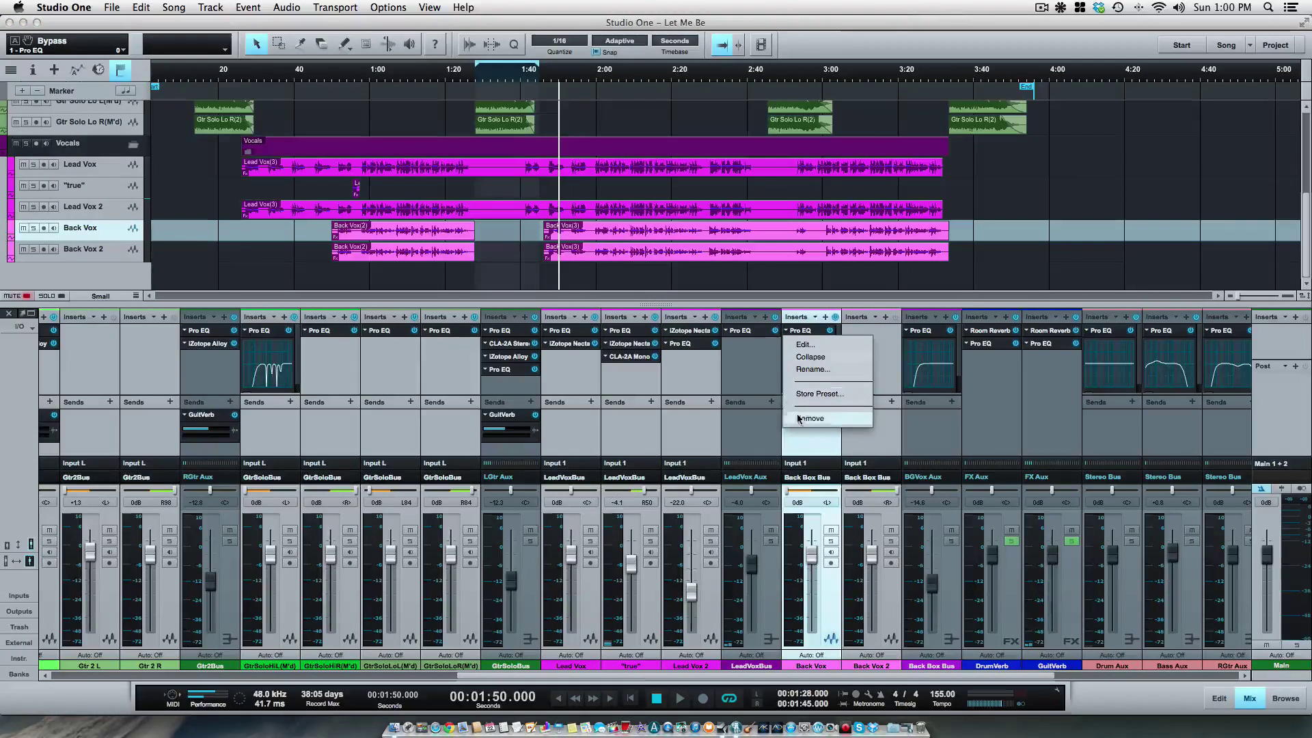
pyautogui.click(795, 418)
# Collapse the Back Box Bus Pro EQ preview, open its EQ window, and move the window away from the early part of the timeline
pyautogui.click(908, 333)
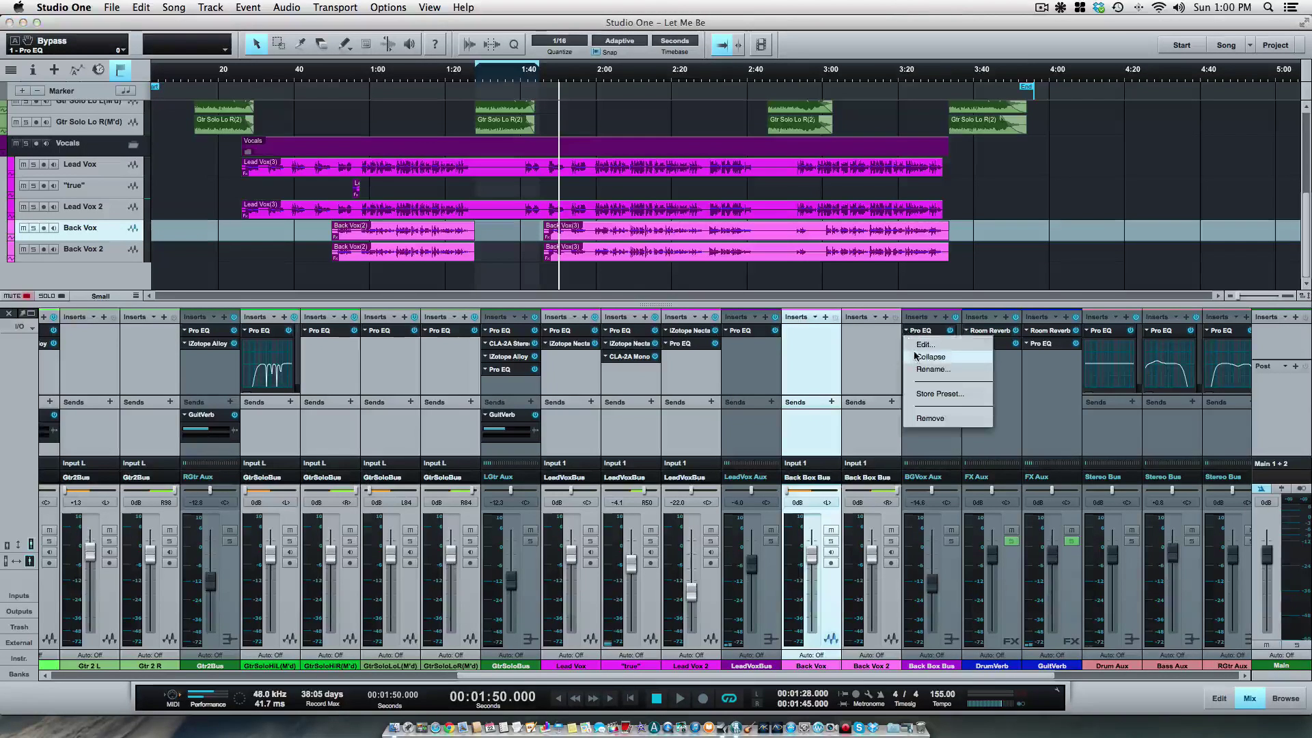
pyautogui.click(930, 344)
pyautogui.click(932, 335)
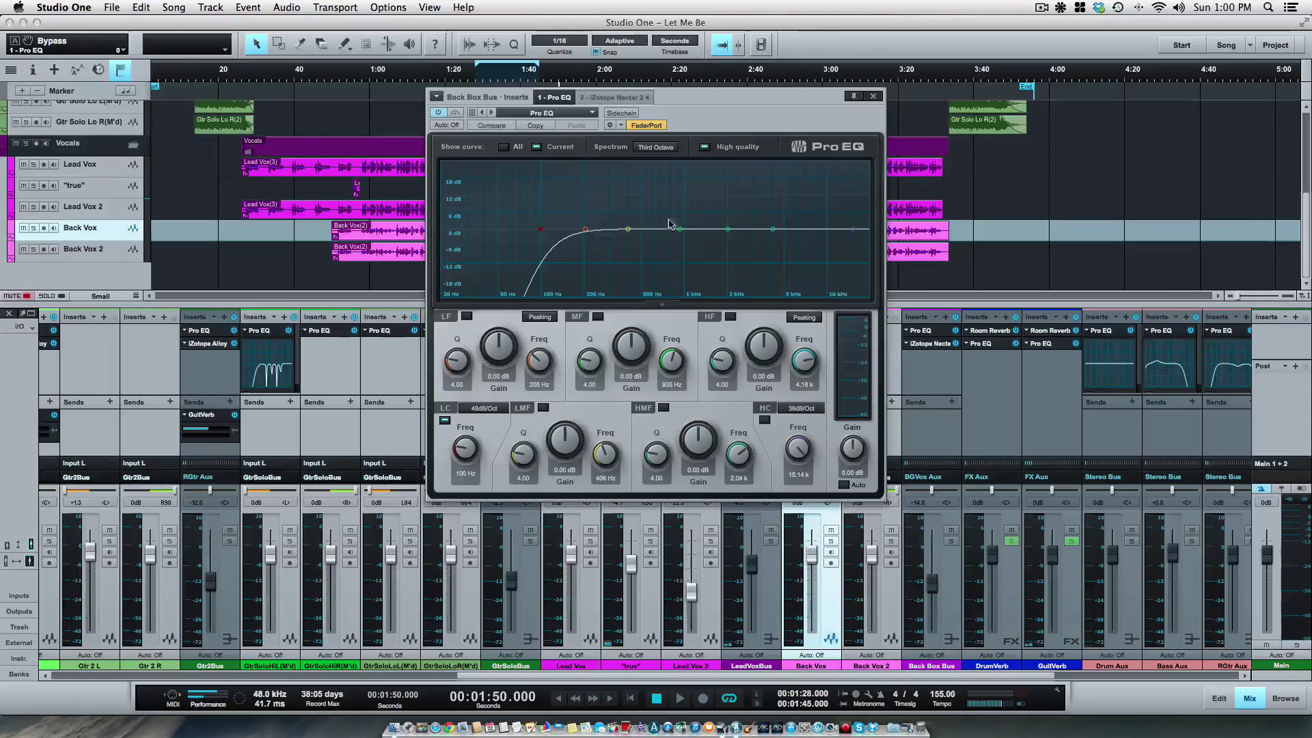
pyautogui.moveTo(685, 102); pyautogui.dragTo(996, 132)
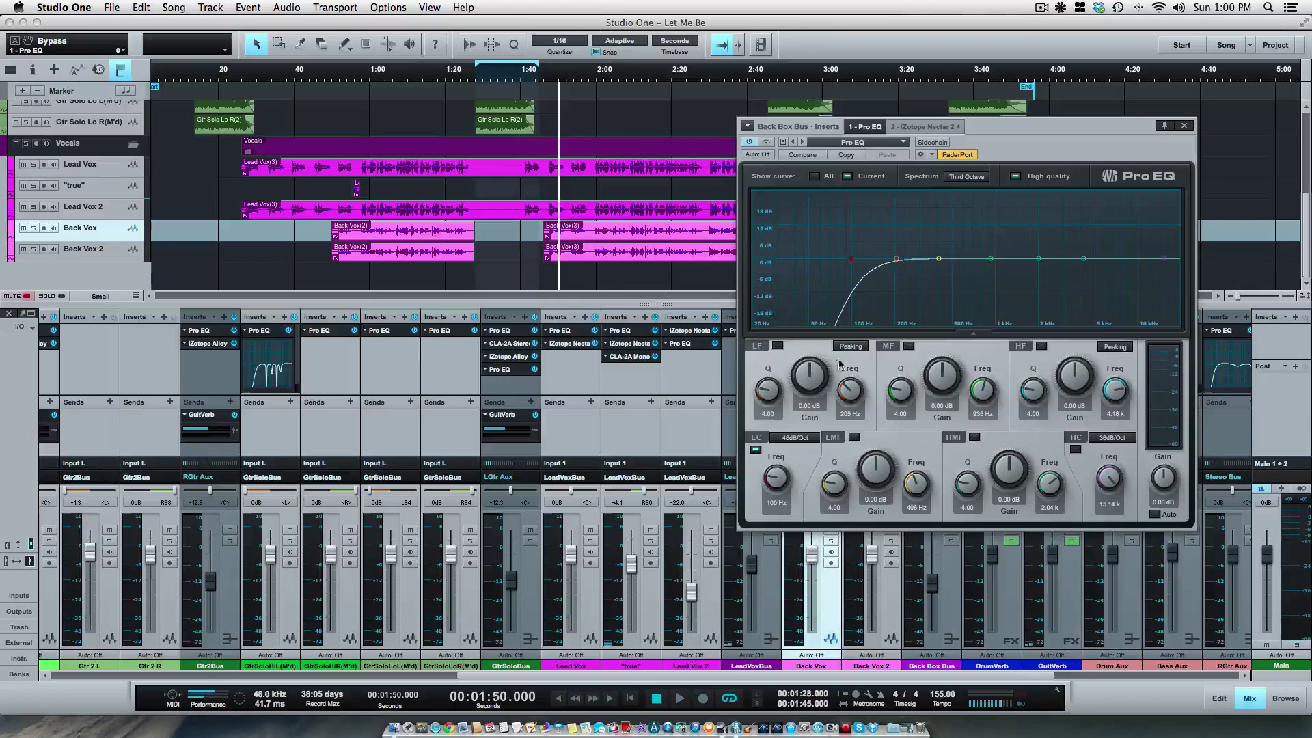
# Play the song from 0:47, solo the Back Box Bus, and replay the backing vocals from near 0:50
pyautogui.click(323, 75)
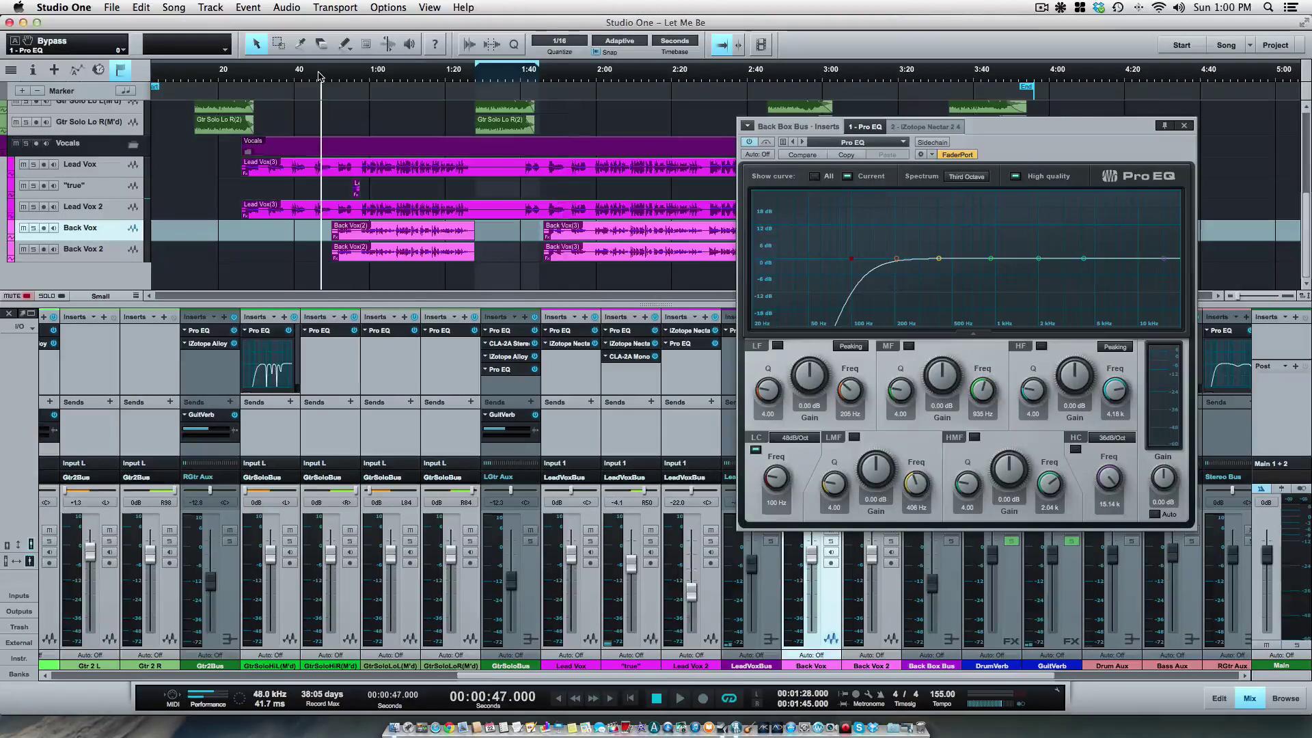
pyautogui.press('space')
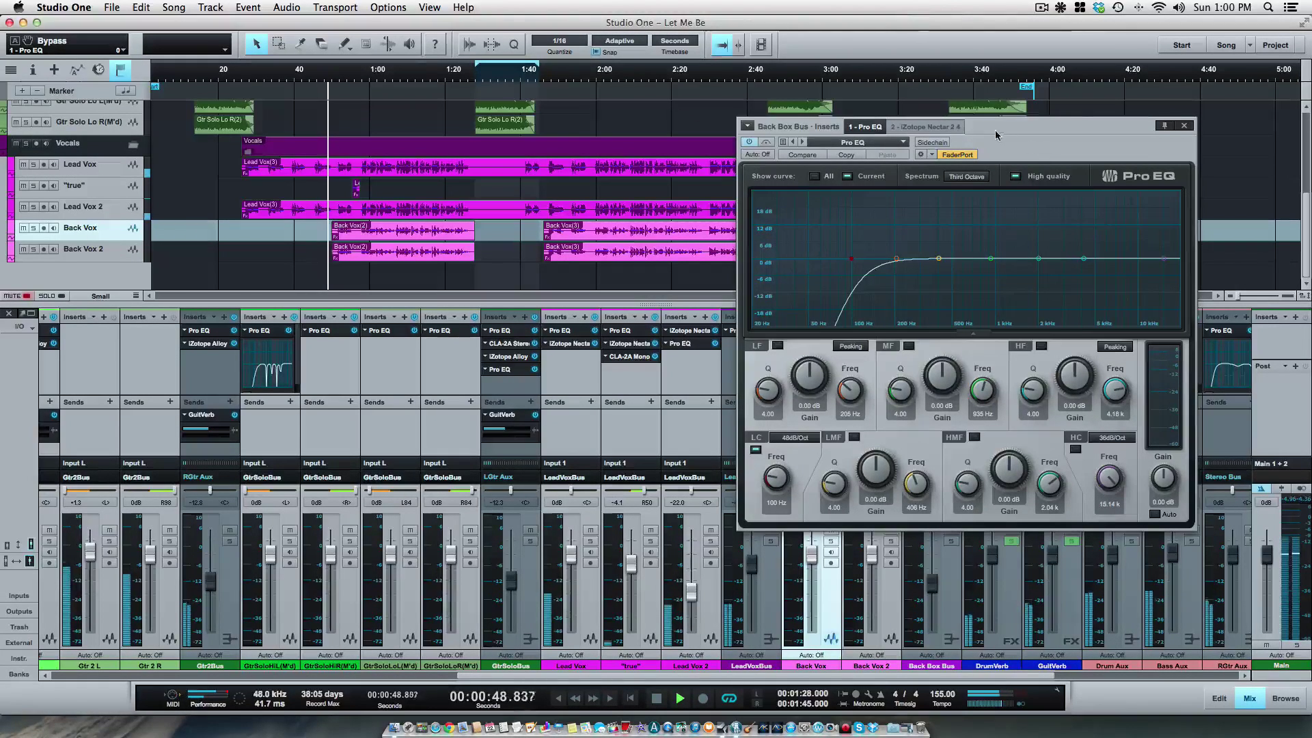
pyautogui.moveTo(999, 128); pyautogui.dragTo(1054, 104)
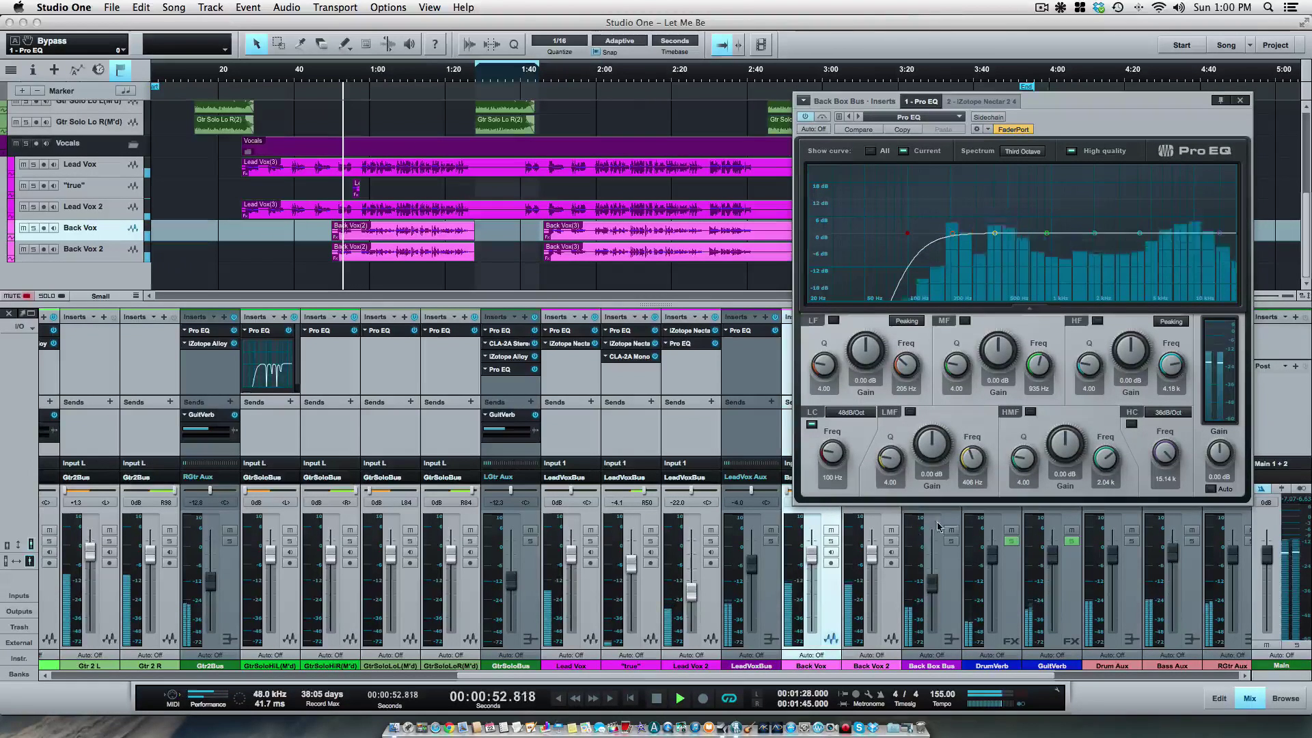
pyautogui.click(951, 541)
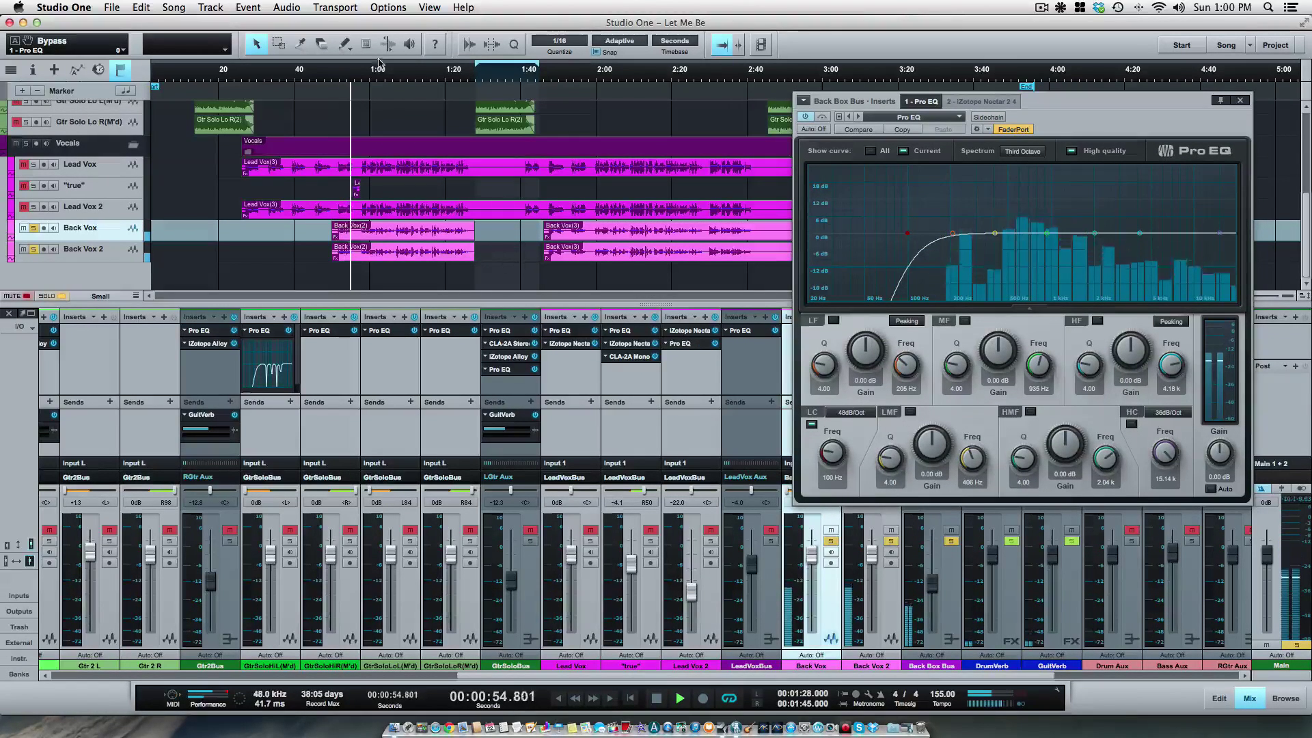
pyautogui.click(332, 71)
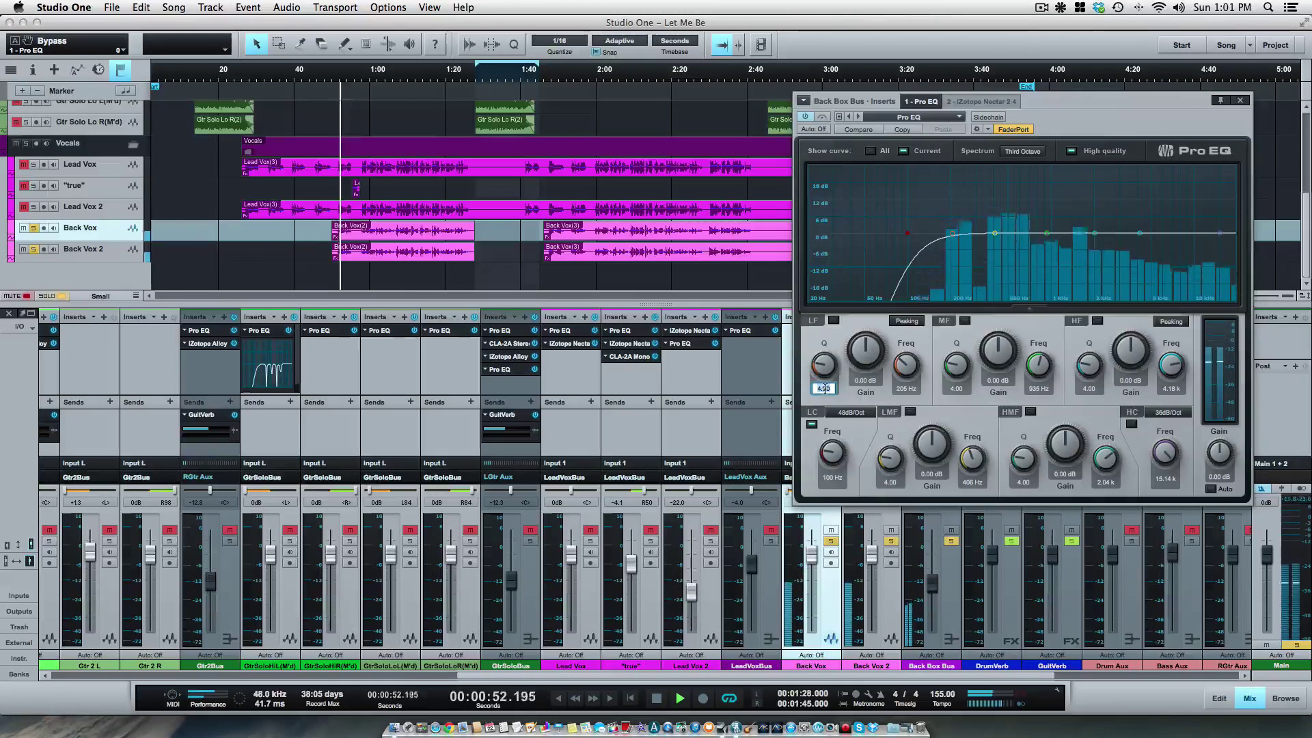
# Set the Q of the LF, LMF, MF and HMF bands to 20 in the Back Box Bus Pro EQ
pyautogui.click(890, 483)
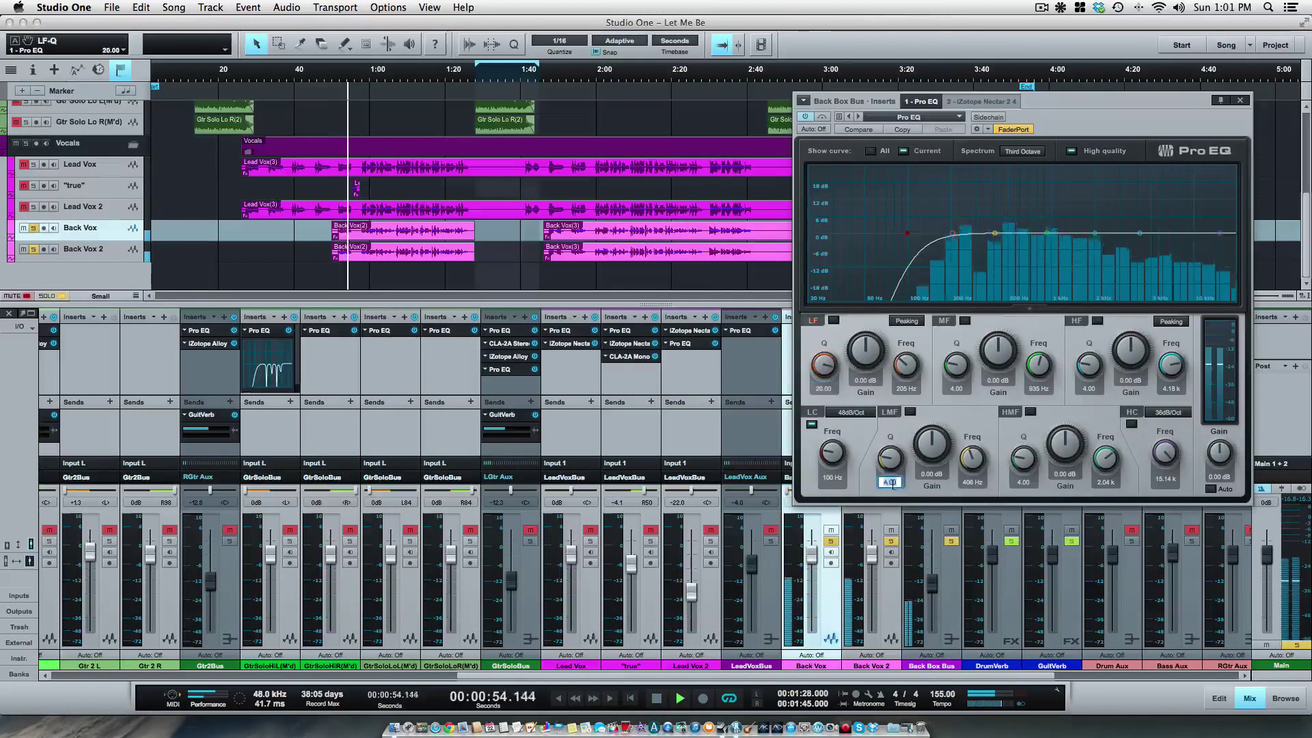
pyautogui.write('20')
pyautogui.click(956, 389)
pyautogui.write('20')
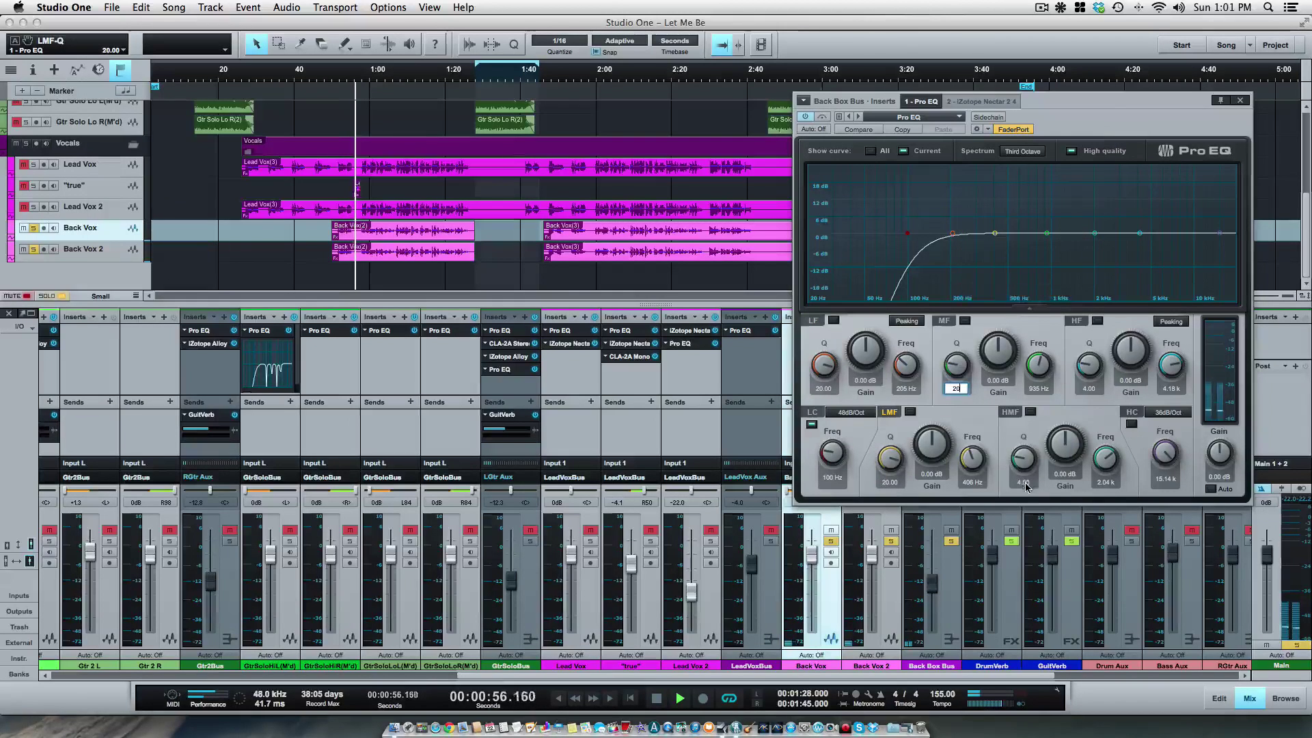
pyautogui.click(1023, 481)
pyautogui.write('20')
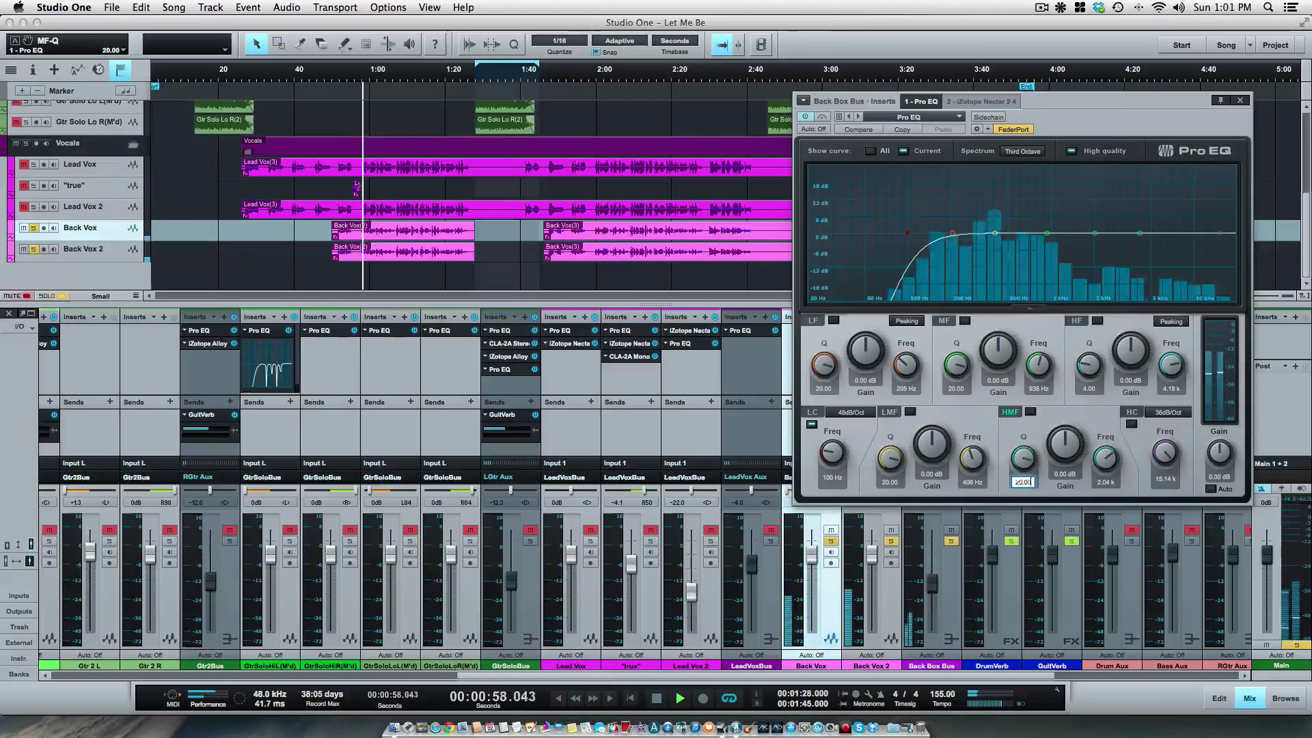
# Sweep the boosted LF band on the Back Box Bus Pro EQ for a resonance, and cut it by 17.52 dB at 243 Hz
pyautogui.click(954, 234)
pyautogui.moveTo(955, 238); pyautogui.dragTo(962, 155)
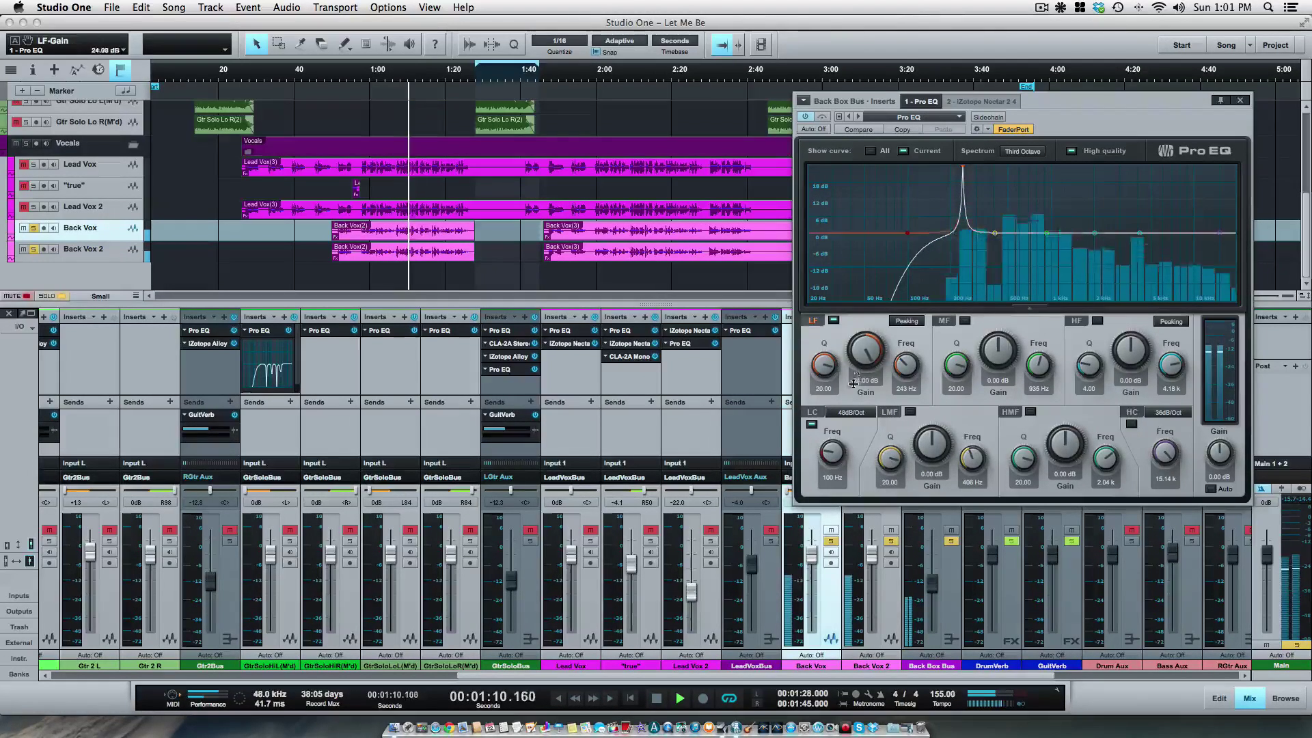
pyautogui.moveTo(854, 383); pyautogui.dragTo(853, 447)
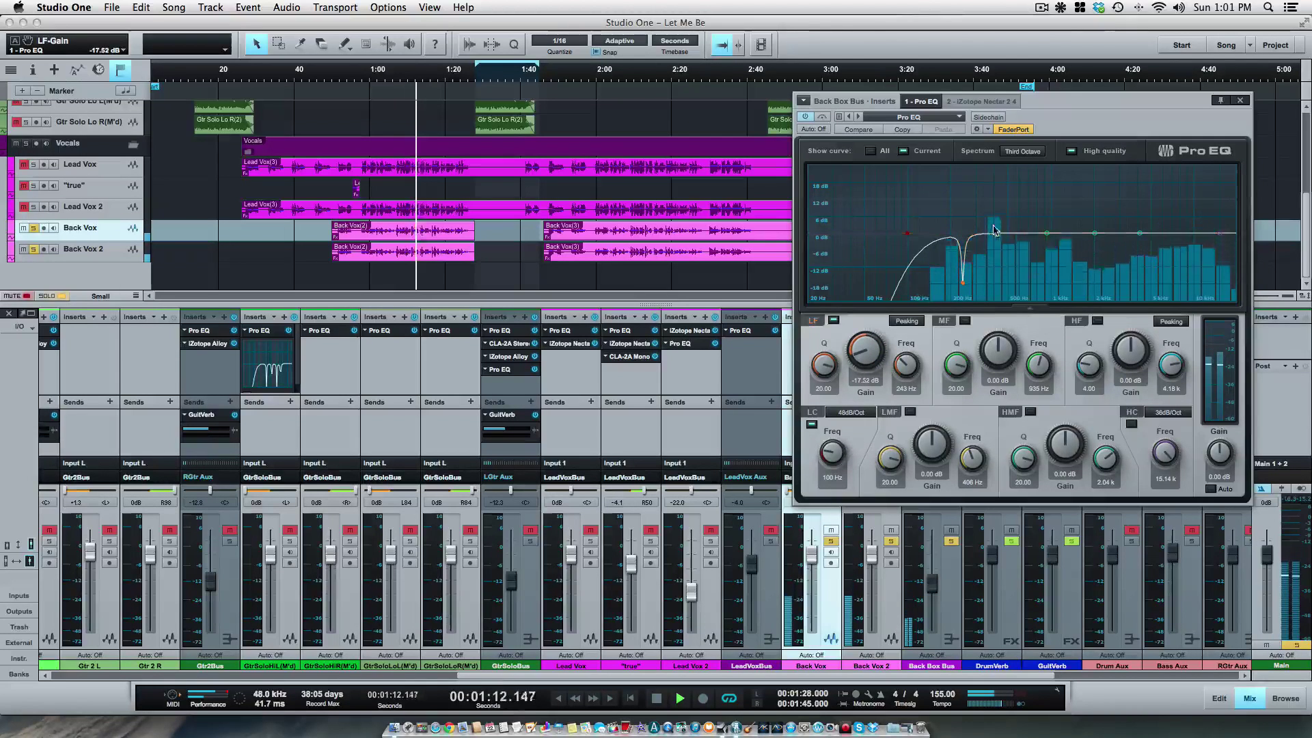
# Sweep the boosted LMF and MF bands for resonances during playback, cutting 17.52 dB at 619 Hz and 1.24 kHz
pyautogui.moveTo(994, 230); pyautogui.dragTo(1017, 151)
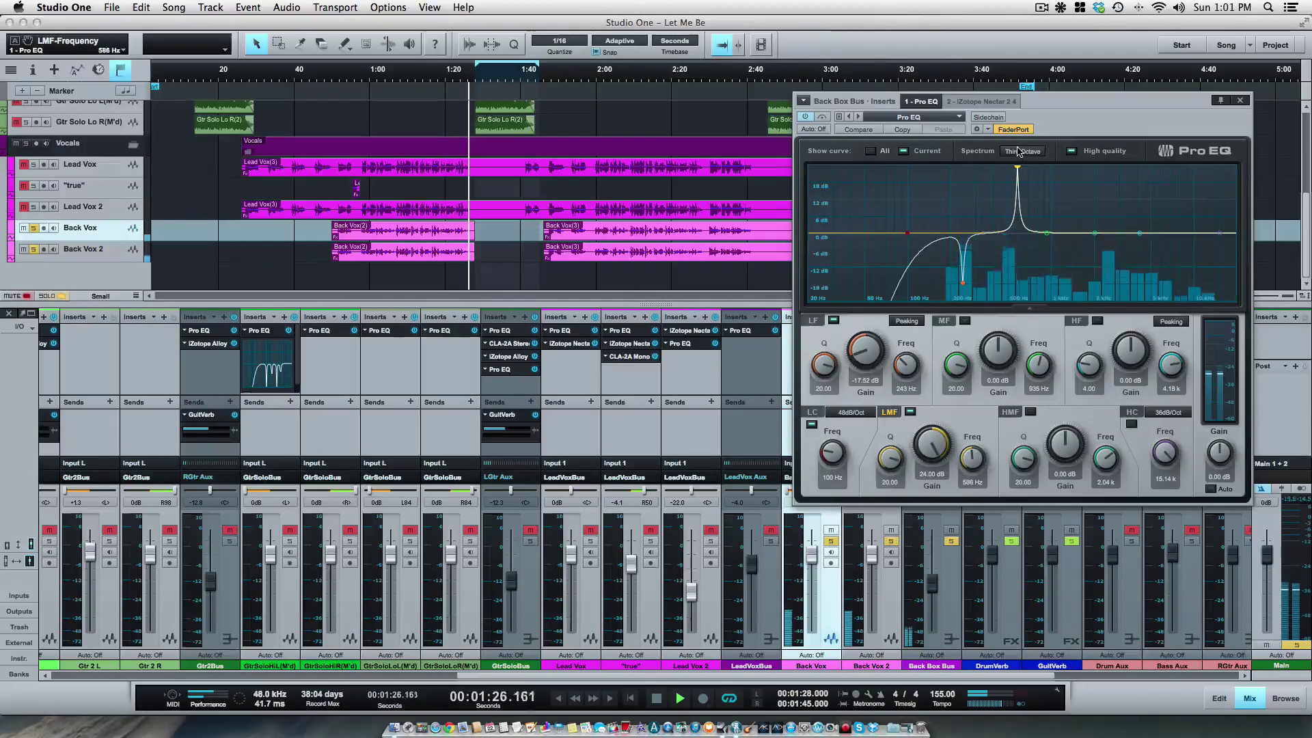
pyautogui.click(348, 77)
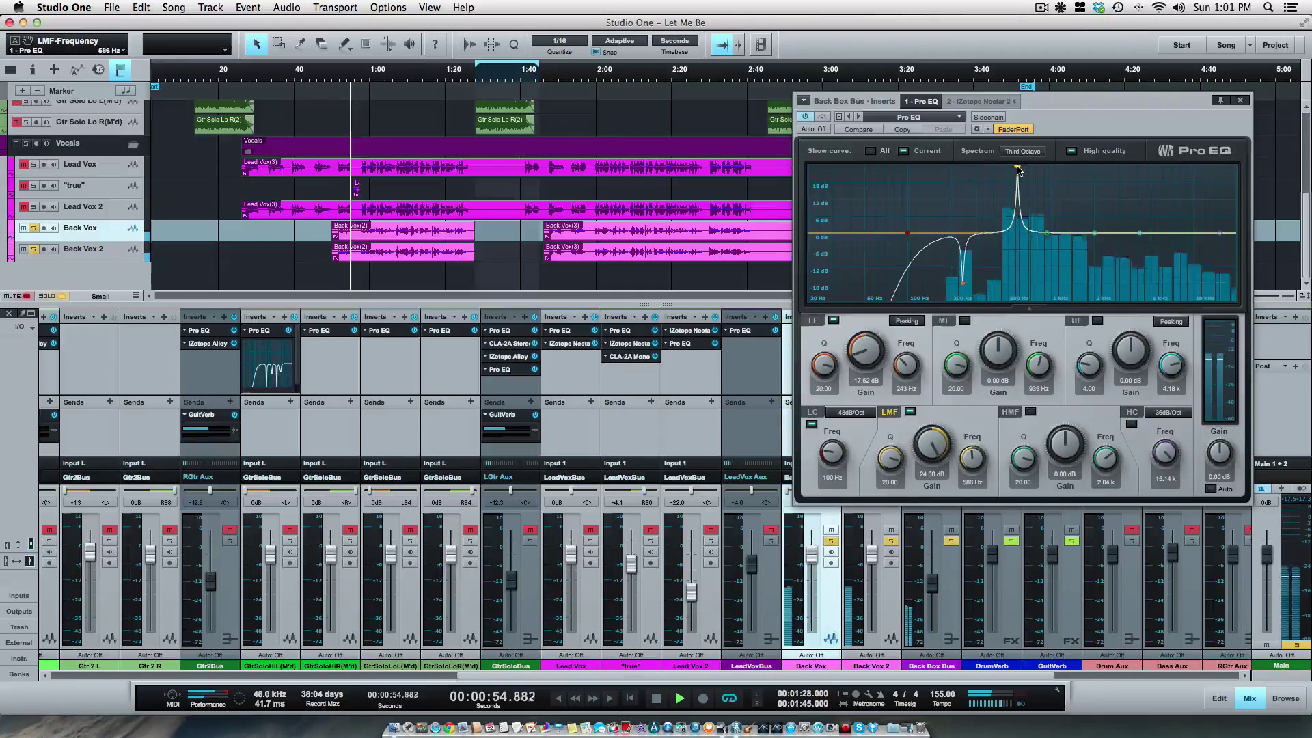
pyautogui.moveTo(1018, 164); pyautogui.dragTo(1020, 168)
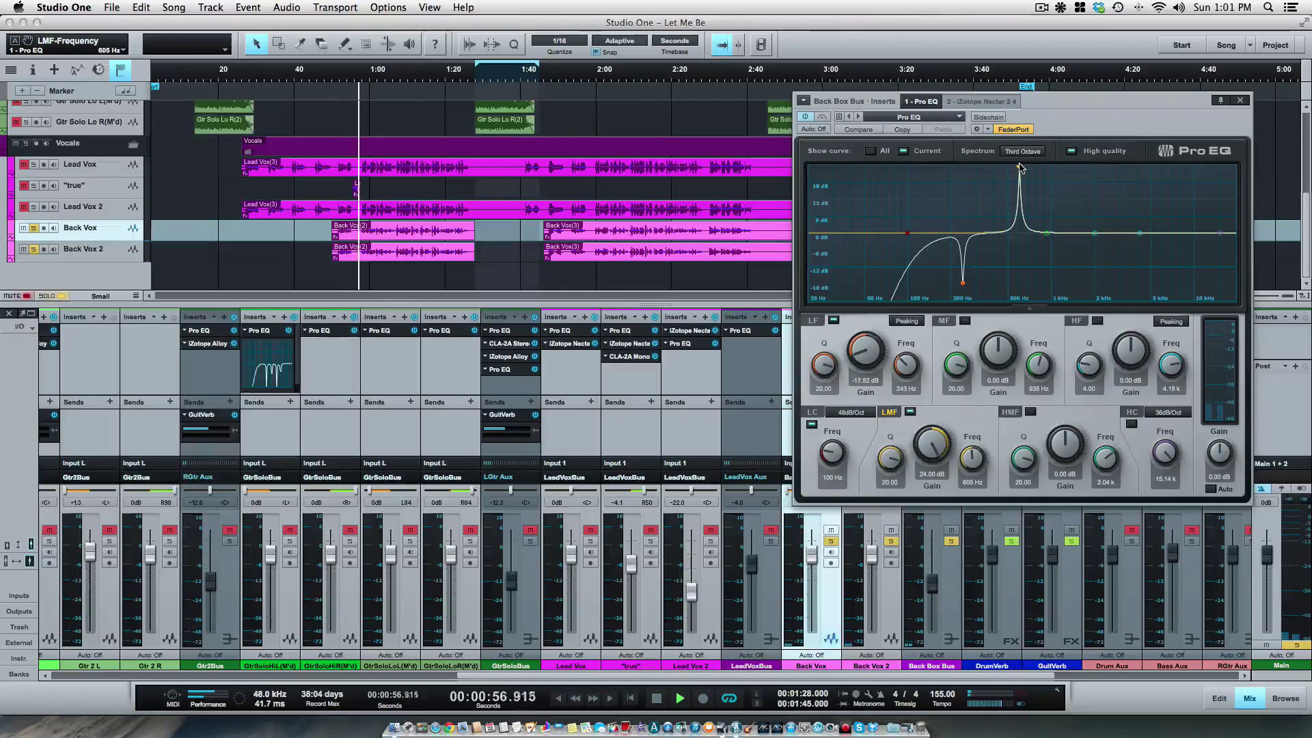
pyautogui.moveTo(1020, 168); pyautogui.dragTo(1022, 169)
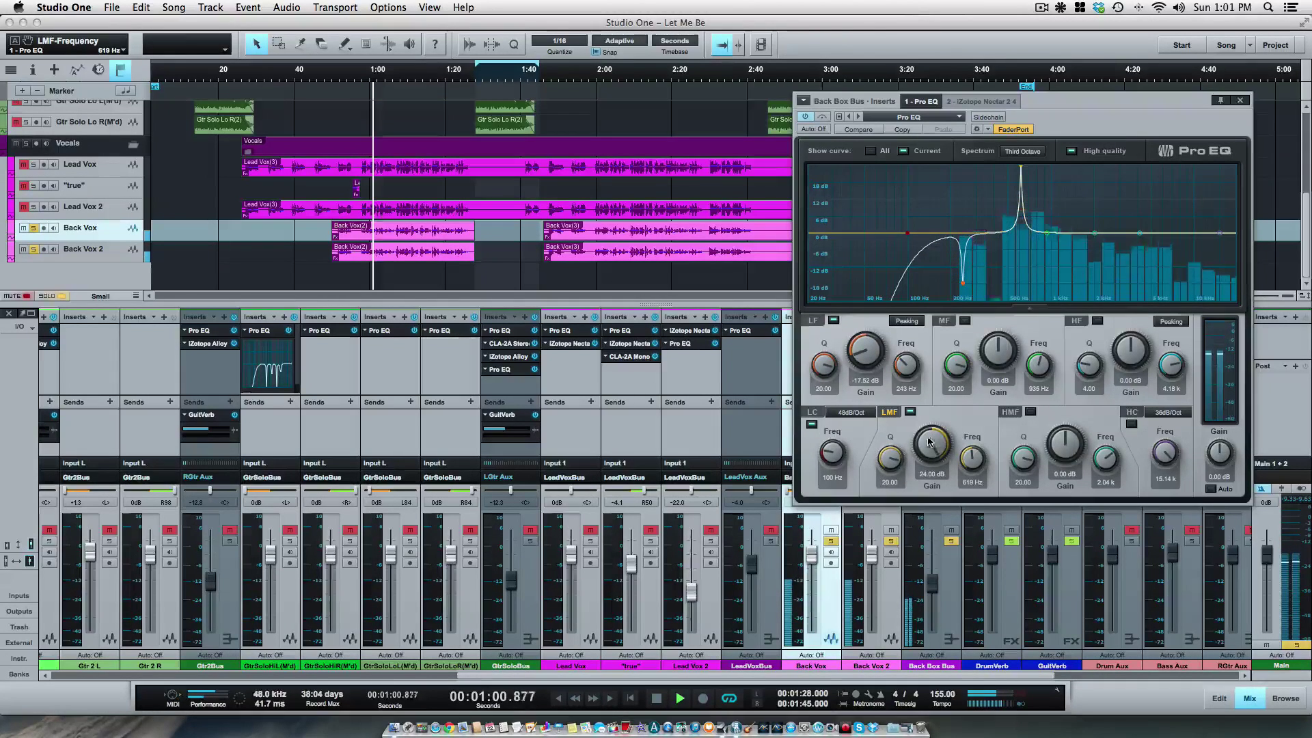
pyautogui.moveTo(932, 446); pyautogui.dragTo(919, 546)
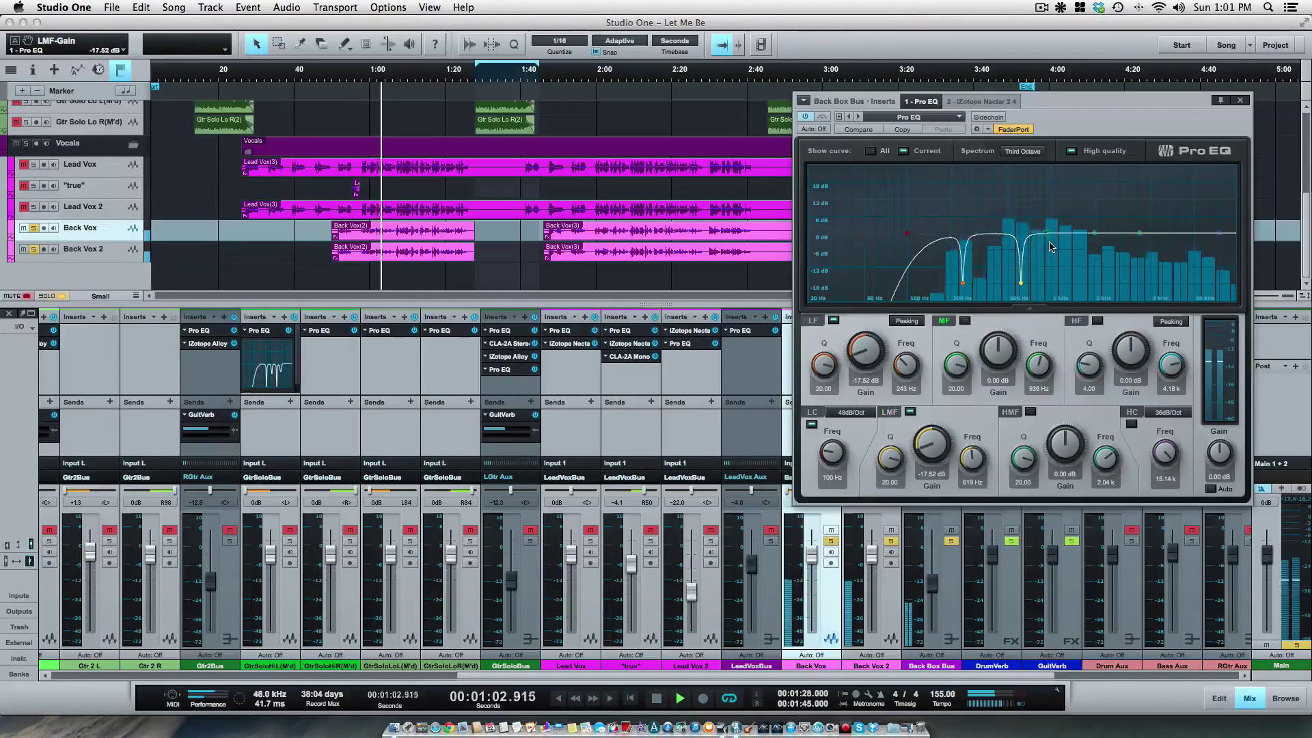
pyautogui.moveTo(1047, 233); pyautogui.dragTo(1063, 155)
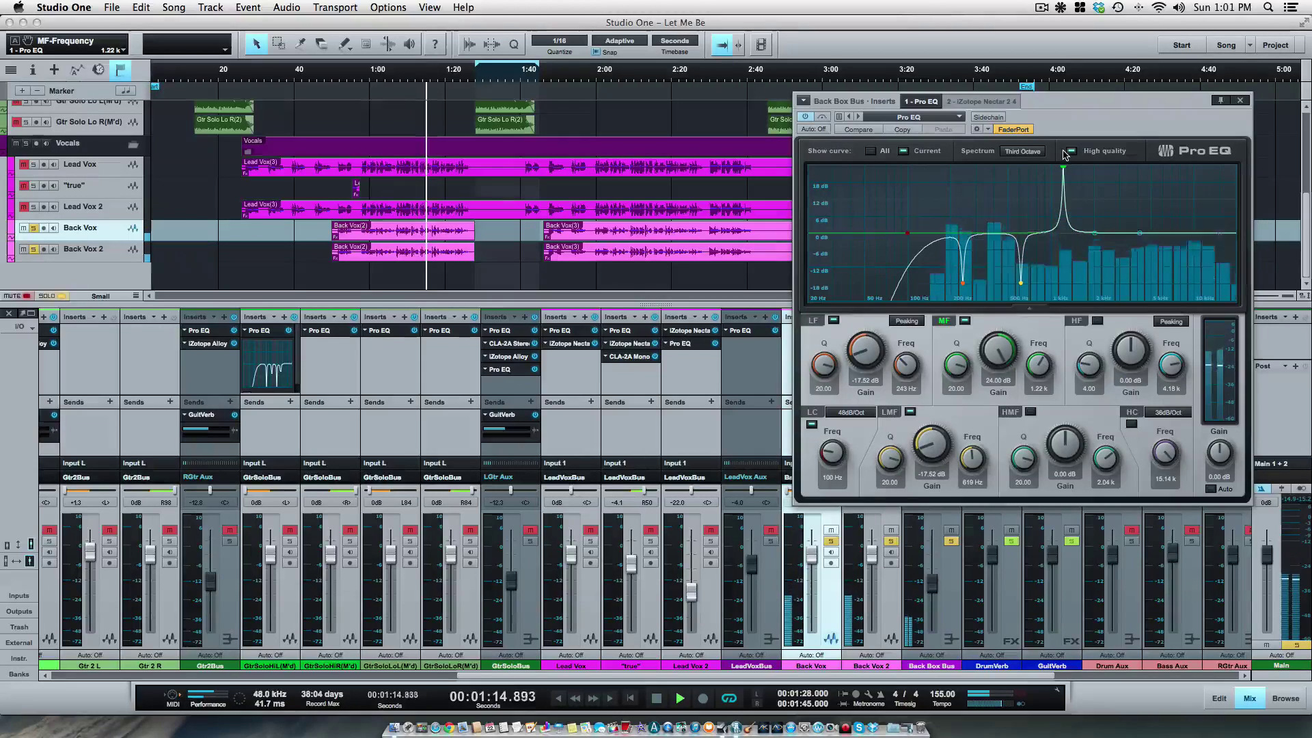
pyautogui.moveTo(1063, 155); pyautogui.dragTo(1064, 295)
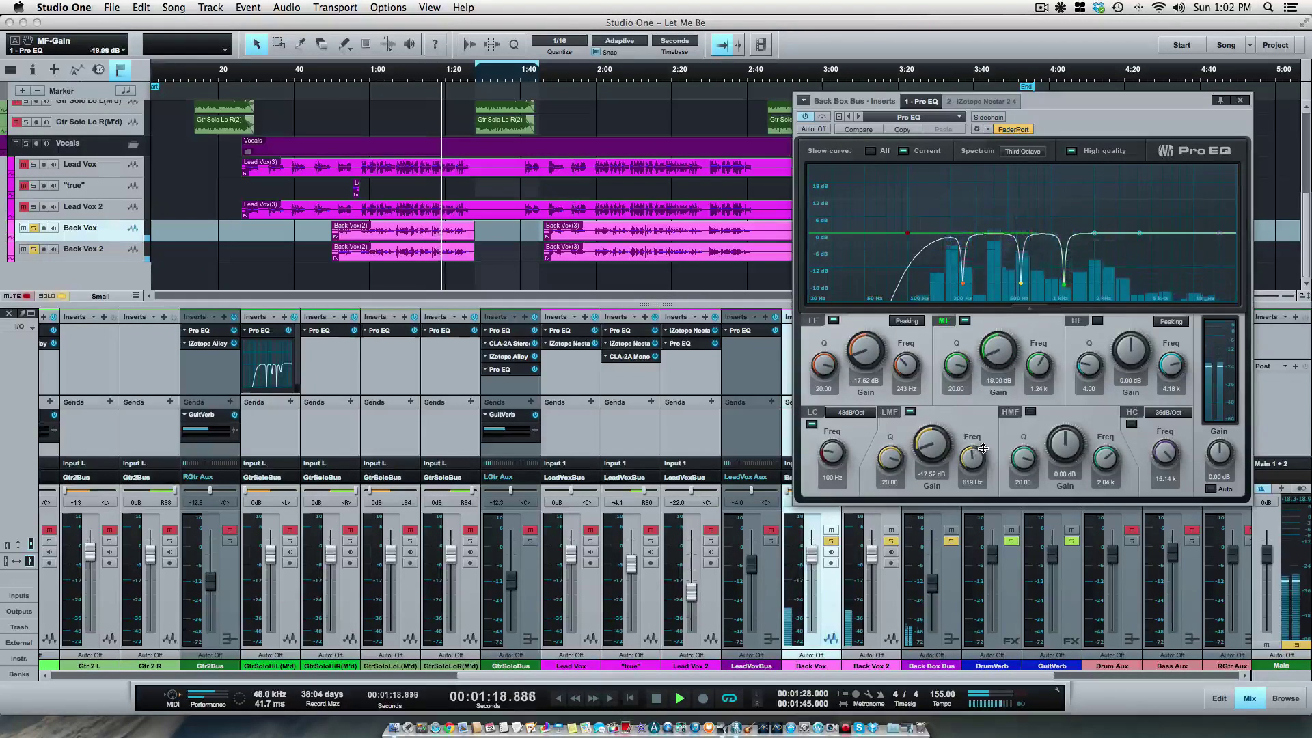
# Sweep the HMF band with a 24 dB boost around 2 kHz for another resonance, and switch the band off again
pyautogui.click(1096, 233)
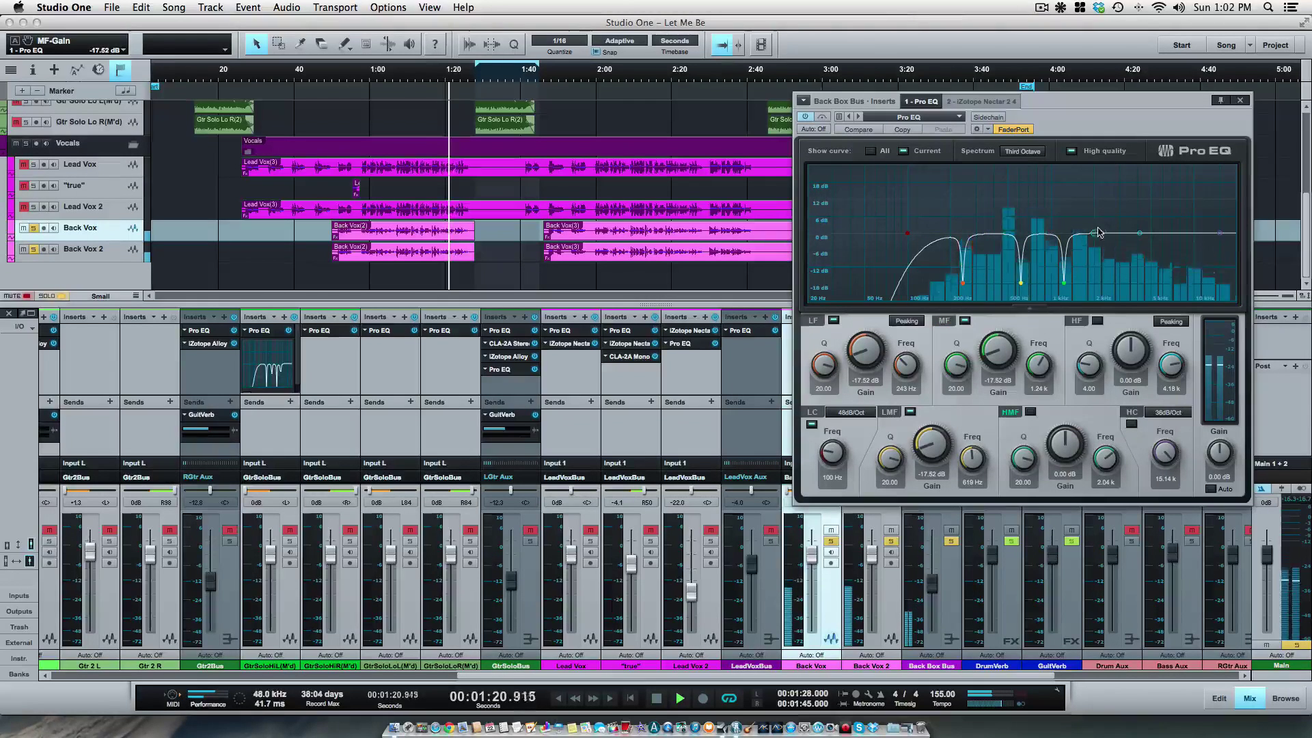
pyautogui.moveTo(1096, 235); pyautogui.dragTo(1100, 158)
pyautogui.moveTo(1100, 157); pyautogui.dragTo(1092, 186)
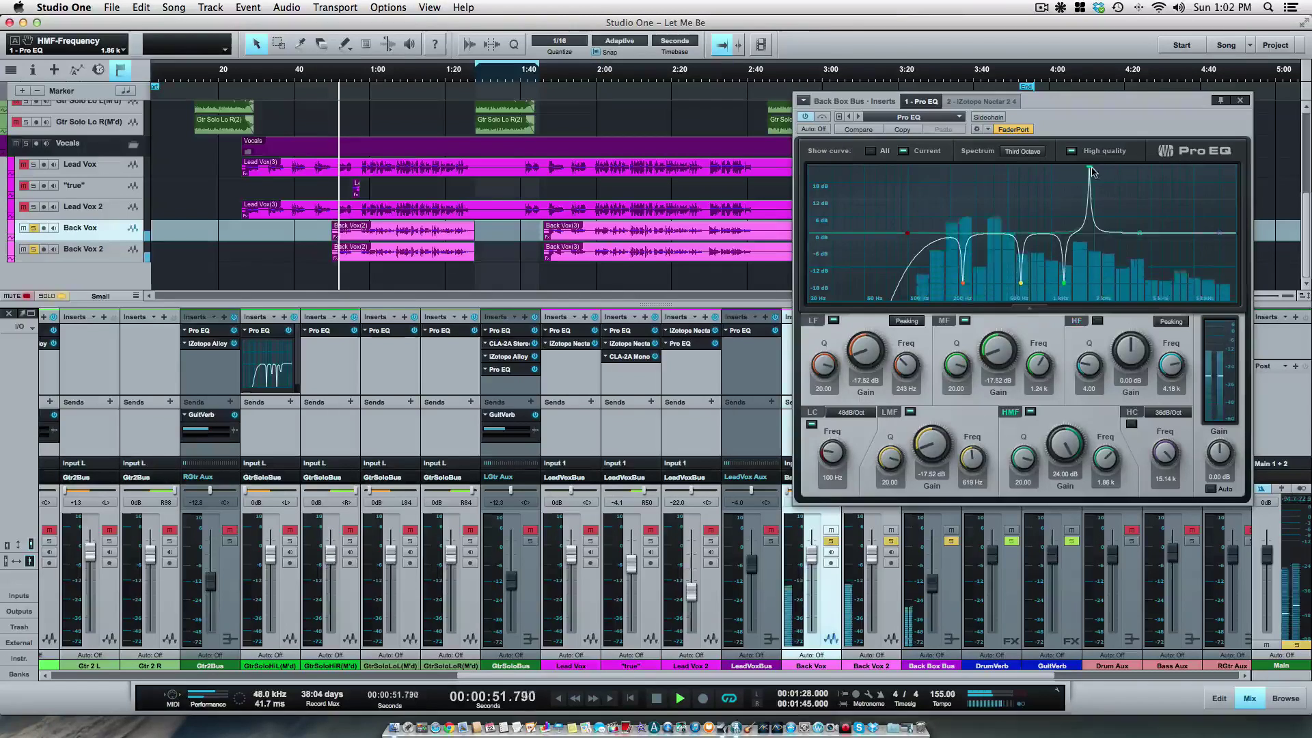
pyautogui.moveTo(1090, 168); pyautogui.dragTo(1096, 236)
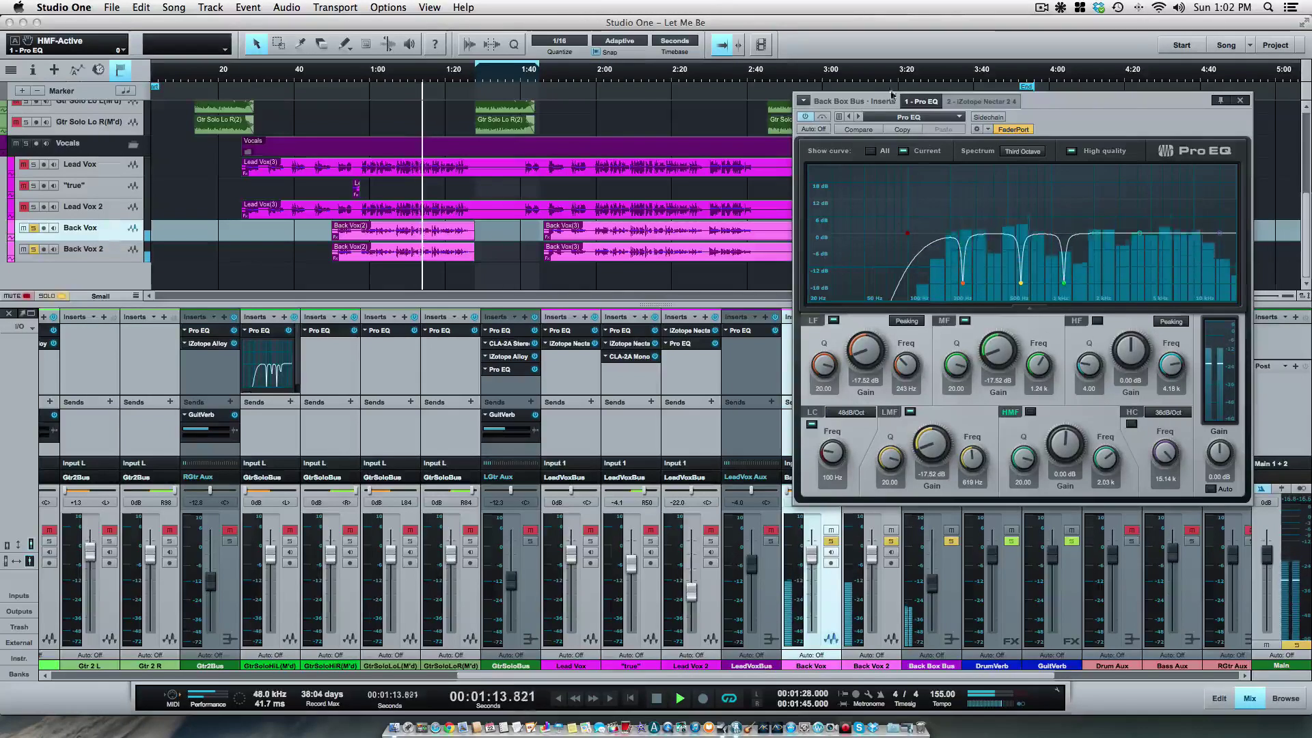
# Compare the backing vocals with the Pro EQ bypassed and active, replaying them from about 0:49
pyautogui.click(823, 117)
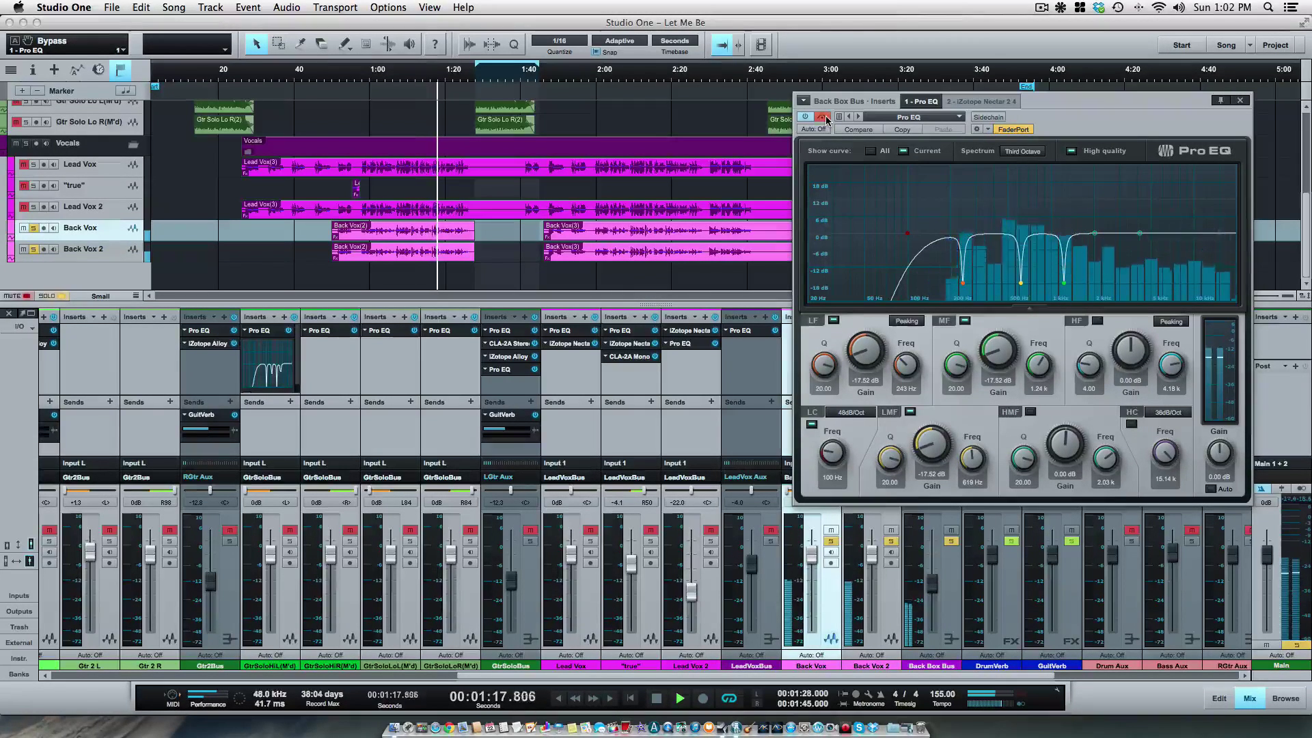
pyautogui.click(824, 117)
pyautogui.press('space')
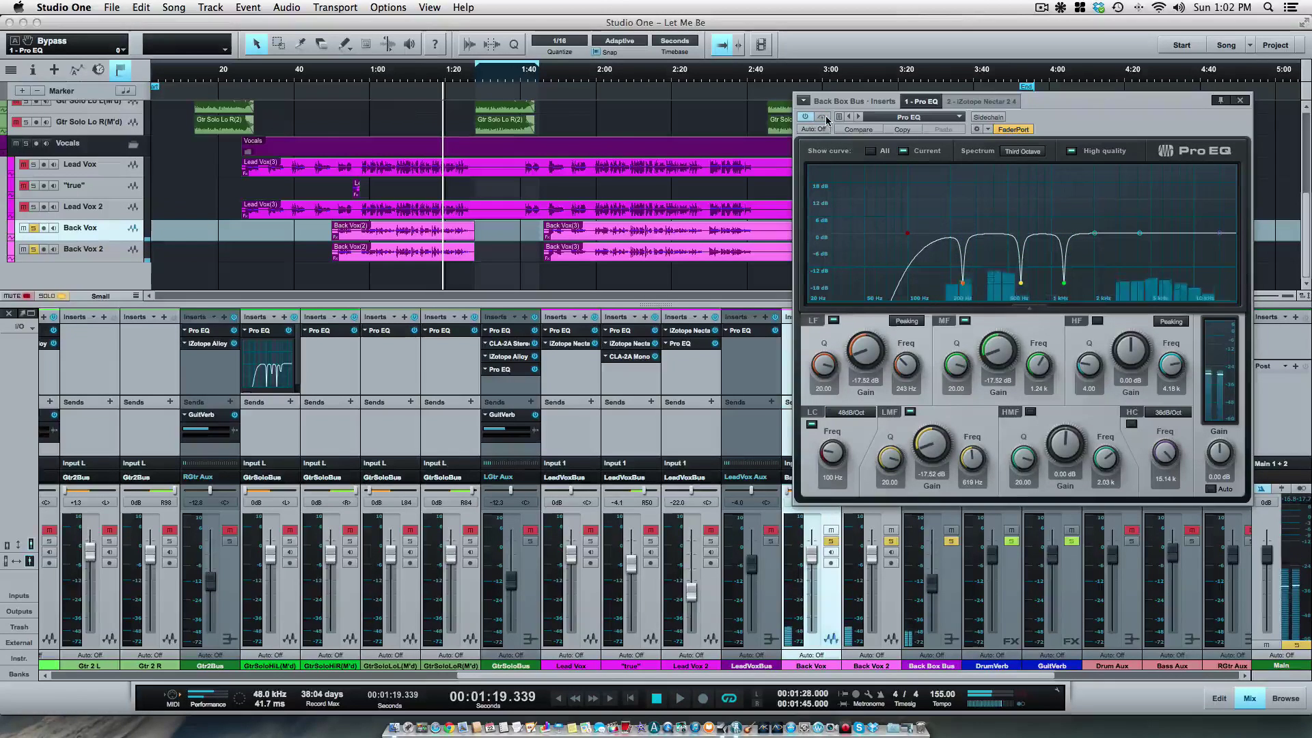
pyautogui.click(326, 76)
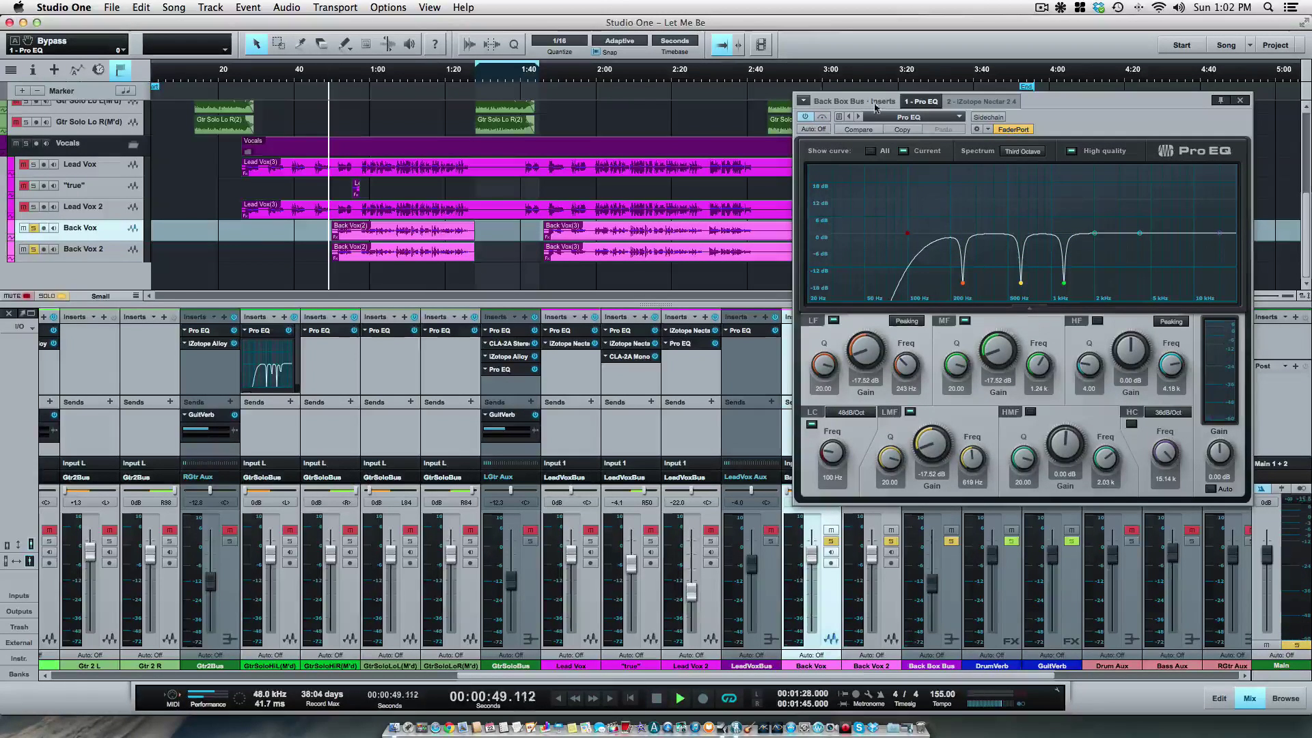
pyautogui.click(824, 118)
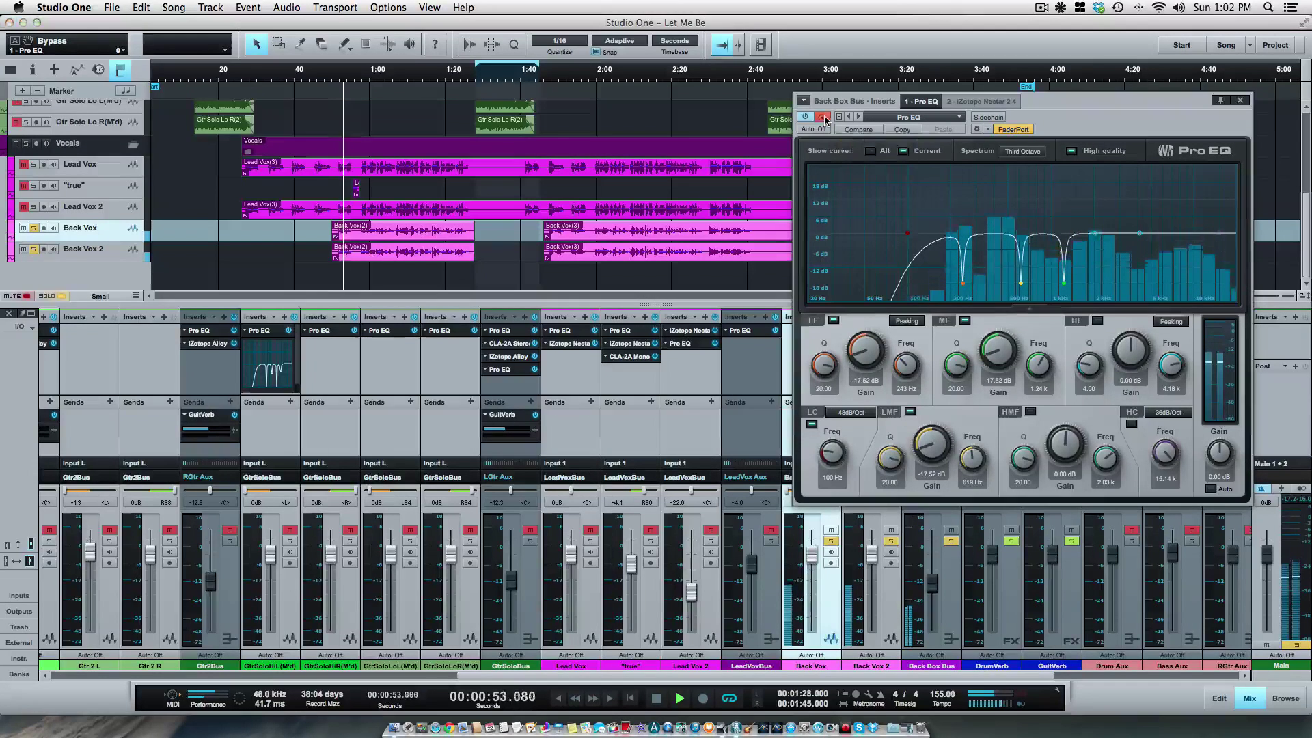
pyautogui.click(824, 118)
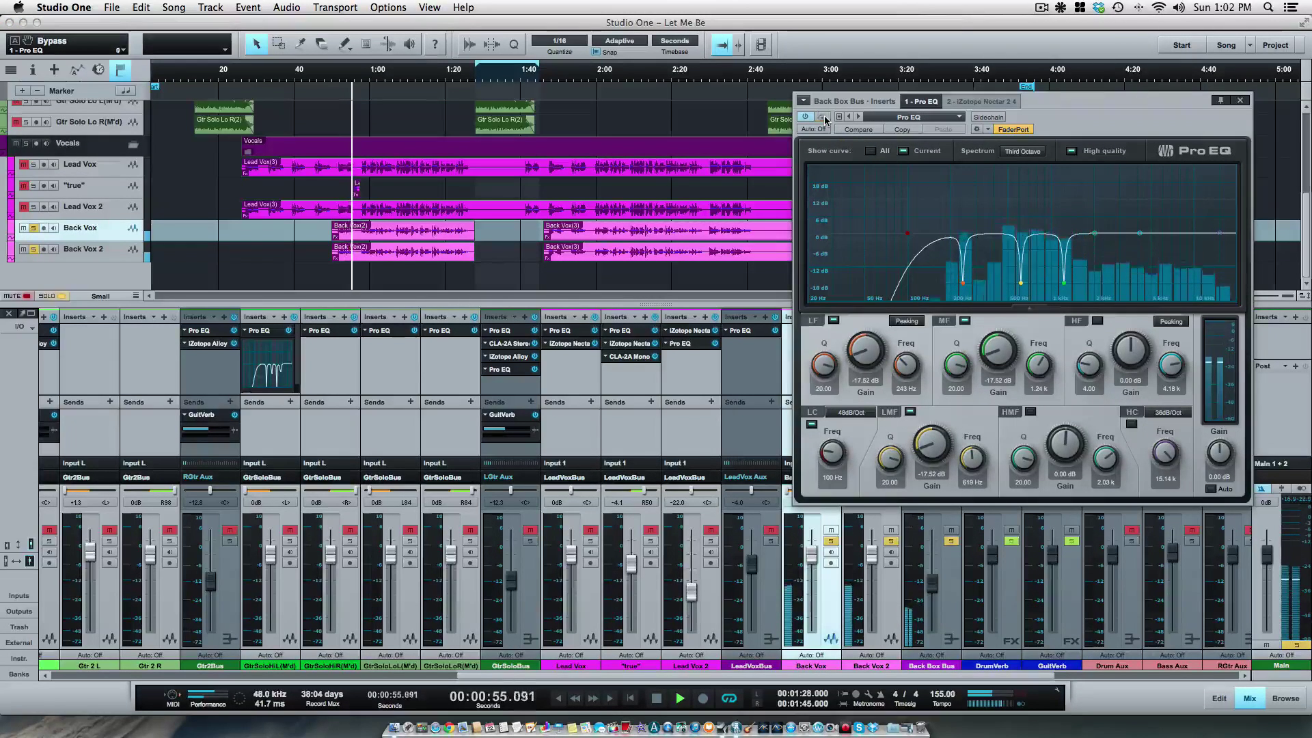
pyautogui.press('space')
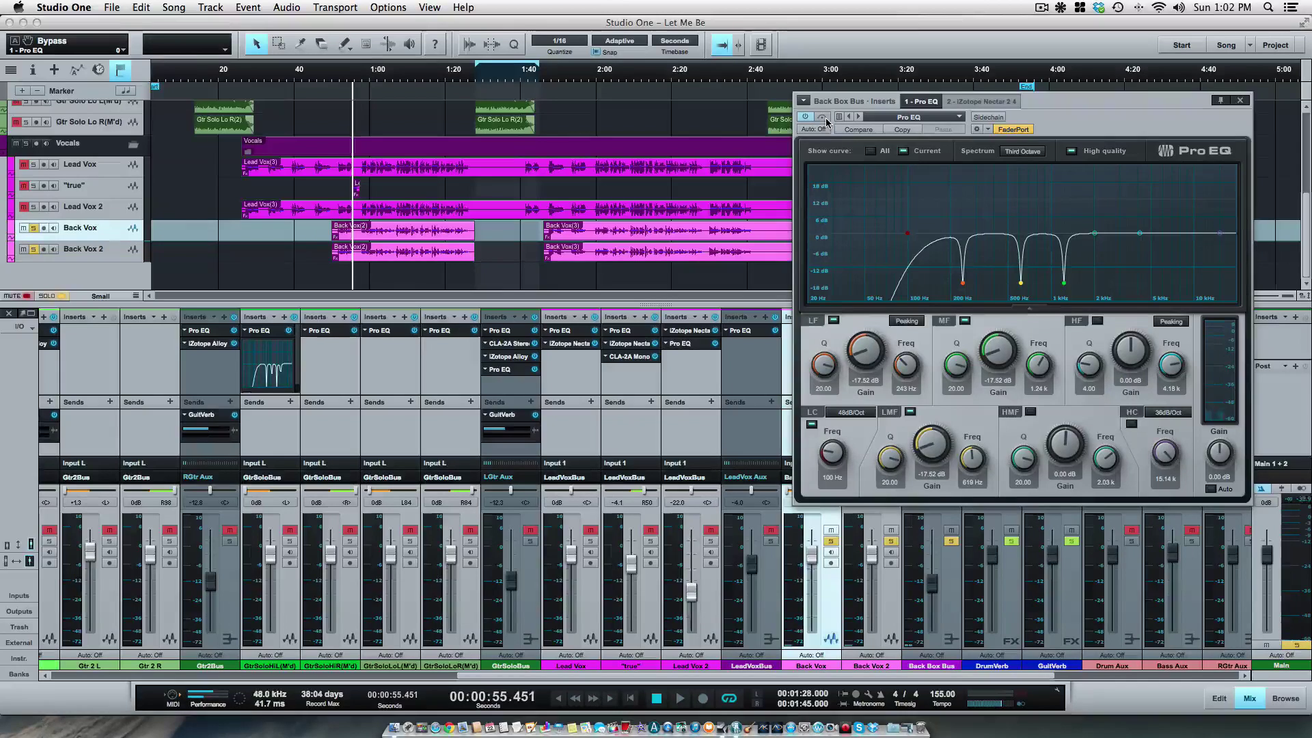
# Resume playback from about 0:55 to compare the bypassed and active EQ again, stop, and close the EQ window
pyautogui.press('space')
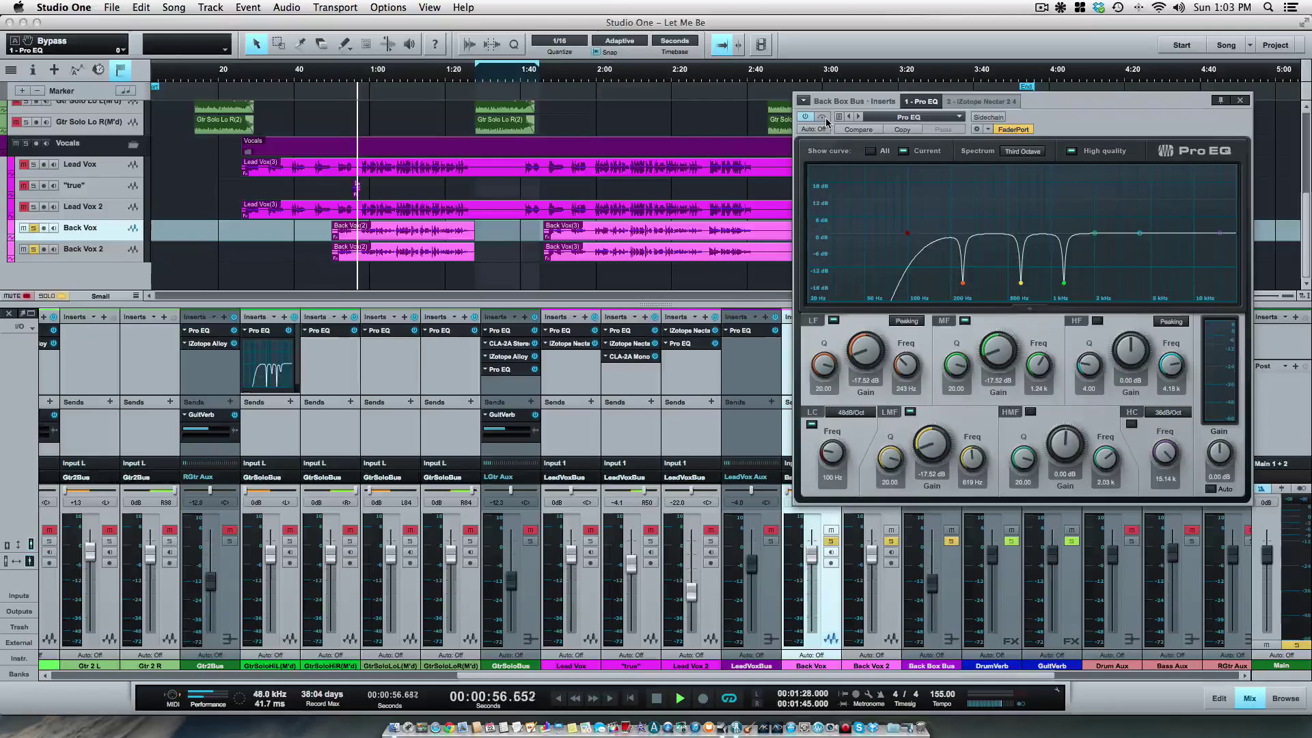
pyautogui.click(822, 117)
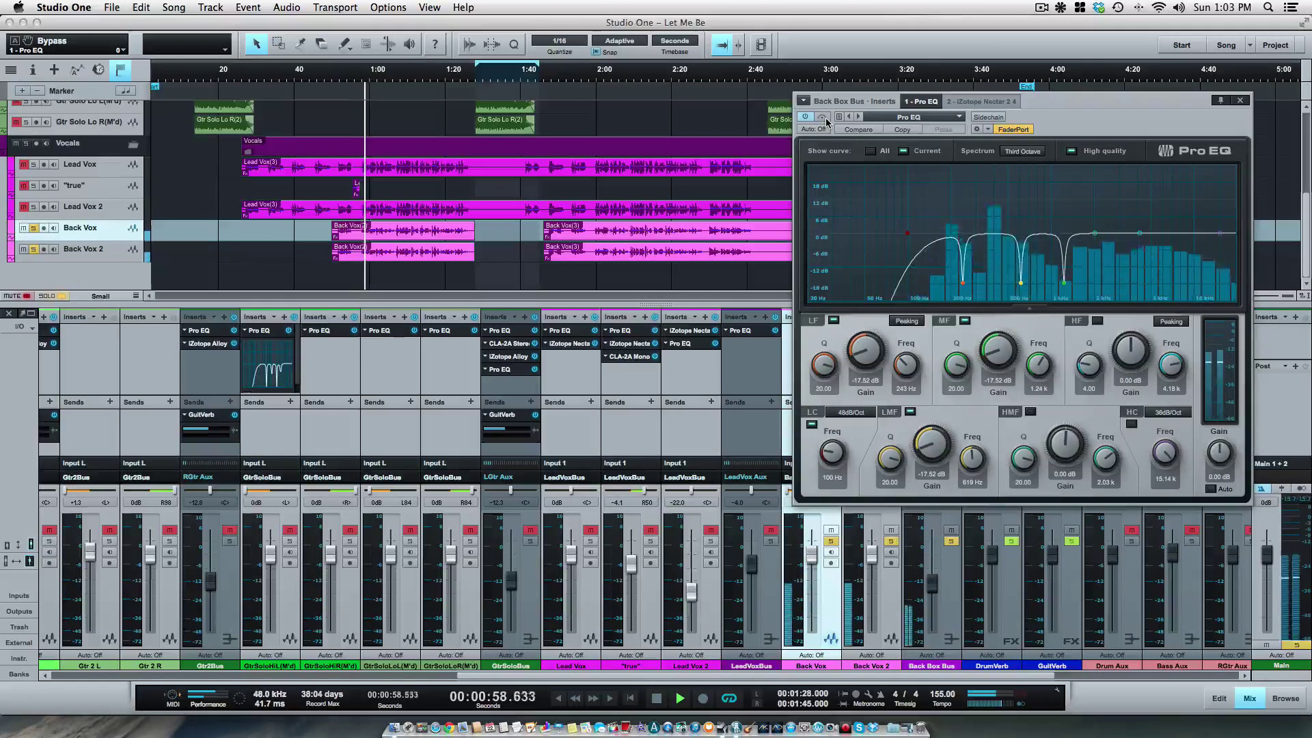
pyautogui.click(824, 118)
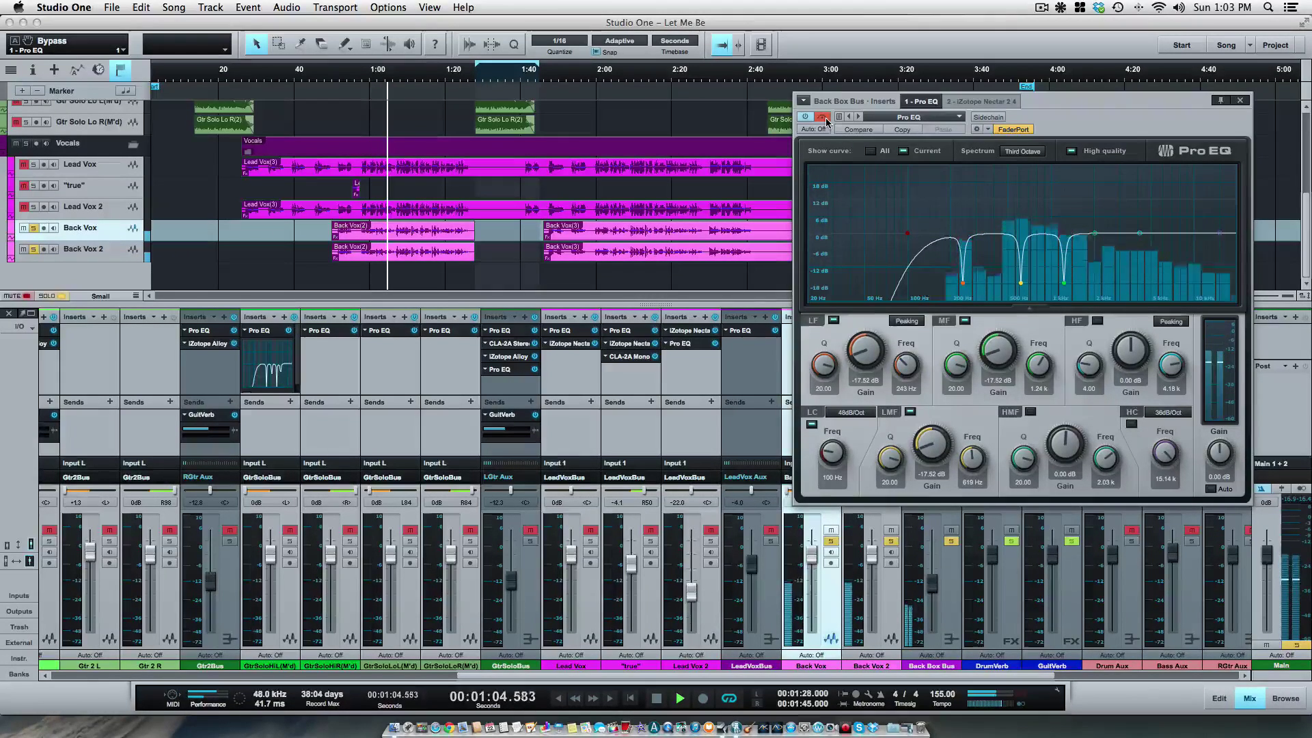
pyautogui.click(823, 118)
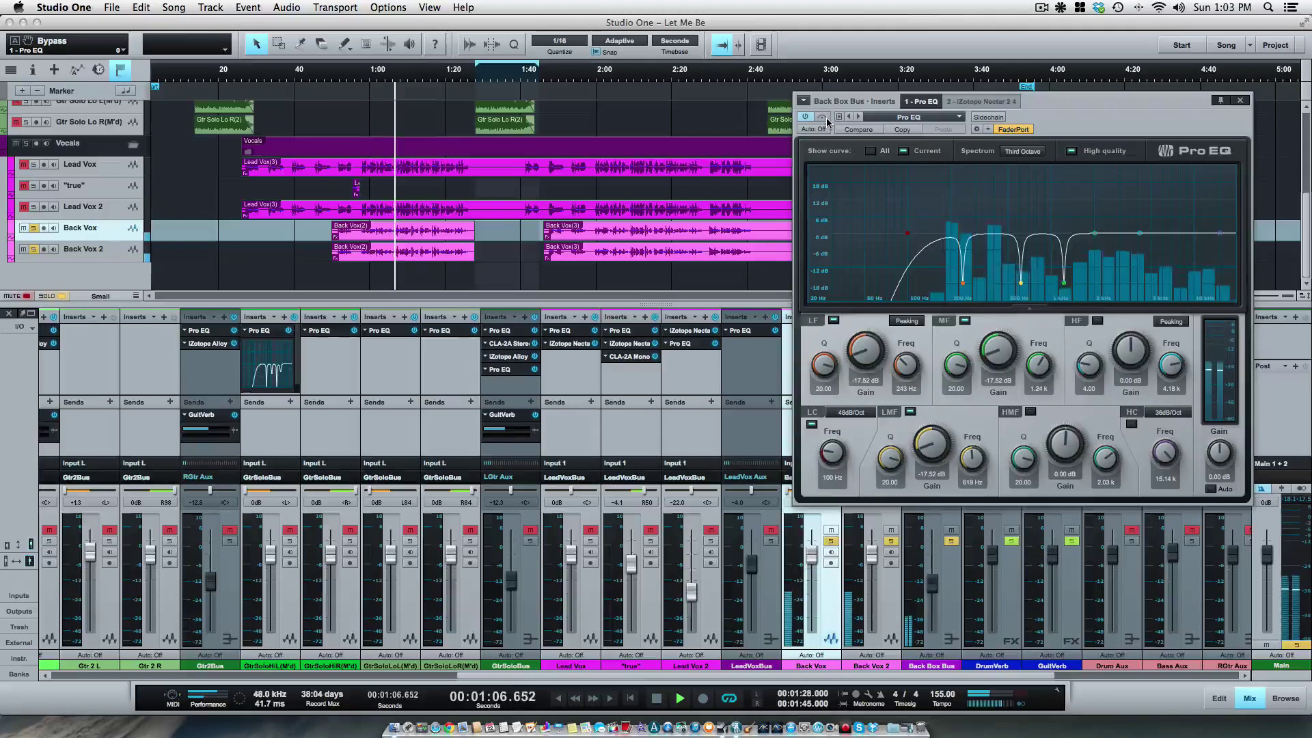
pyautogui.click(823, 117)
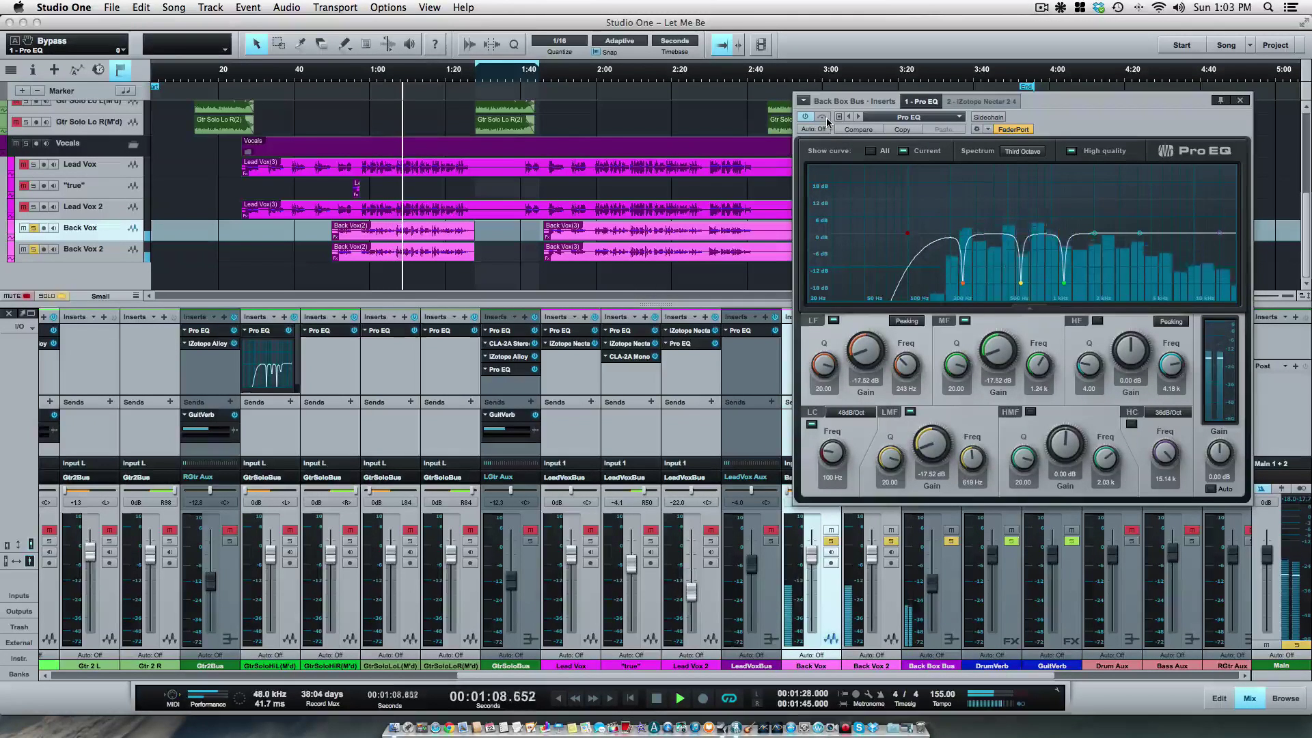
pyautogui.press('space')
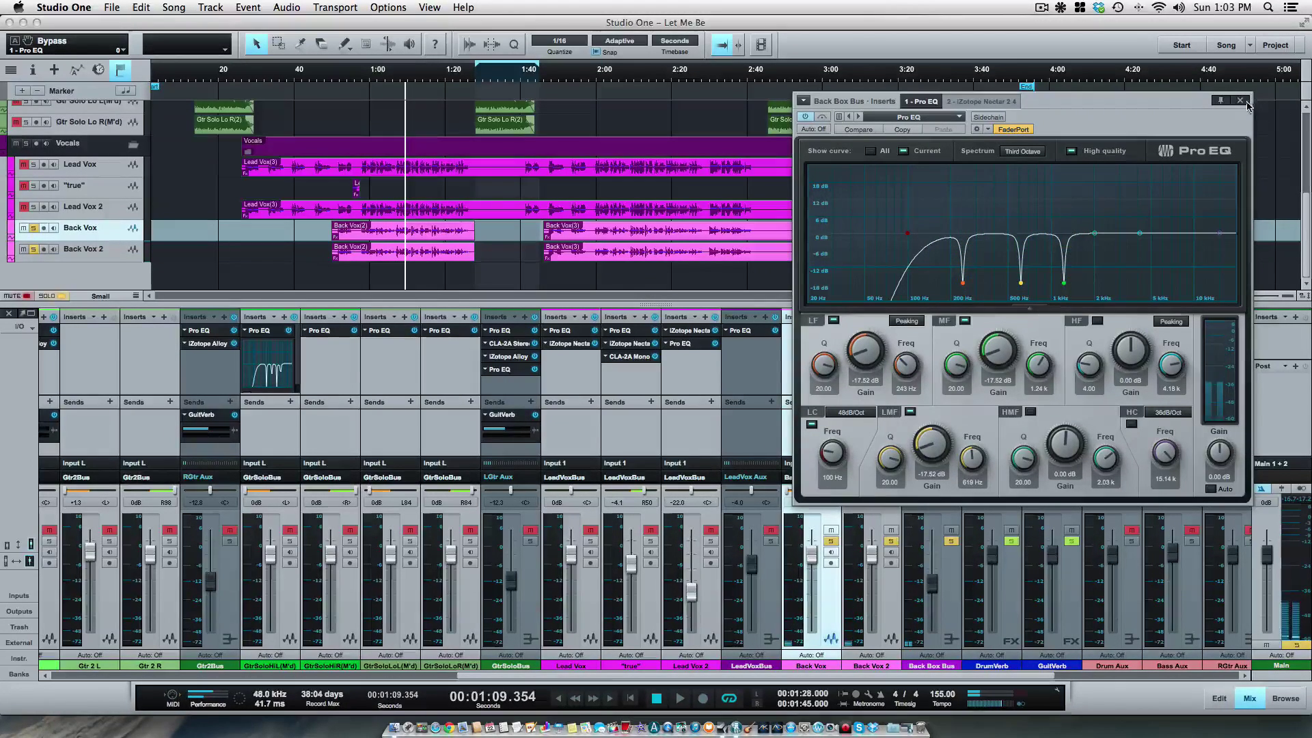
pyautogui.click(1242, 101)
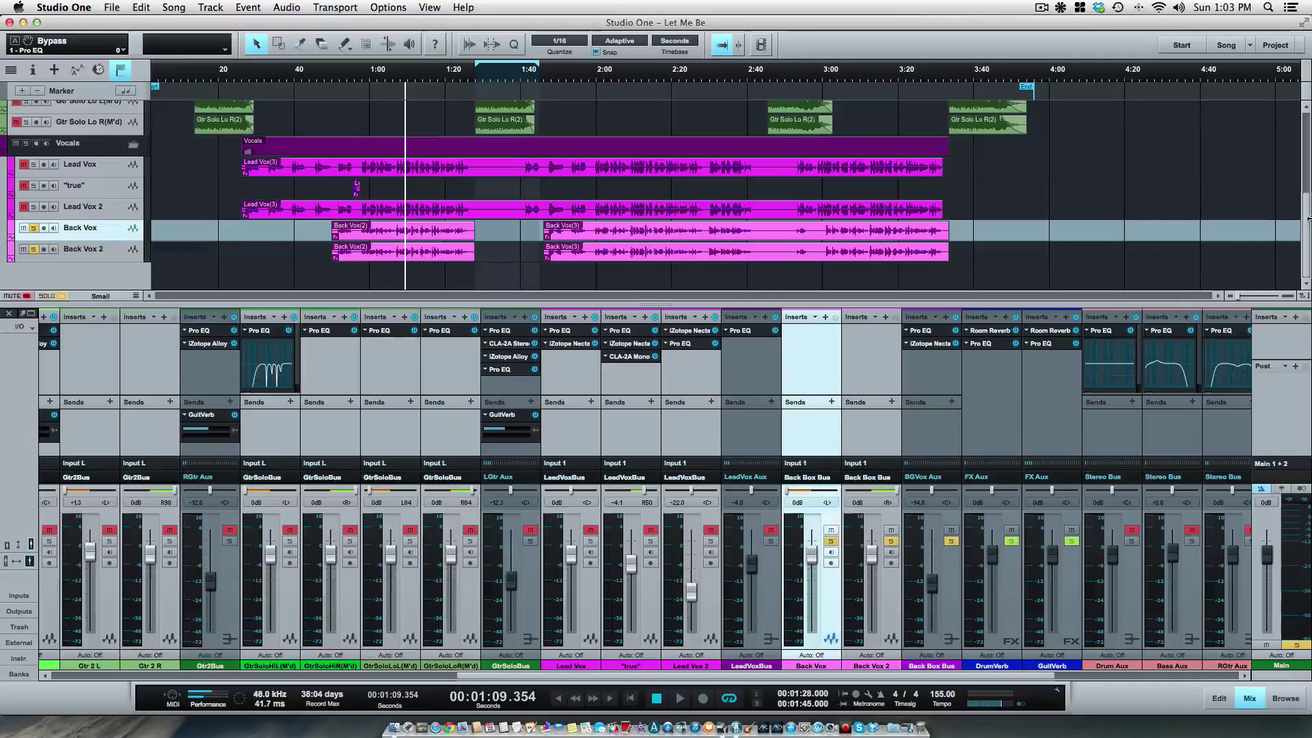
# Set the playback position to 1:03 and clear all solos and mutes across the song
pyautogui.moveTo(1308, 231); pyautogui.dragTo(1306, 127)
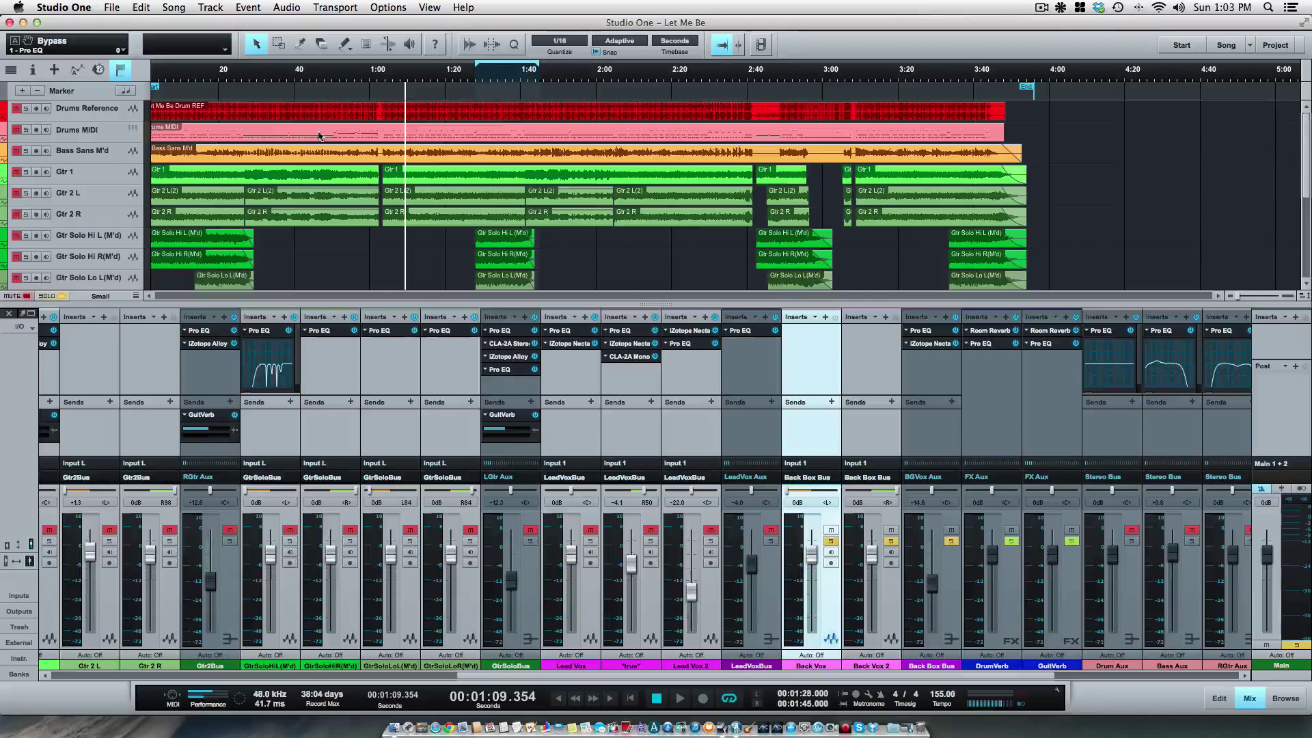
pyautogui.click(382, 80)
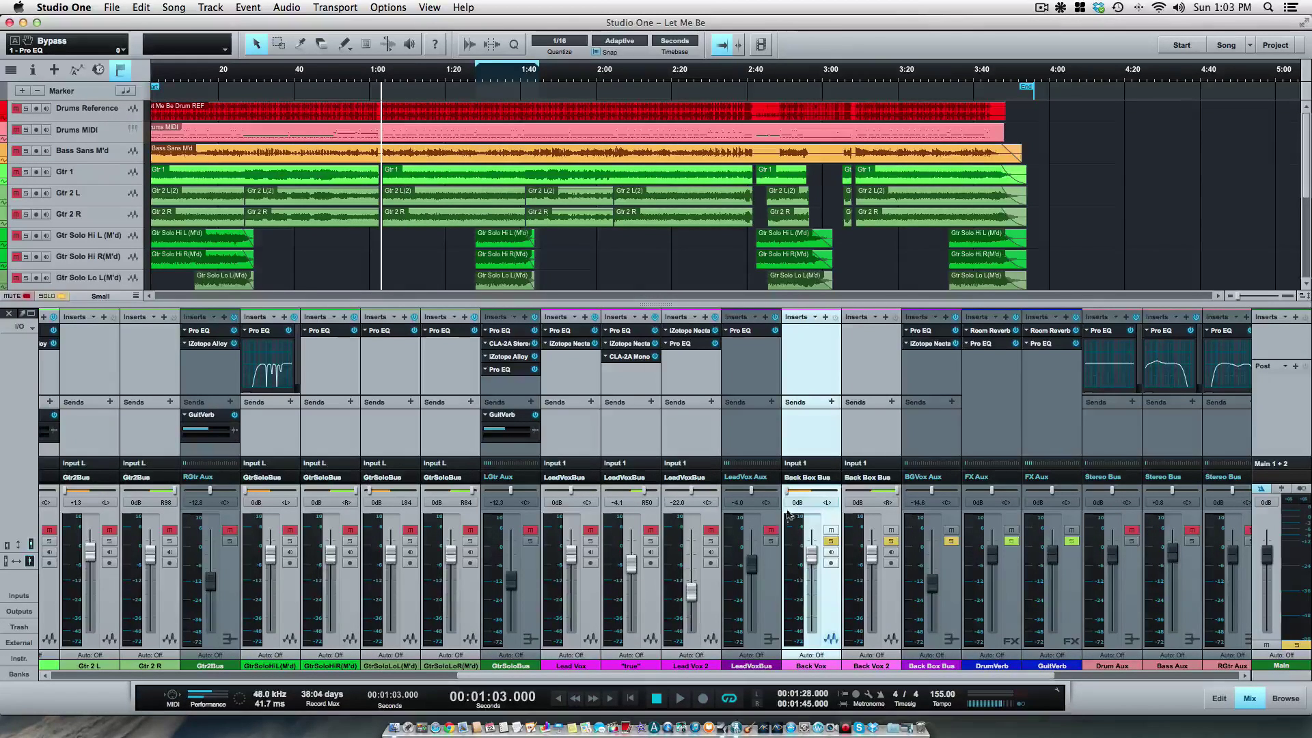
pyautogui.click(771, 540)
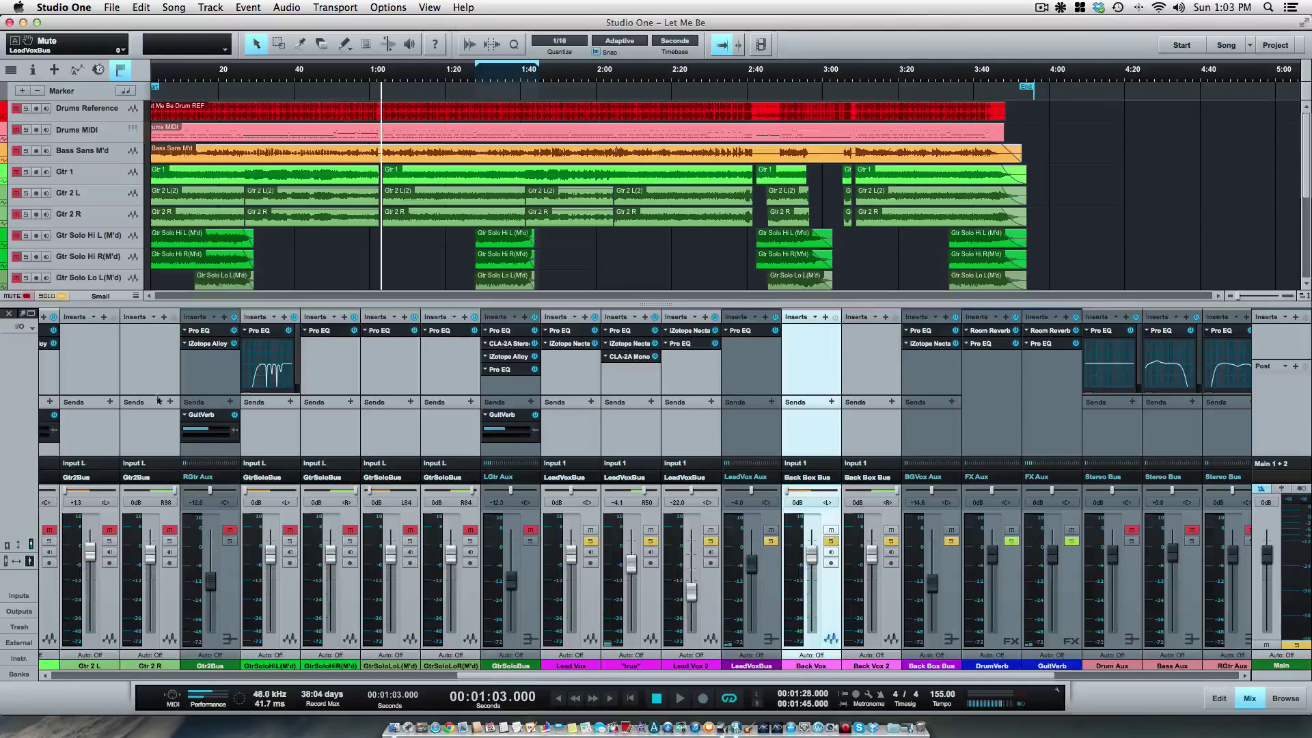
pyautogui.click(59, 297)
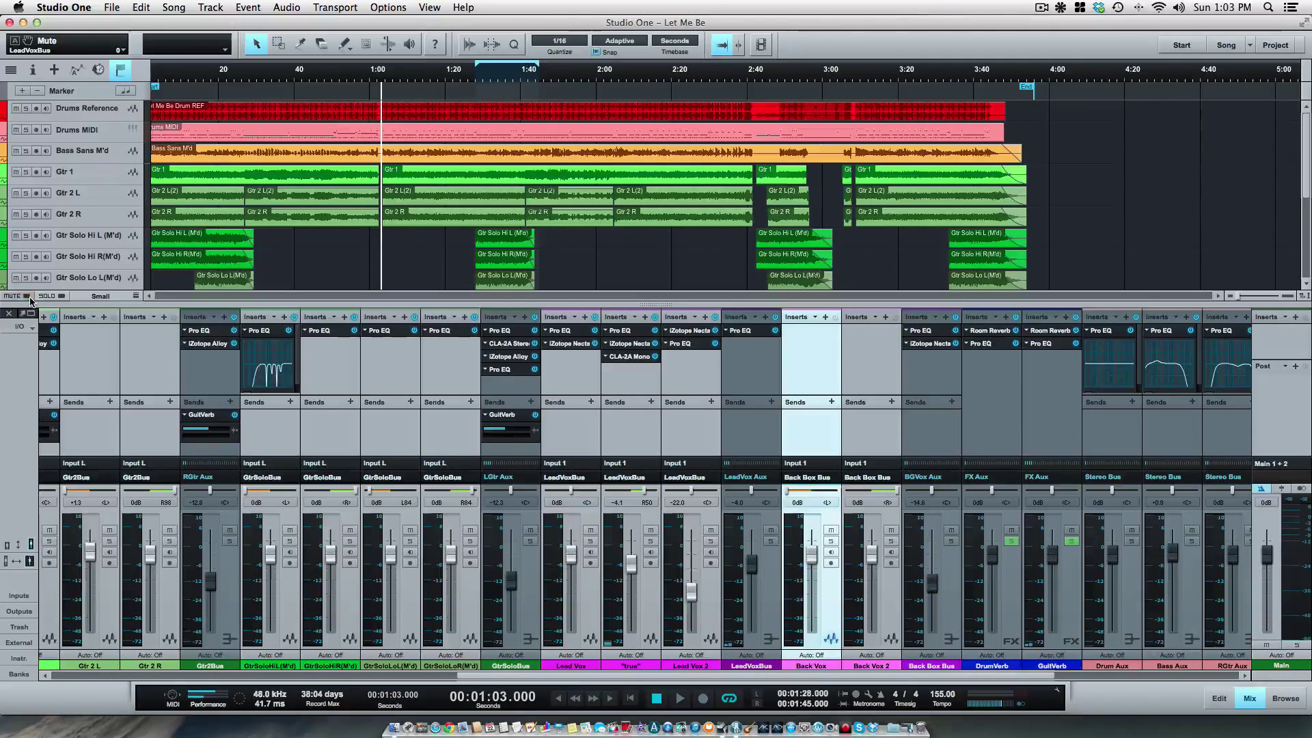
# Play the full mix from 1:03 with looping off, and collapse the Pro EQ preview on the GtrSoloHiL(M'd) channel
pyautogui.moveTo(792, 678); pyautogui.dragTo(629, 677)
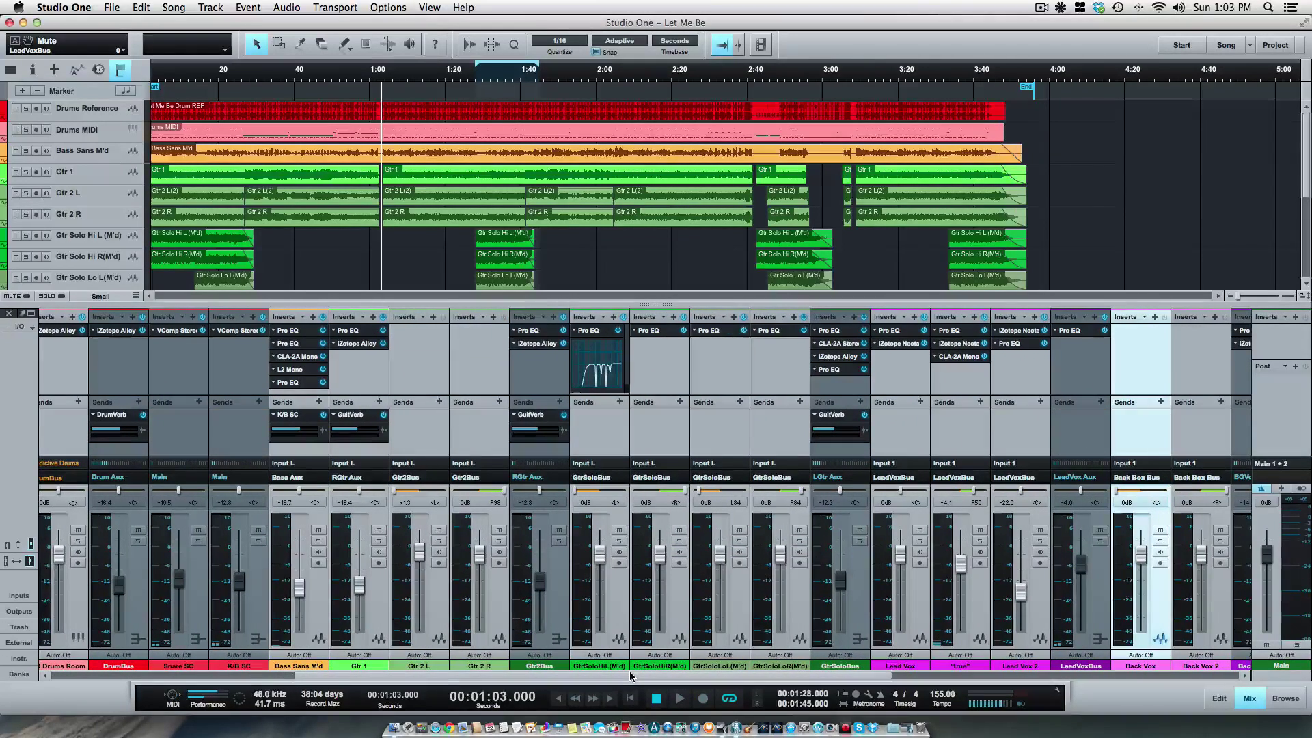
pyautogui.click(728, 698)
pyautogui.press('space')
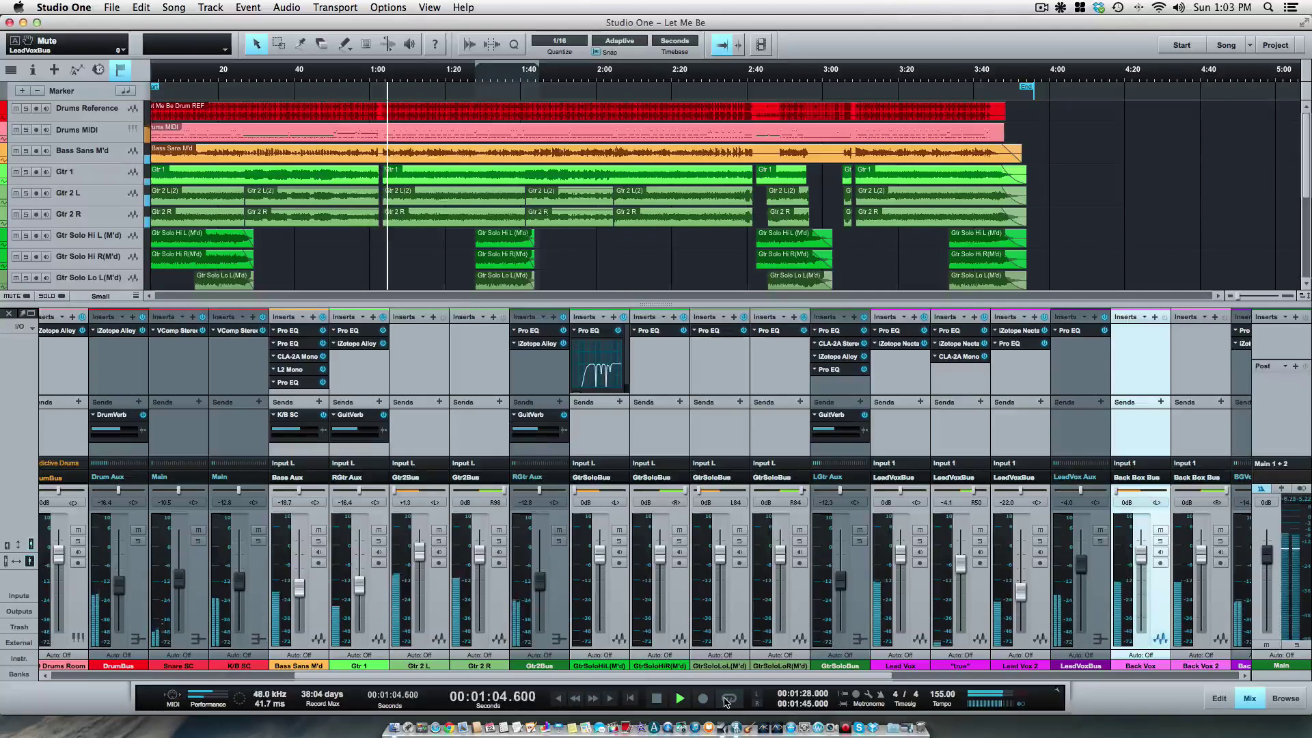
pyautogui.rightClick(574, 334)
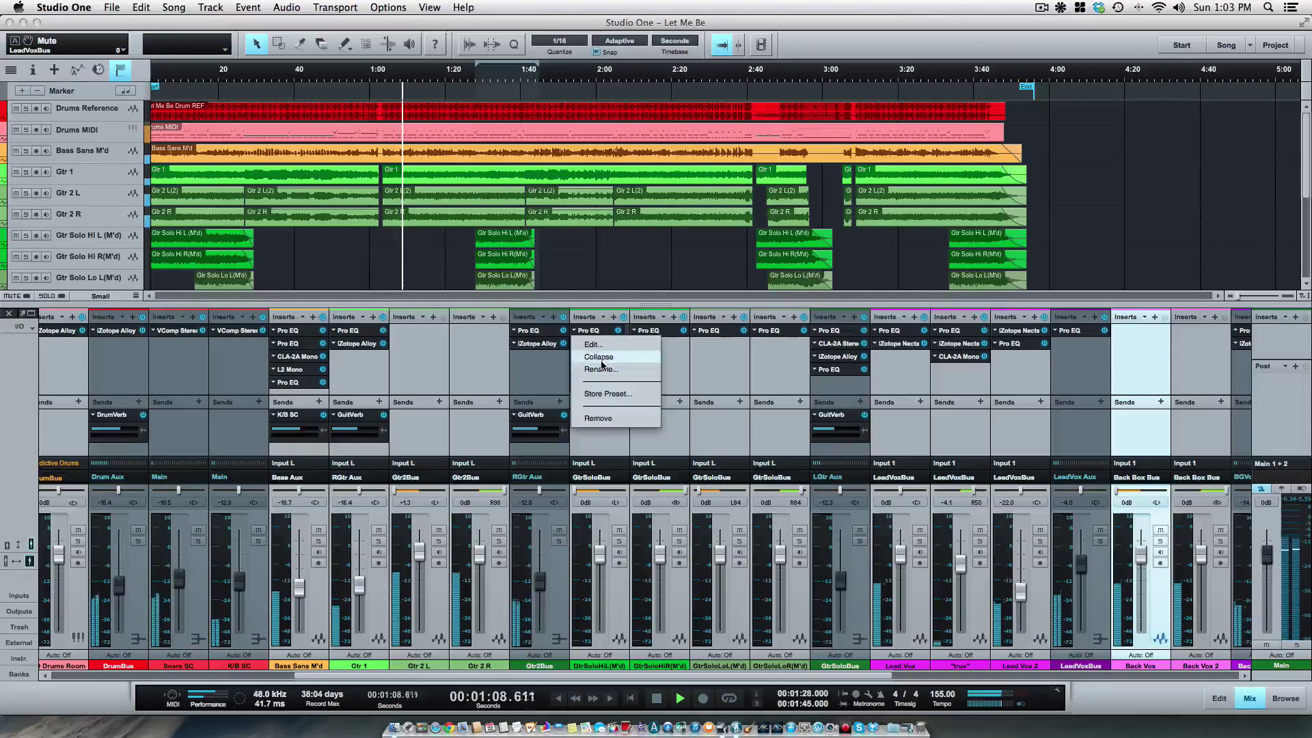
pyautogui.click(596, 357)
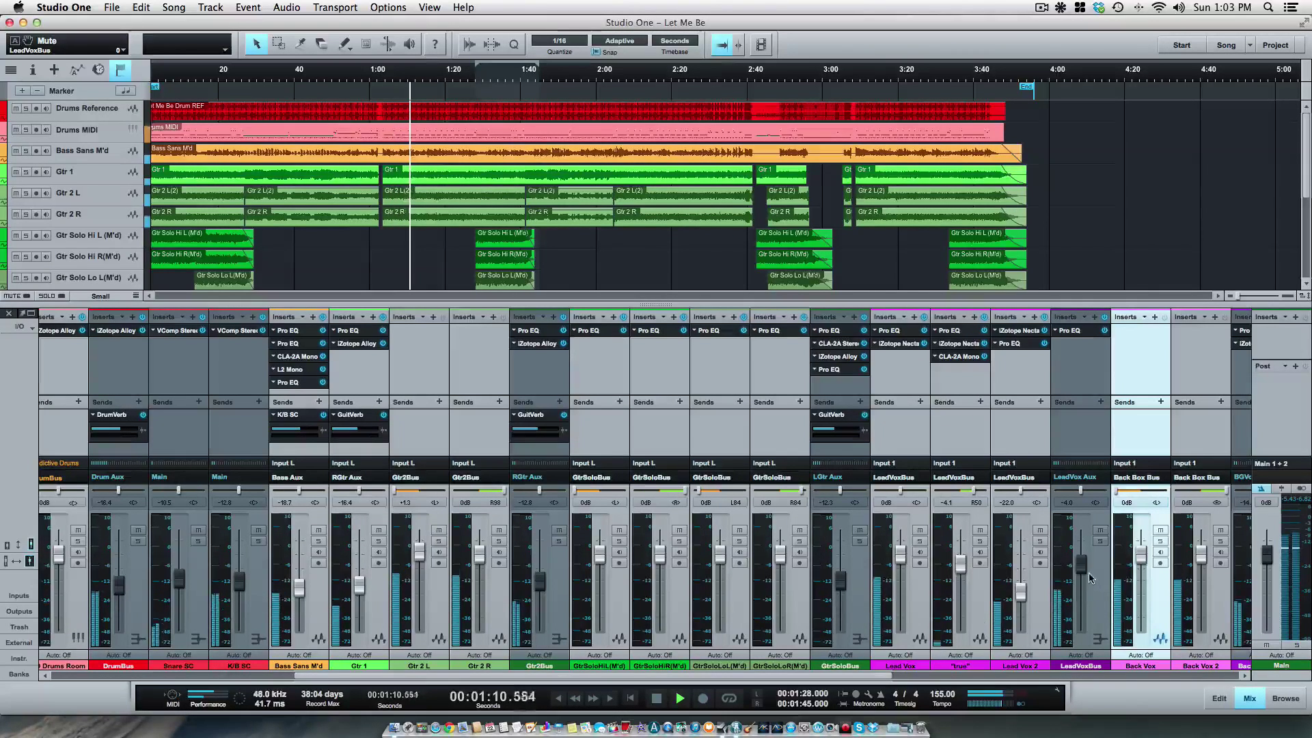
# Raise the LeadVoxBus volume to -3.2 dB and the Back Box Bus volume to -11.1 dB during playback
pyautogui.scroll(1, 1082, 574)
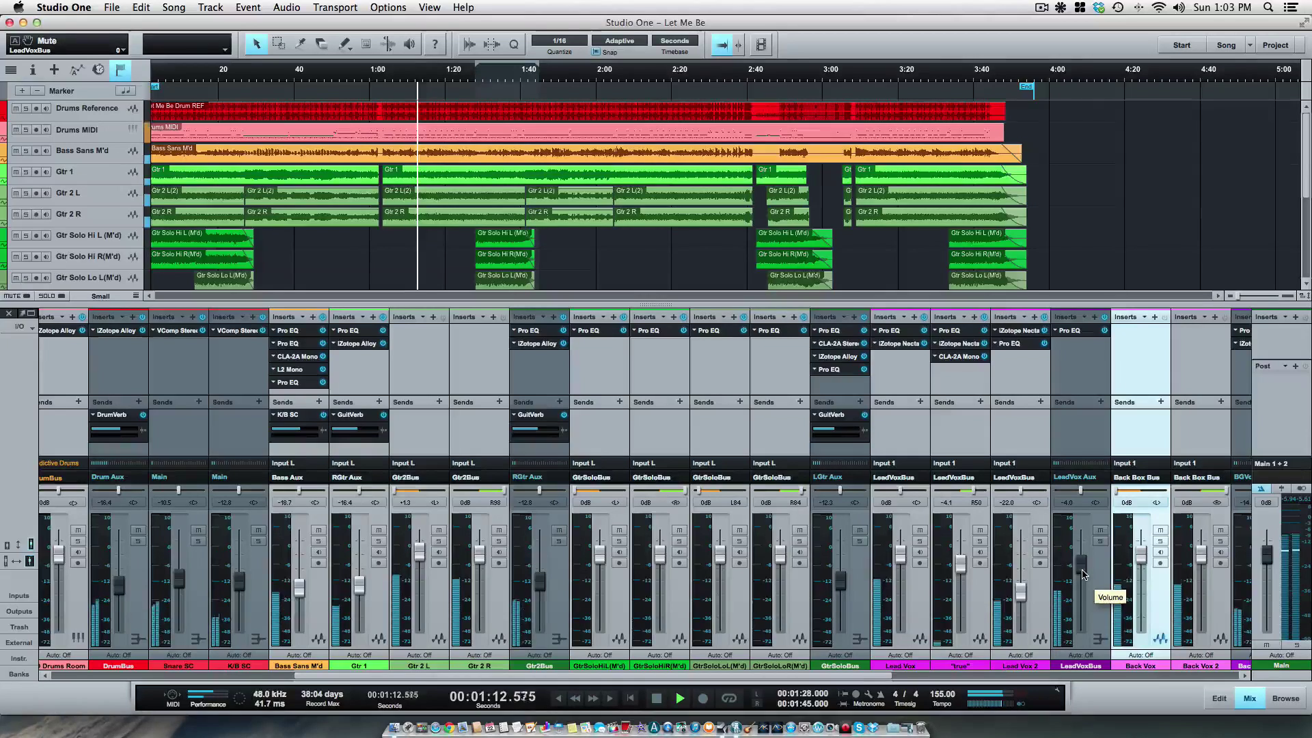
pyautogui.scroll(3, 1082, 574)
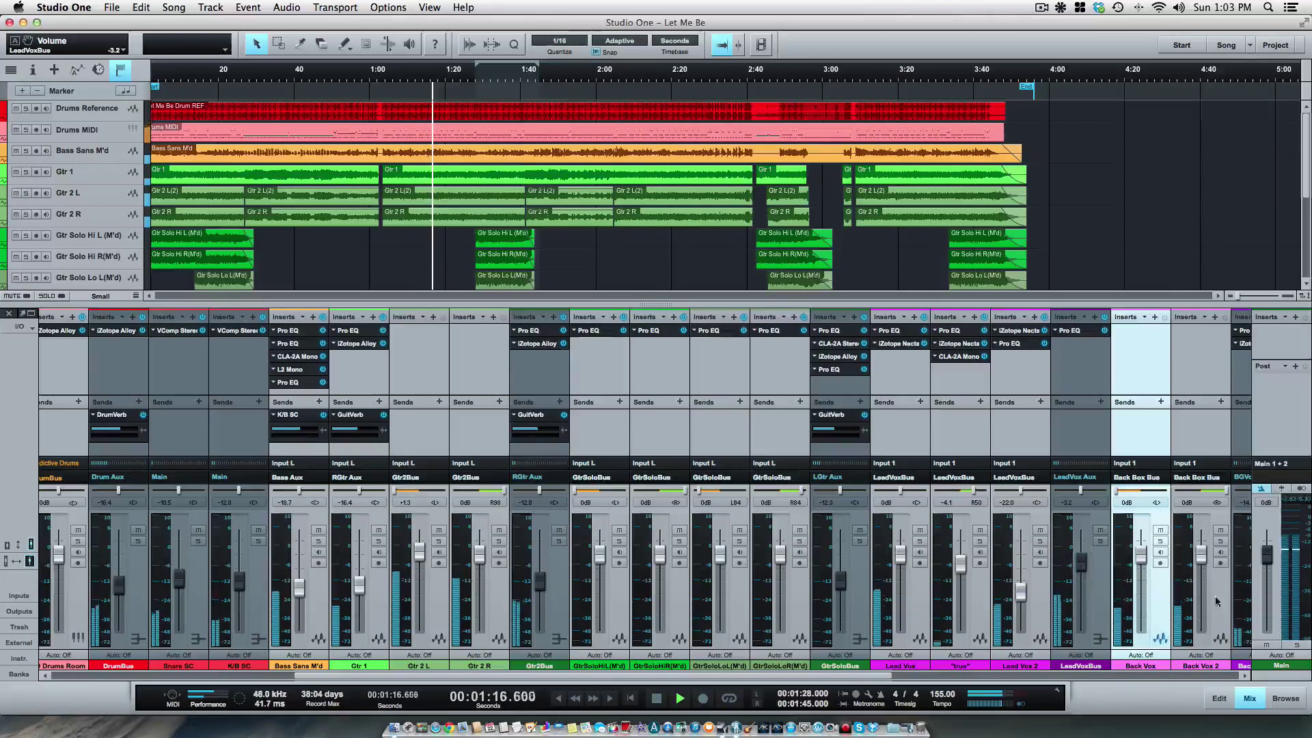
pyautogui.moveTo(882, 680); pyautogui.dragTo(943, 677)
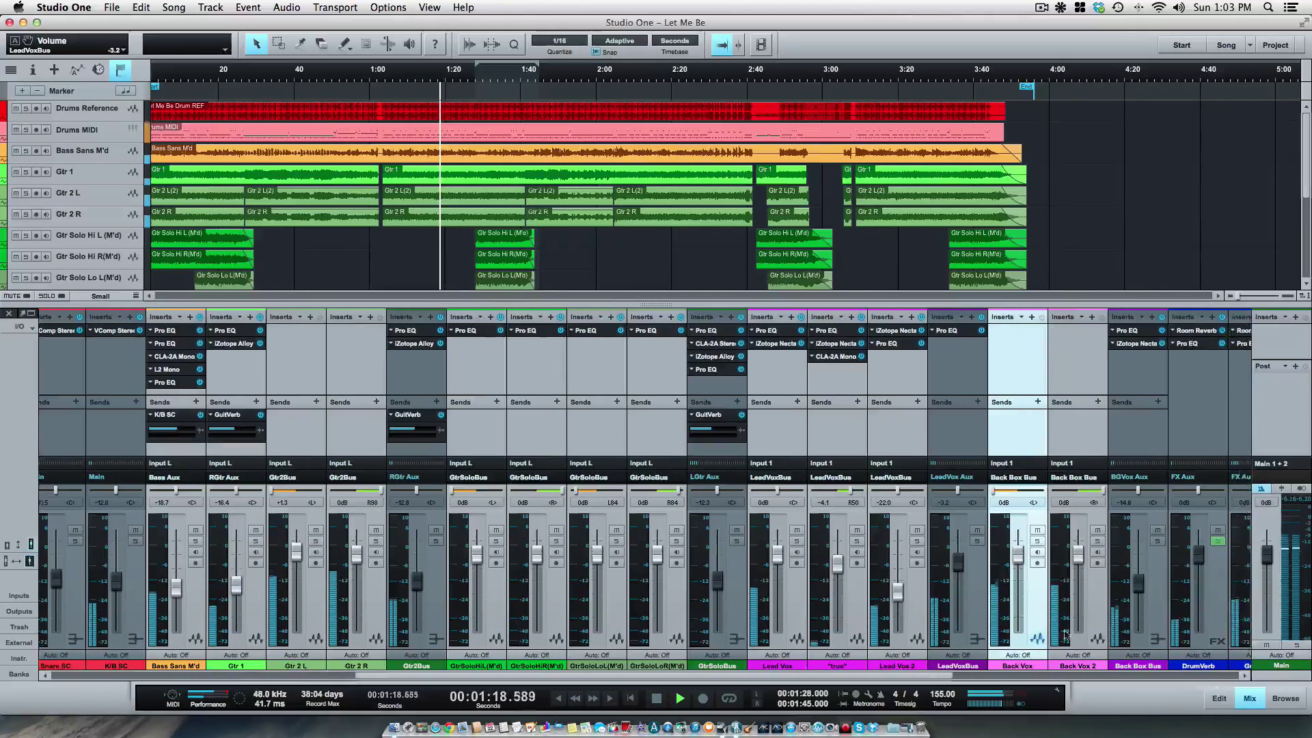
pyautogui.moveTo(1140, 592); pyautogui.dragTo(1140, 588)
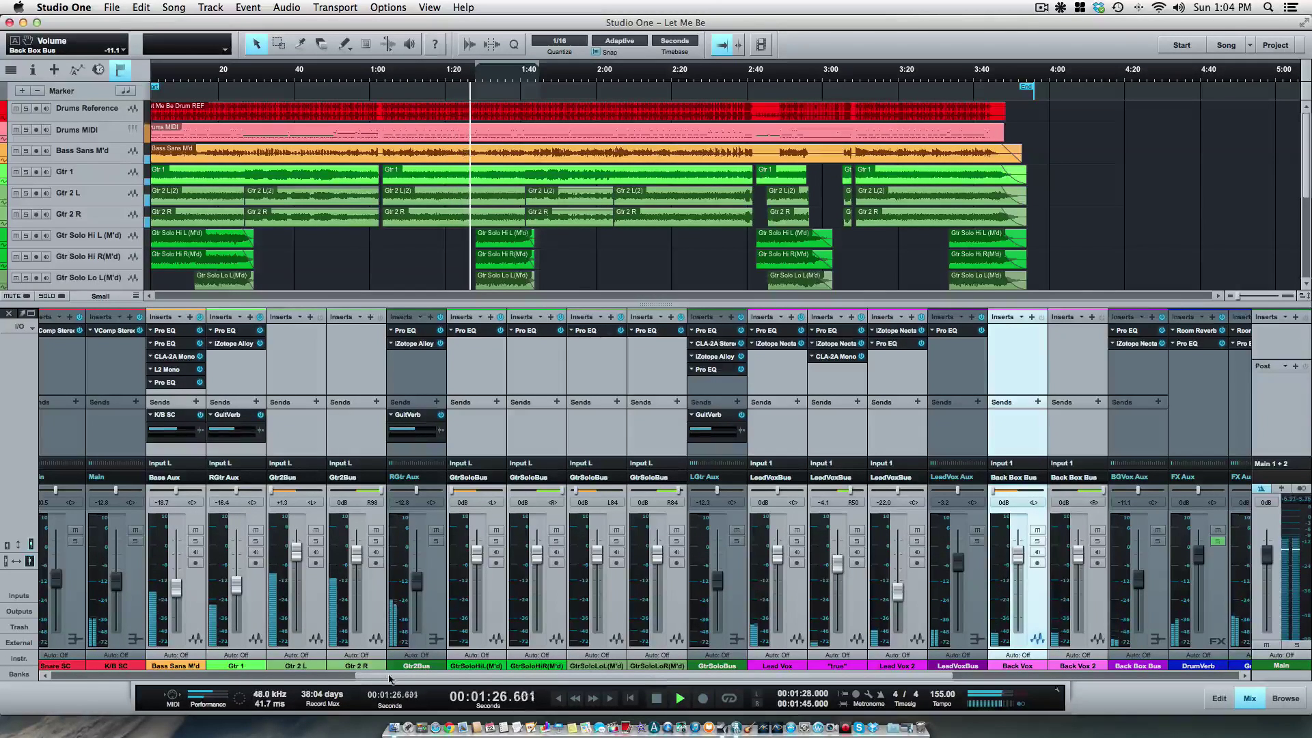
# Raise the Bass Sans M'd channel volume to -18.1 dB, listen to the mix, and stop playback
pyautogui.moveTo(384, 676); pyautogui.dragTo(361, 677)
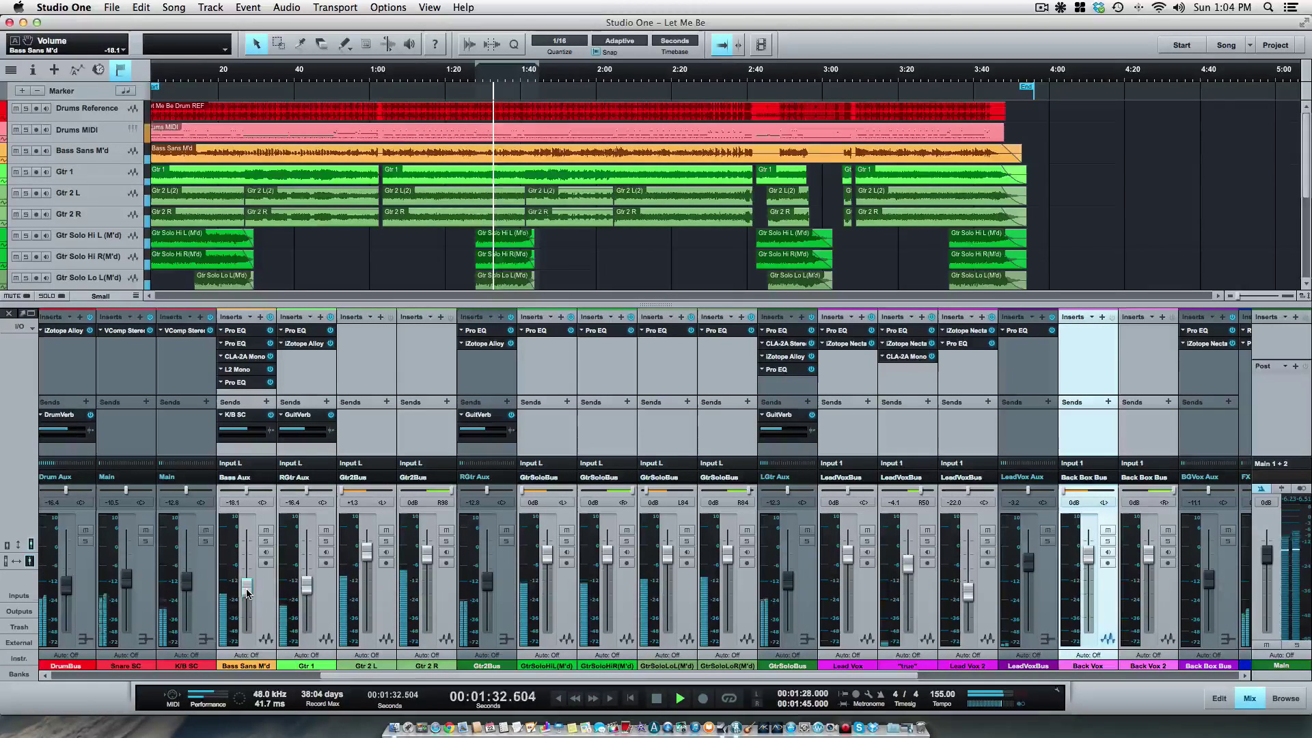
pyautogui.moveTo(250, 600); pyautogui.dragTo(247, 593)
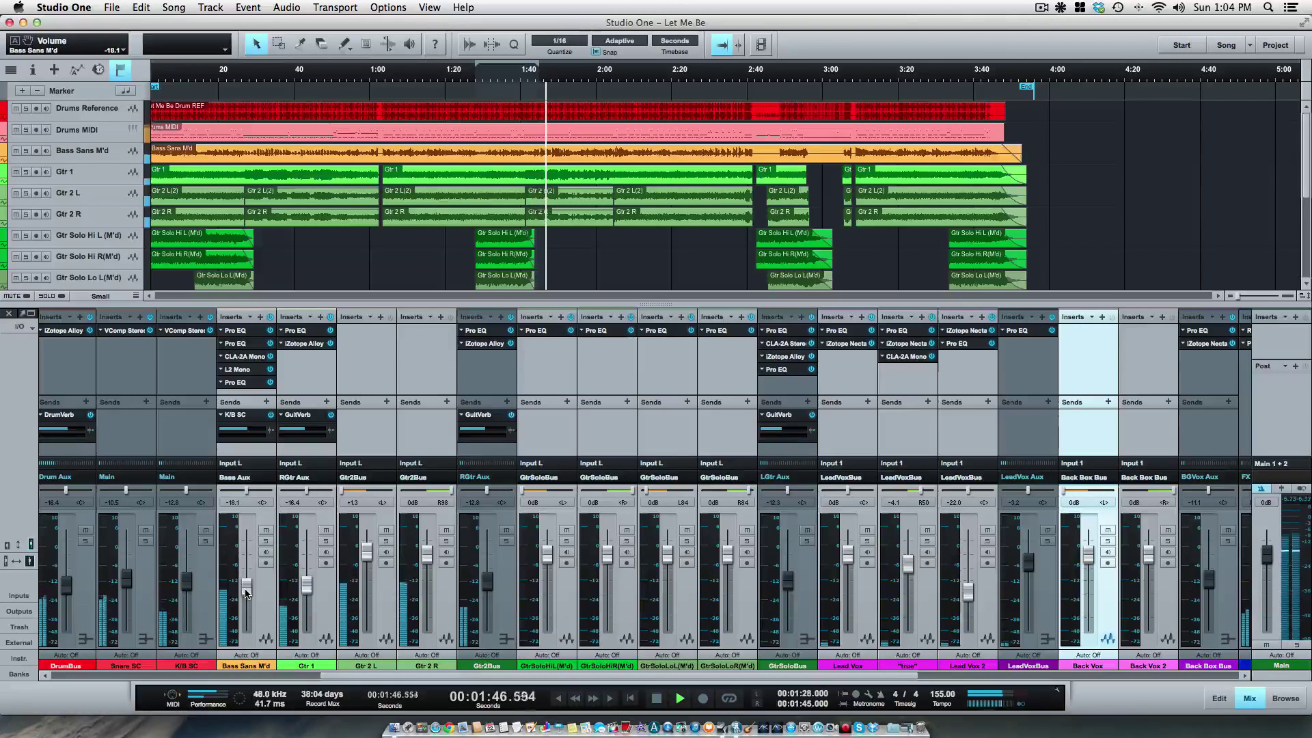
pyautogui.press('space')
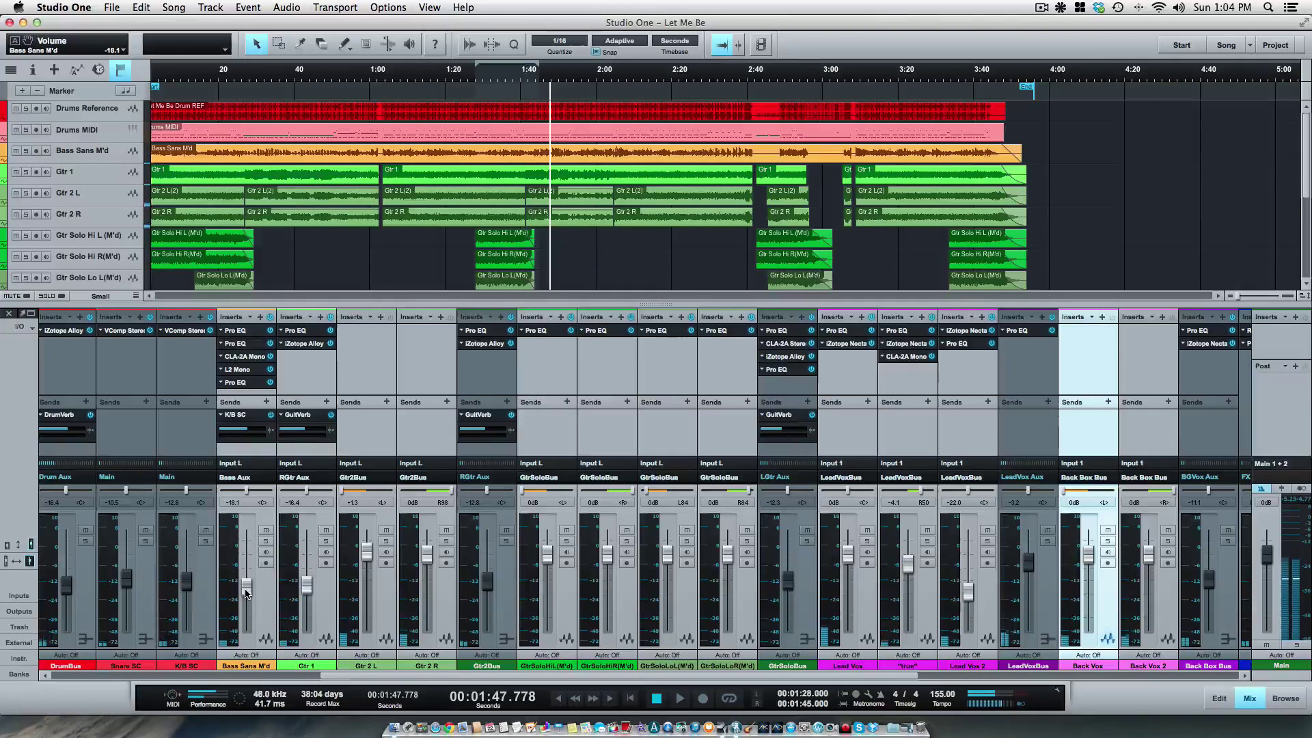